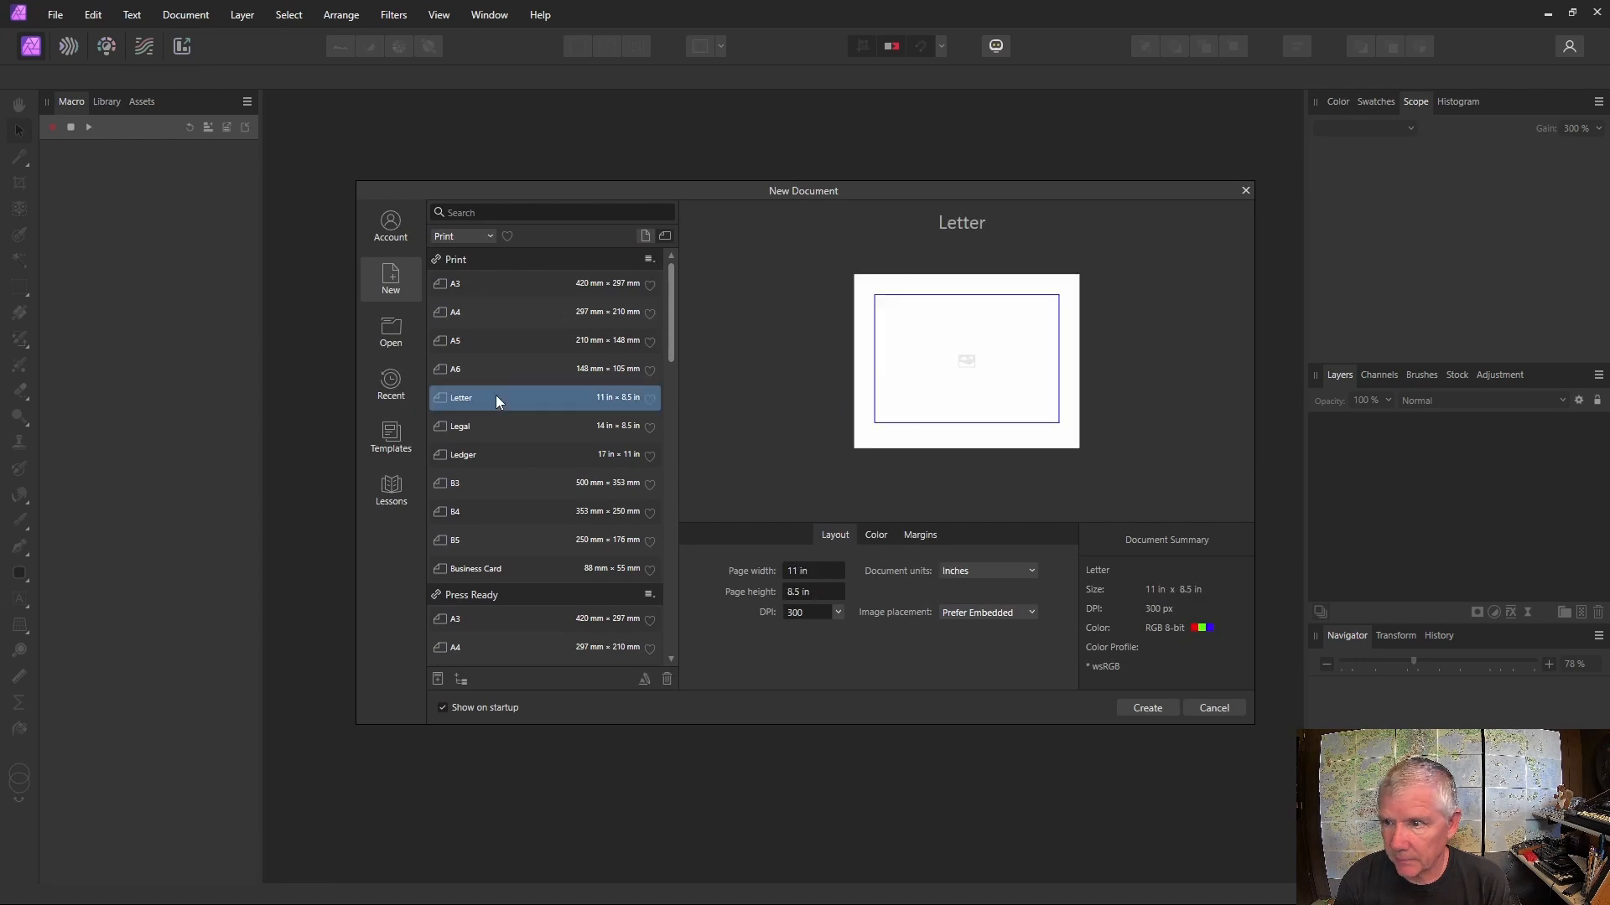
Step: Create a new portrait Letter document (8.5 x 11 in) with the RGB/8 color format
{"action": "left_click", "coordinate": [645, 238]}
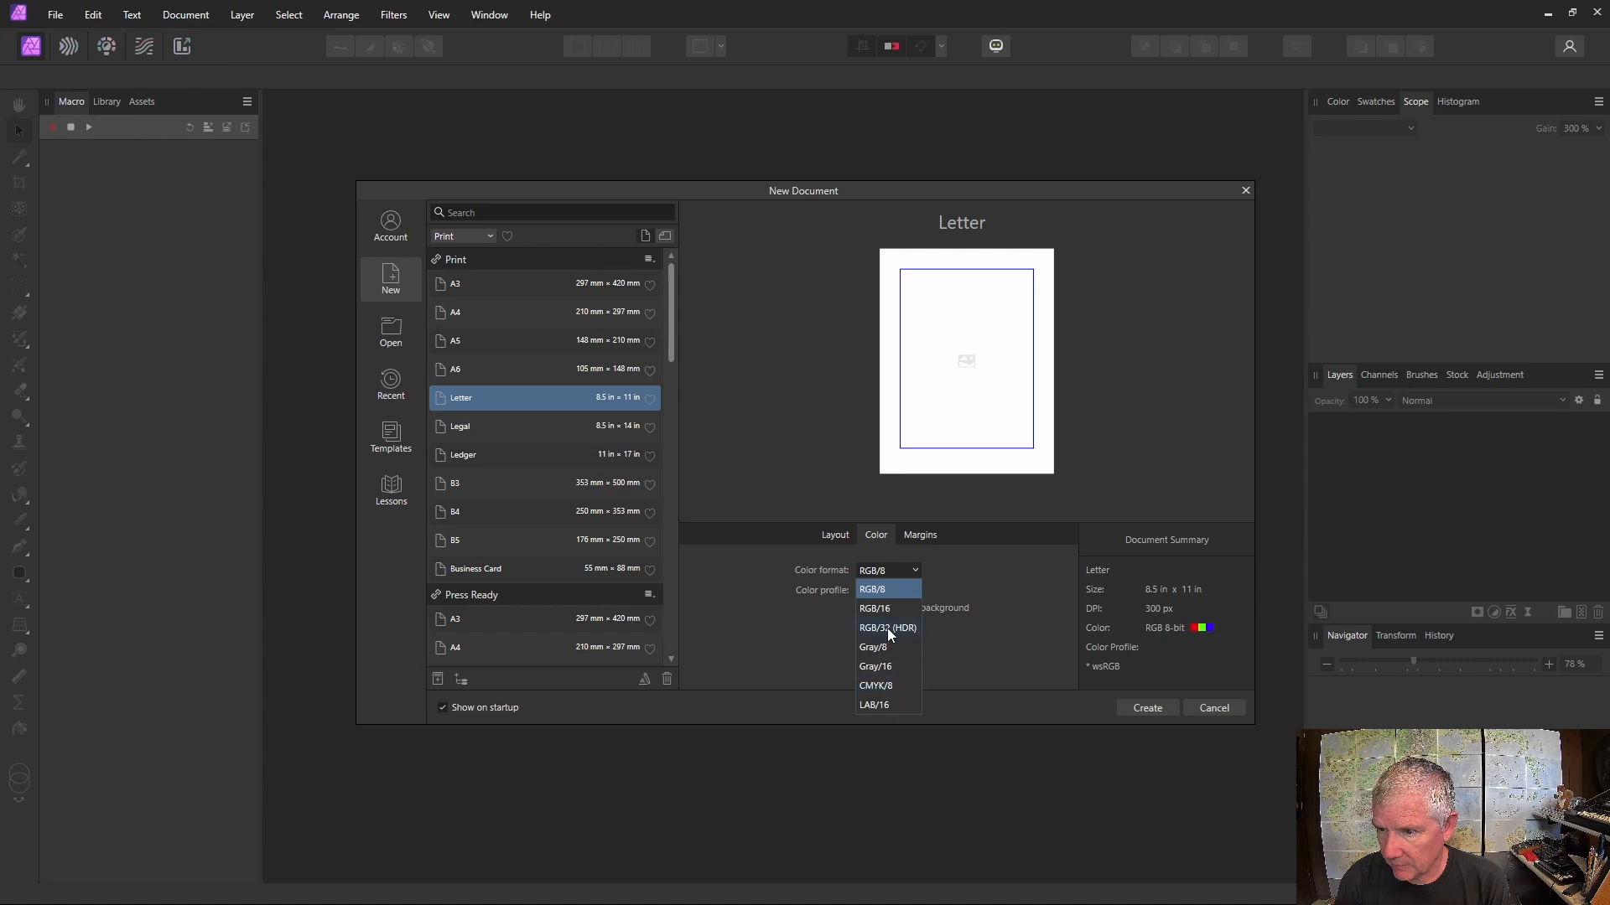
{"action": "left_click", "coordinate": [882, 592]}
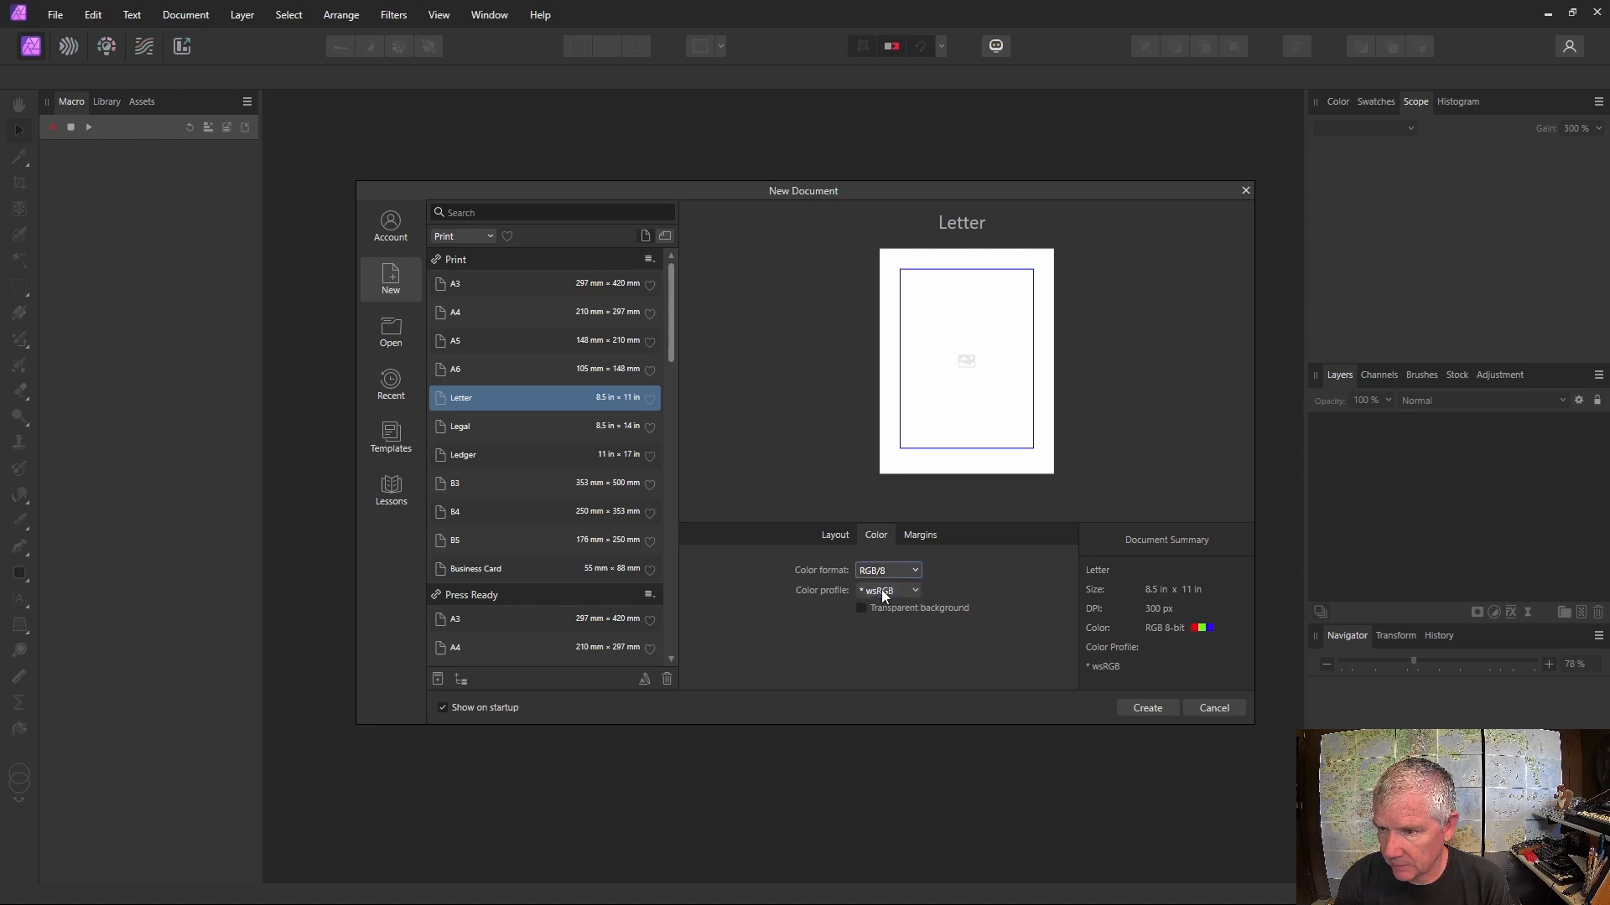
{"action": "left_click", "coordinate": [1155, 702]}
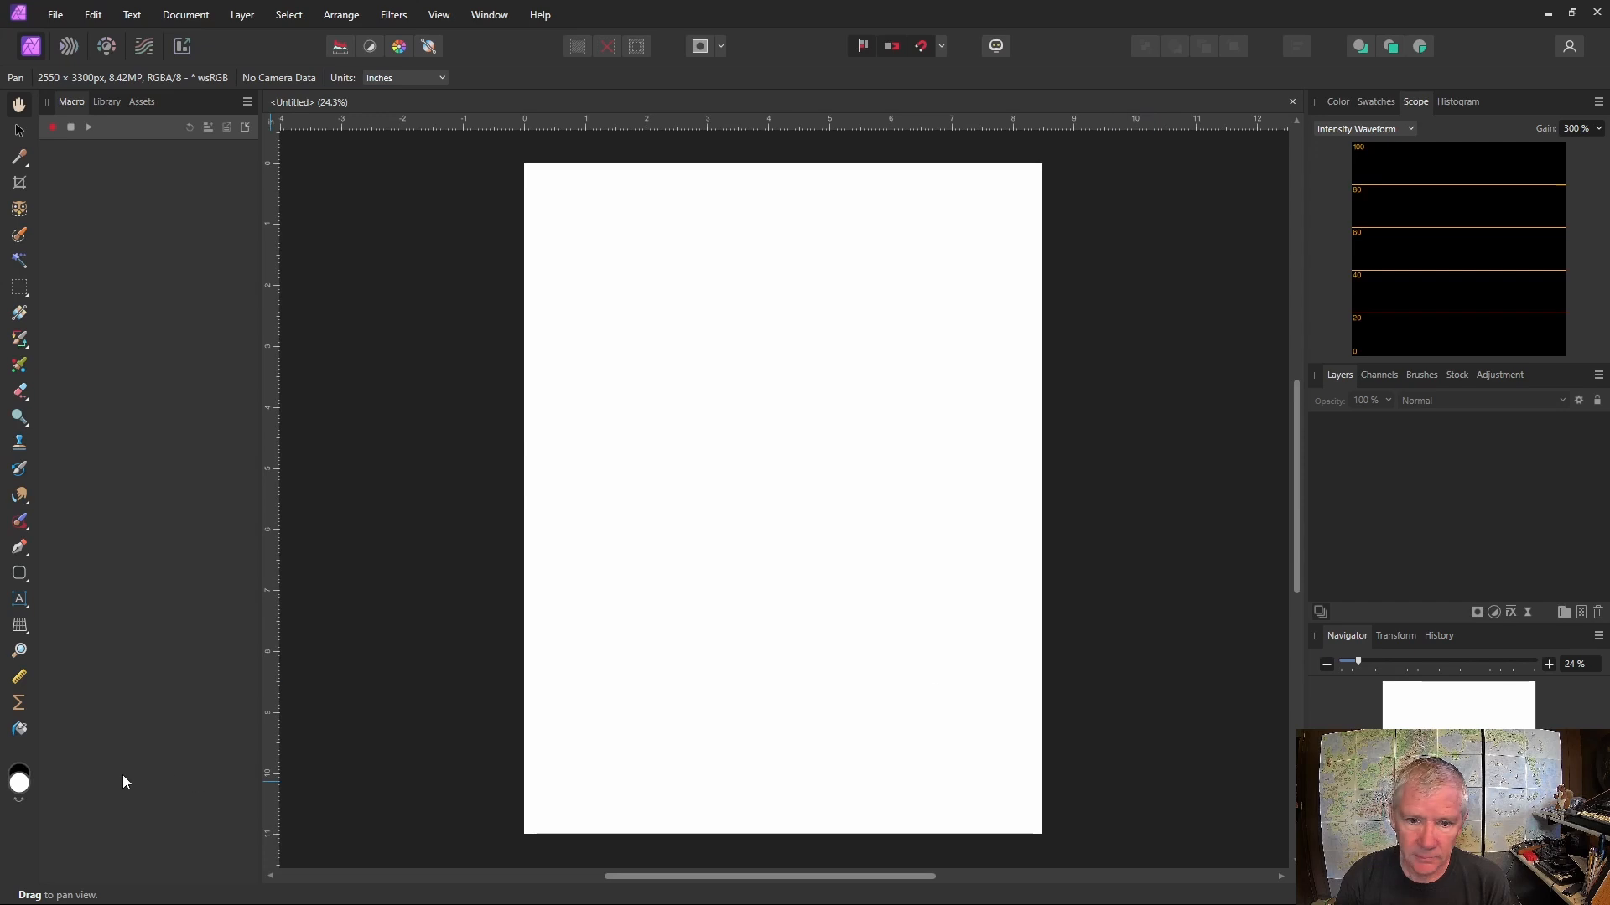
Step: Fill the page with black and apply a live Procedural Texture filter with one new equation line
{"action": "left_click", "coordinate": [17, 768]}
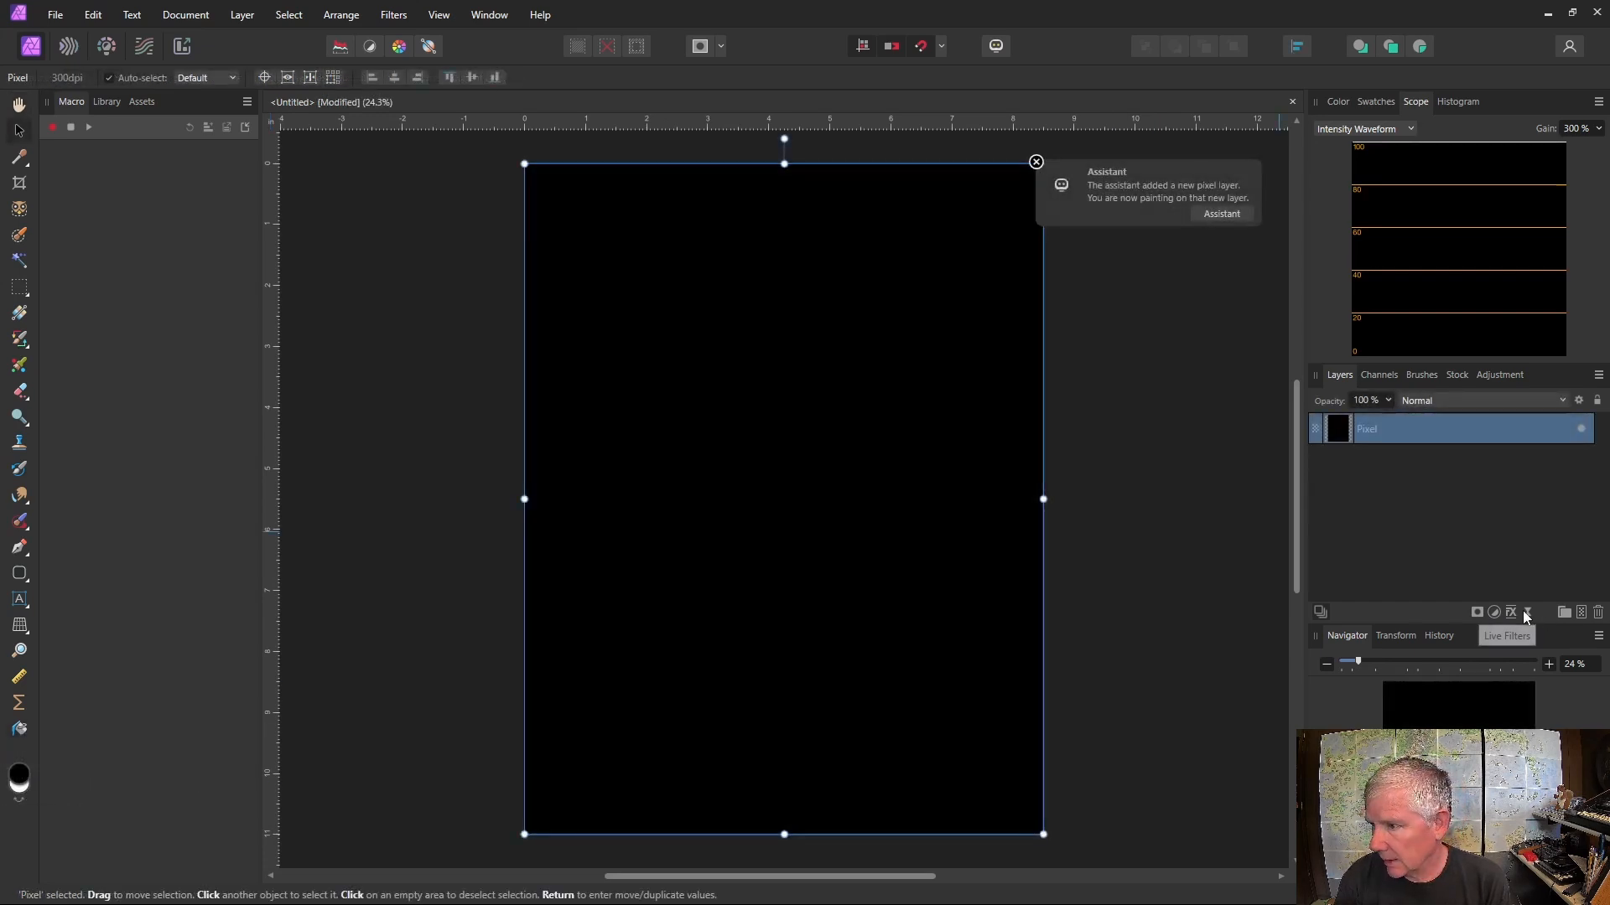
{"action": "left_click", "coordinate": [1526, 612]}
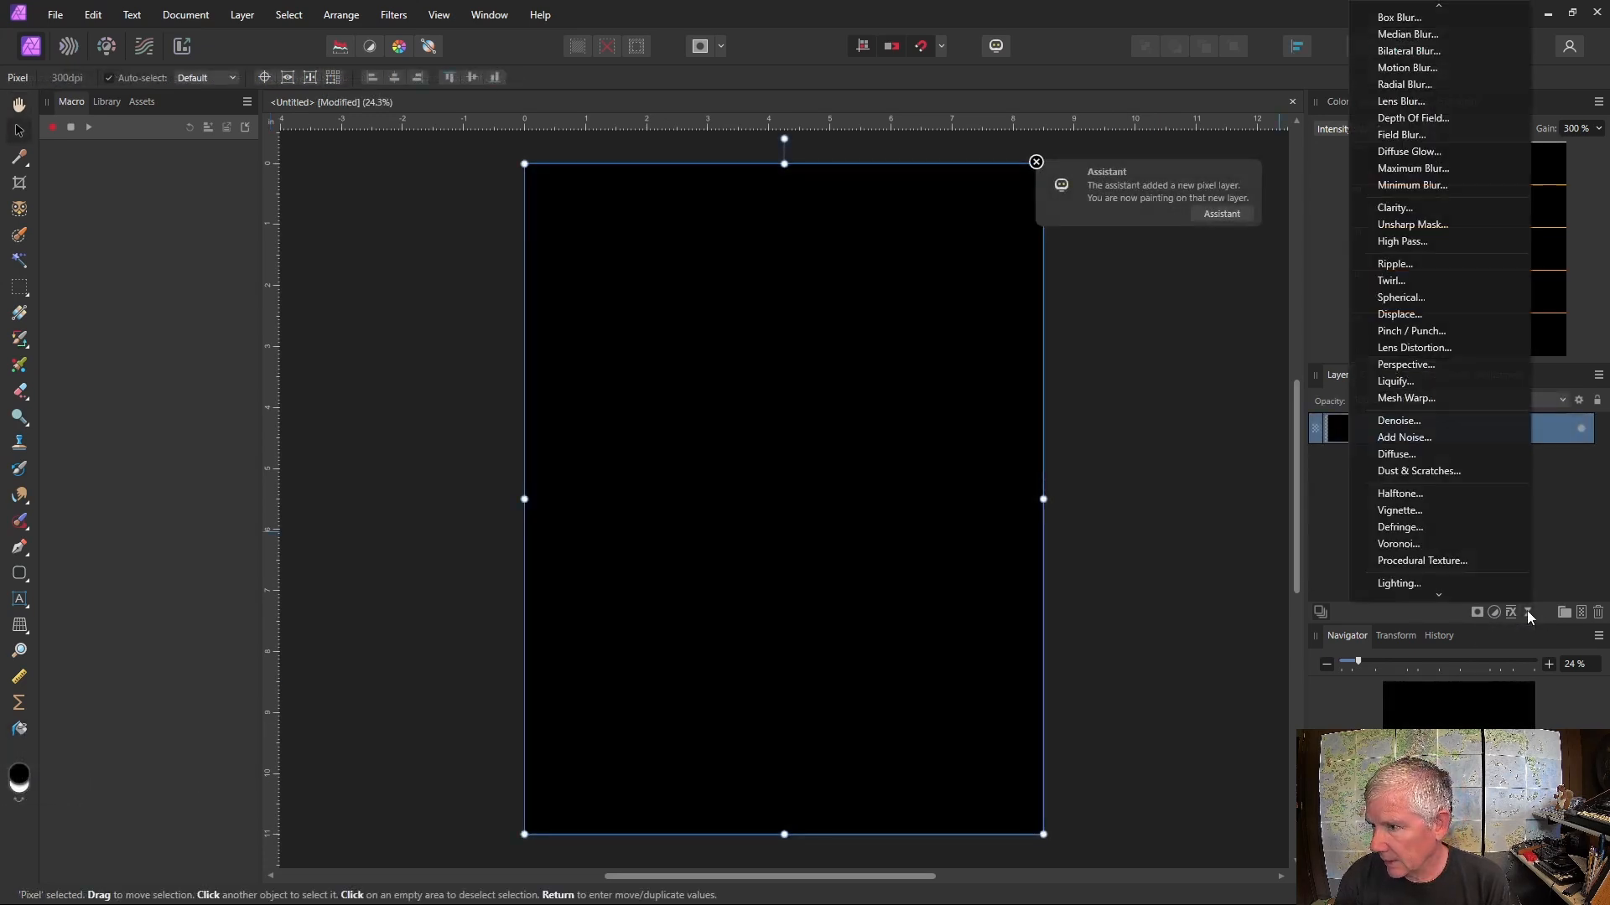
{"action": "left_click", "coordinate": [1443, 561]}
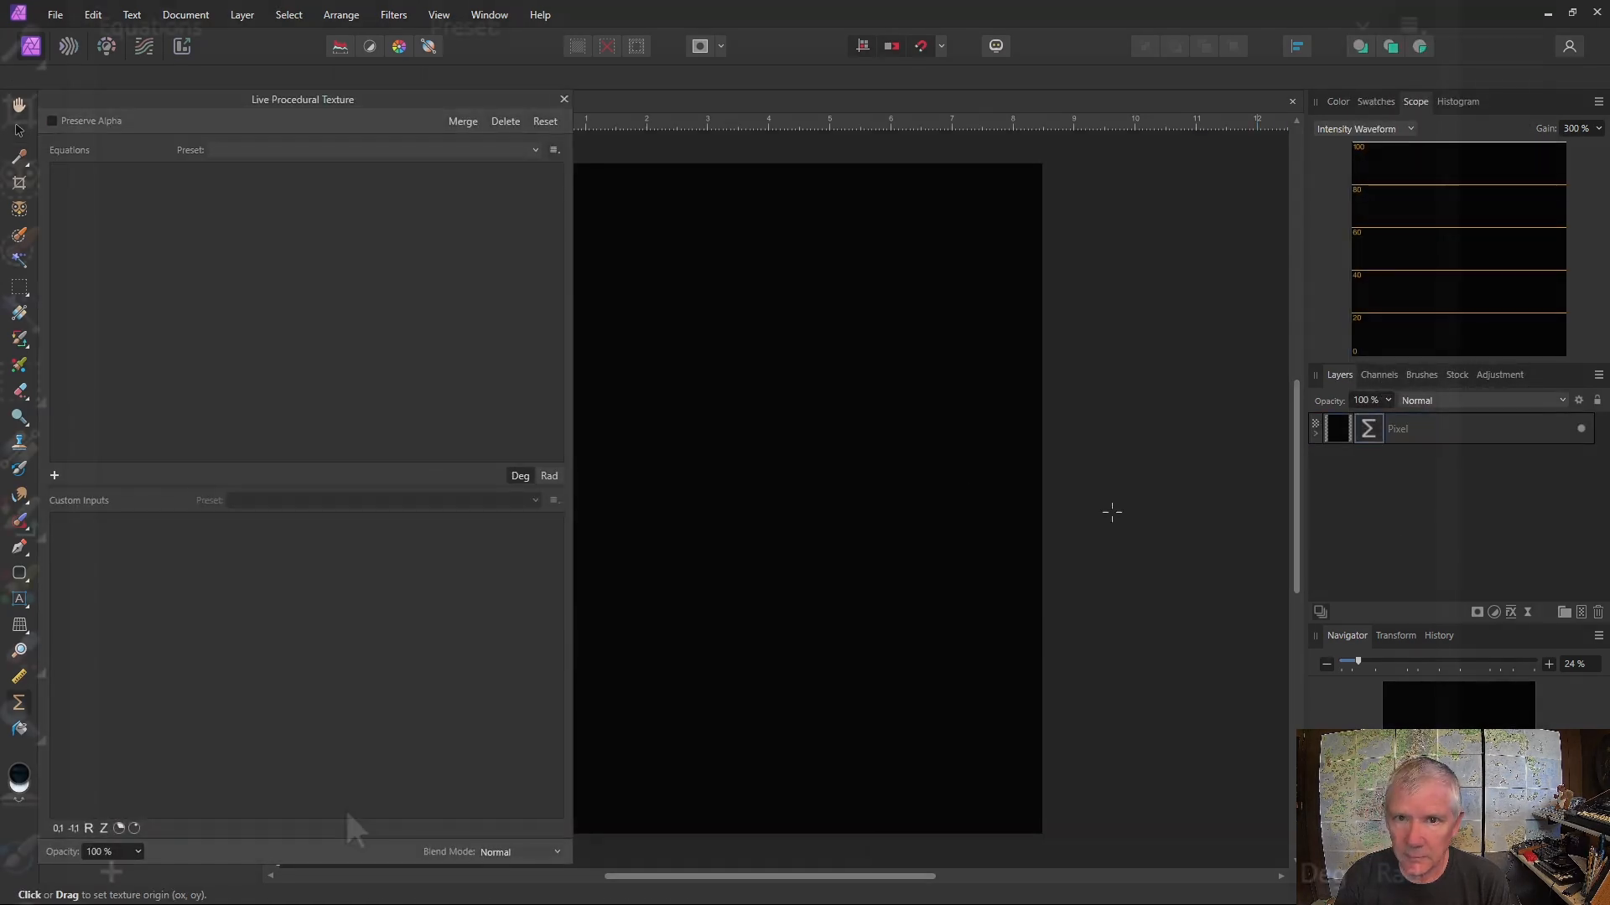
{"action": "left_click", "coordinate": [54, 475]}
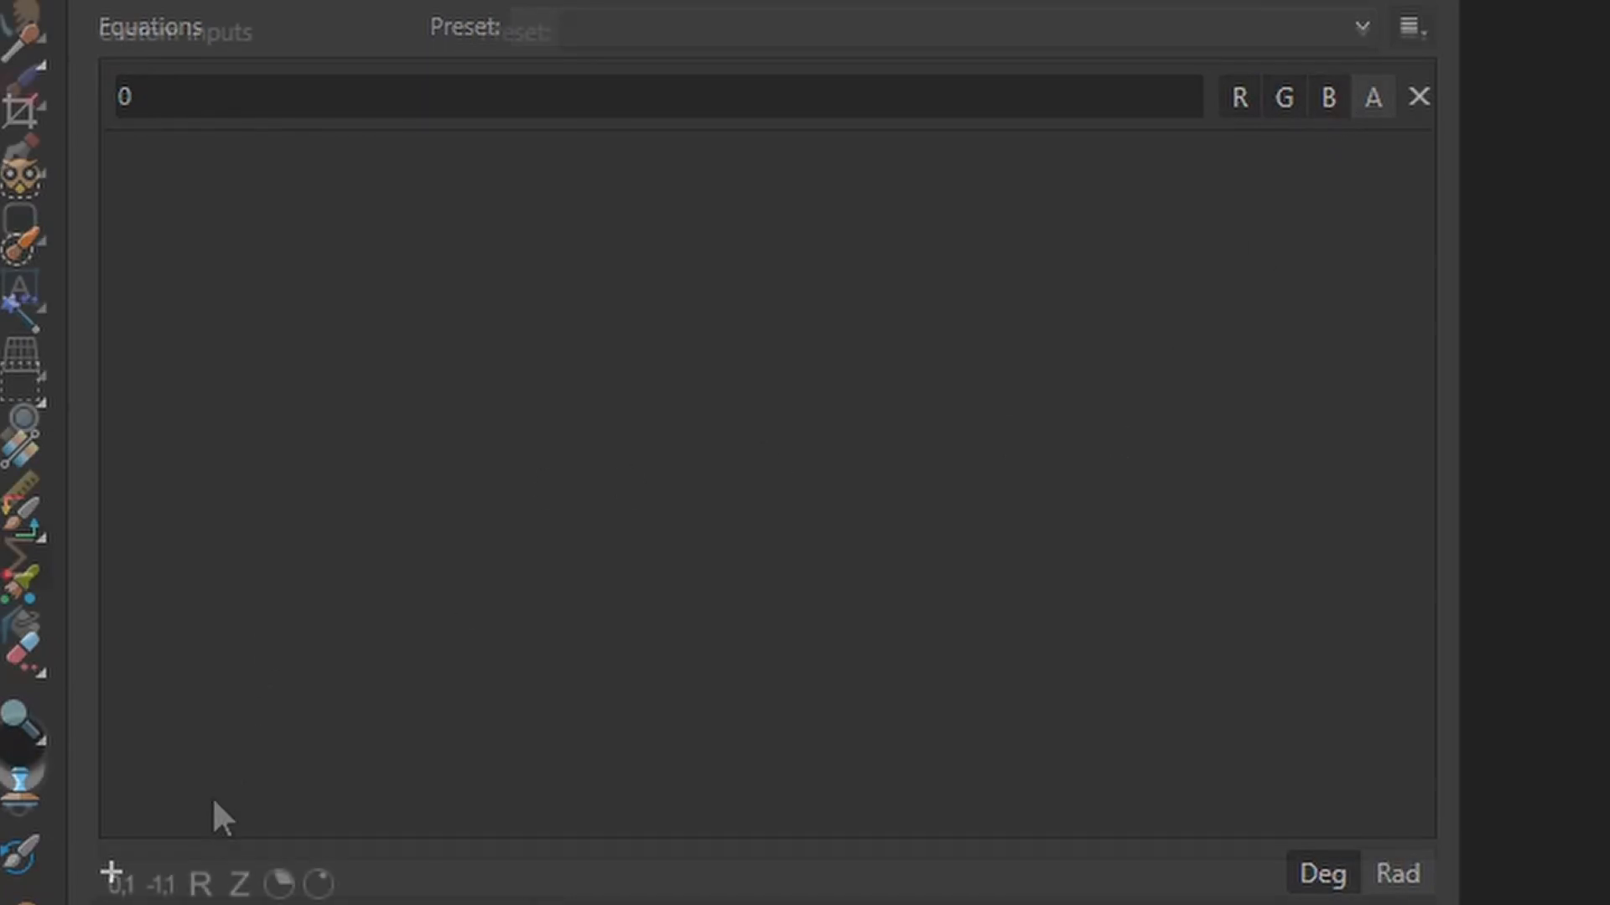
Step: Add a real-number custom input a described as Page Height with the value 11
{"action": "left_click", "coordinate": [199, 885]}
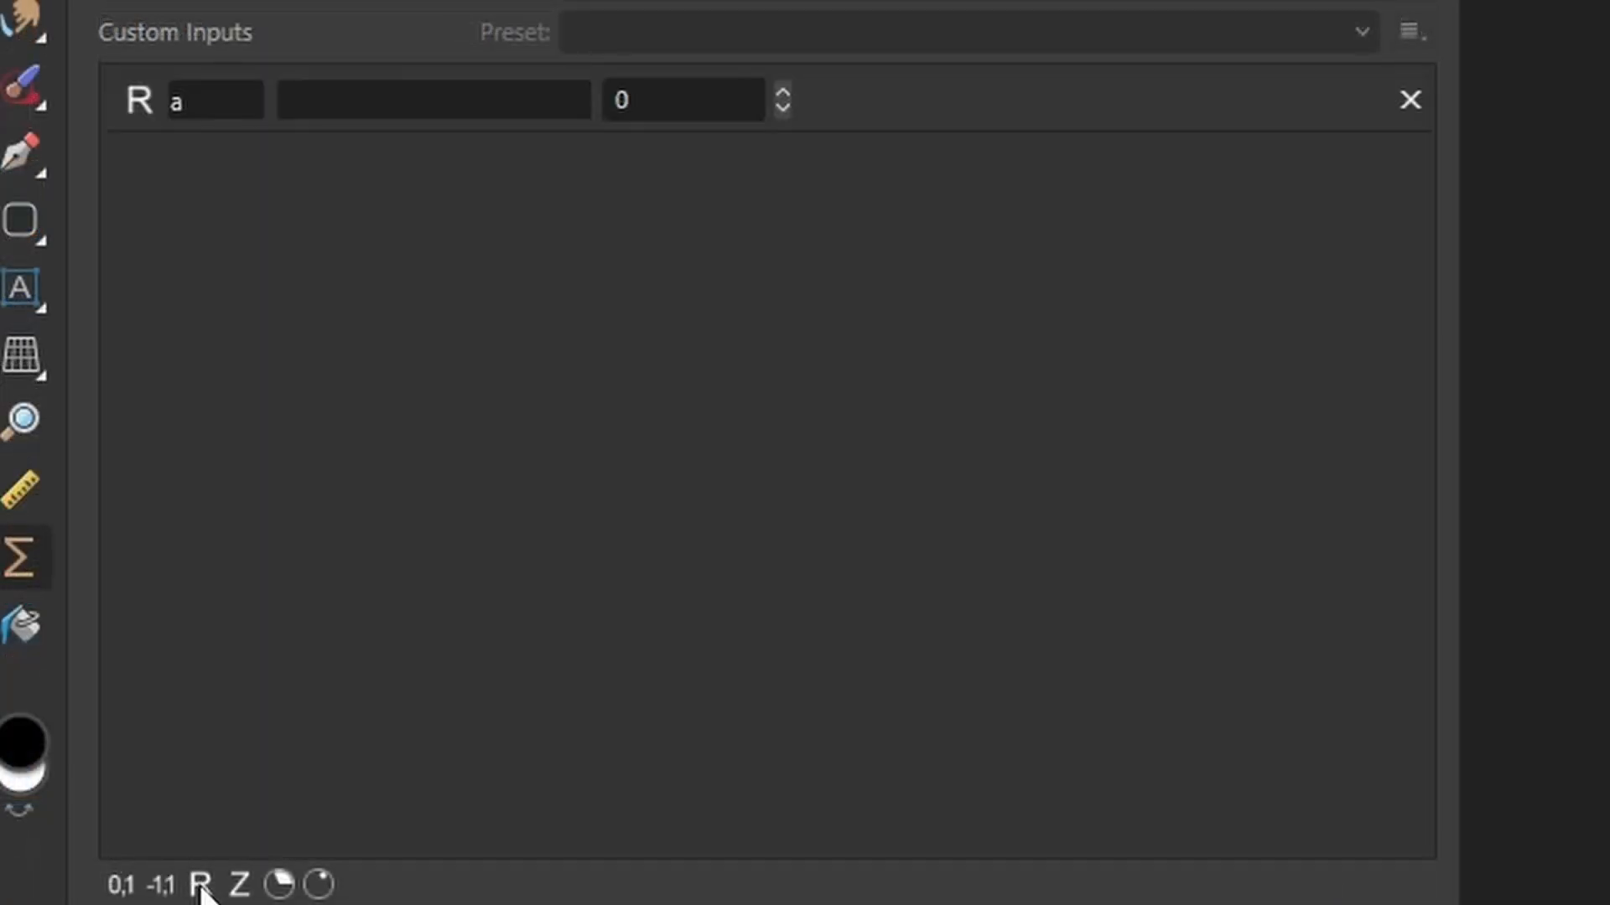
{"action": "left_click", "coordinate": [356, 113]}
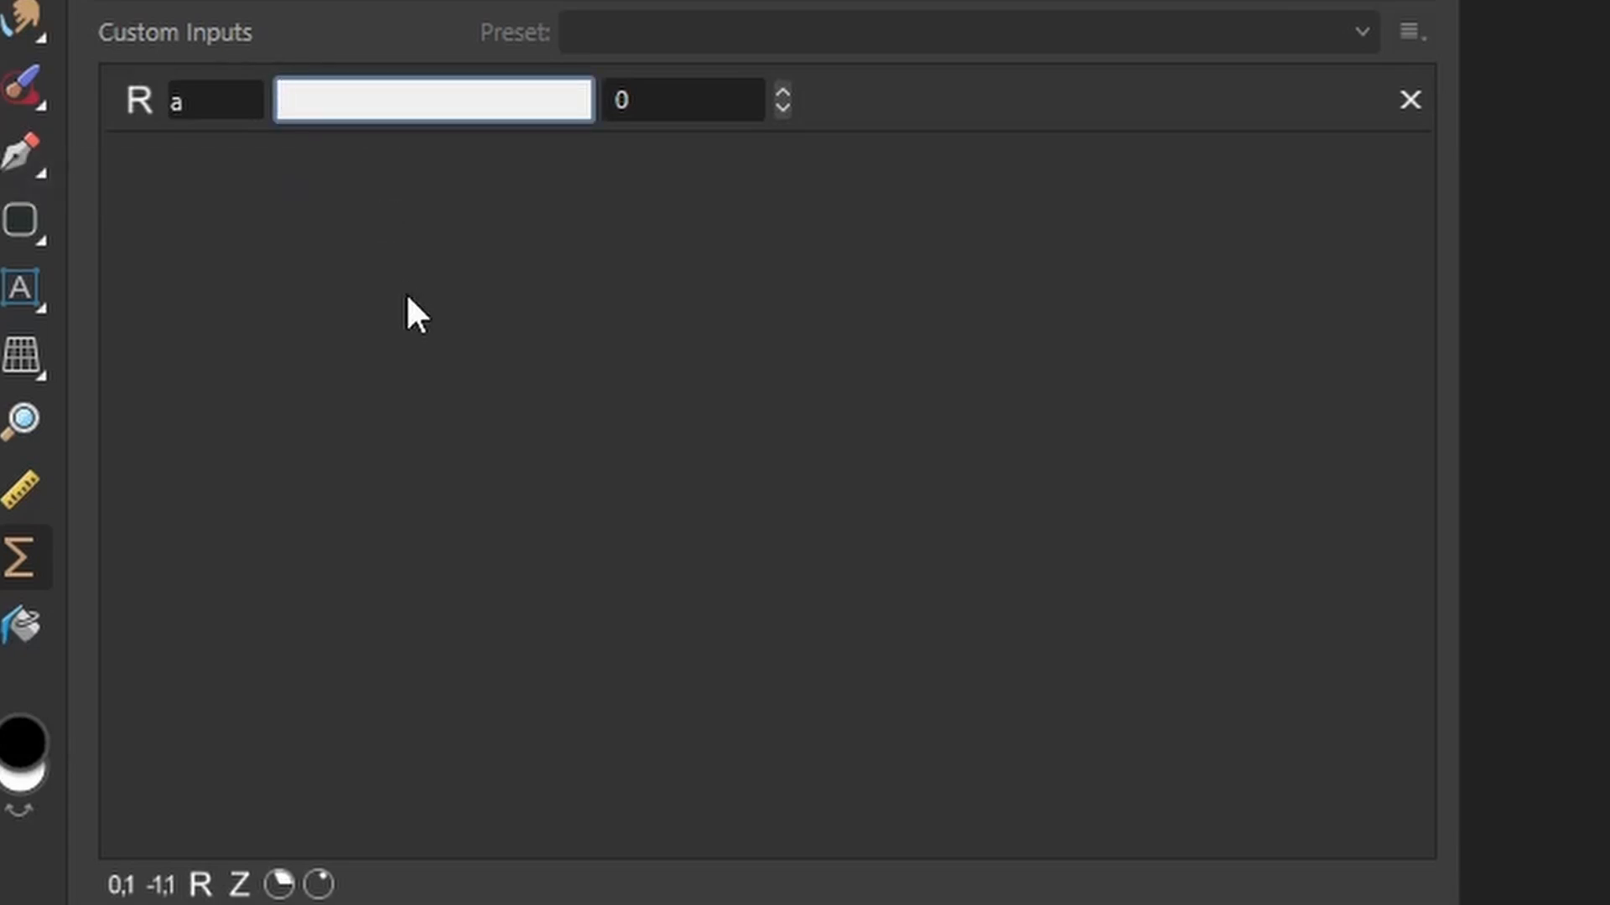
{"action": "type", "text": "Page Height"}
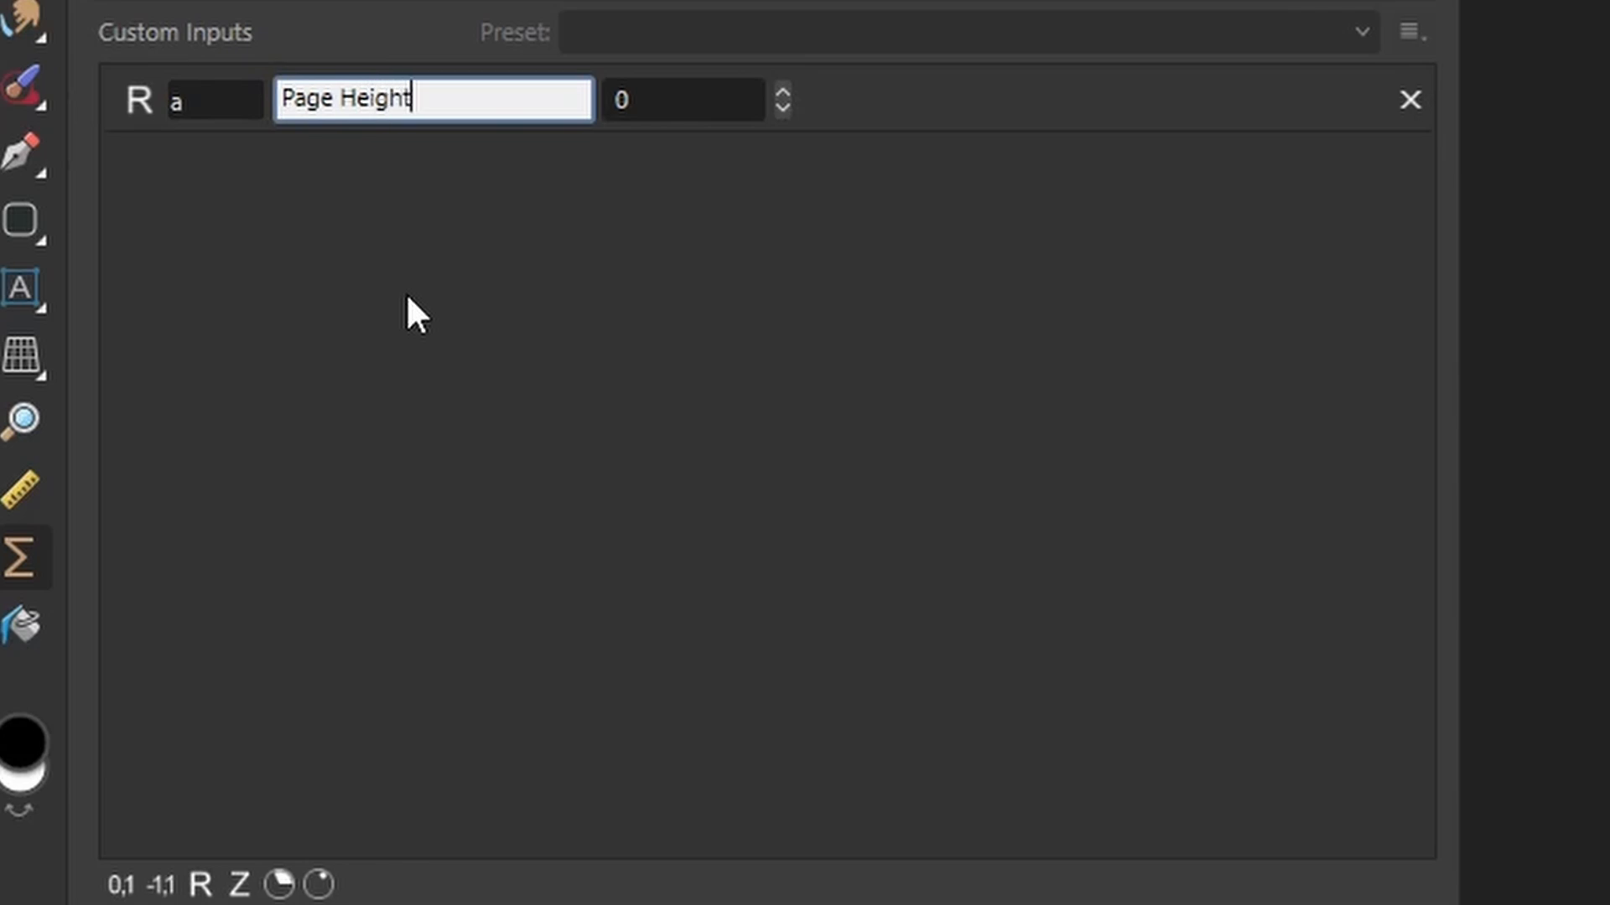
{"action": "left_click", "coordinate": [658, 100]}
{"action": "type", "text": "11"}
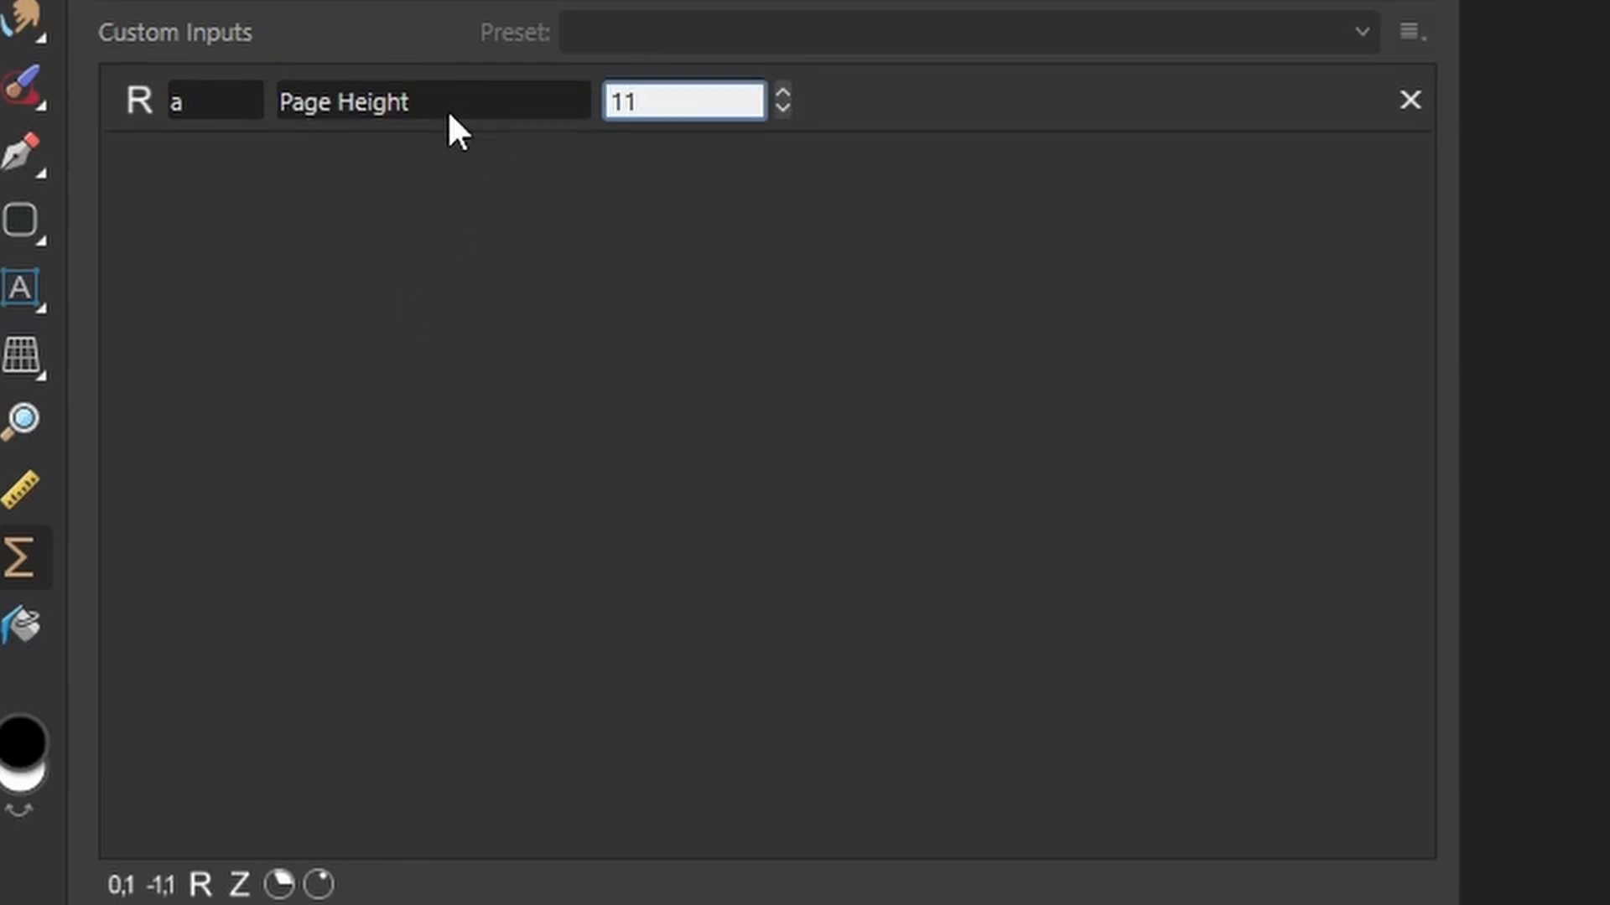
{"action": "key", "text": "Return"}
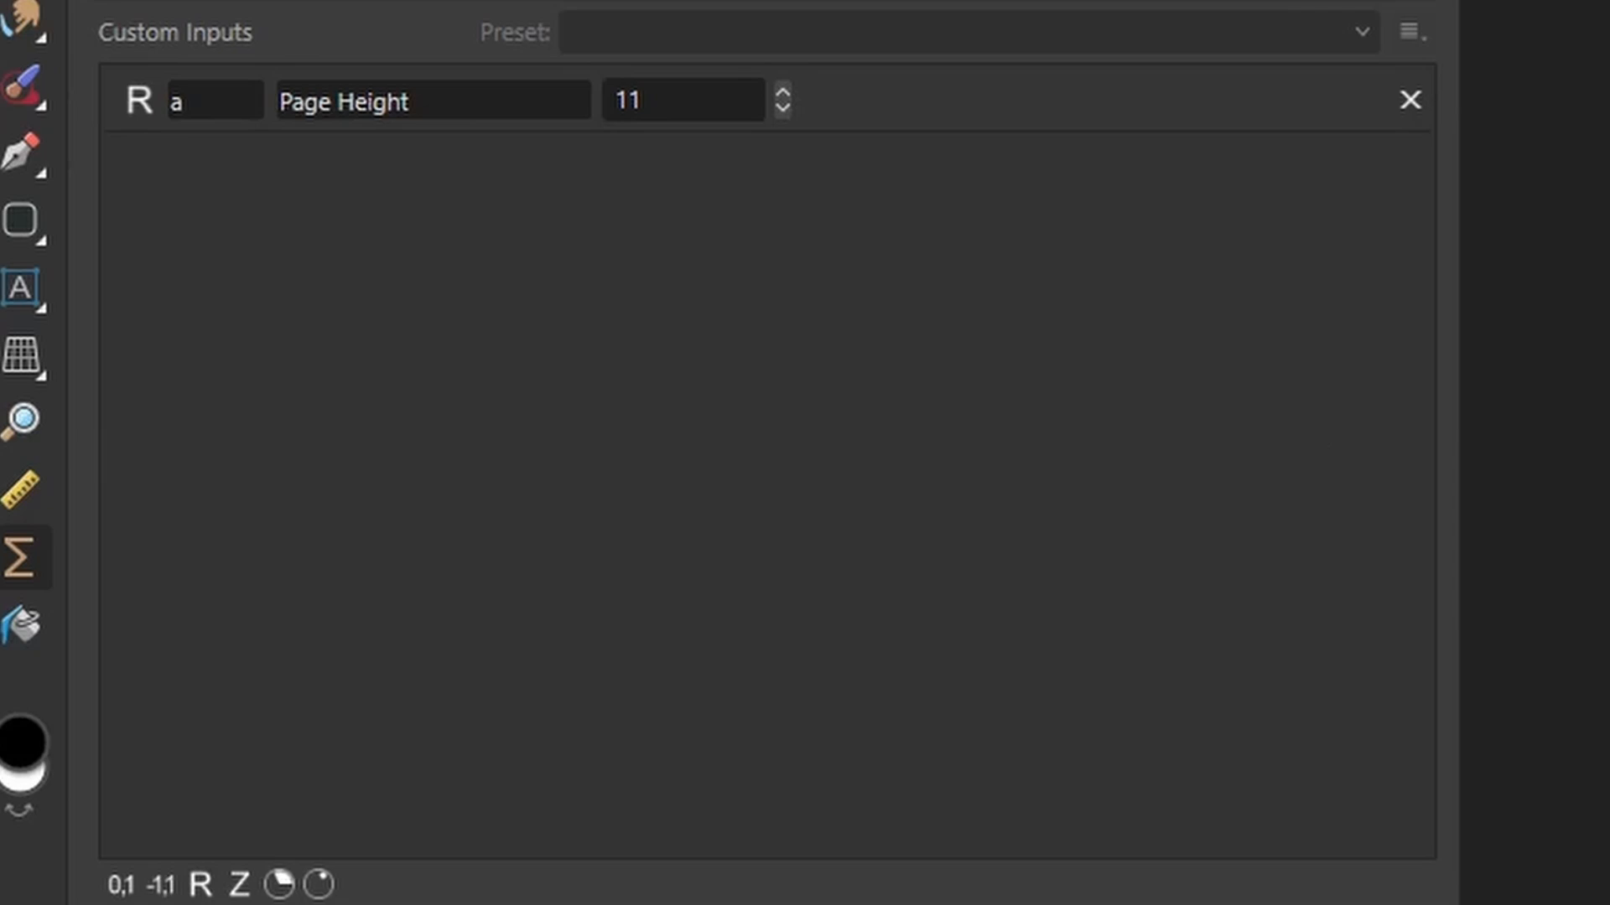
Step: Add a second real-number custom input named d, described as Div/inch, with the value 1
{"action": "left_click", "coordinate": [201, 886]}
{"action": "left_click", "coordinate": [209, 186]}
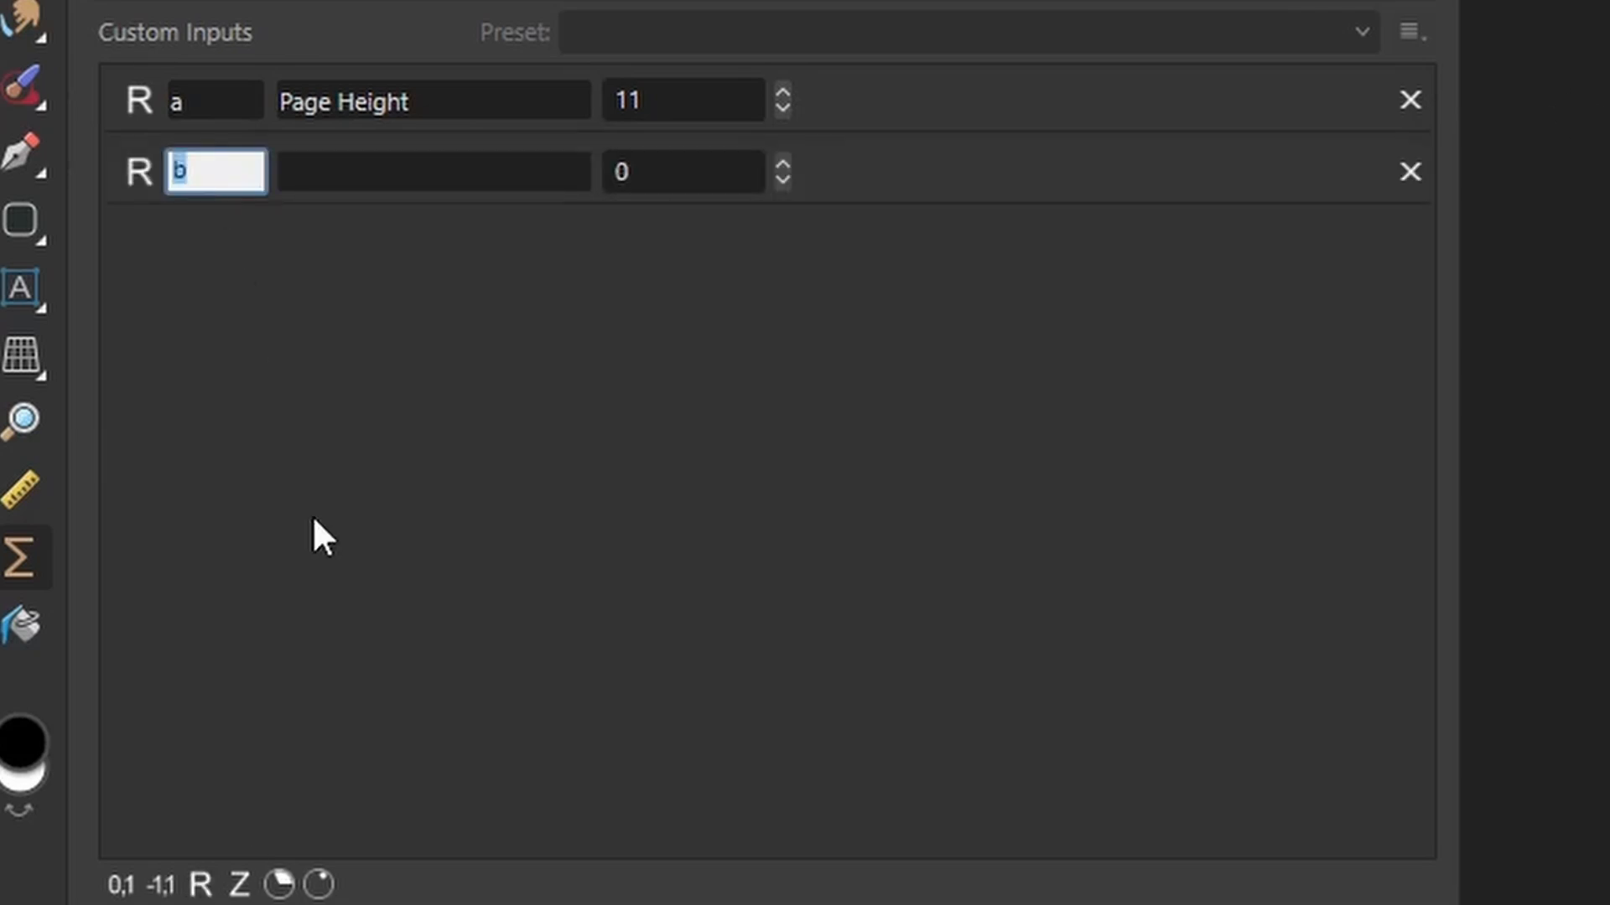
{"action": "type", "text": "d"}
{"action": "left_click", "coordinate": [386, 179]}
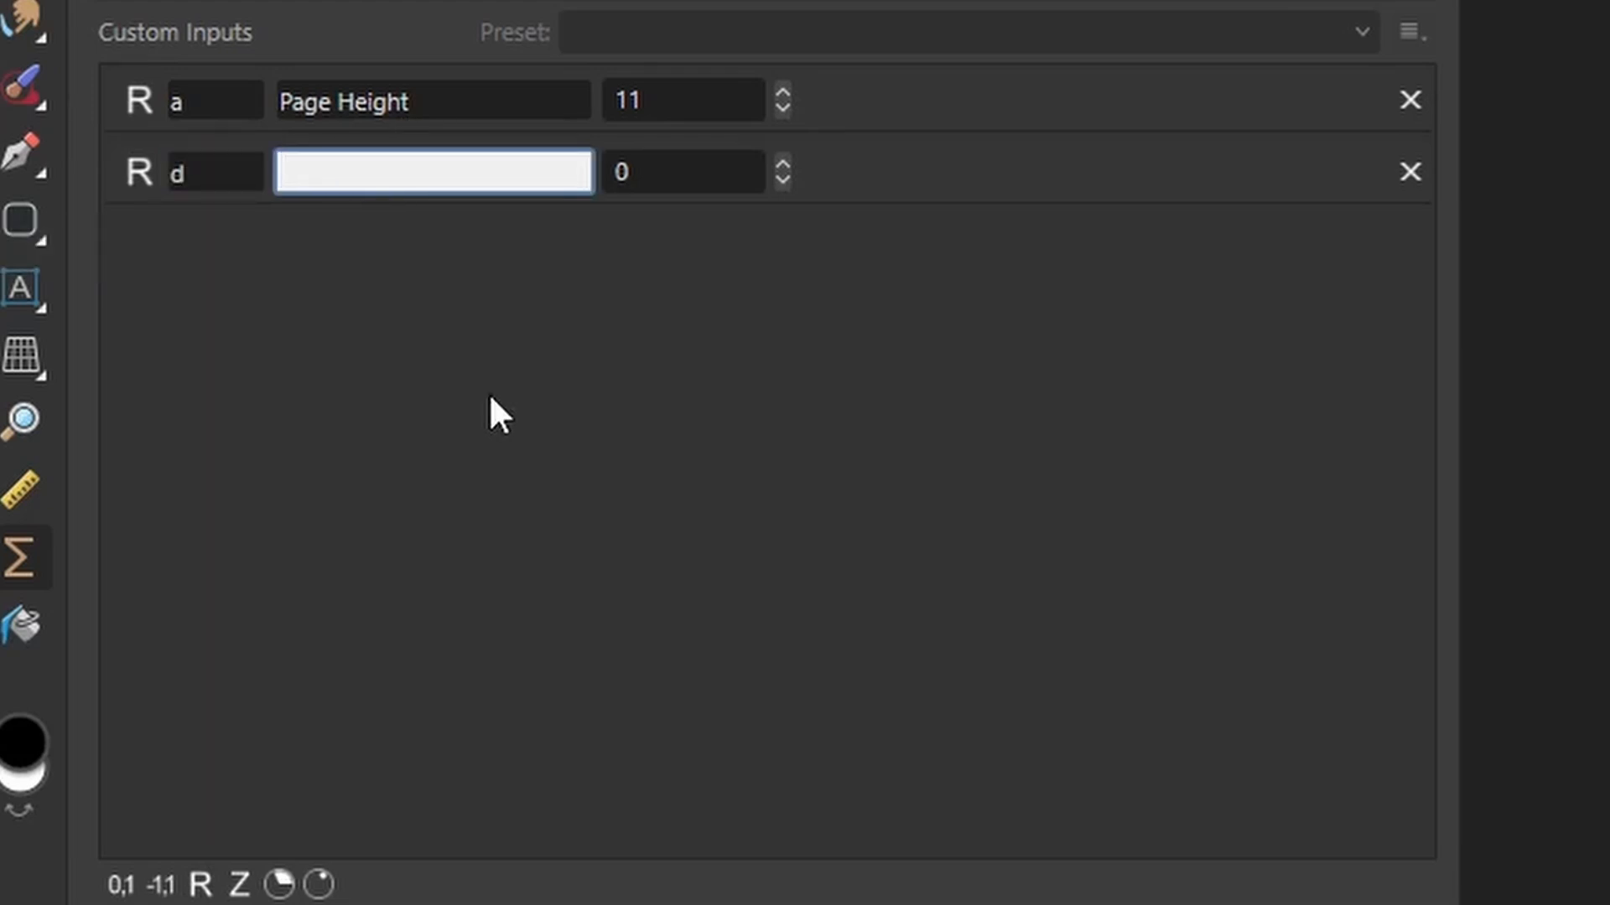
{"action": "type", "text": "Div/inch"}
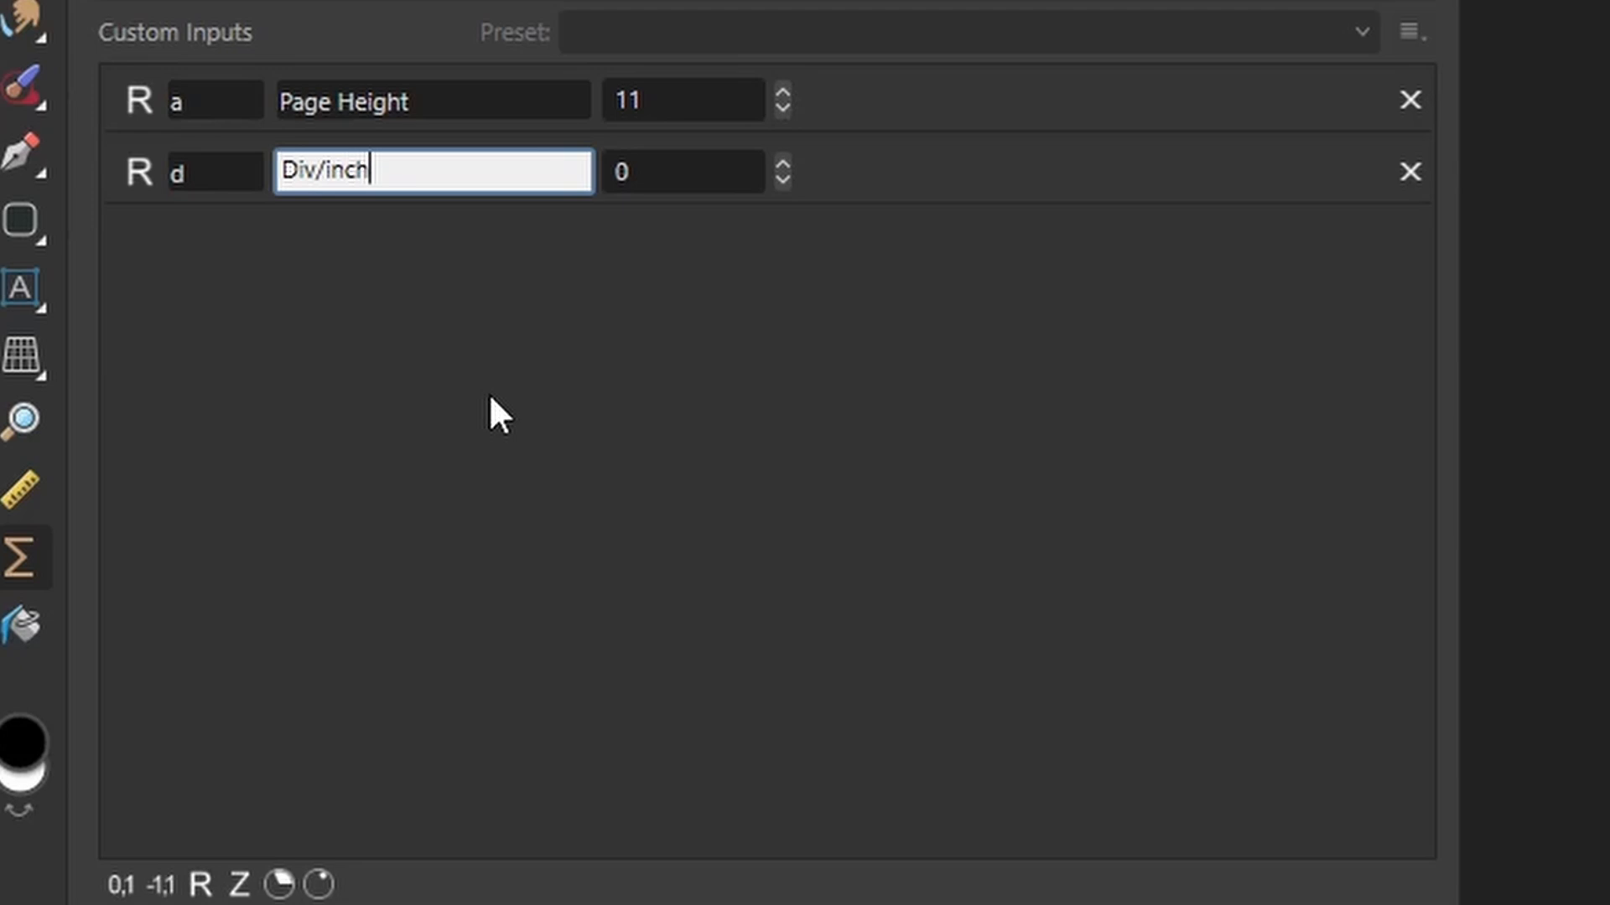
{"action": "left_click", "coordinate": [786, 163]}
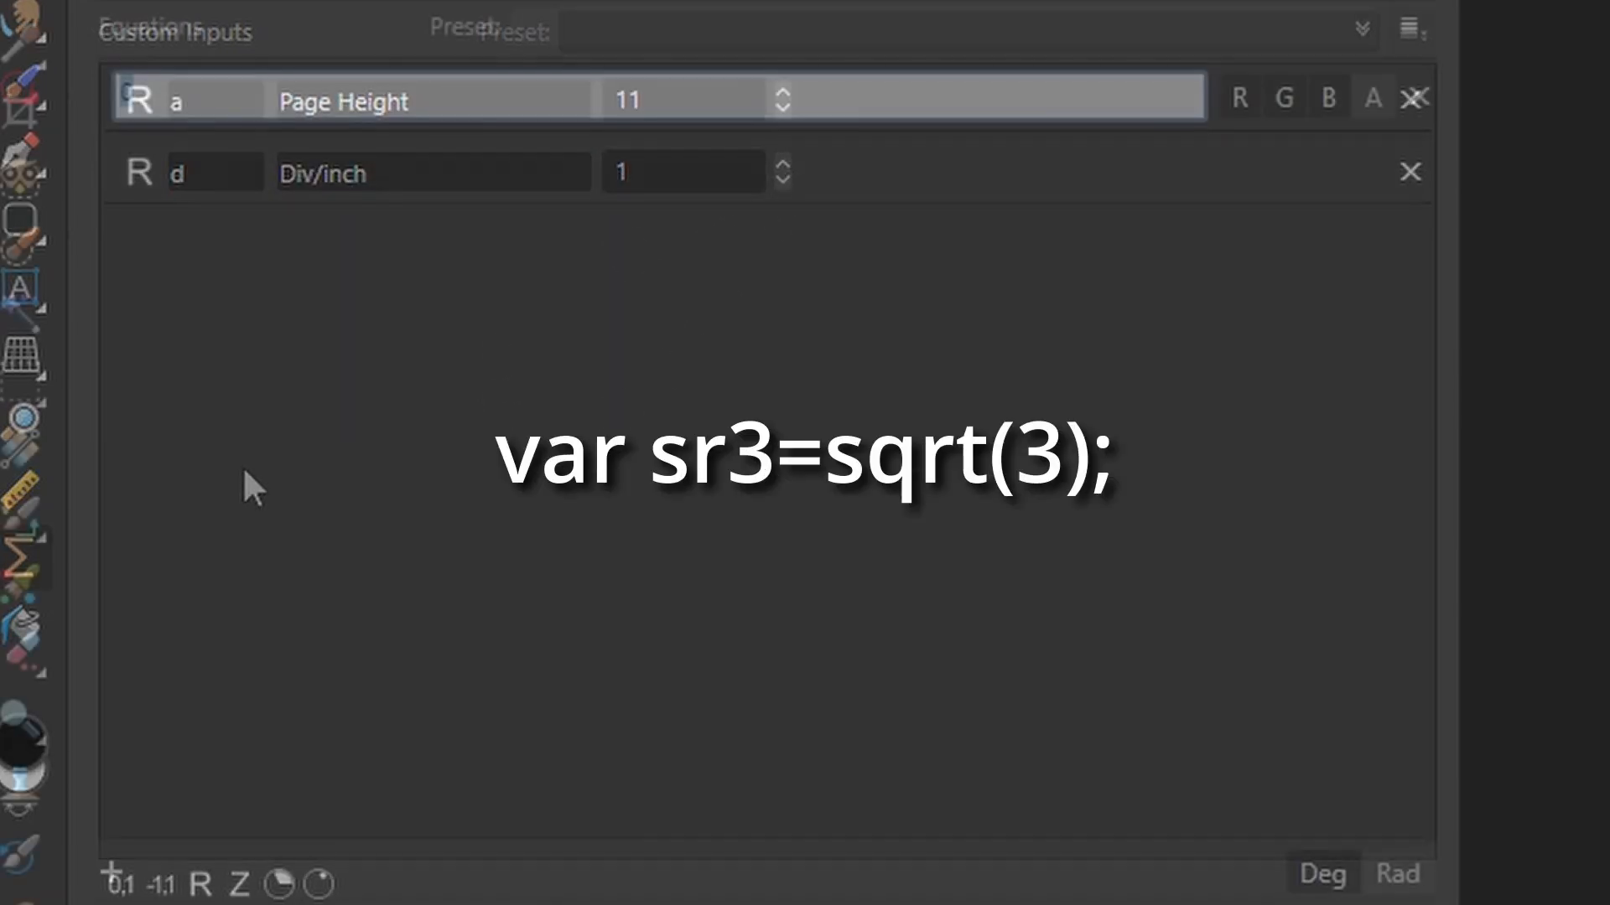
Step: Enter the variable definitions var sr3=sqrt(3); var sv=vec2(1,sr3); in the equation line
{"action": "type", "text": "var"}
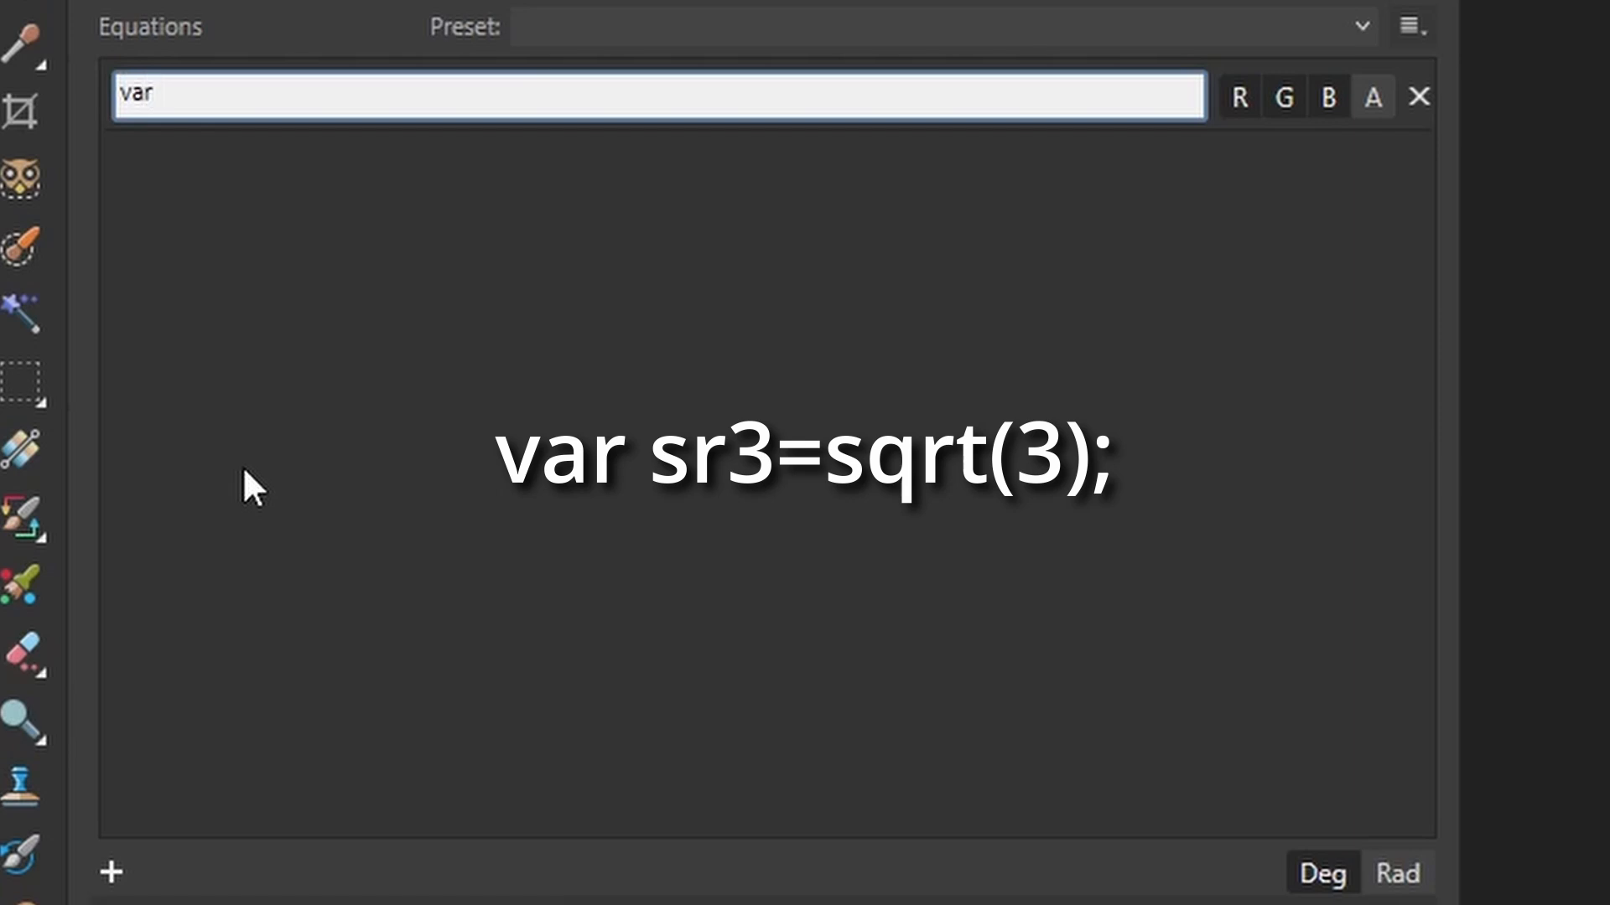
{"action": "type", "text": " sr3"}
{"action": "type", "text": "=sqrt("}
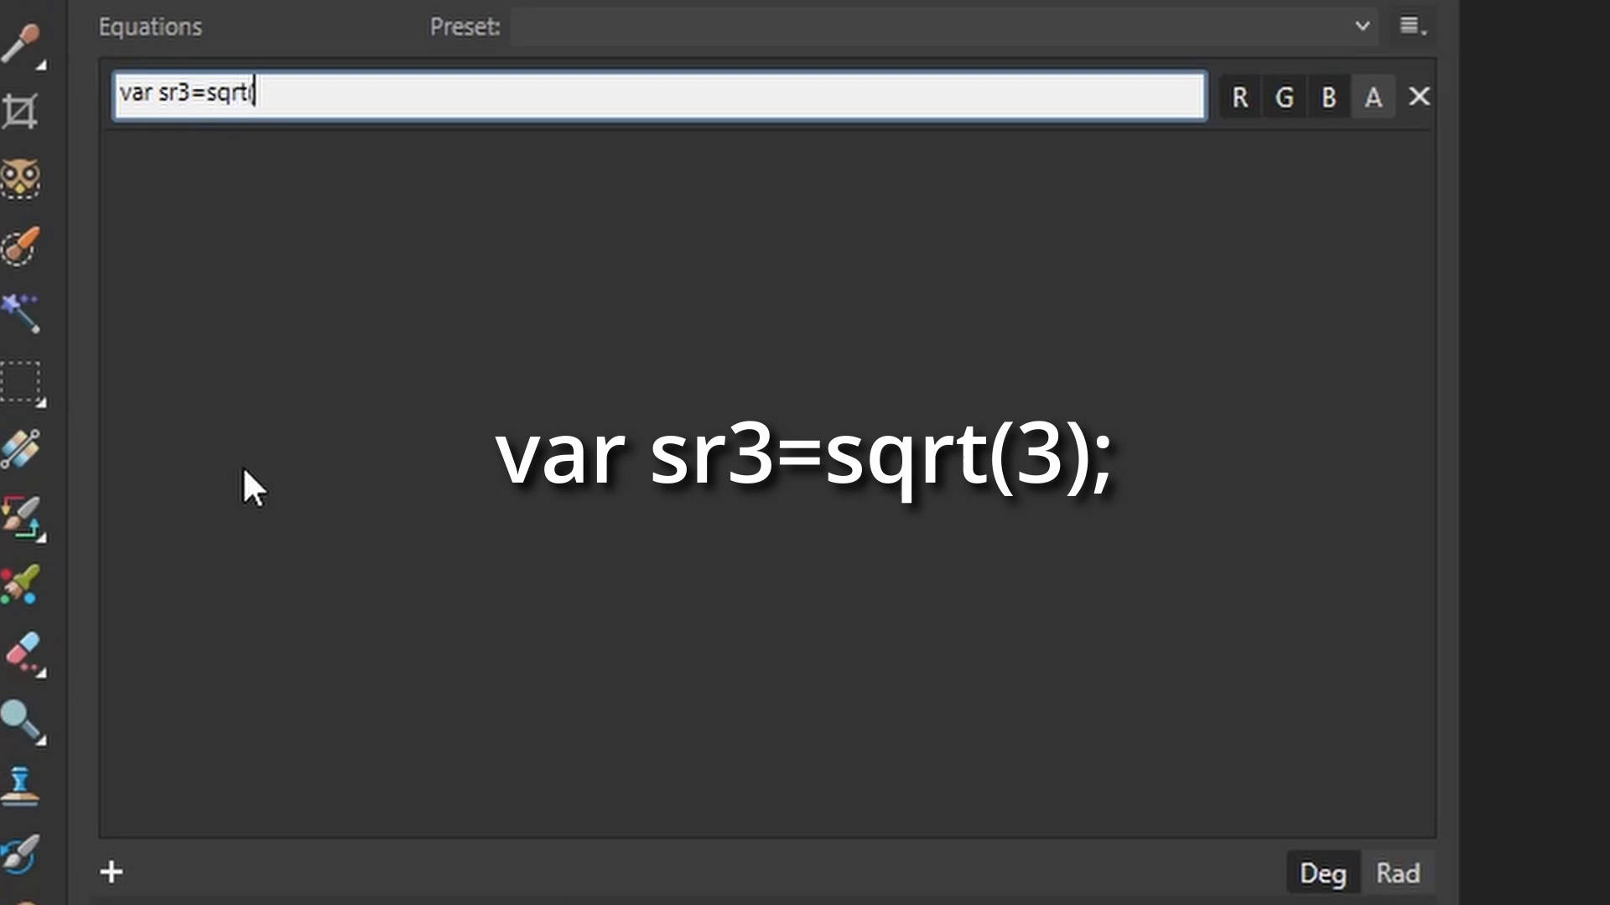
{"action": "type", "text": "3);"}
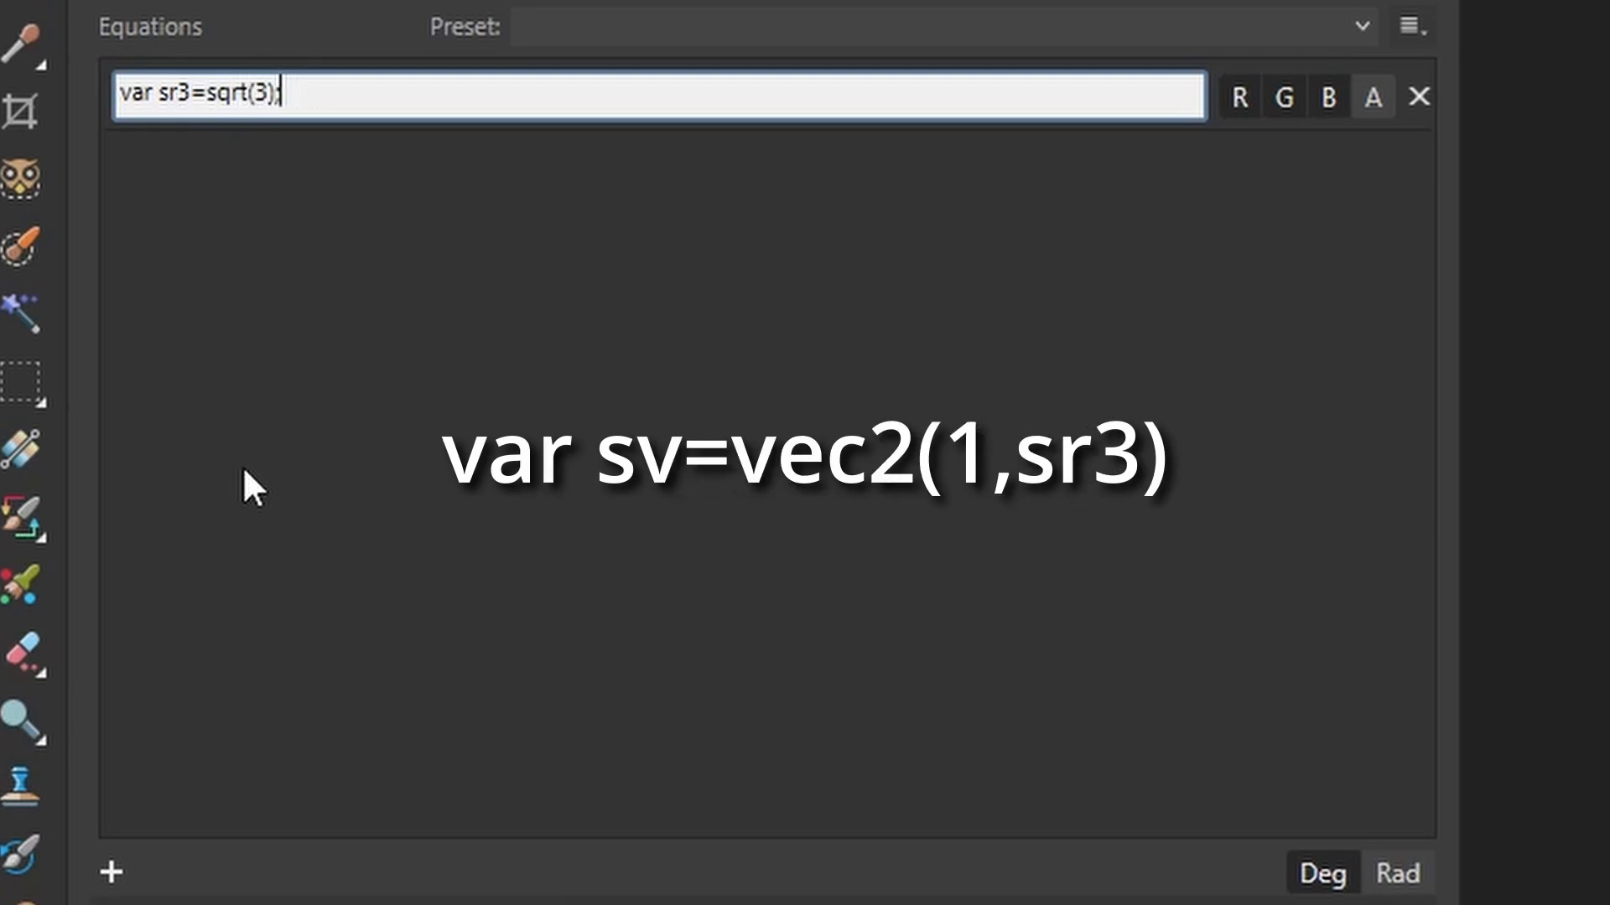
{"action": "type", "text": " var sv=vec2("}
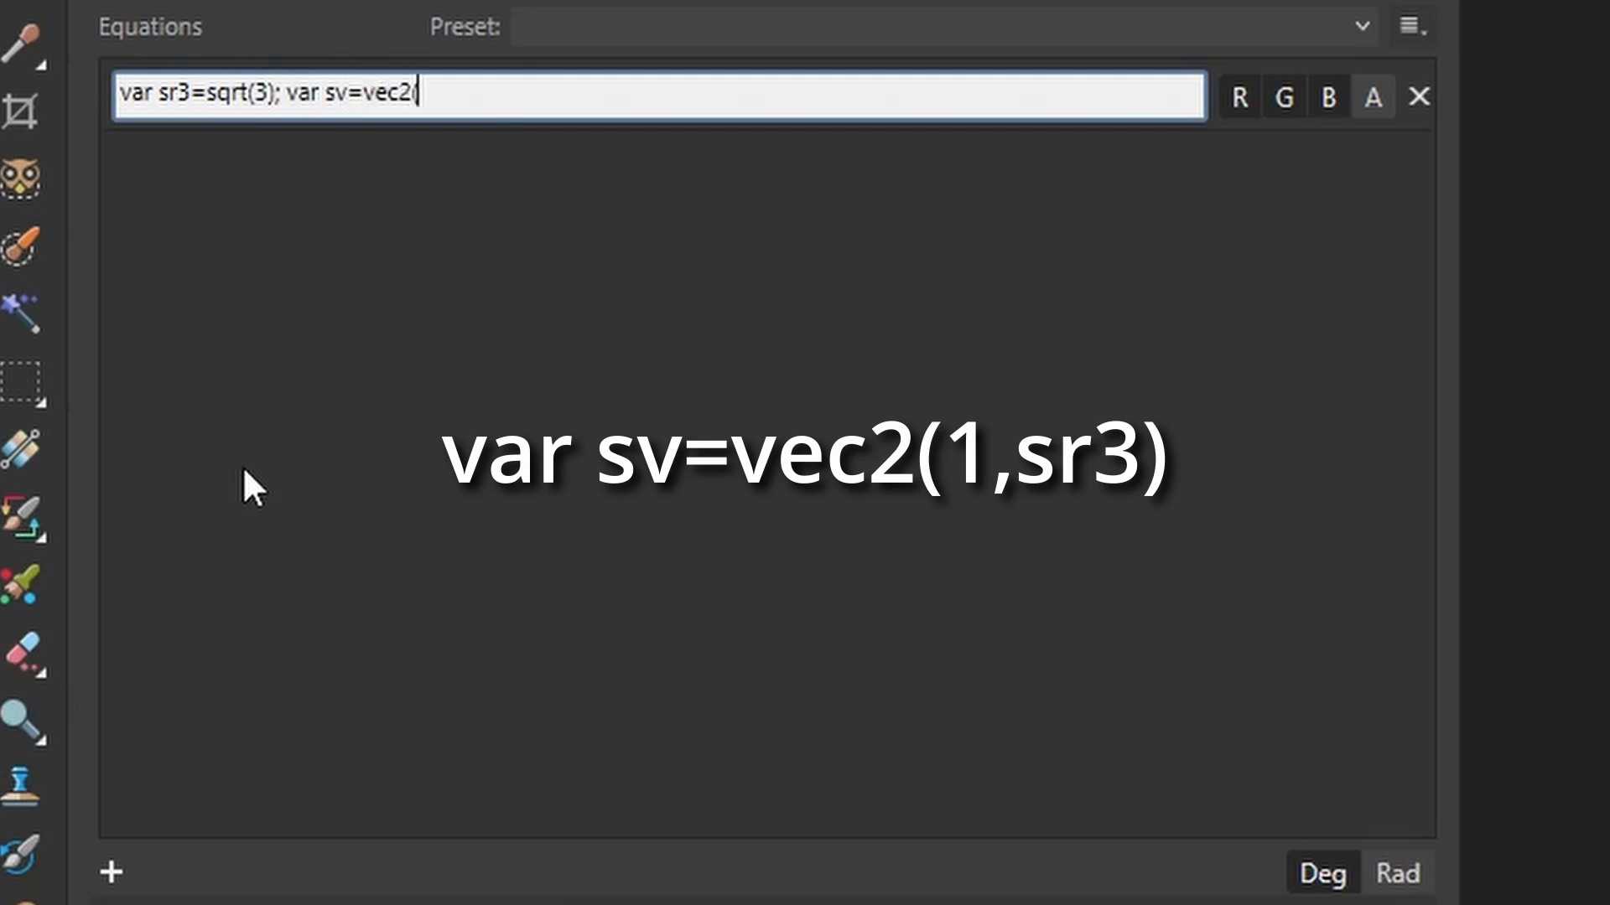
{"action": "type", "text": "1,sr3); "}
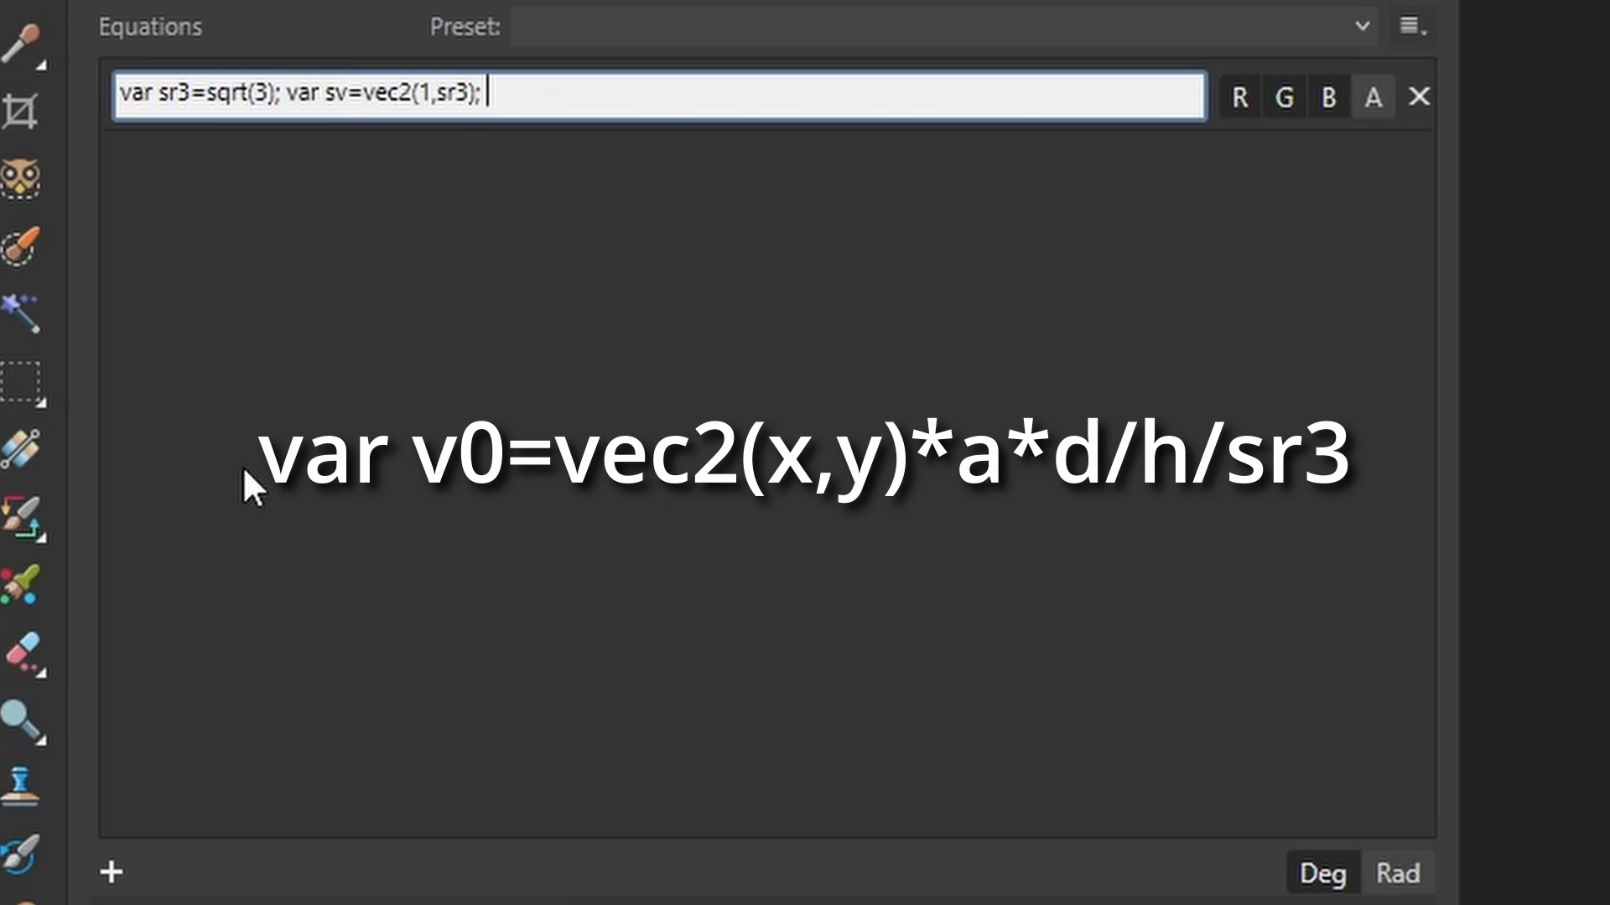
Step: Append the definition var v0=vec2(x,y)*a*d/h/sr3 to the equation and apply it
{"action": "type", "text": "var v0=vec2("}
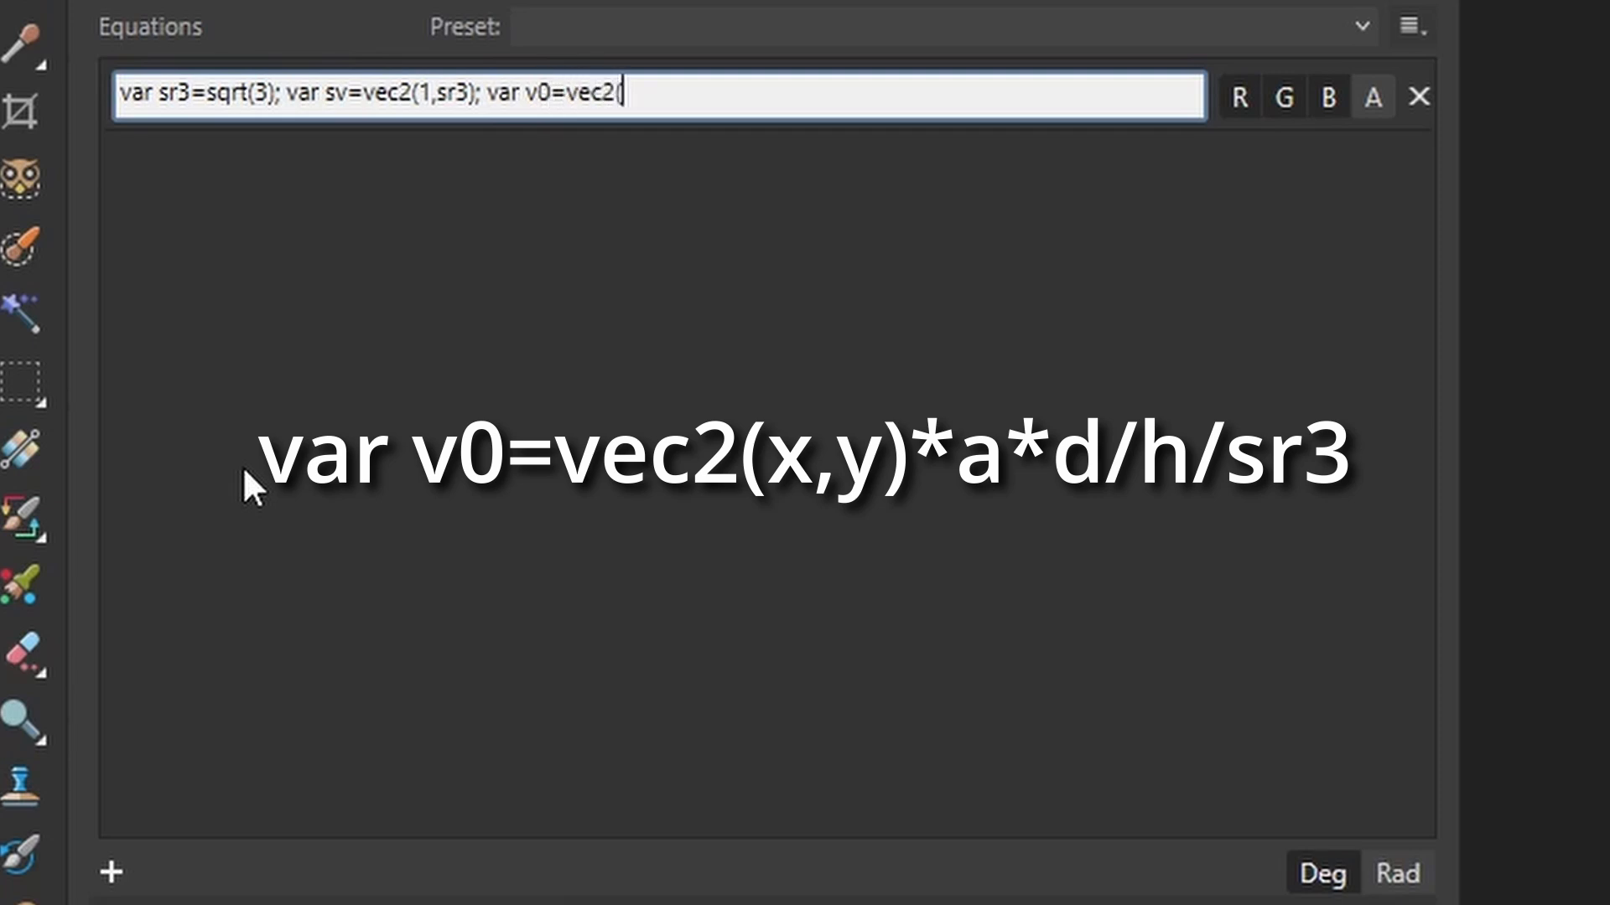
{"action": "type", "text": "x,y)"}
{"action": "type", "text": "*a*d/"}
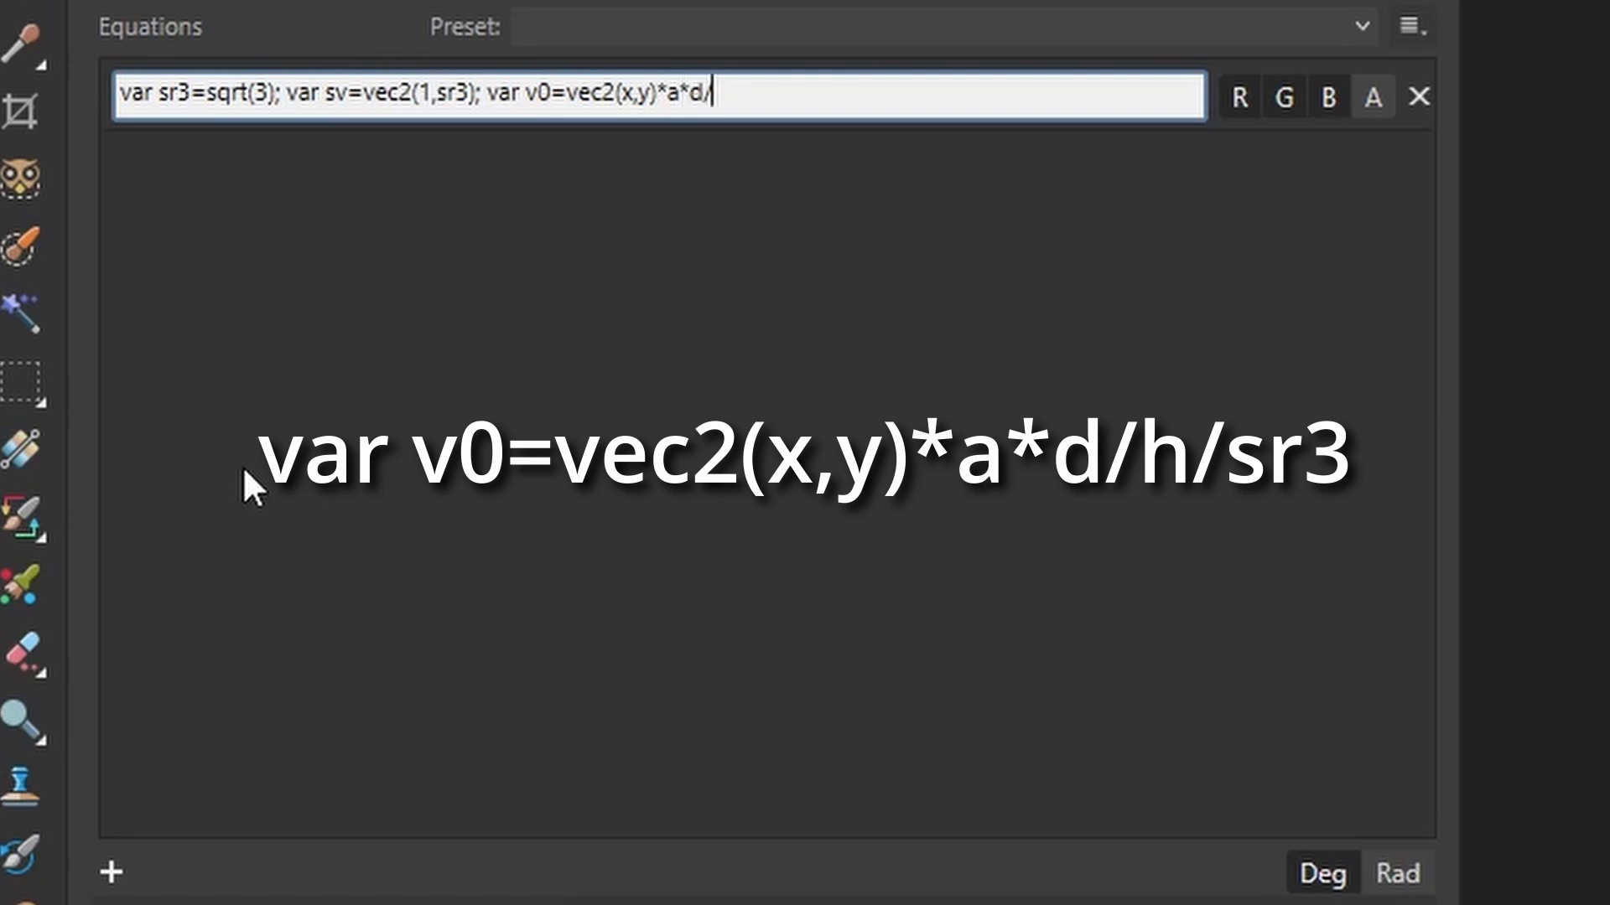
{"action": "type", "text": "h"}
{"action": "type", "text": "/sr3"}
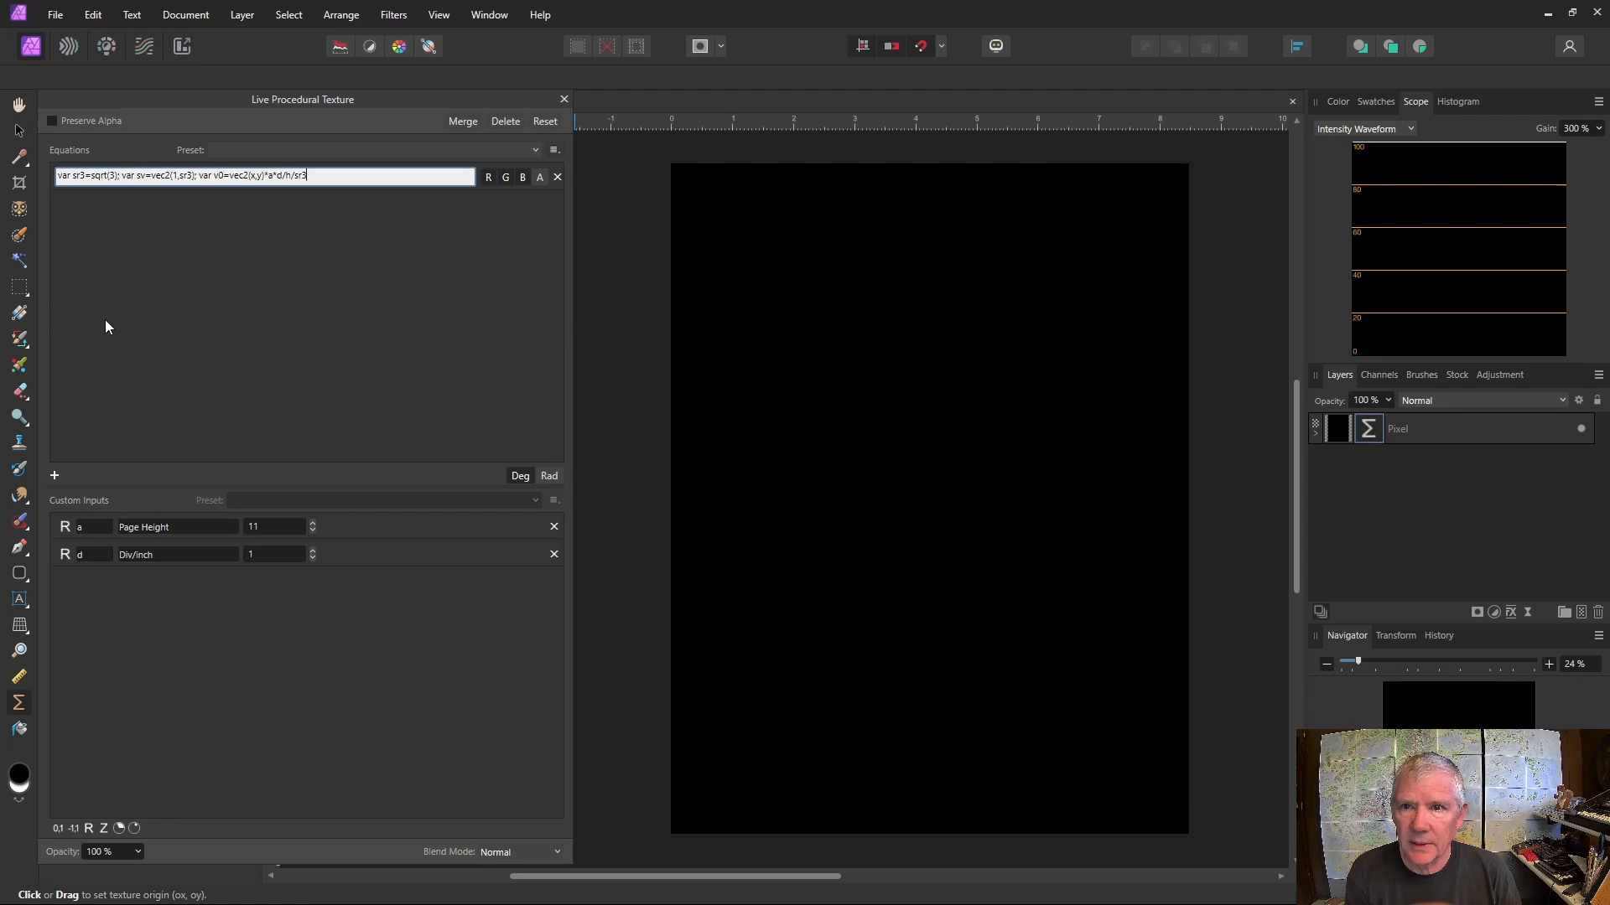
{"action": "key", "text": "Return"}
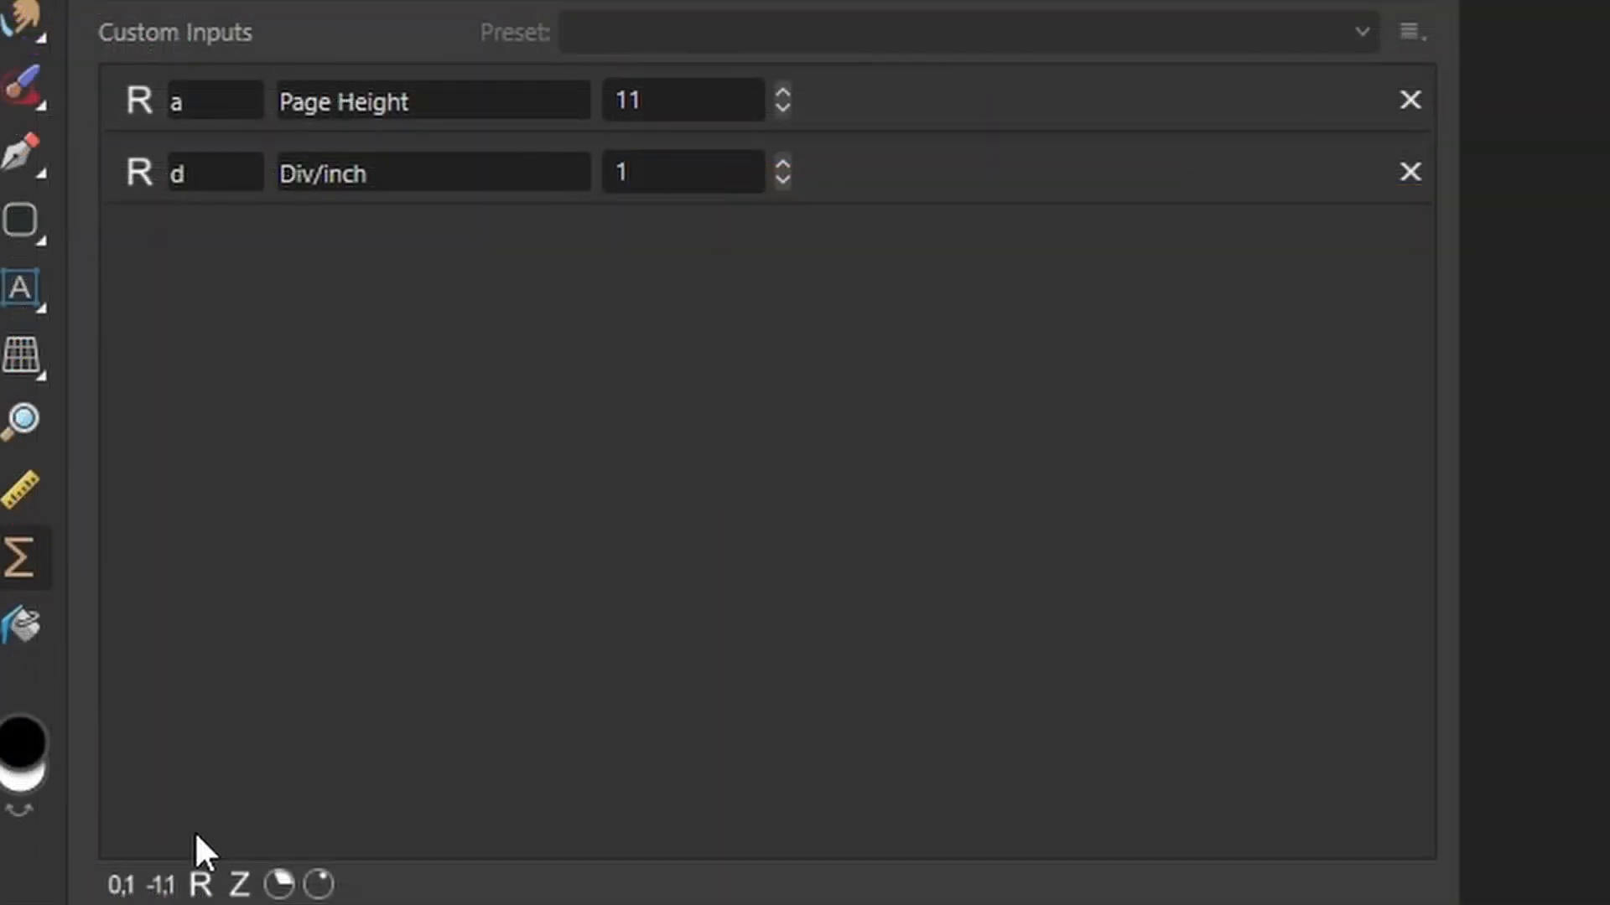
Step: Add two custom inputs with a 0 to 1 range and name them x1 and y1
{"action": "left_click", "coordinate": [120, 886]}
{"action": "left_click", "coordinate": [119, 885]}
{"action": "double_click", "coordinate": [209, 260]}
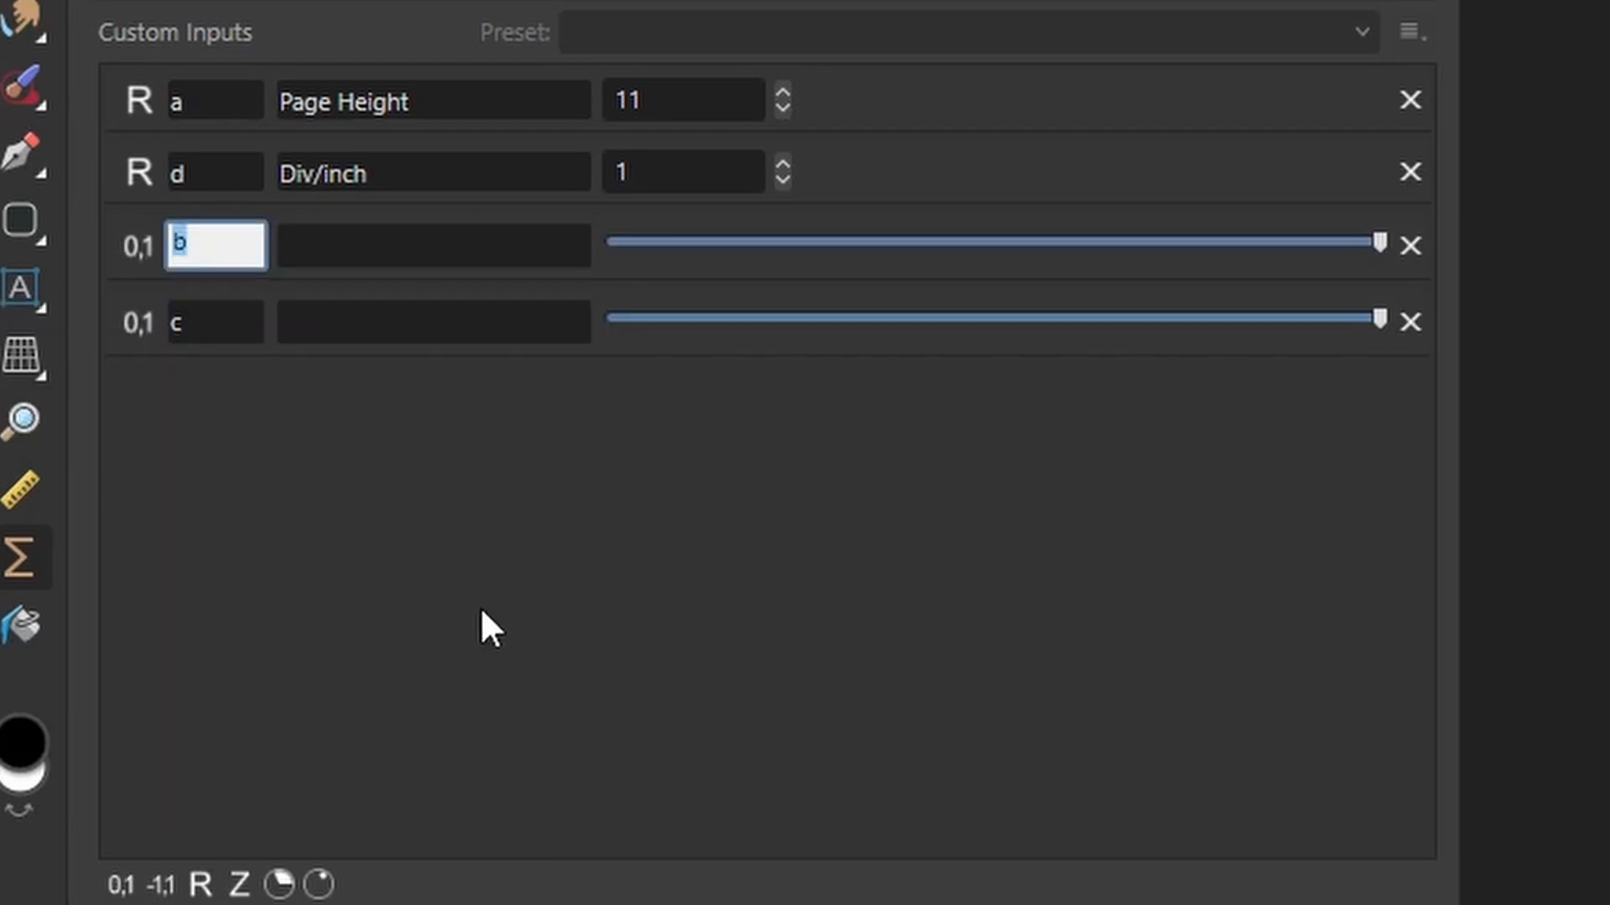
{"action": "type", "text": "x1"}
{"action": "double_click", "coordinate": [186, 335]}
{"action": "type", "text": "y1"}
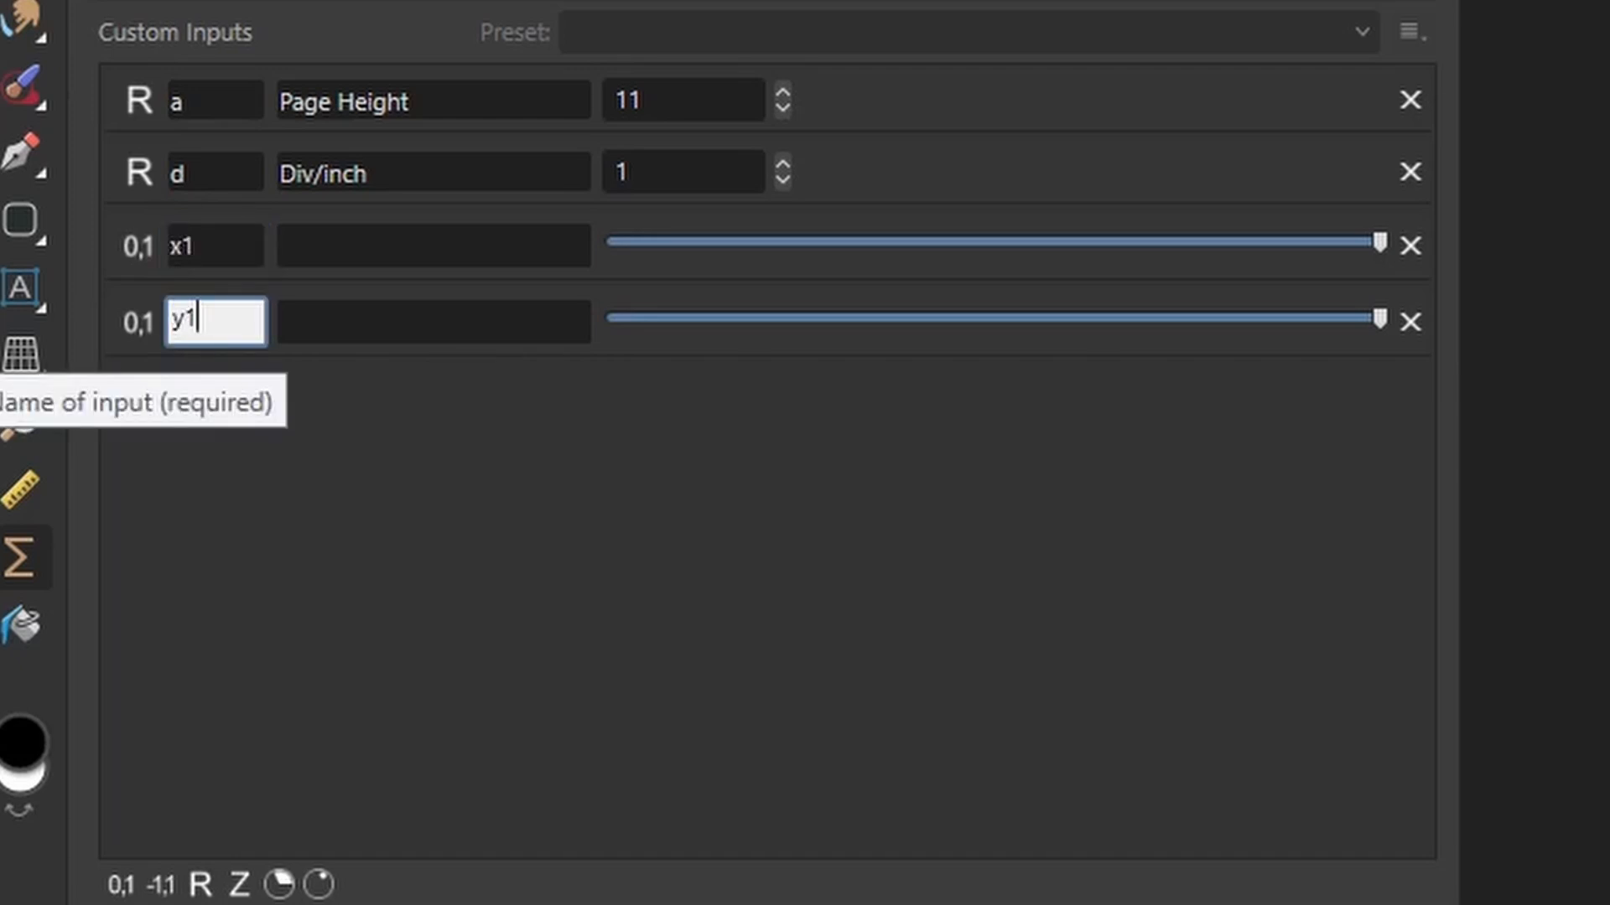
Step: Describe input x1 as X Position and y1 as Y Position, and set both to their minimum of 0
{"action": "left_click", "coordinate": [426, 252]}
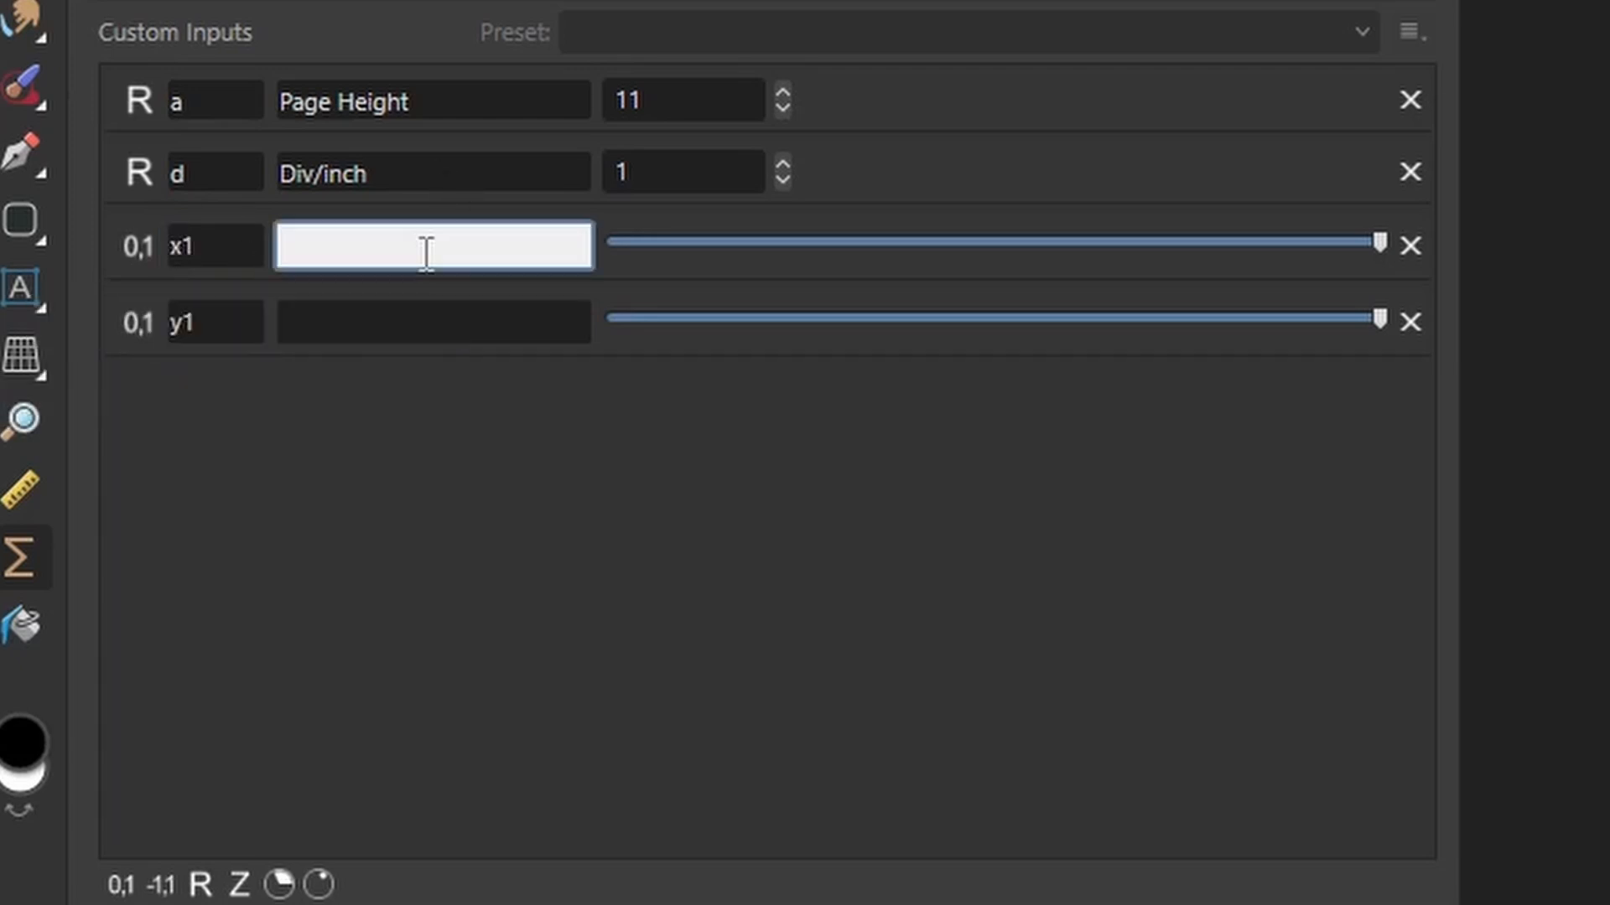
{"action": "type", "text": "X"}
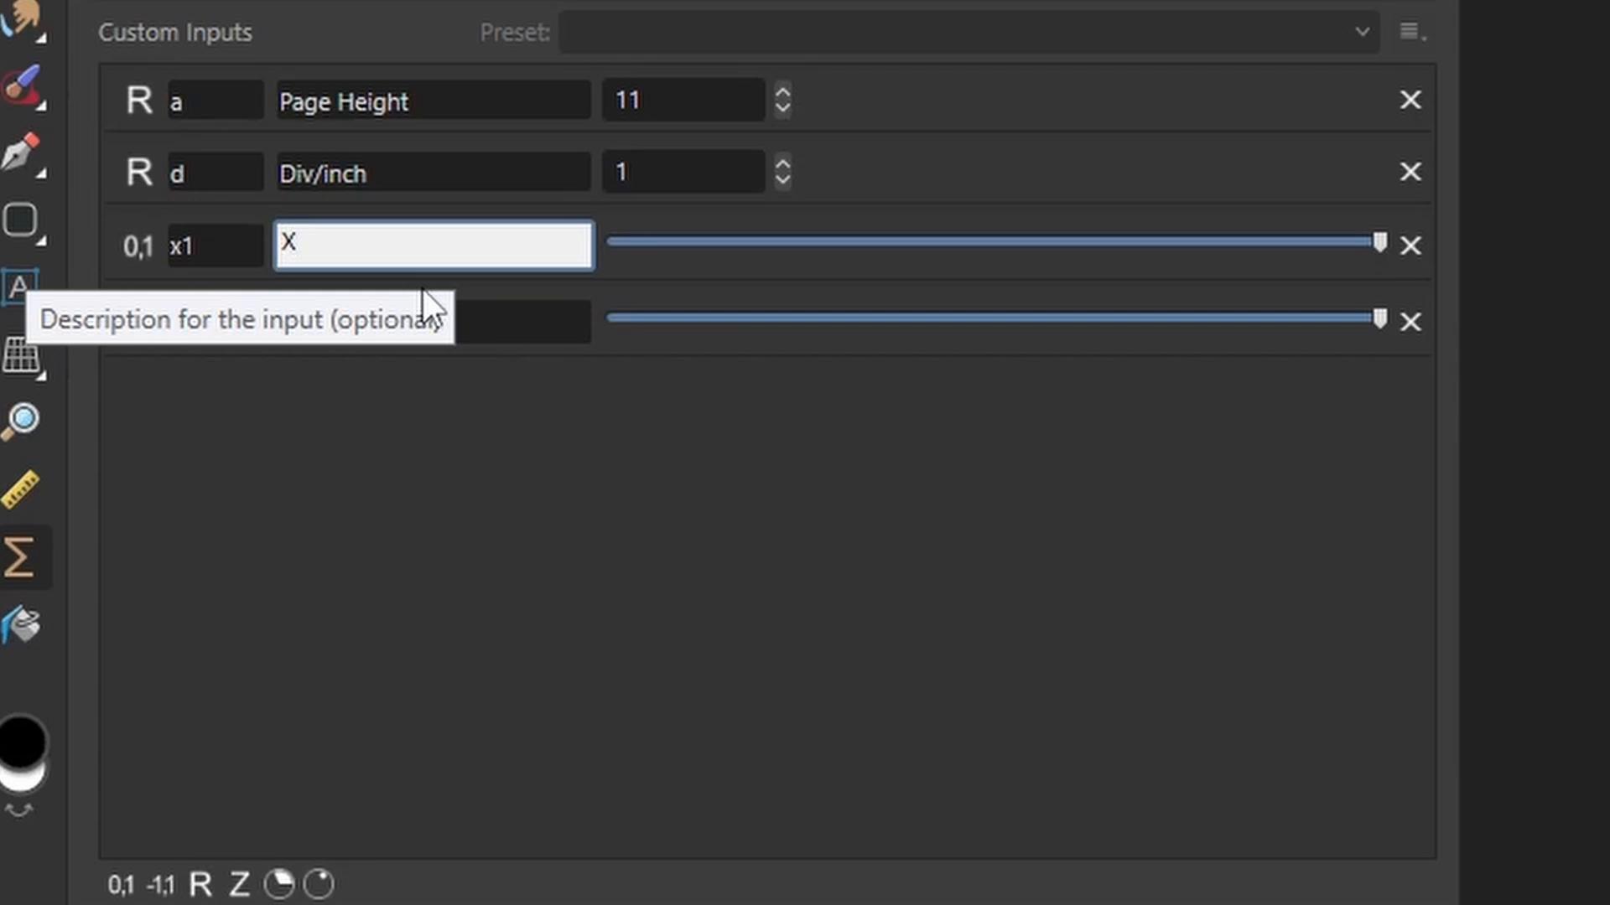
{"action": "type", "text": " Position"}
{"action": "left_click", "coordinate": [448, 327]}
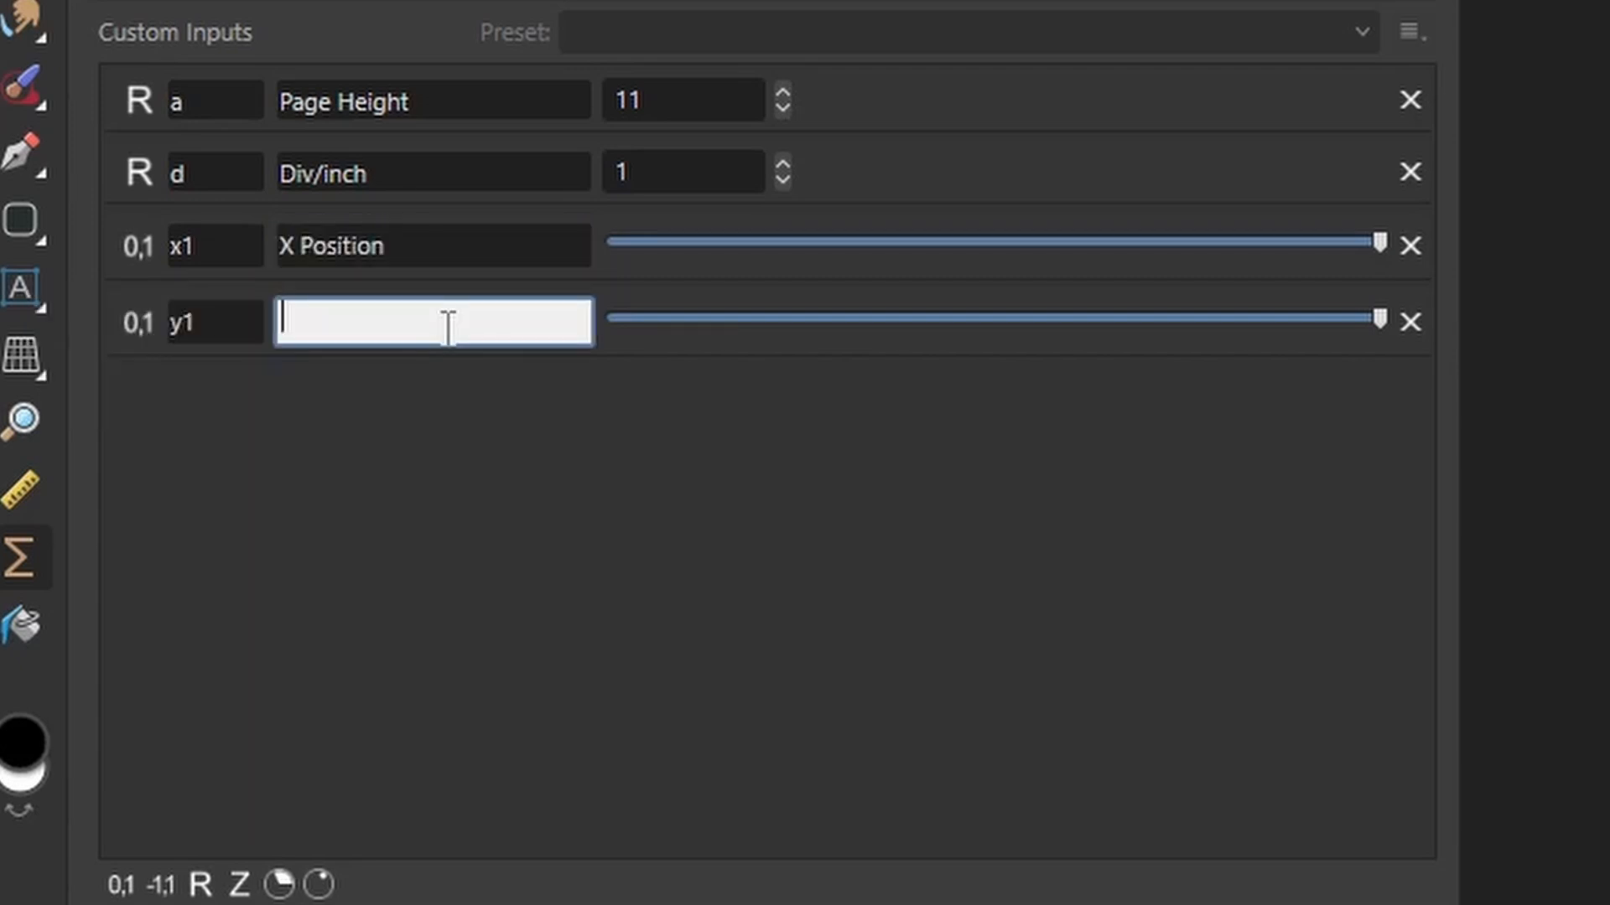
{"action": "type", "text": "Y Position"}
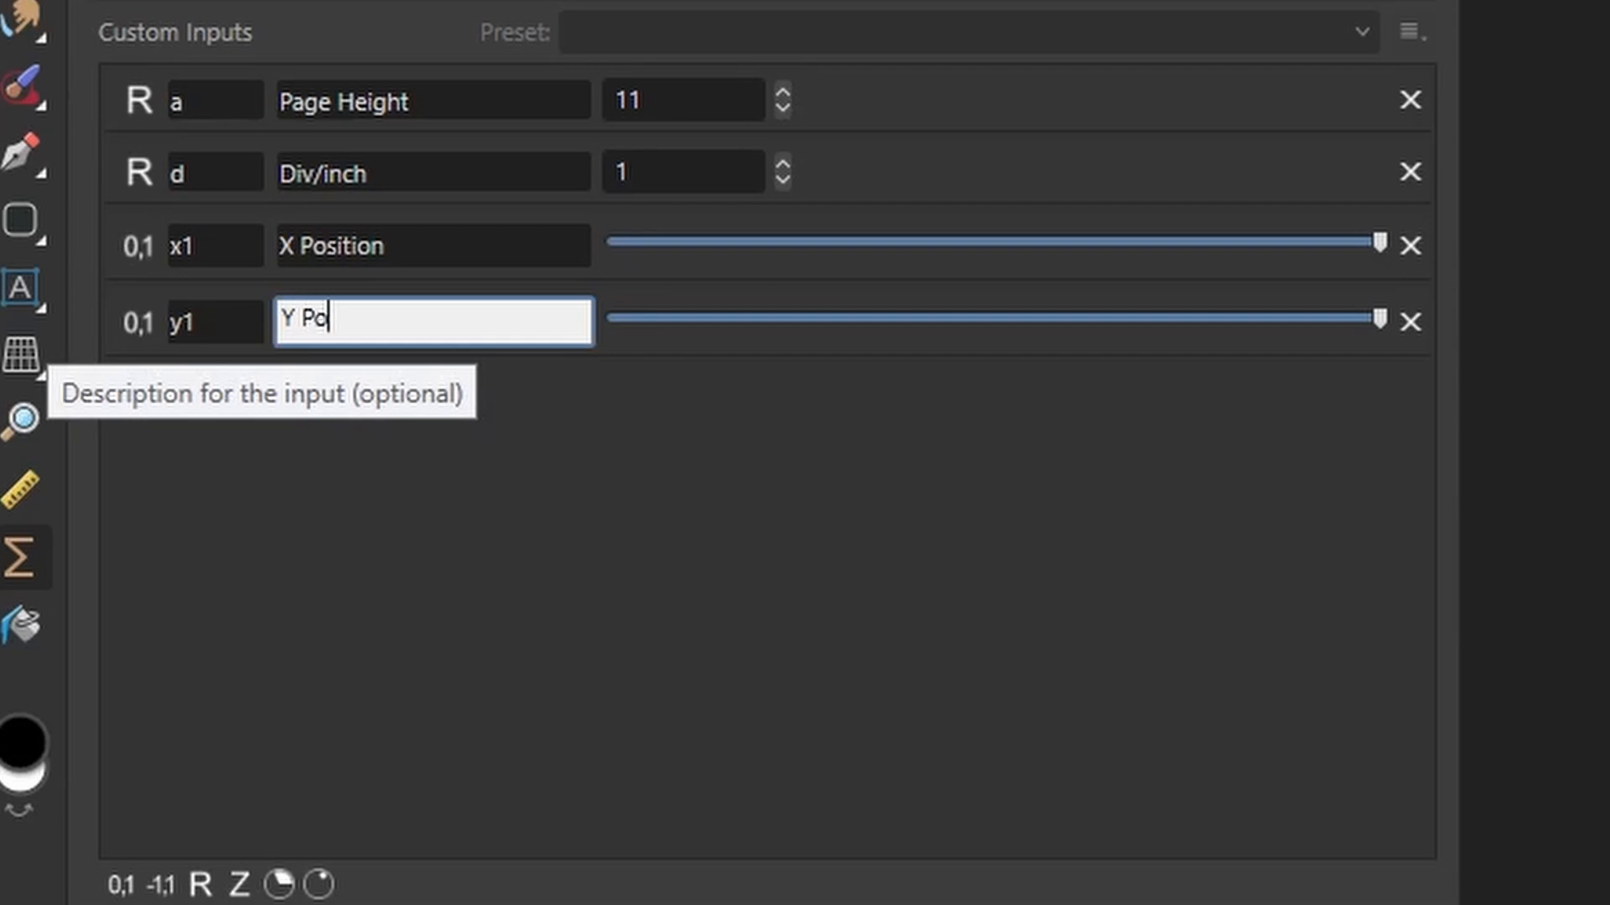
{"action": "left_click_drag", "start_coordinate": [1379, 319], "coordinate": [609, 322]}
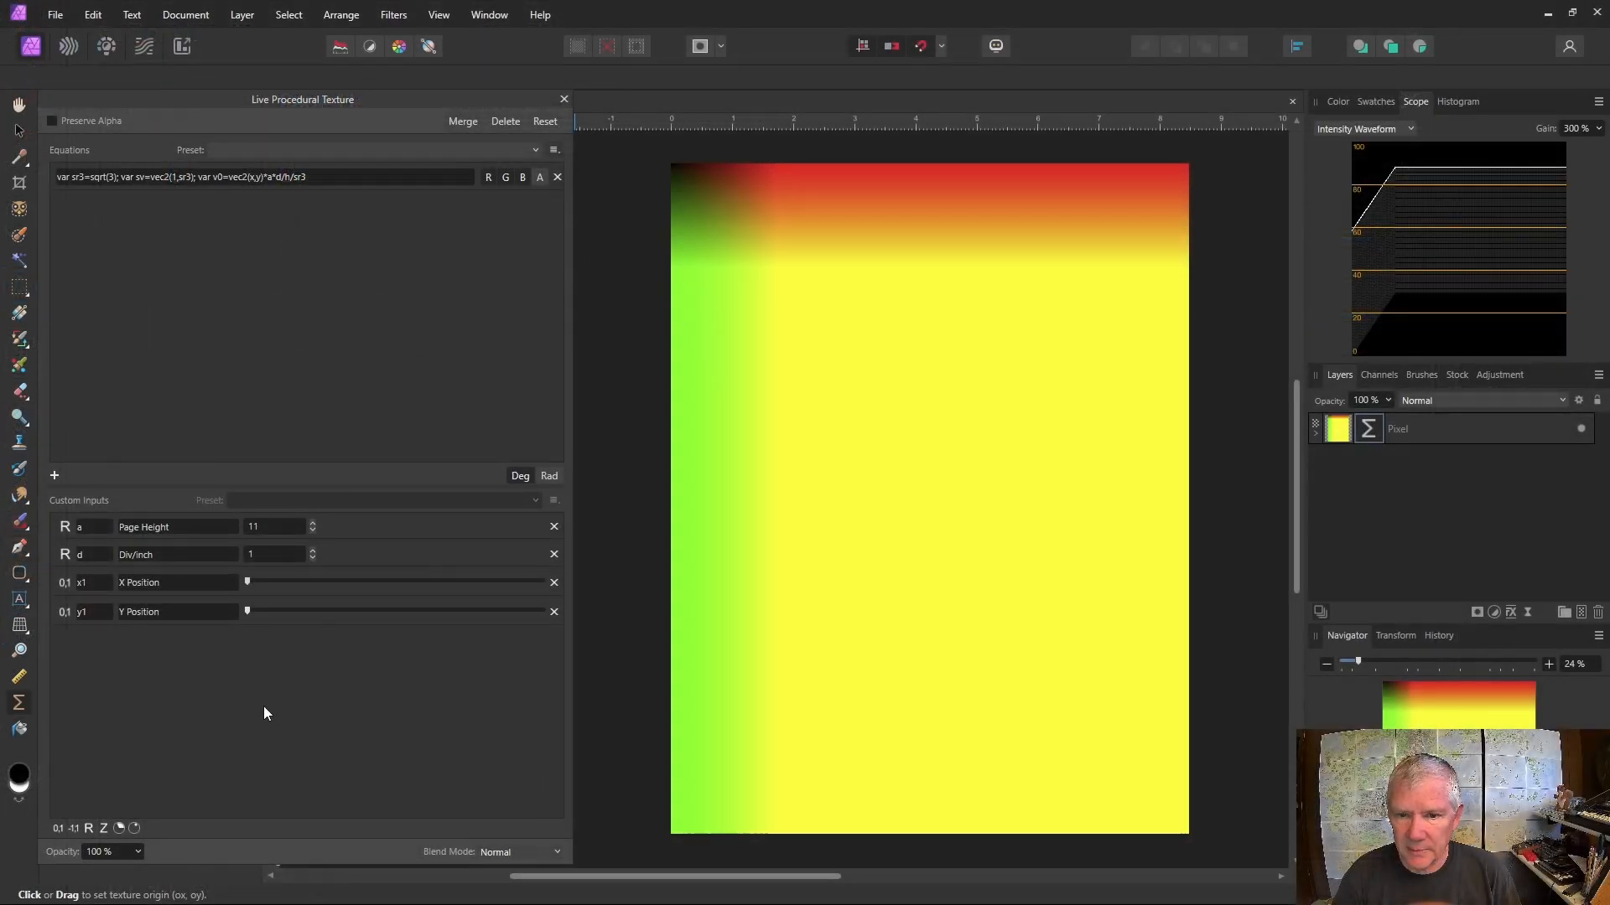
Step: Append +vec2(x1,y1/sr3) to the v0 definition, and try the X Position slider before returning it to its minimum
{"action": "left_click", "coordinate": [334, 178]}
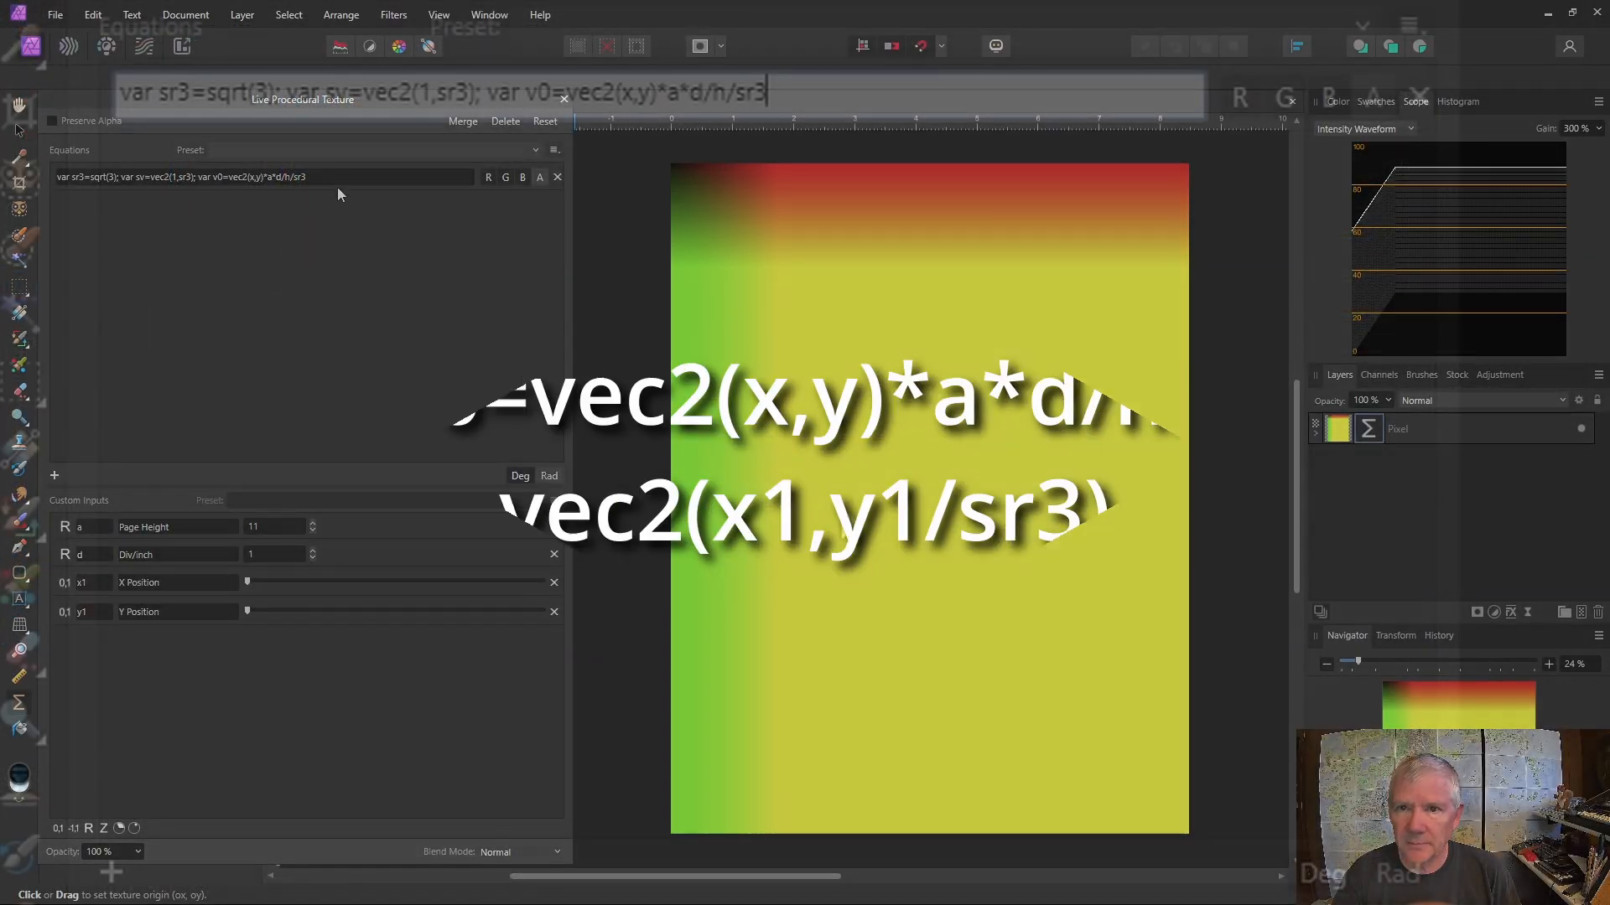
{"action": "type", "text": "+vec2("}
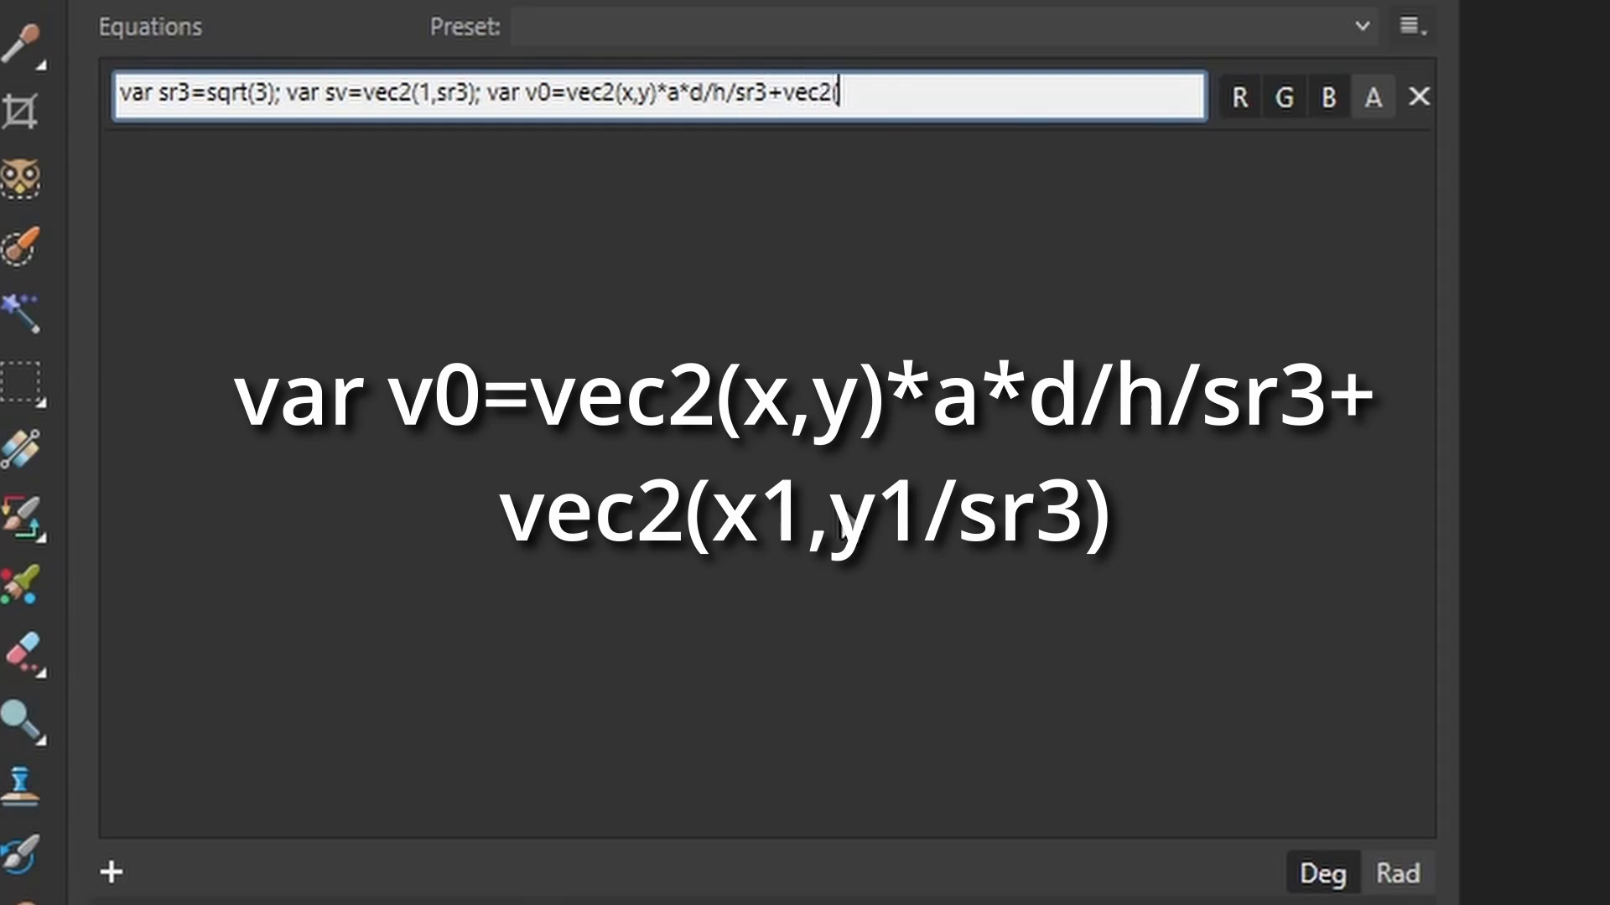
{"action": "type", "text": "x1,y1/sr3"}
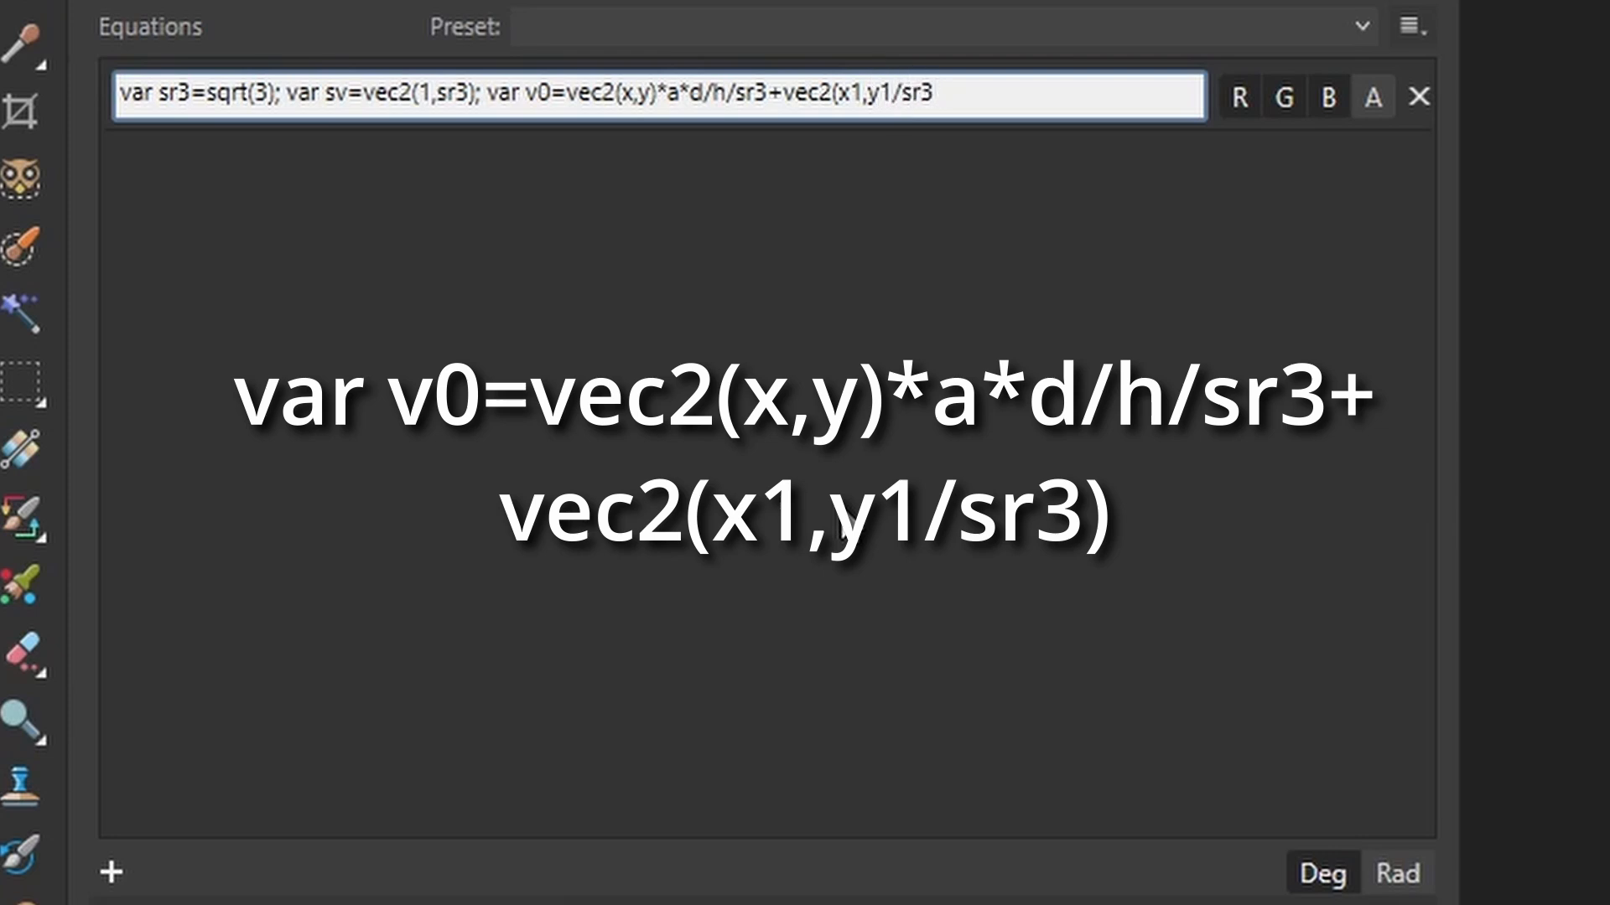
{"action": "type", "text": ")"}
{"action": "left_click_drag", "start_coordinate": [385, 584], "coordinate": [533, 582]}
{"action": "left_click_drag", "start_coordinate": [533, 582], "coordinate": [238, 637]}
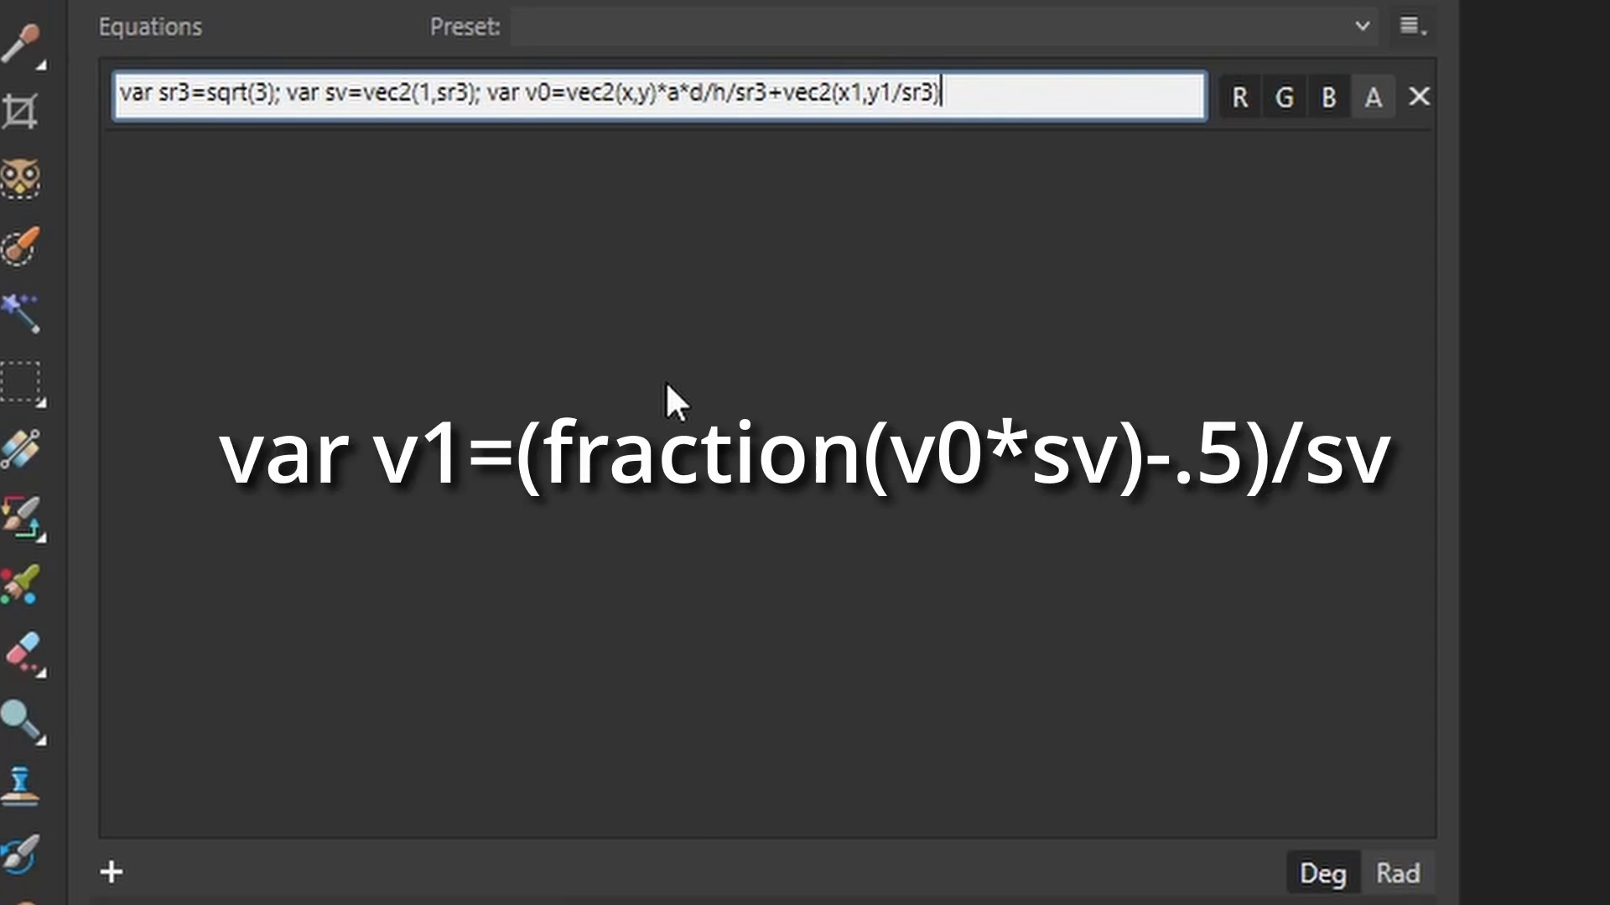
Step: Append the definition ; var v1=(fraction(v0*sv)-.5)/sv to the equation and apply it
{"action": "type", "text": "; var v1="}
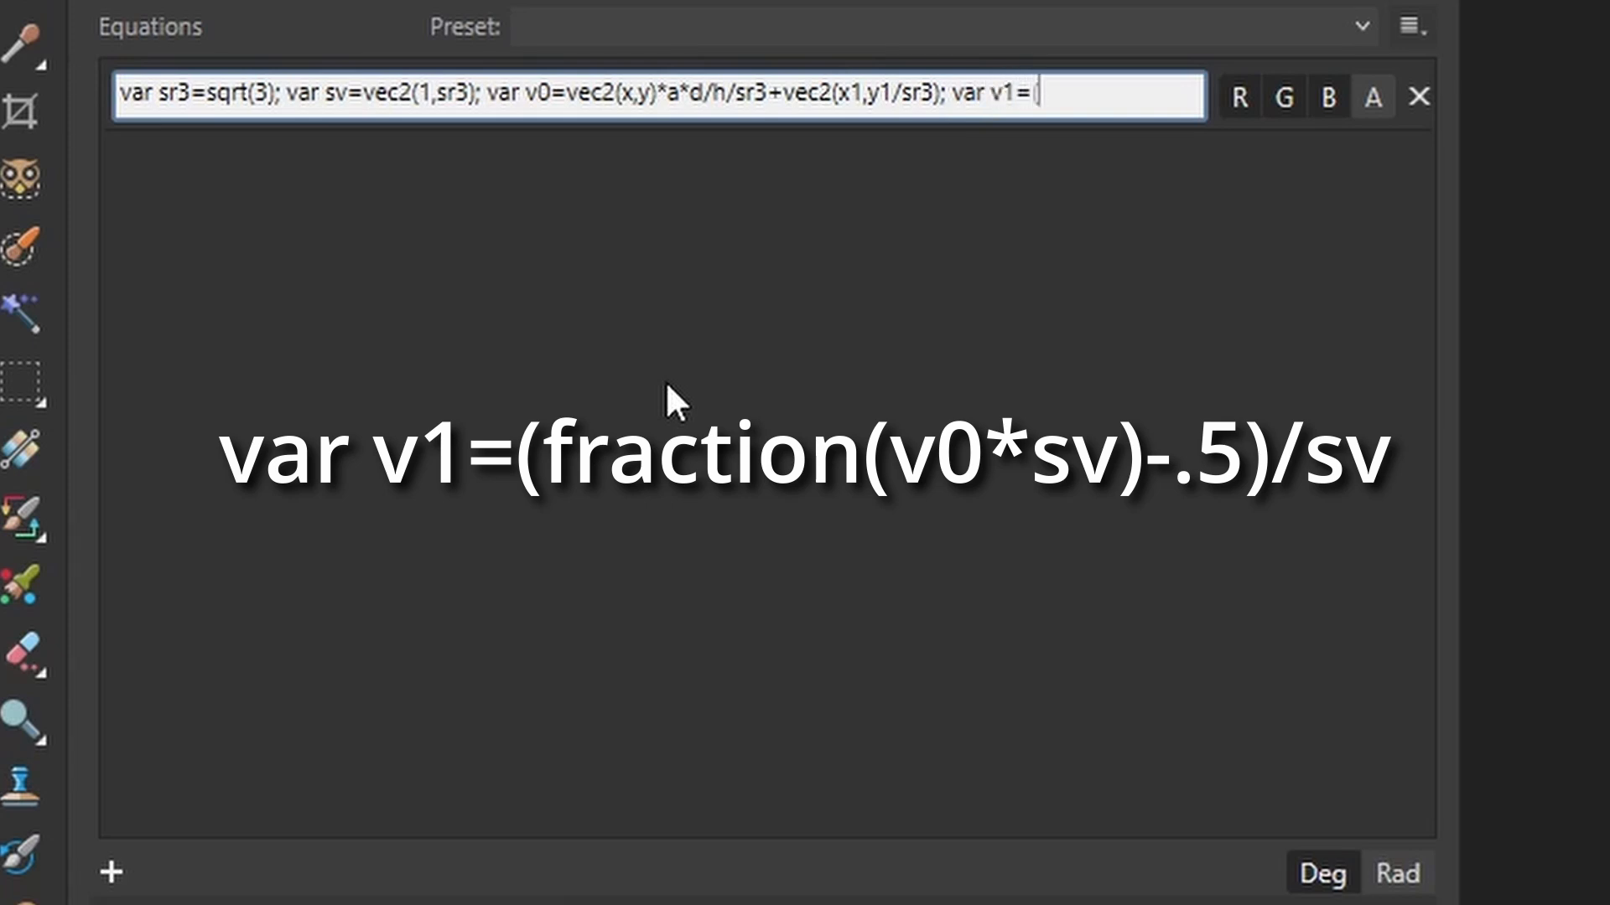
{"action": "type", "text": "(fraction(v"}
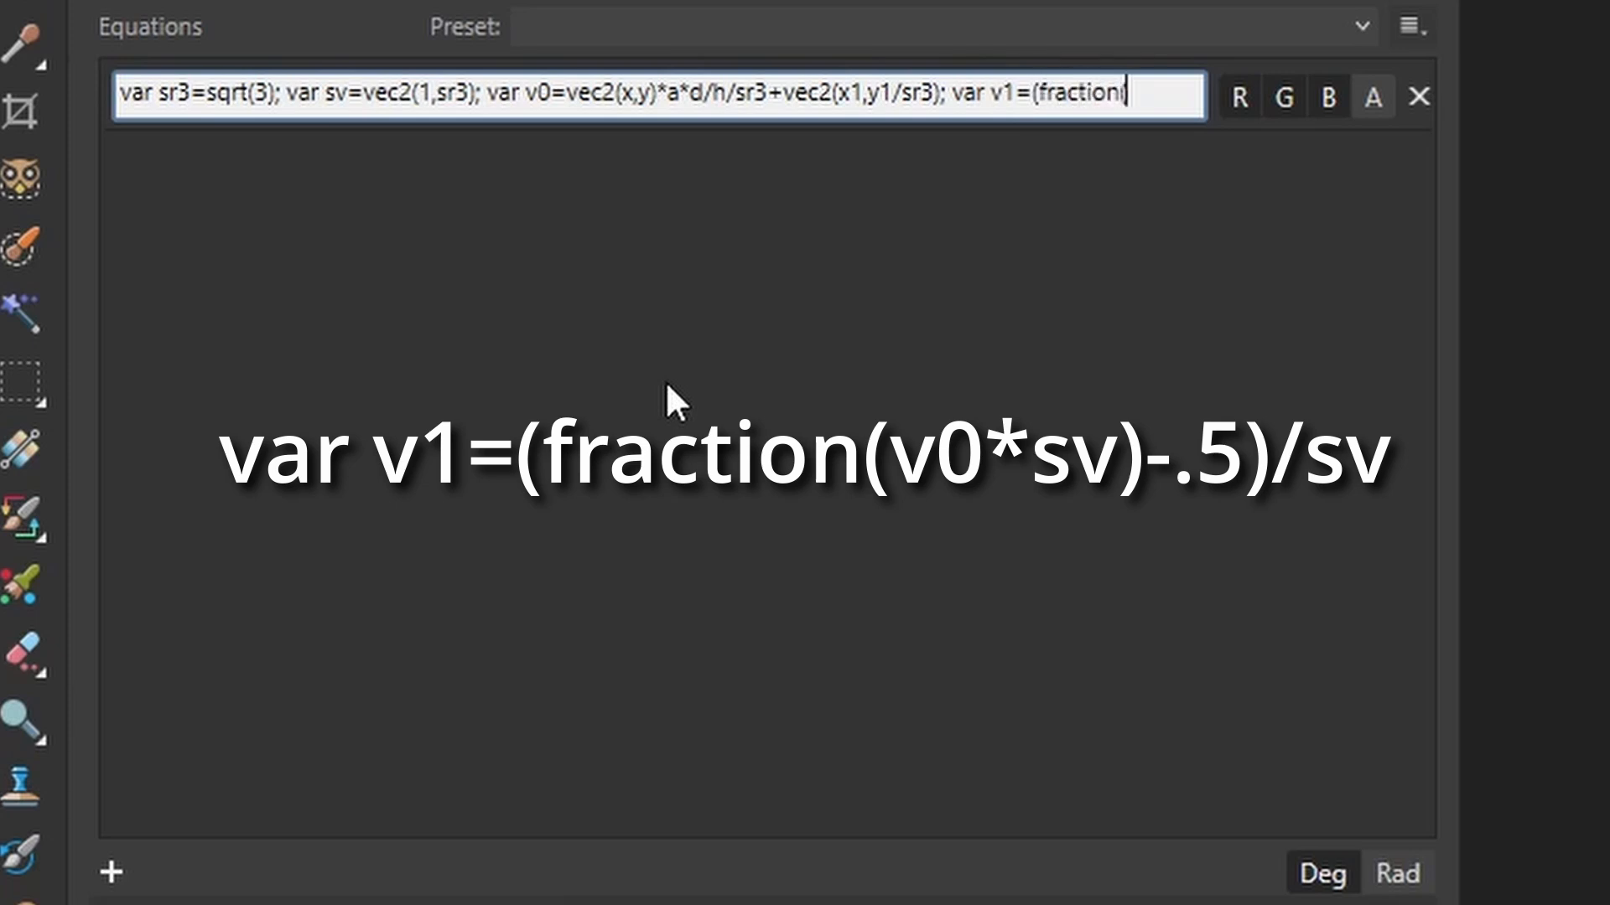
{"action": "type", "text": "0*sv)"}
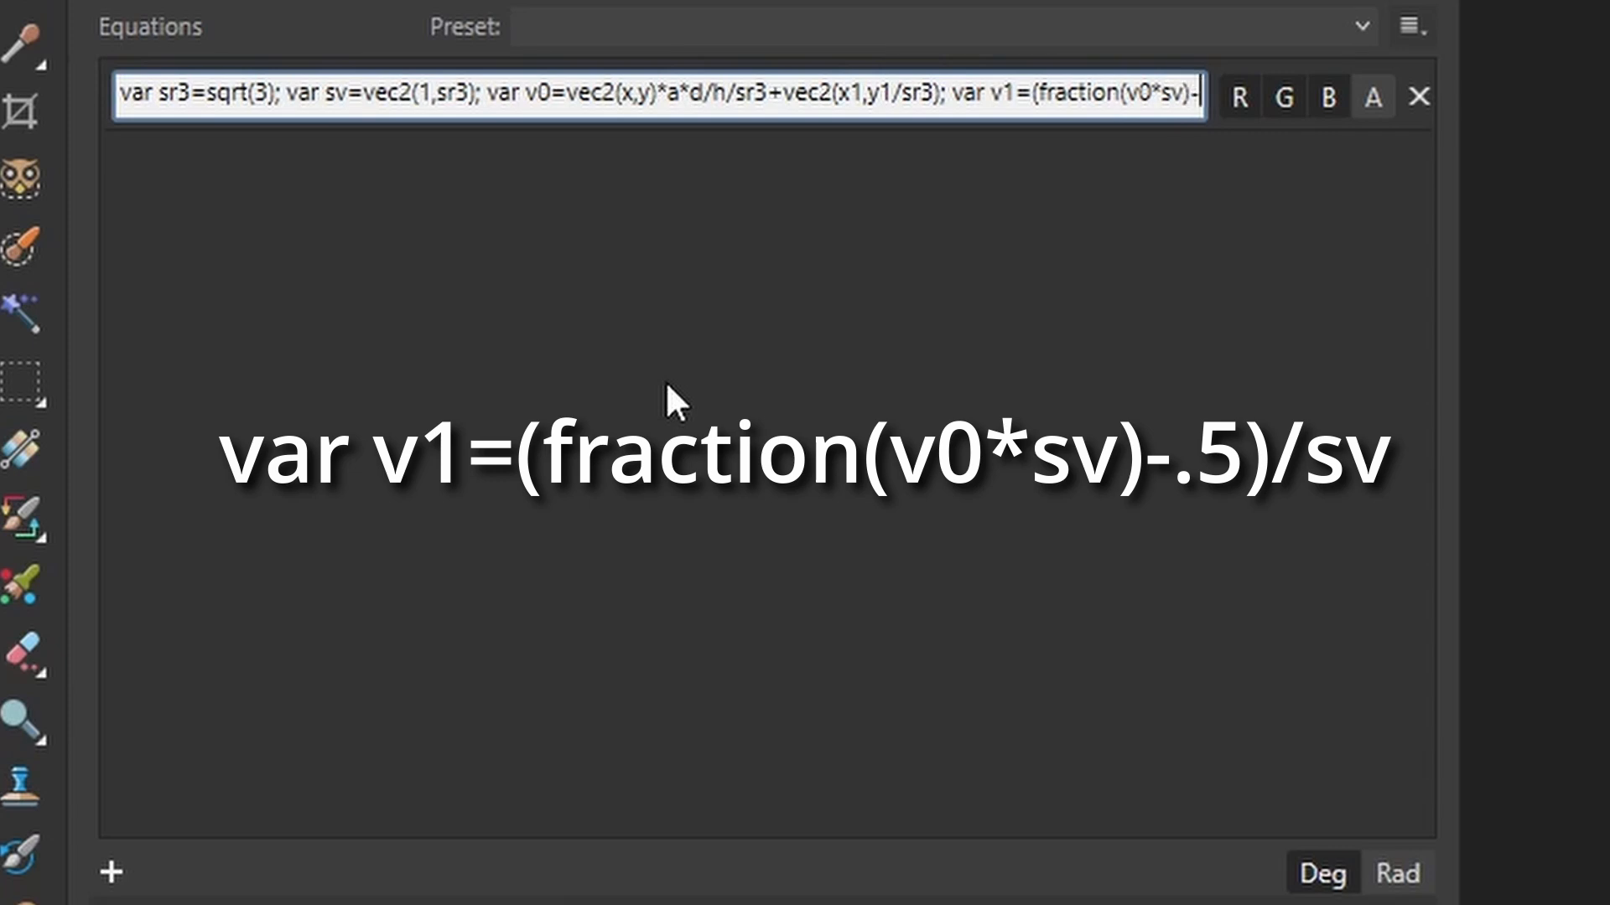
{"action": "type", "text": "-.5)"}
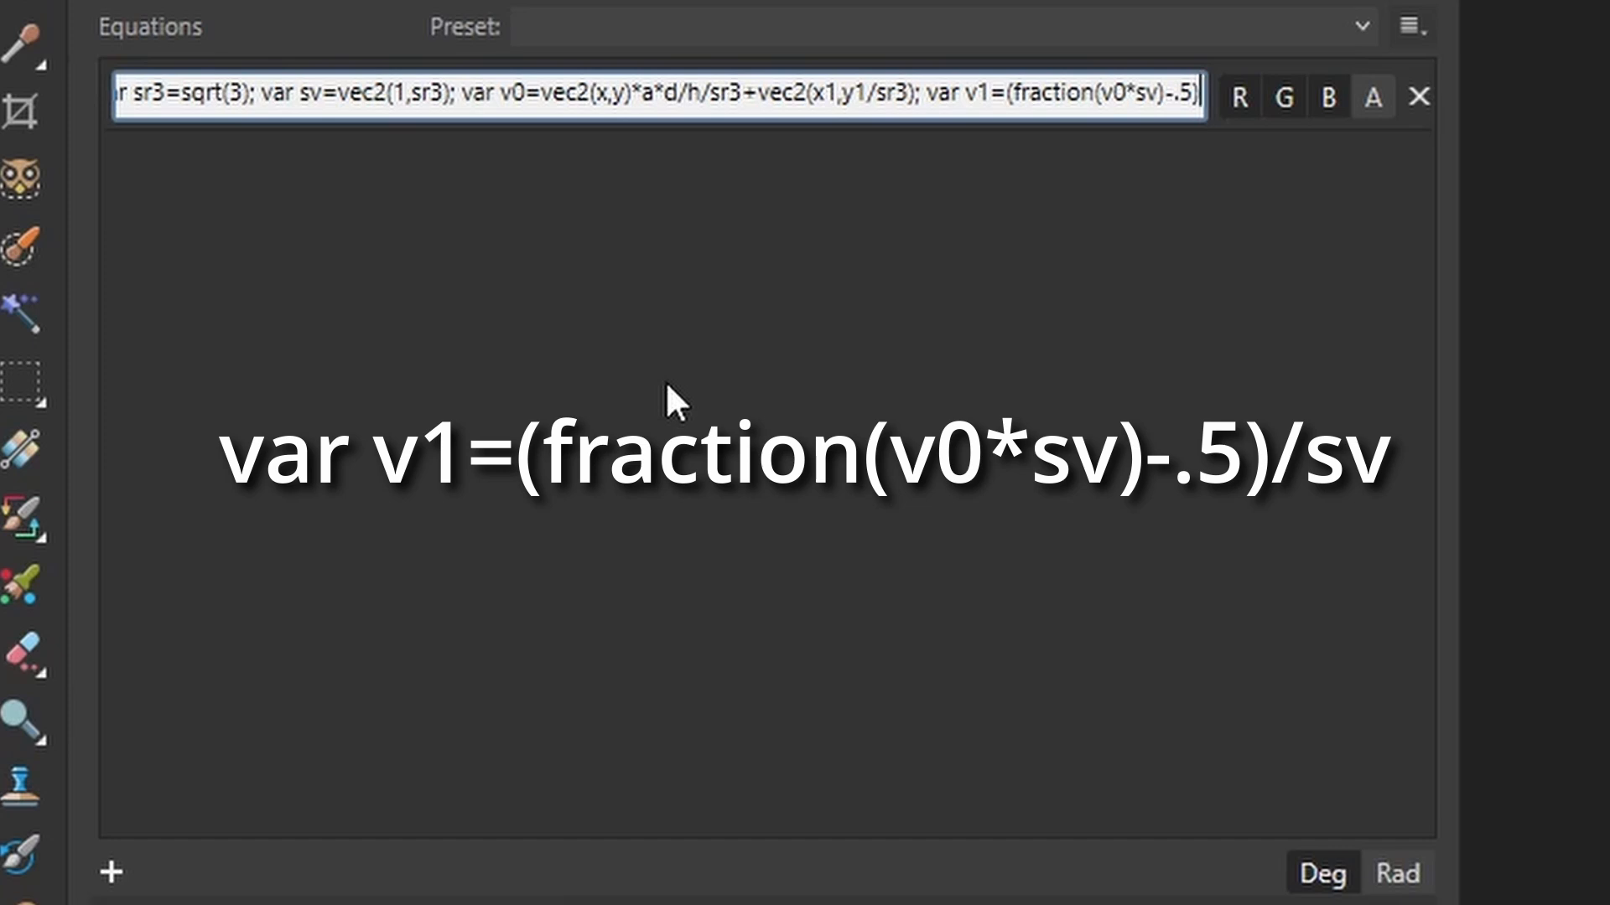
{"action": "type", "text": "/"}
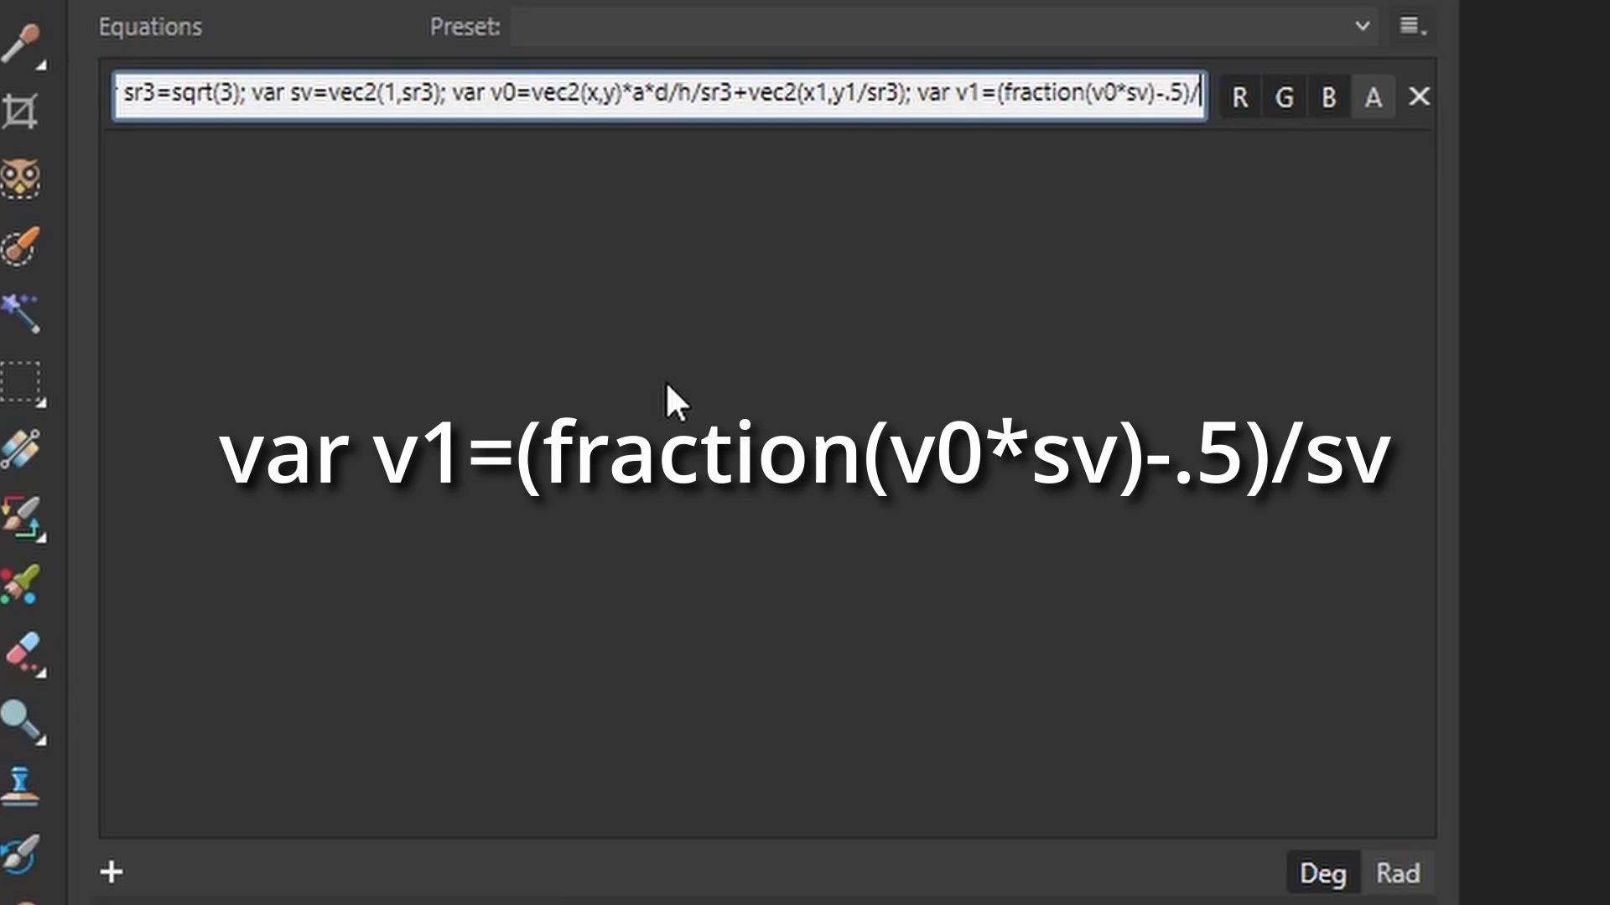
{"action": "type", "text": "sv"}
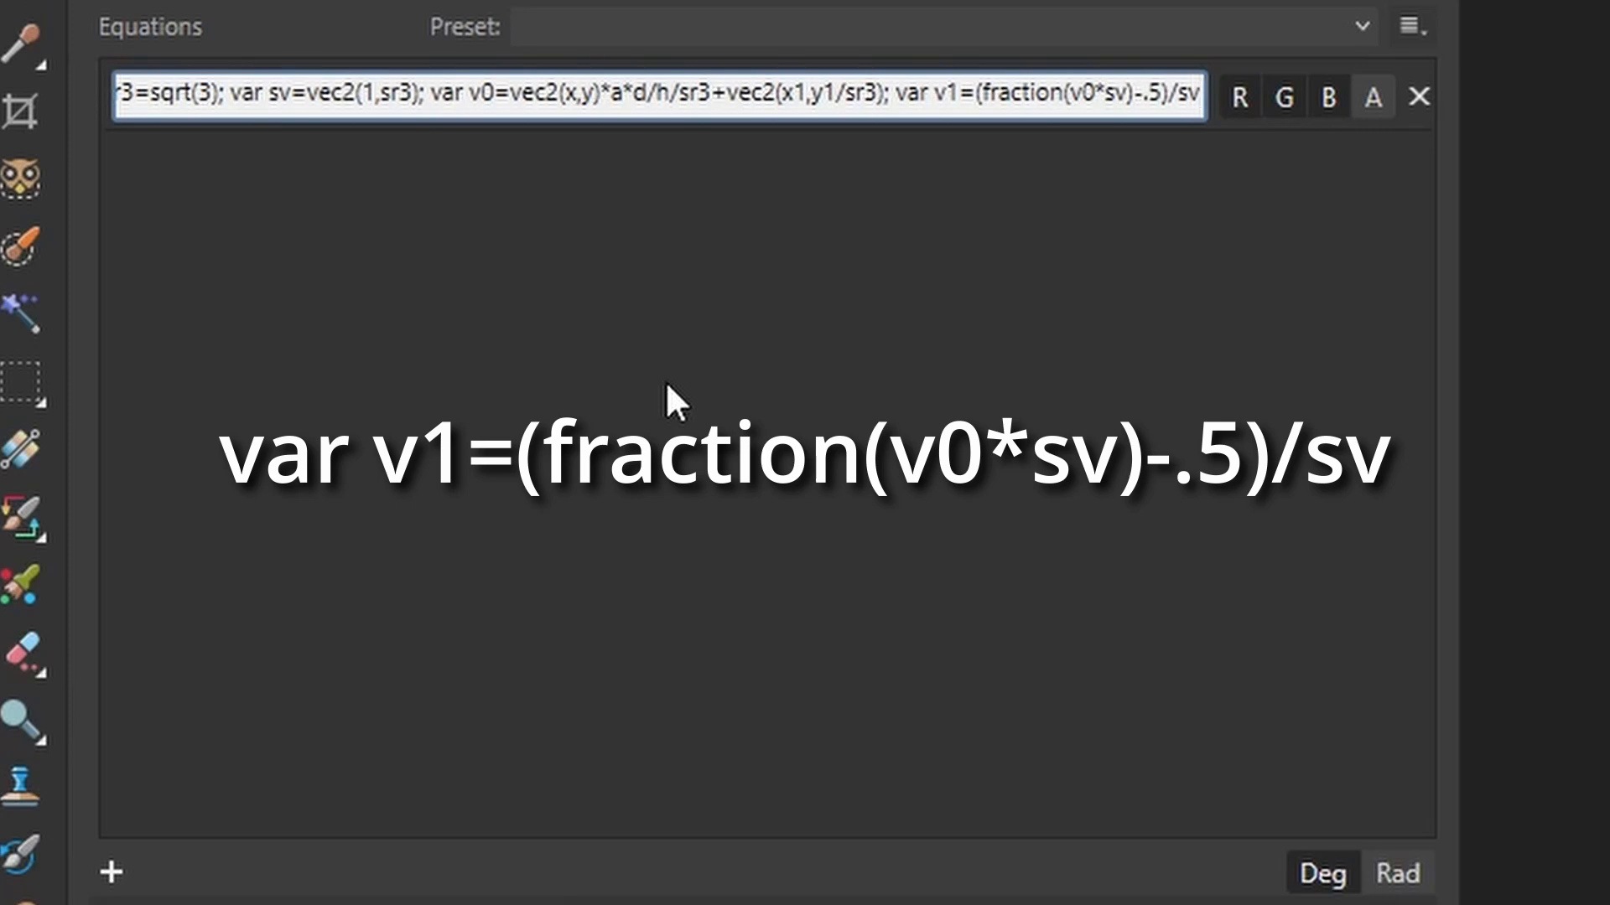
{"action": "key", "text": "Return"}
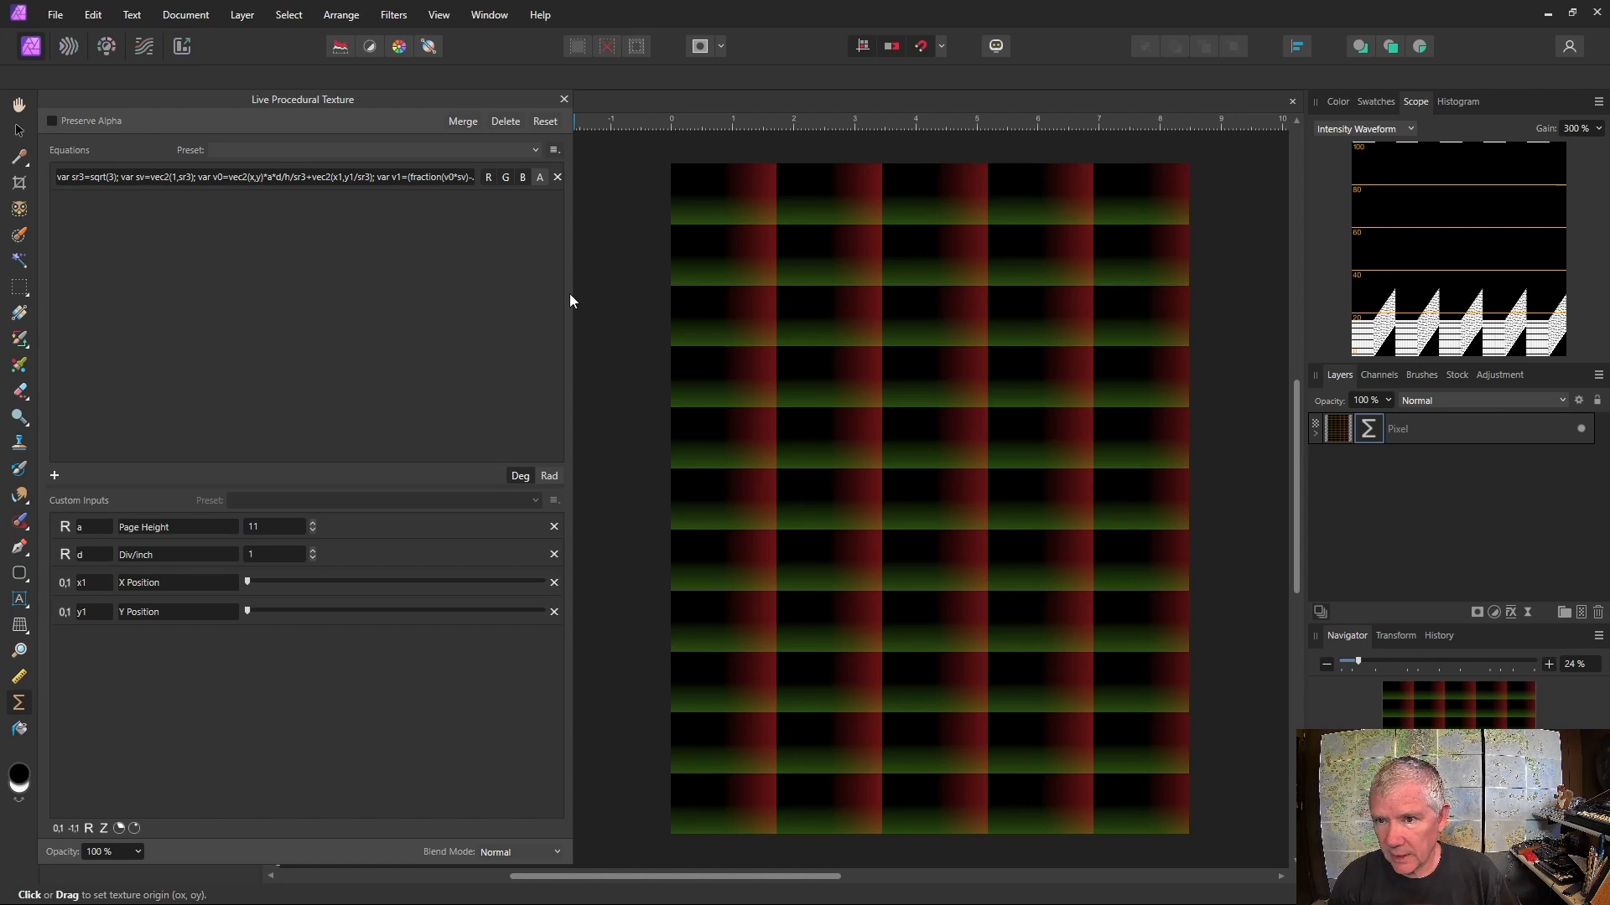
Step: Widen the Live Procedural Texture dialog and append ; var v2=(fraction(v0*sv+.5)-.5)/sv to the equation
{"action": "left_click_drag", "start_coordinate": [568, 292], "coordinate": [733, 296]}
{"action": "left_click", "coordinate": [505, 176]}
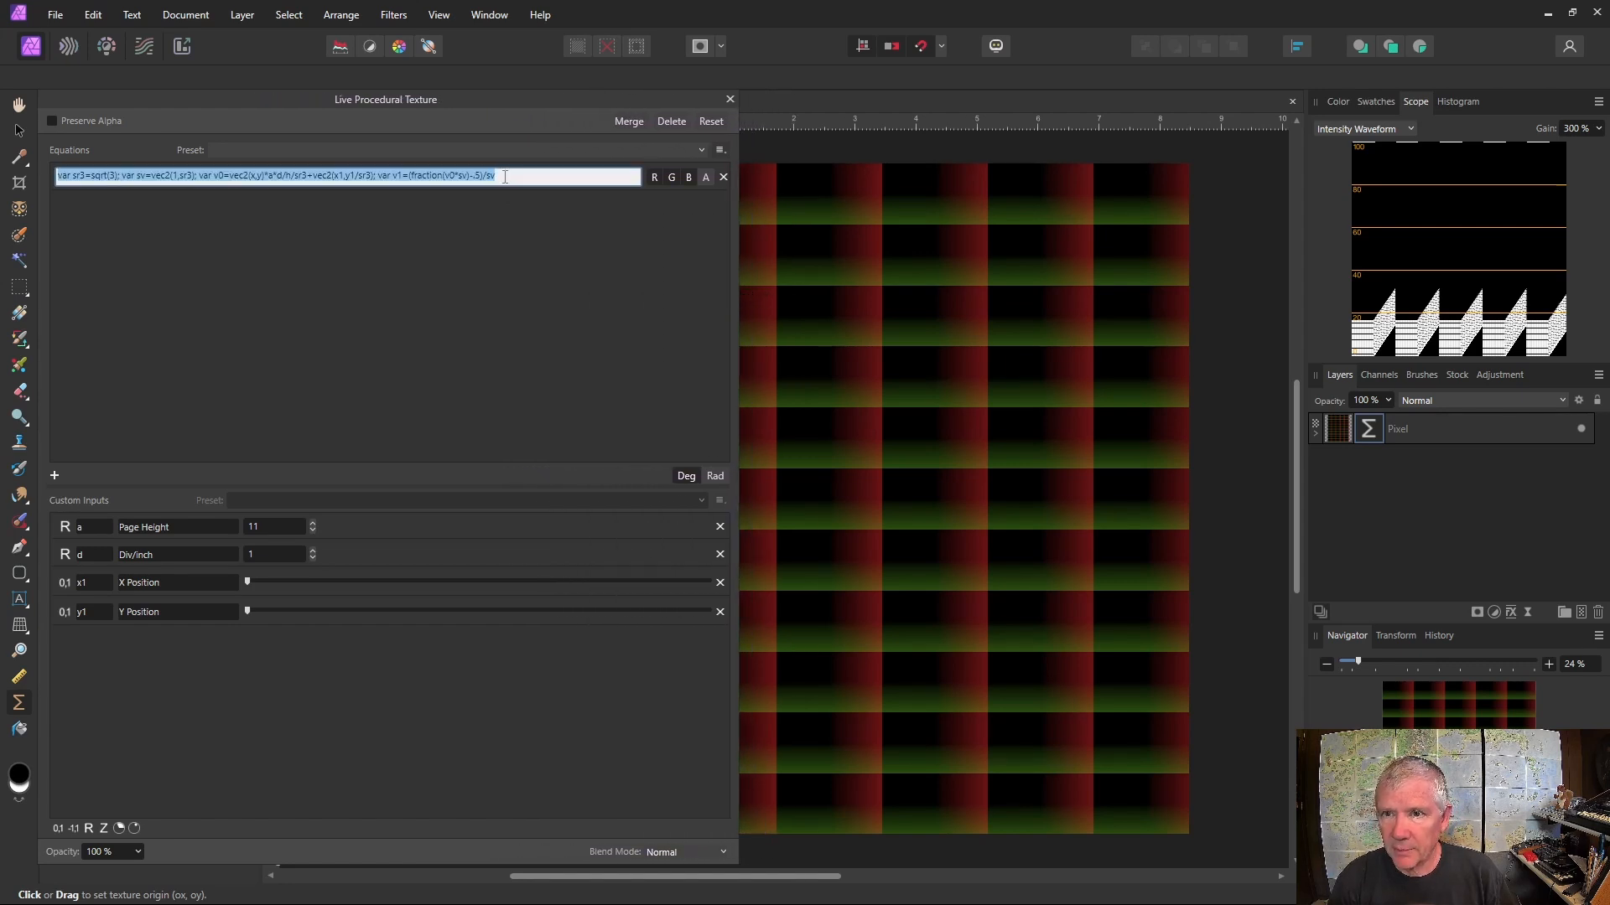
{"action": "left_click", "coordinate": [504, 176]}
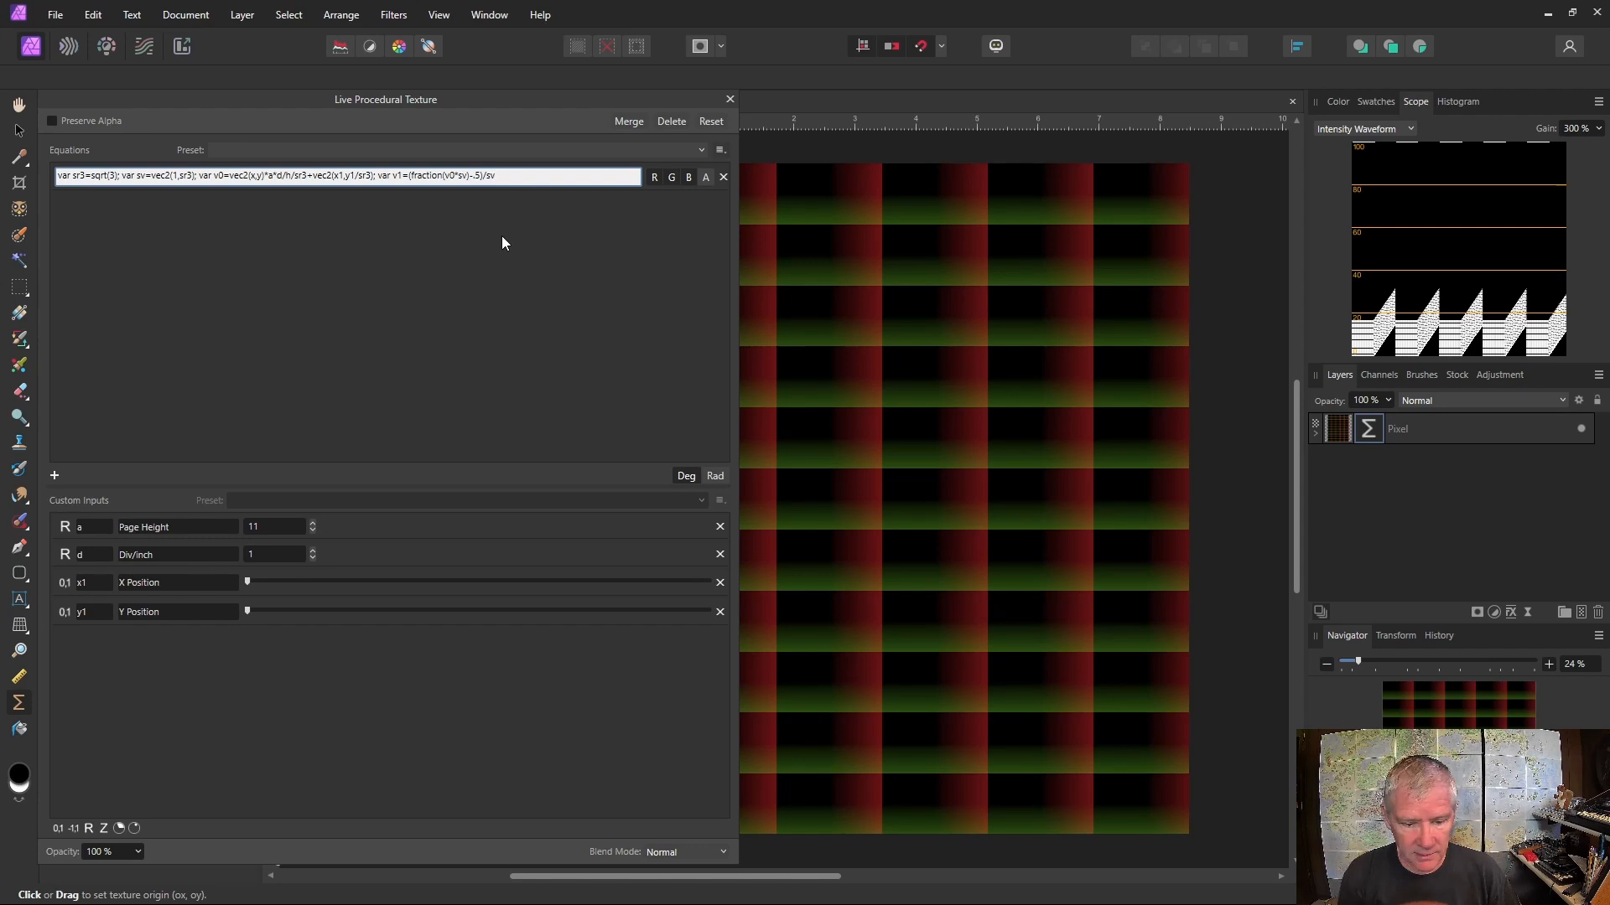
{"action": "type", "text": ";"}
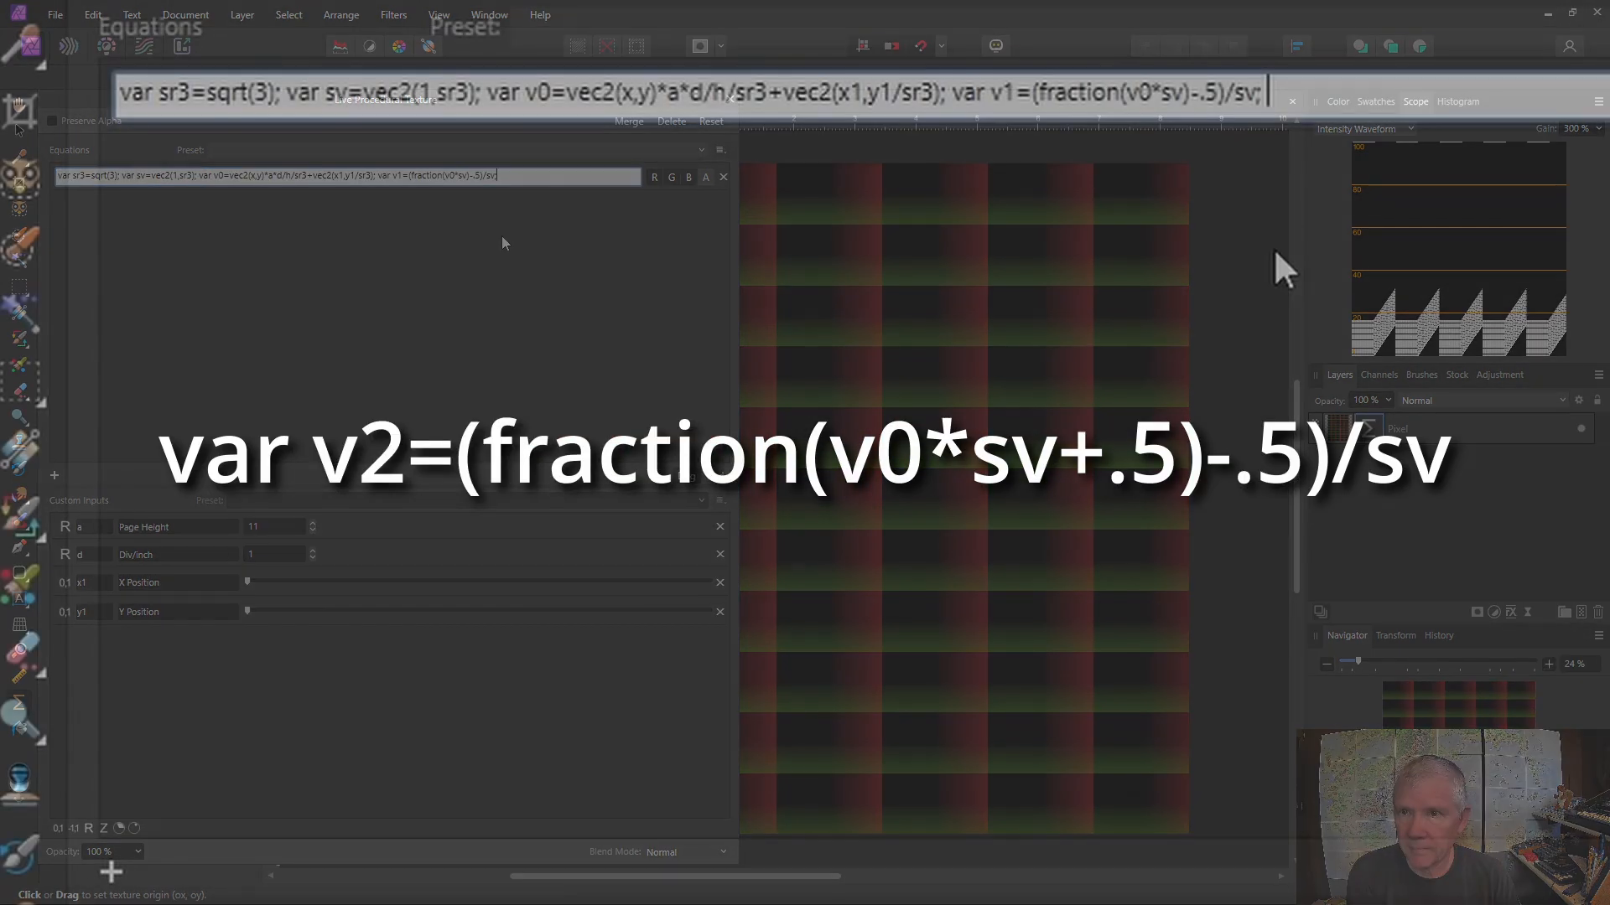
{"action": "type", "text": " var "}
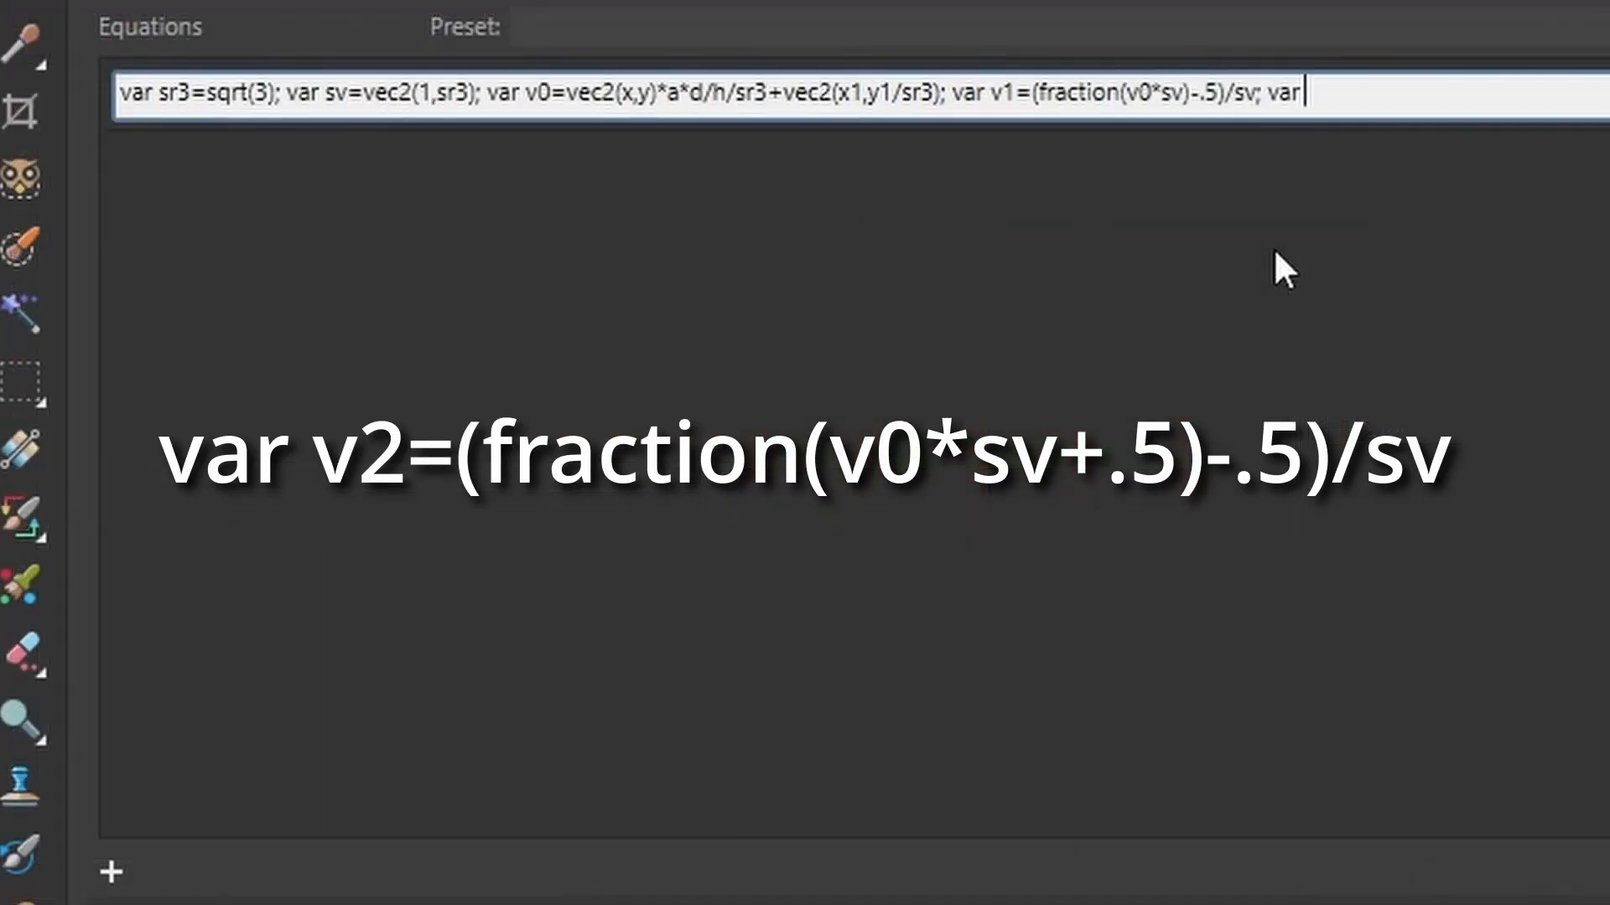
{"action": "type", "text": "v2=(fraction("}
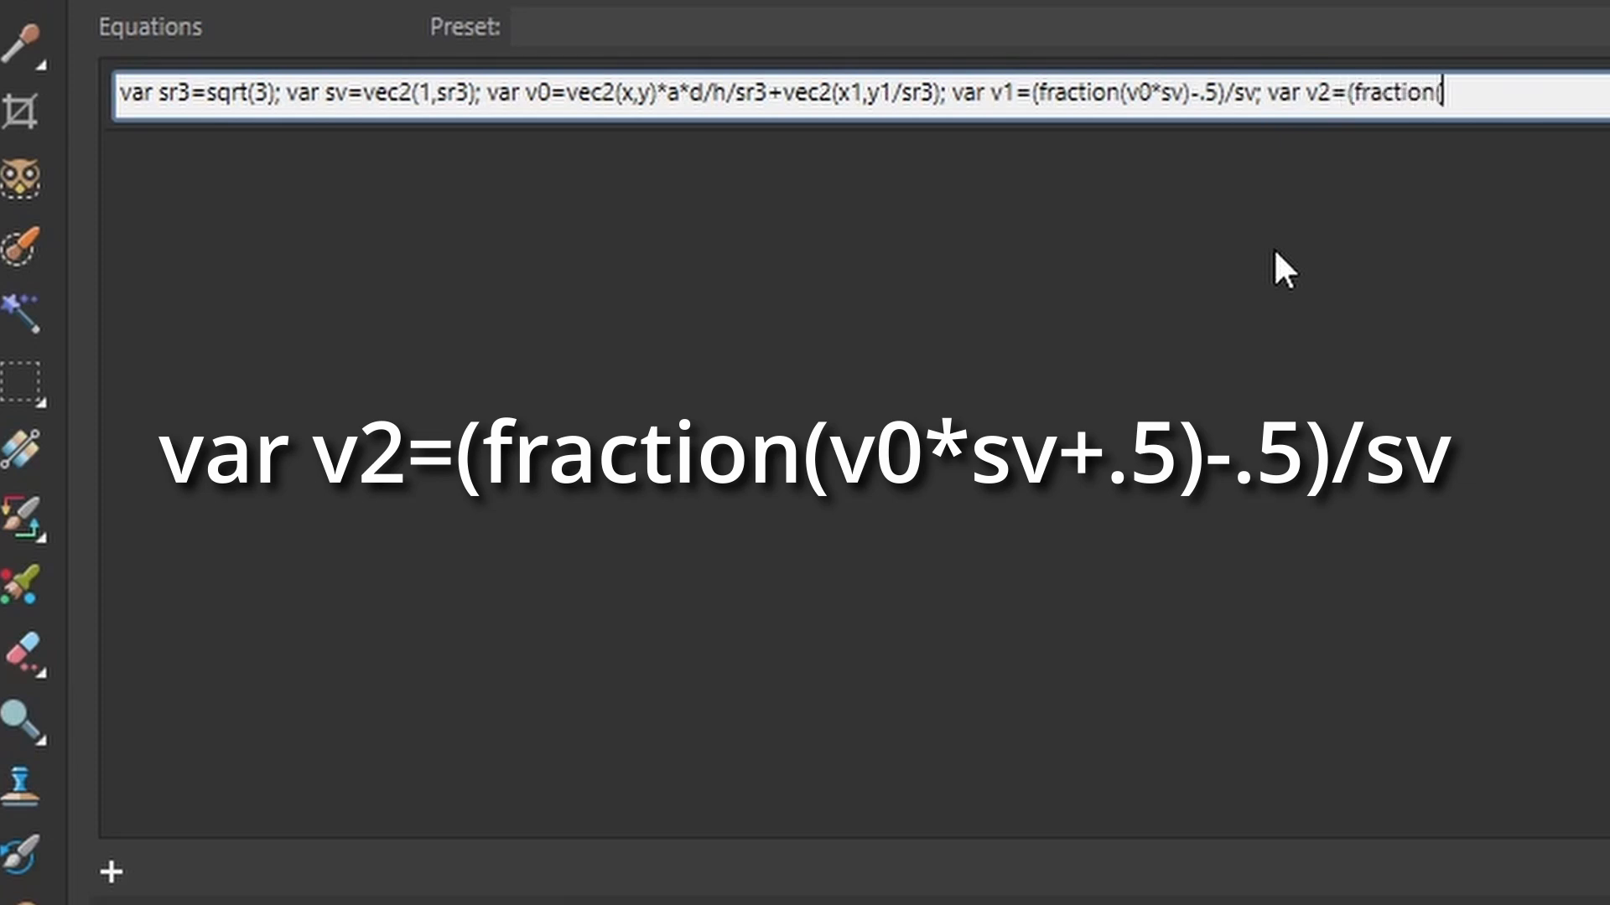
{"action": "type", "text": "v0*sv+.5)-"}
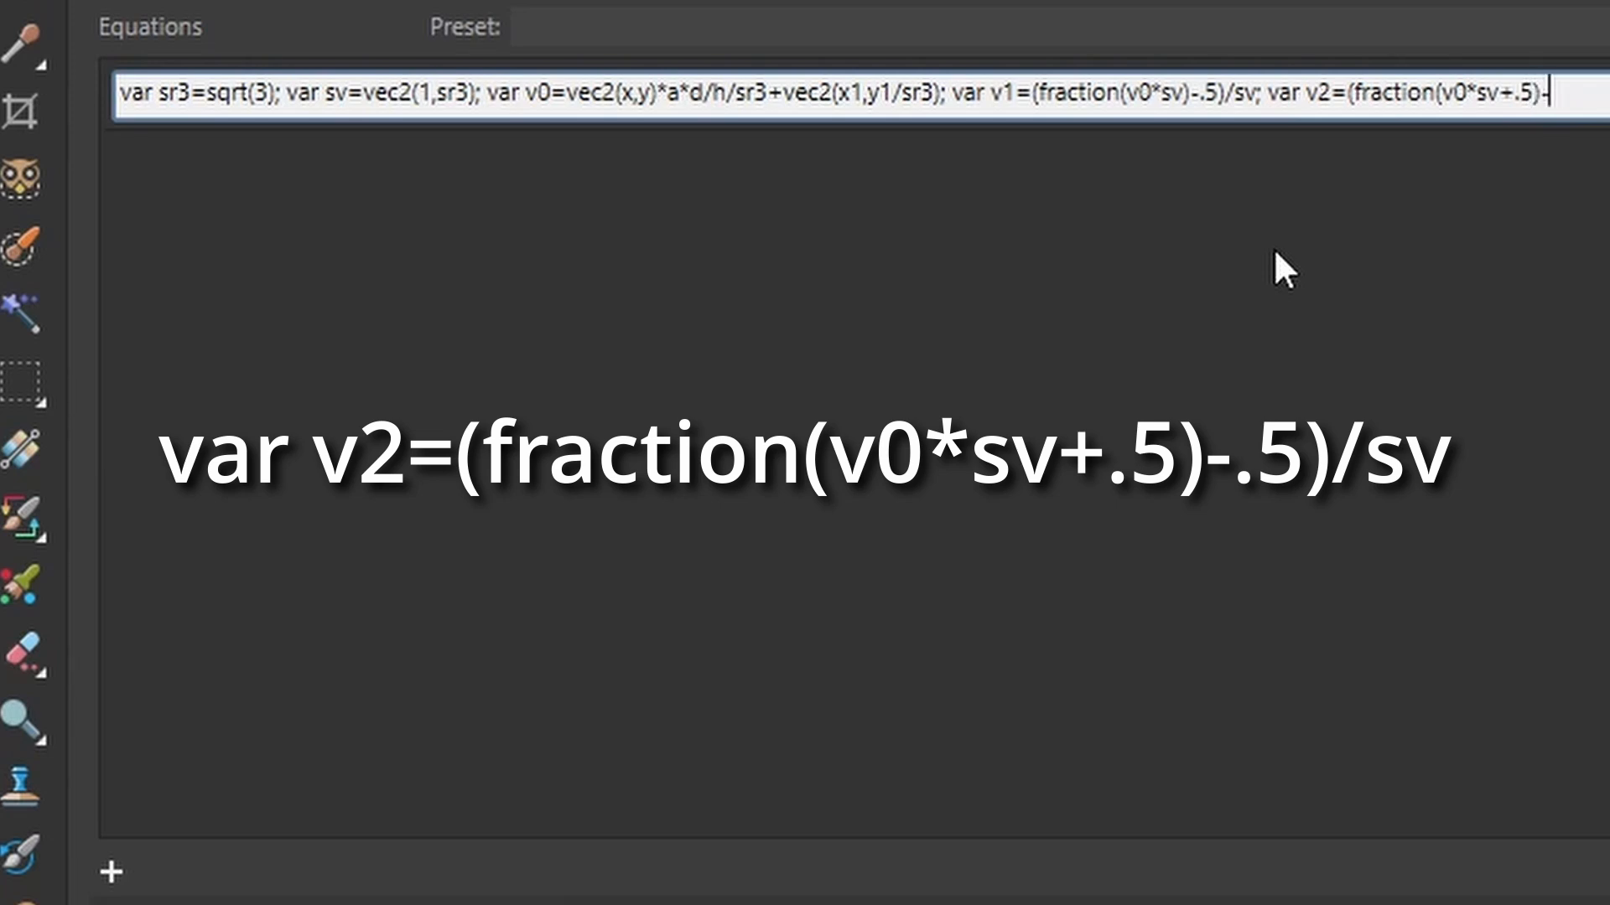
{"action": "type", "text": ".5)/sv"}
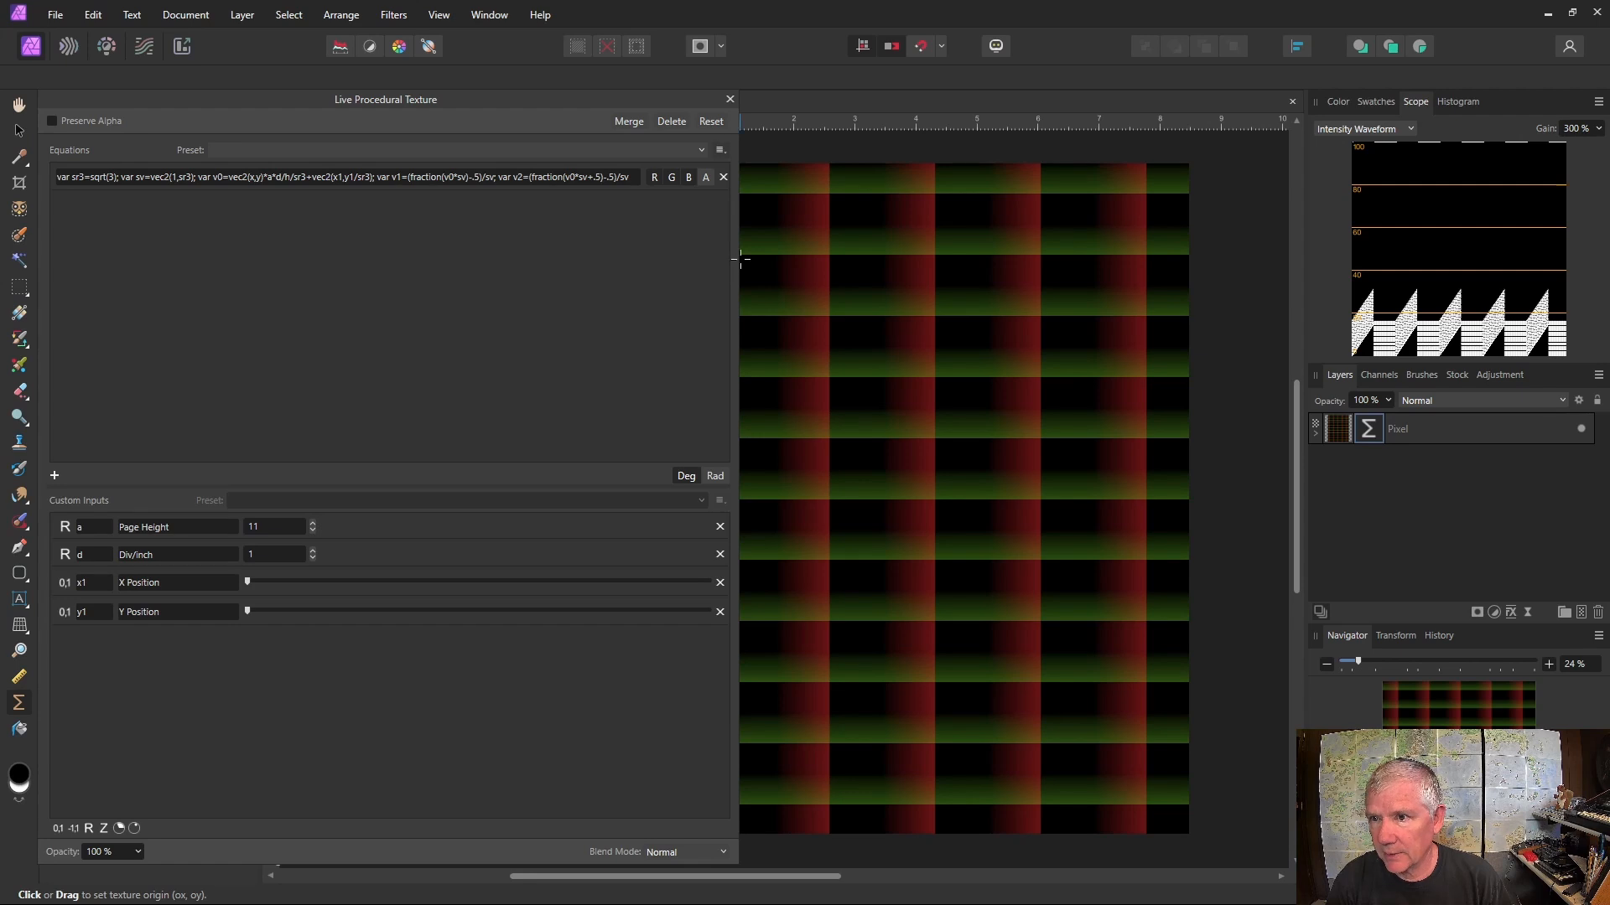
Step: Append ; step(length(v1),length(v2)) after the v2 definition, apply it, and resize the dialog to reveal the page
{"action": "left_click_drag", "start_coordinate": [737, 260], "coordinate": [948, 259]}
{"action": "left_click", "coordinate": [650, 176]}
{"action": "left_click", "coordinate": [648, 176]}
{"action": "type", "text": ";"}
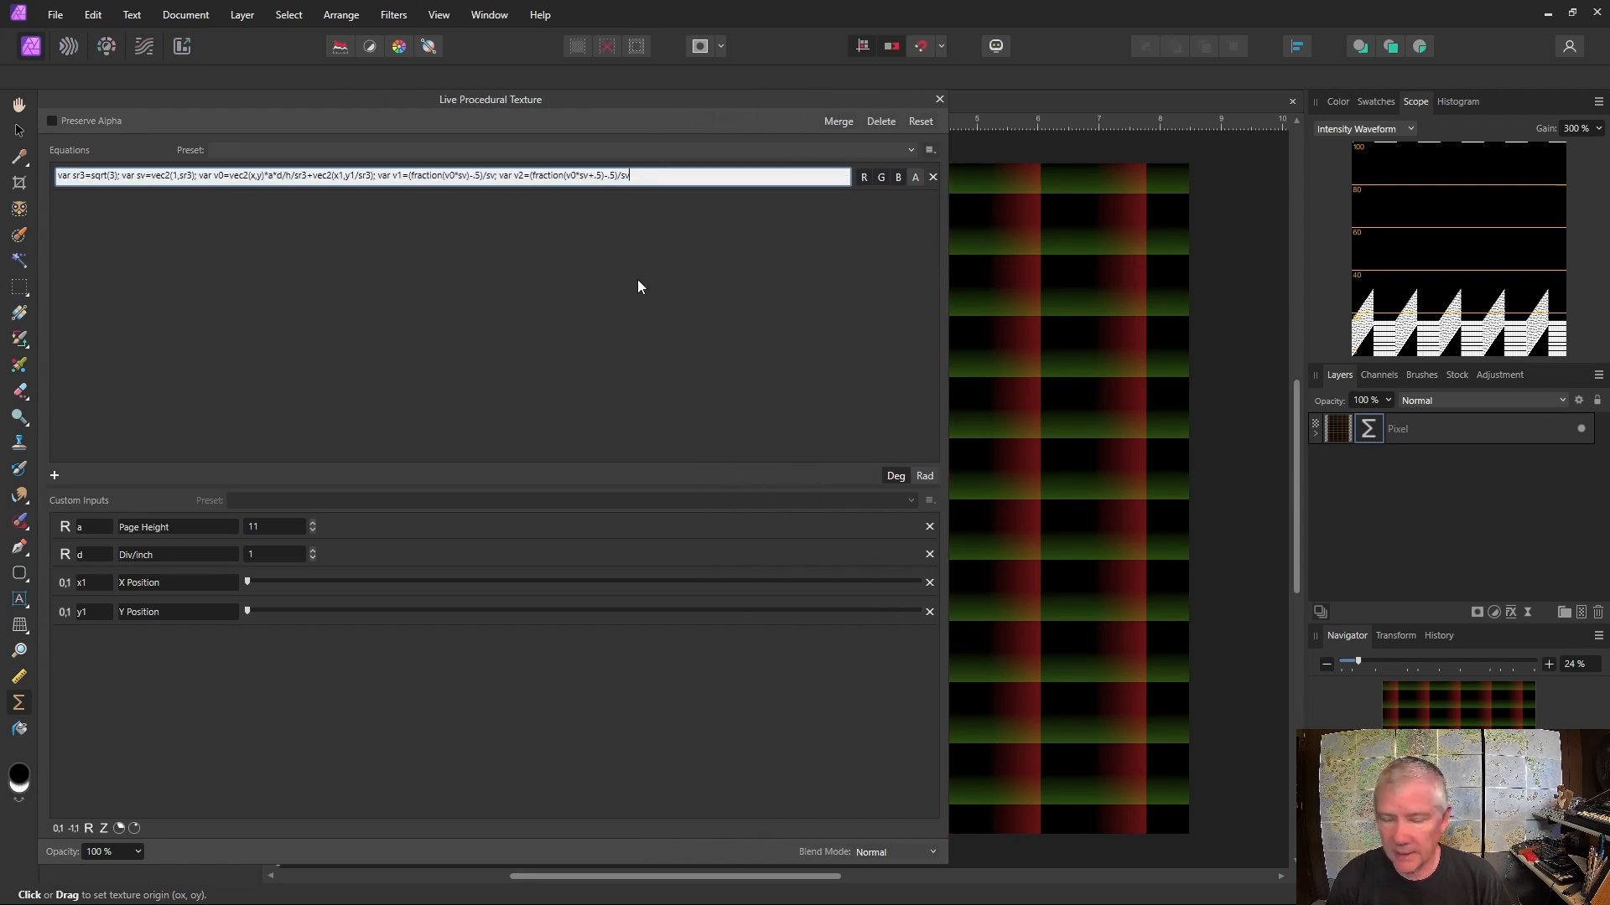
{"action": "type", "text": " s"}
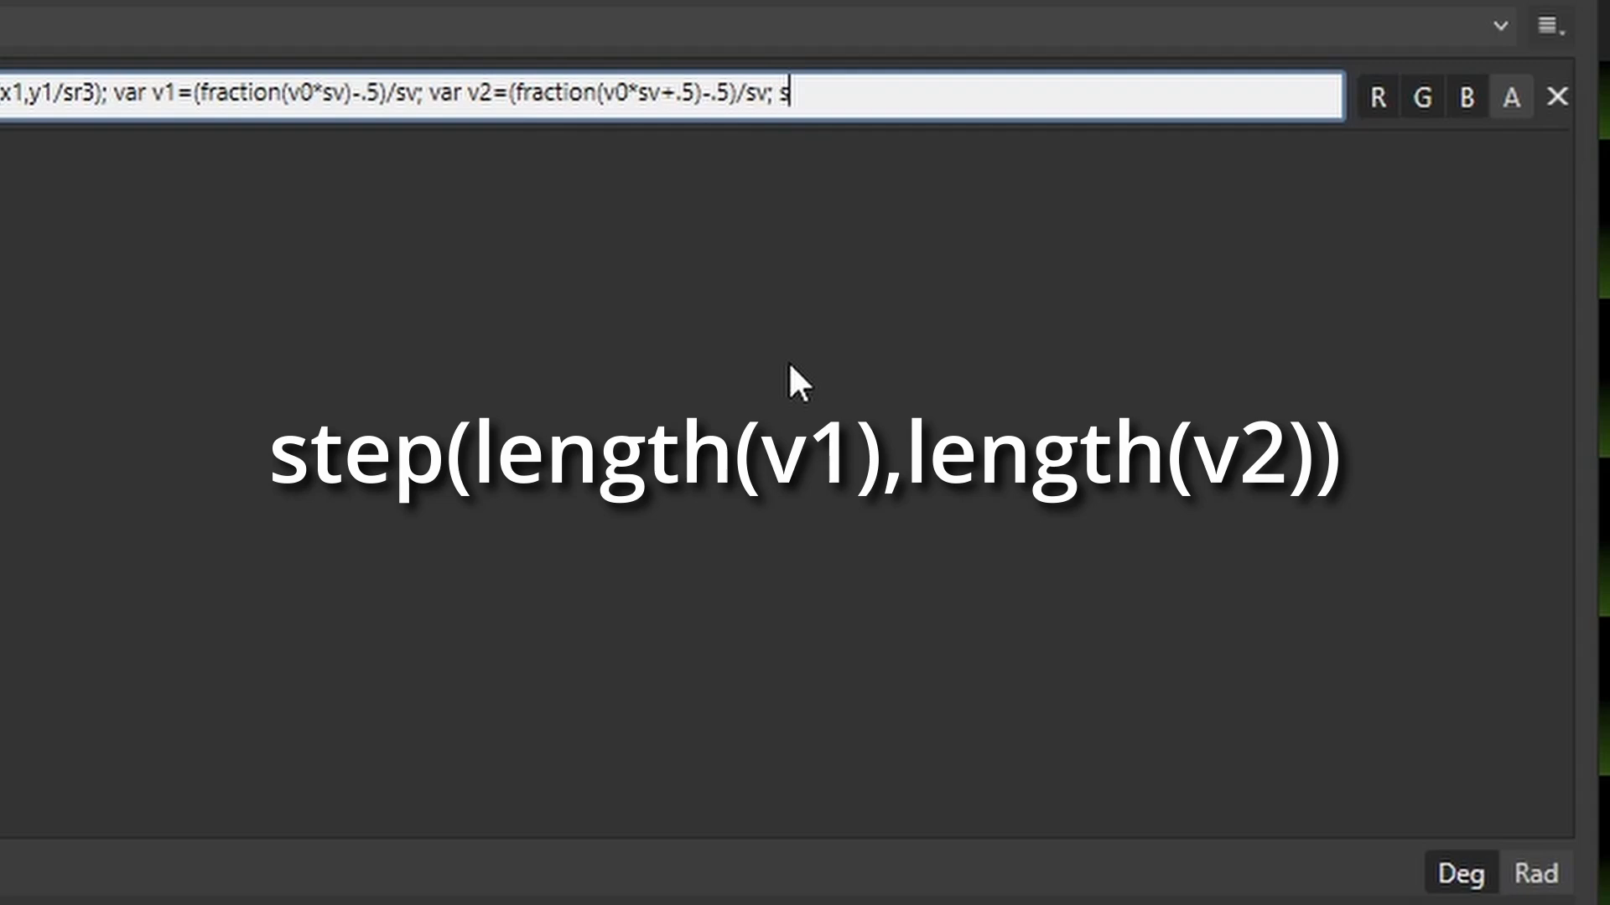
{"action": "type", "text": "tep(length(v1"}
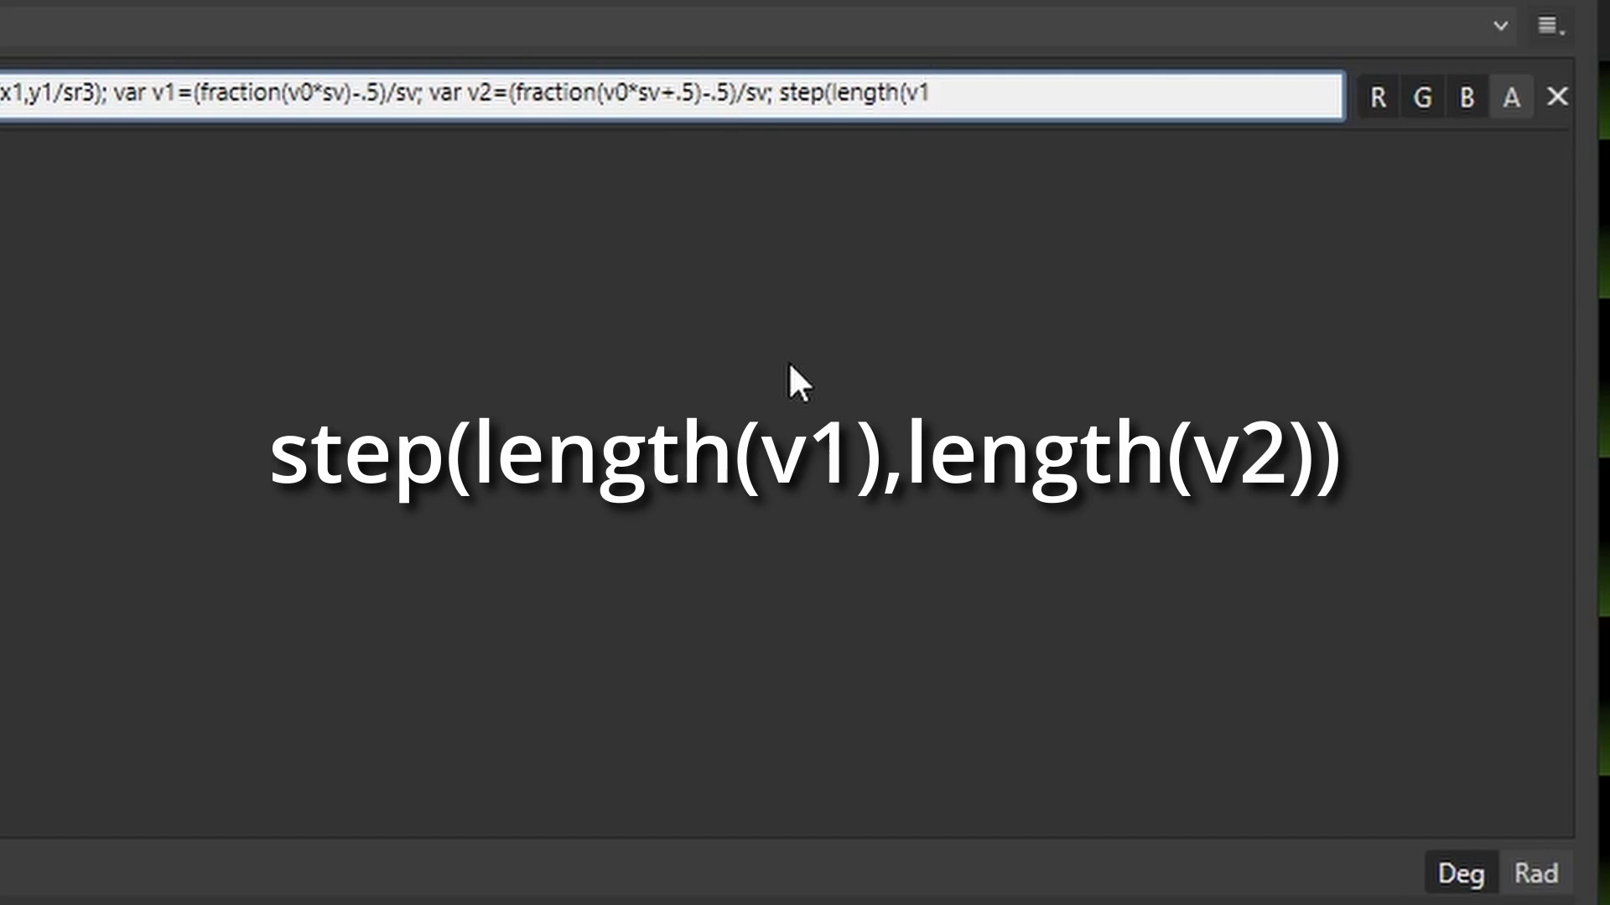
{"action": "type", "text": "),length(v2)"}
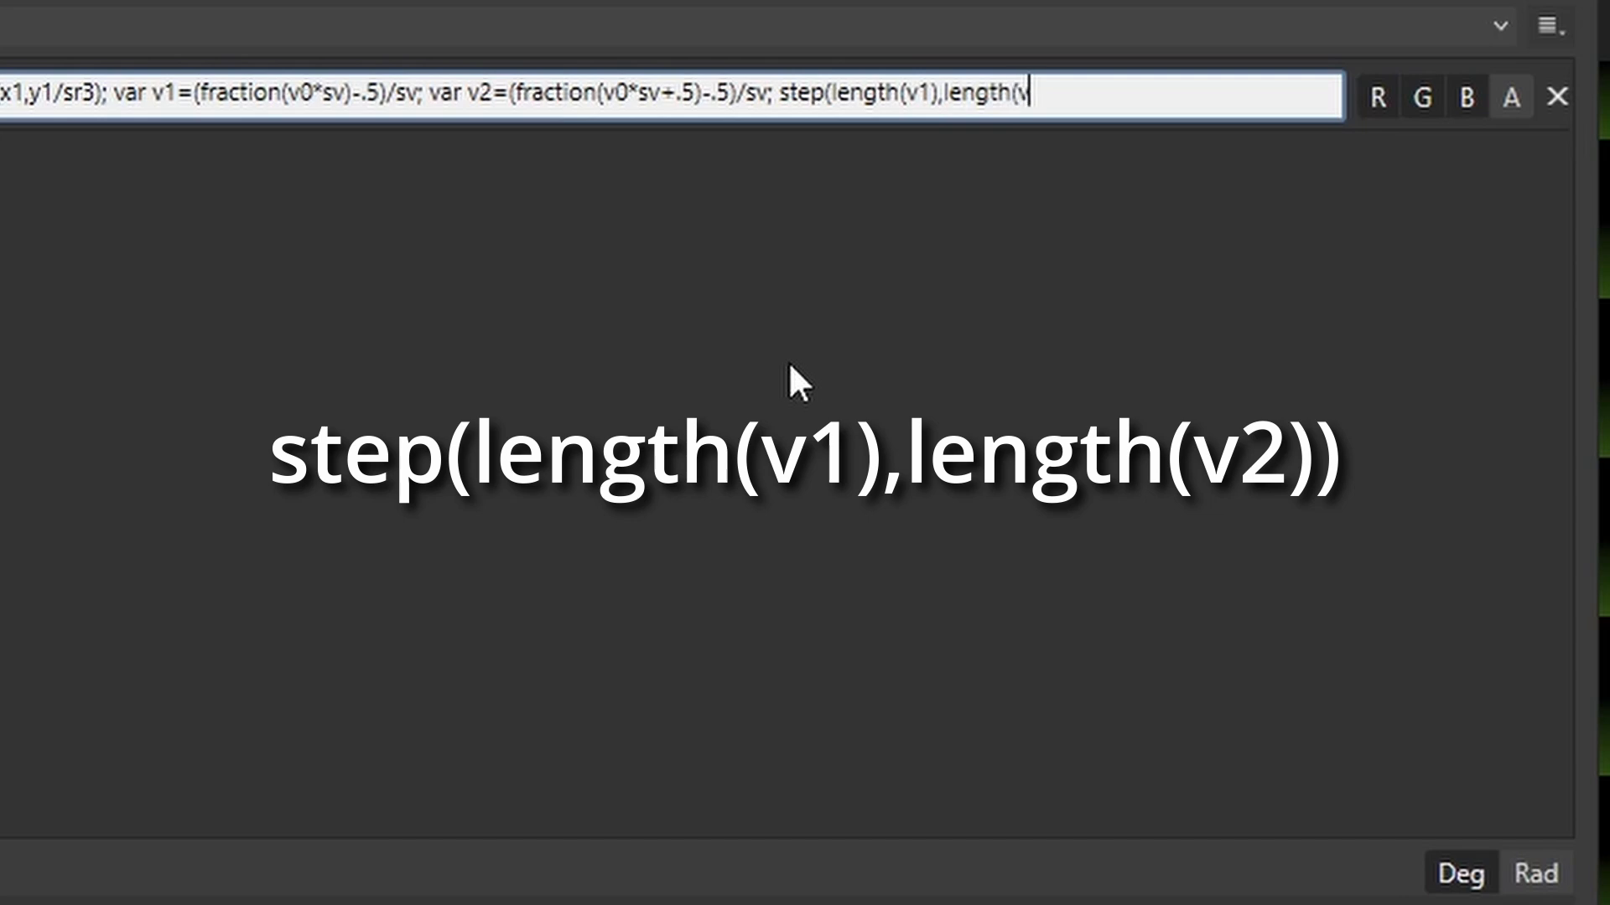
{"action": "type", "text": ")"}
{"action": "key", "text": "Return"}
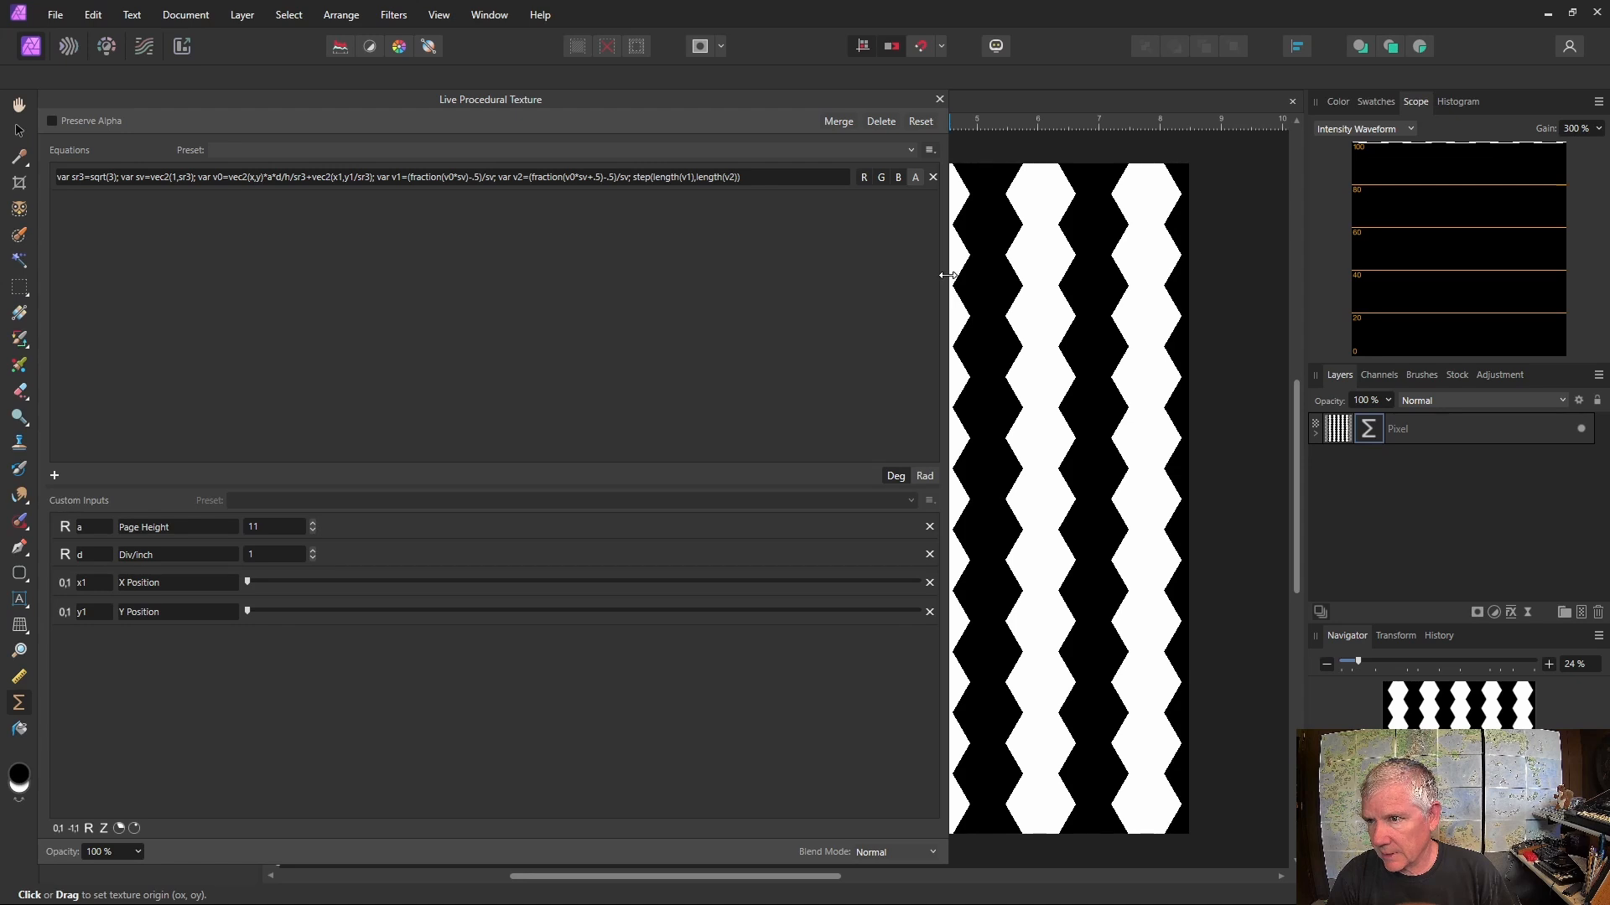
{"action": "left_click_drag", "start_coordinate": [946, 280], "coordinate": [503, 278]}
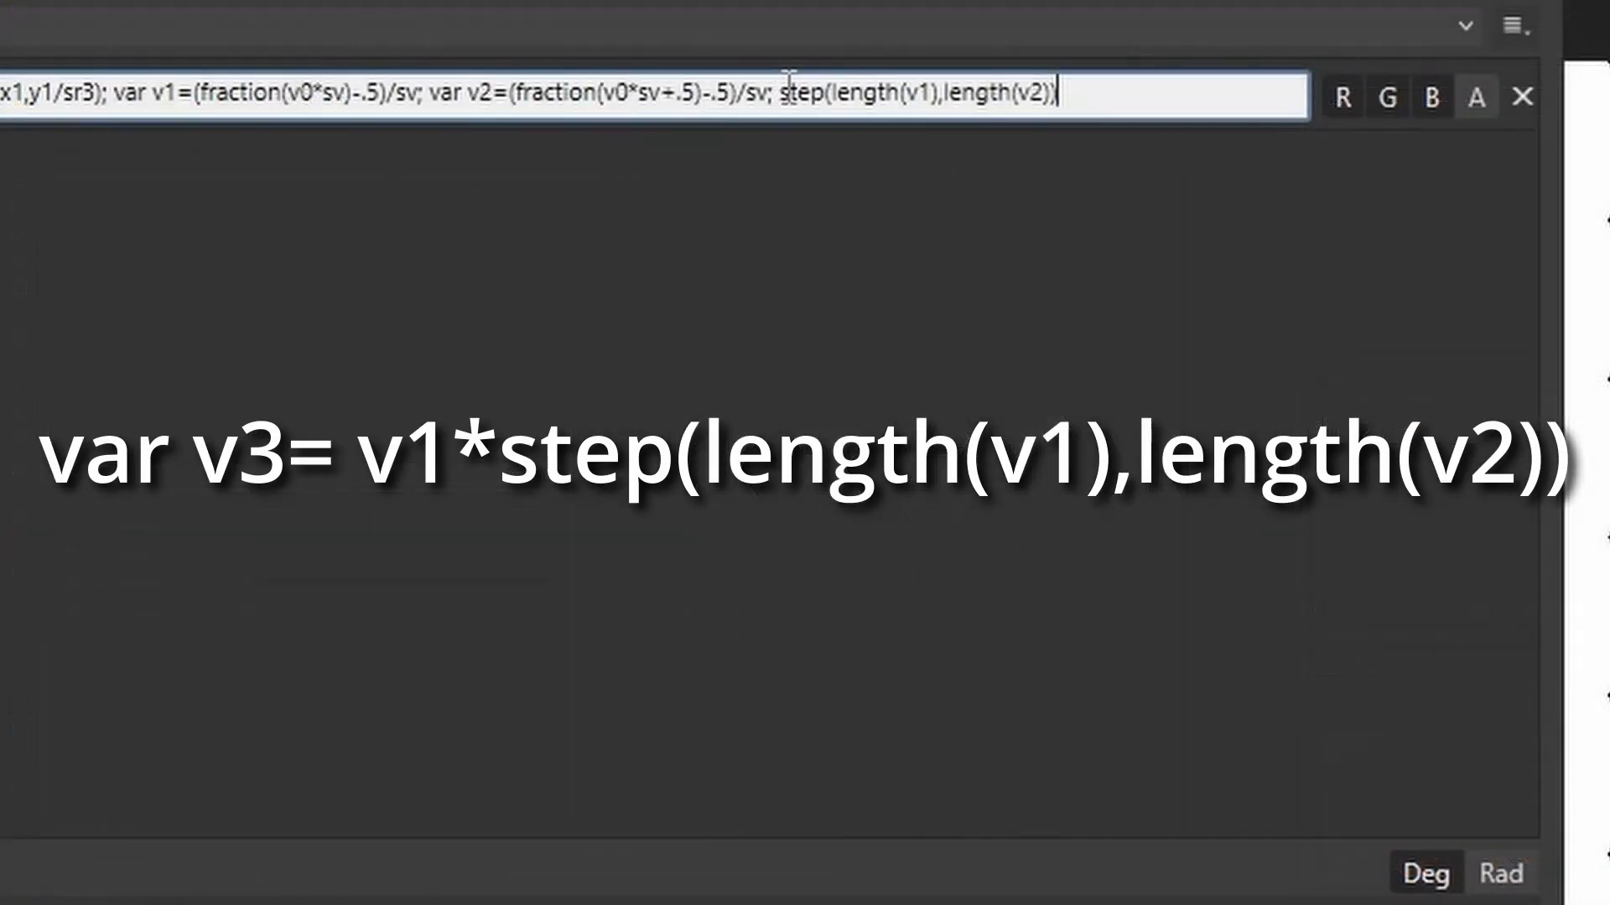
Step: Insert var v3=v1* directly before step(length(v1),length(v2)) and apply the equation, uncovering the page
{"action": "left_click_drag", "start_coordinate": [272, 176], "coordinate": [276, 177]}
{"action": "type", "text": "var"}
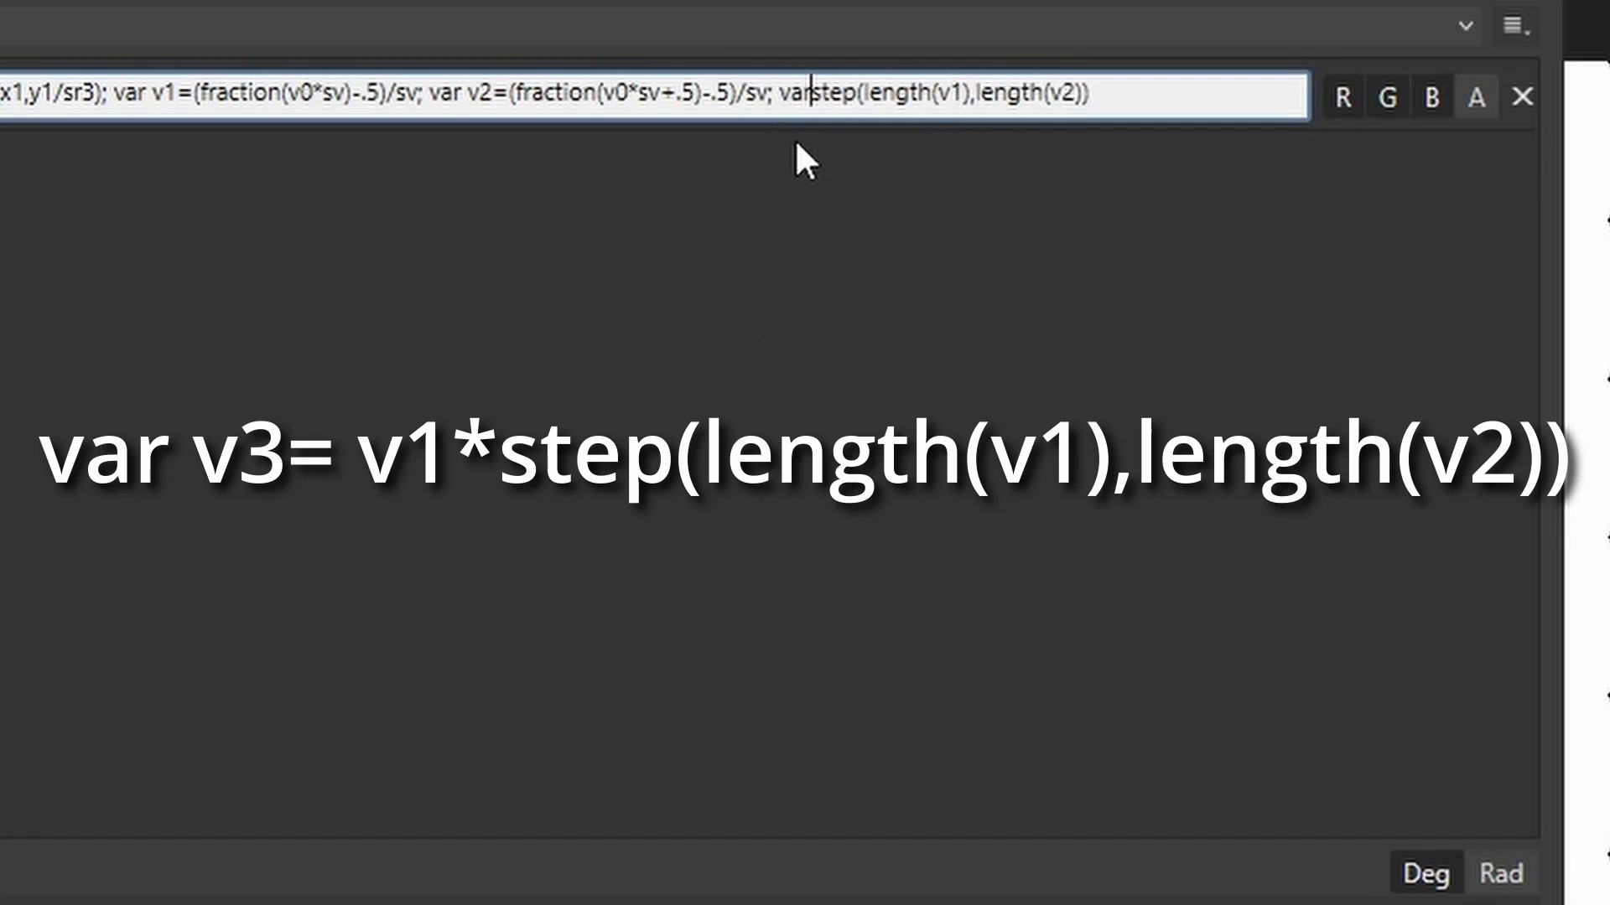
{"action": "type", "text": " v3=v"}
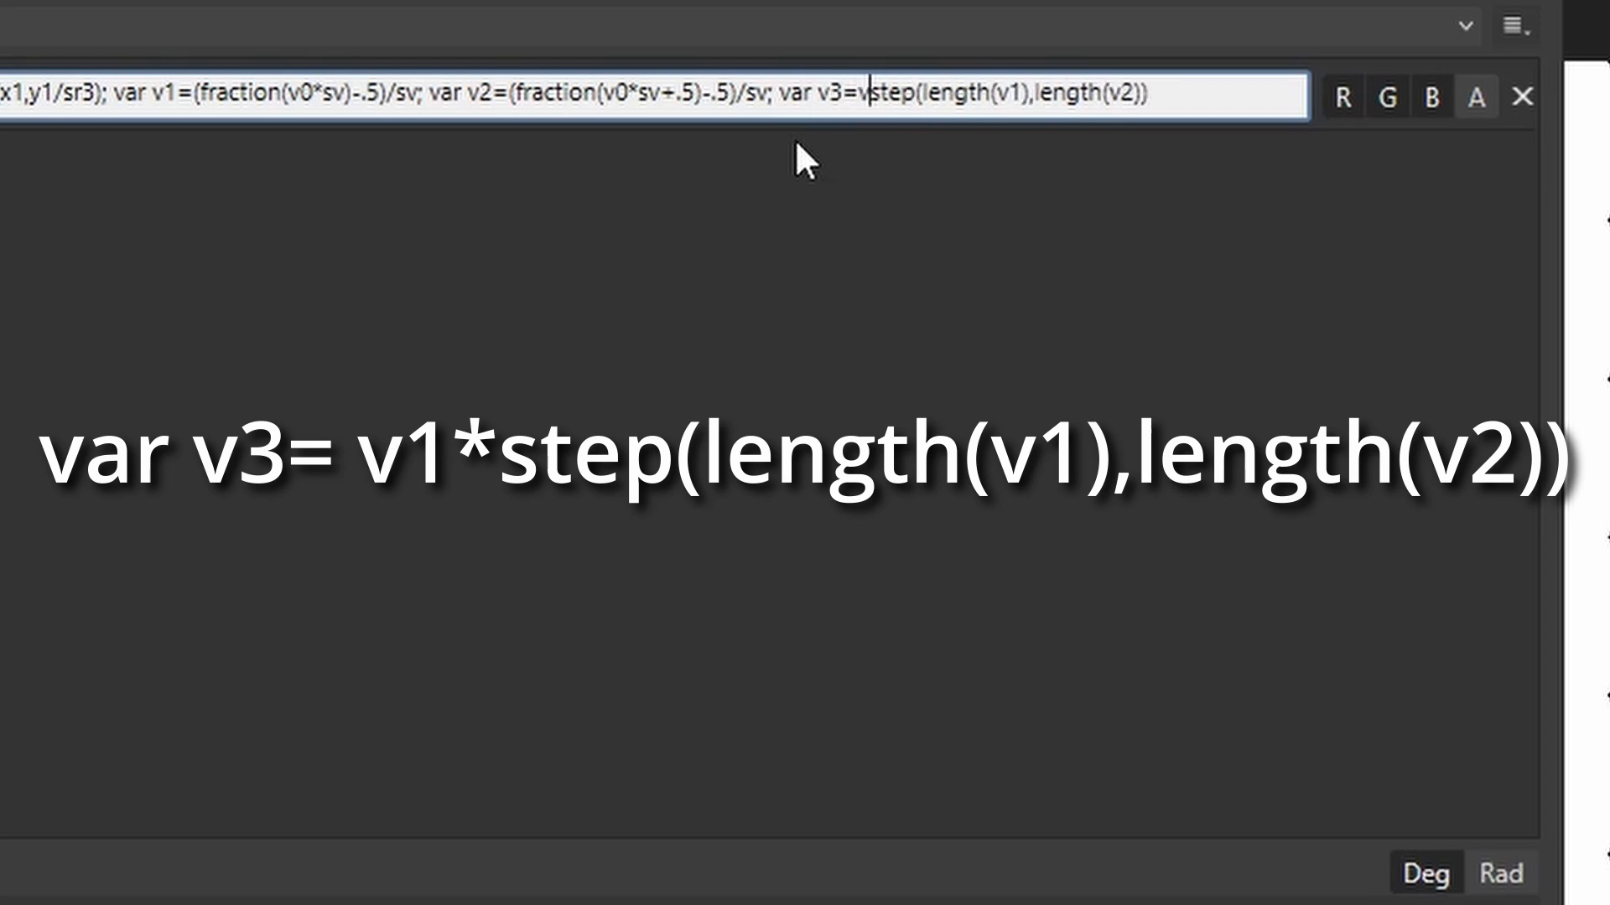
{"action": "type", "text": "1*"}
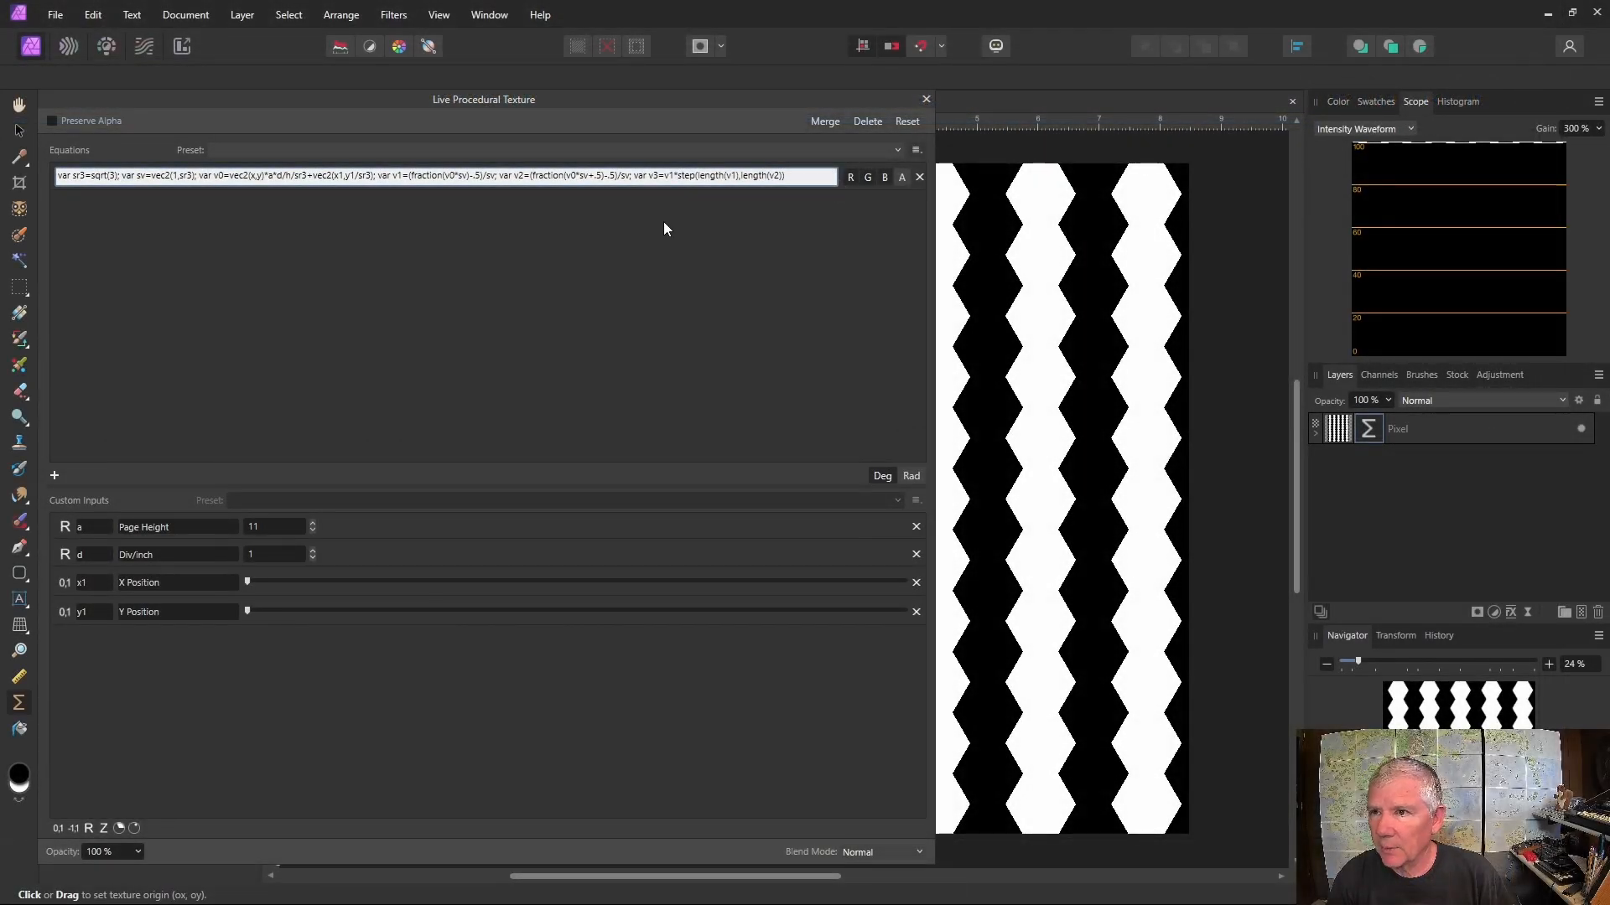
{"action": "key", "text": "Return"}
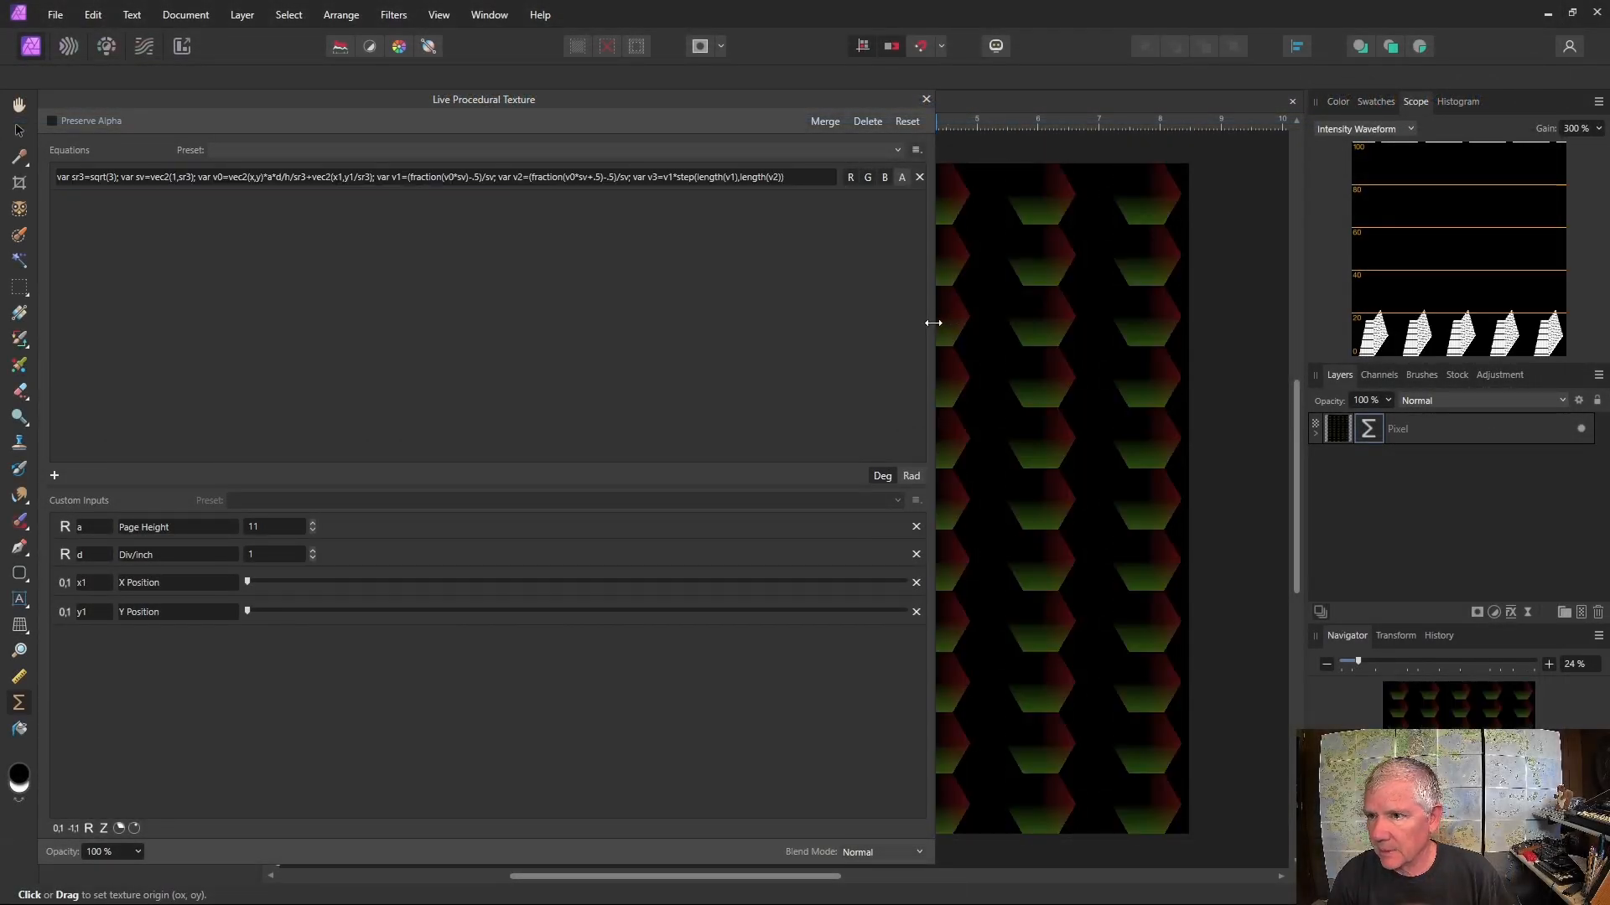
{"action": "left_click_drag", "start_coordinate": [932, 323], "coordinate": [580, 319]}
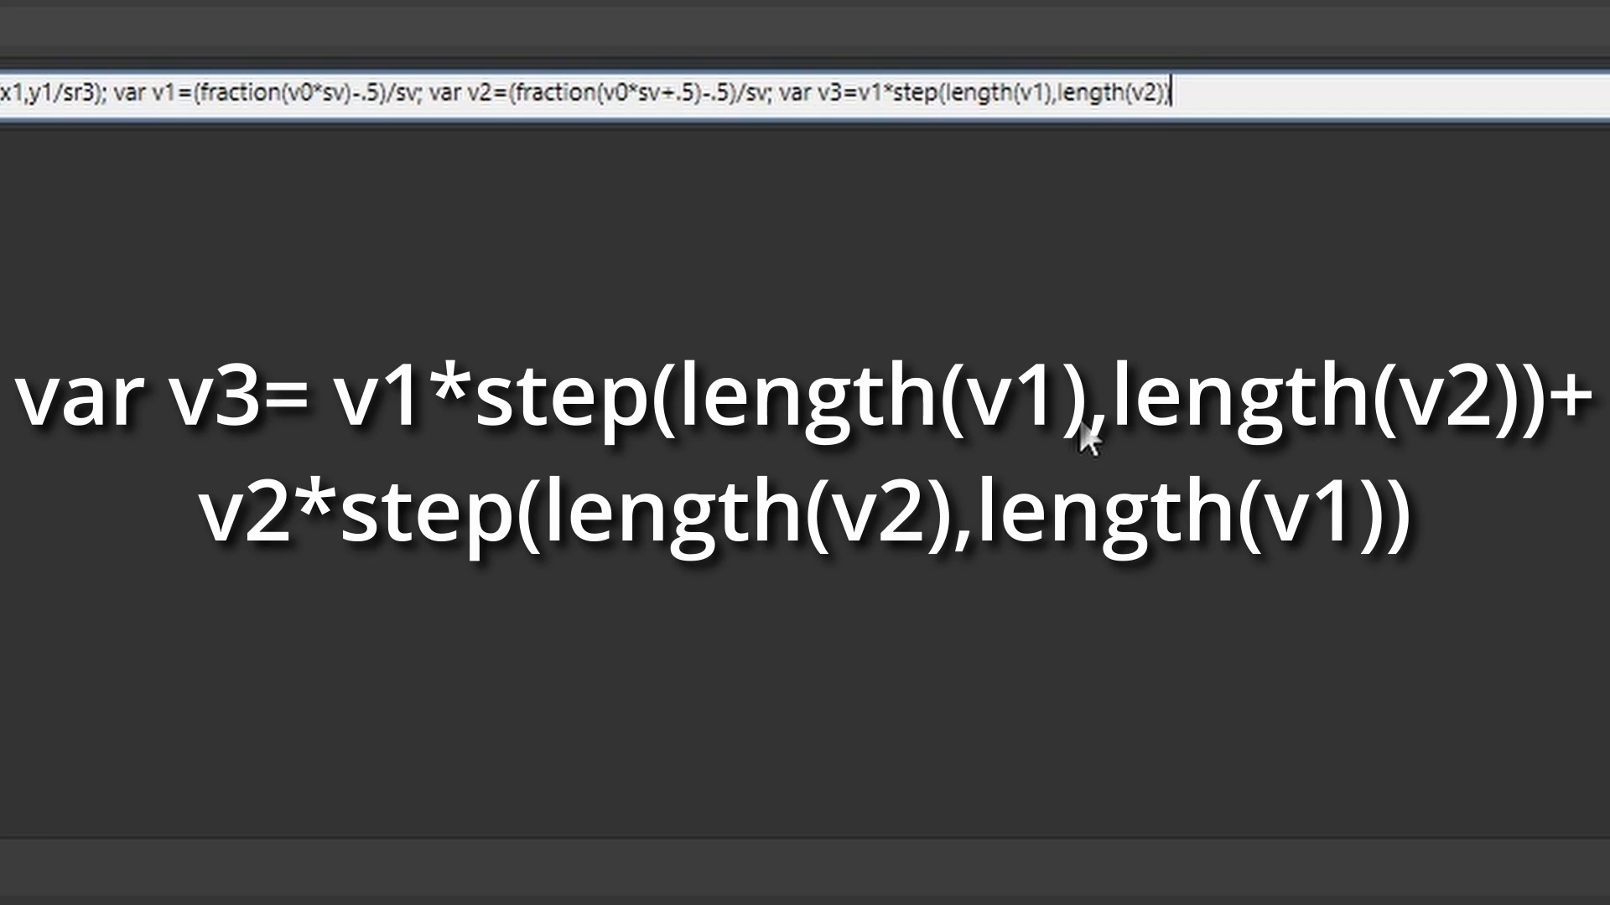
Step: Append +v2*step(length(v2),length(v1)) to the v3 definition, apply it, and narrow the dialog to reveal the page
{"action": "type", "text": "+v2*step("}
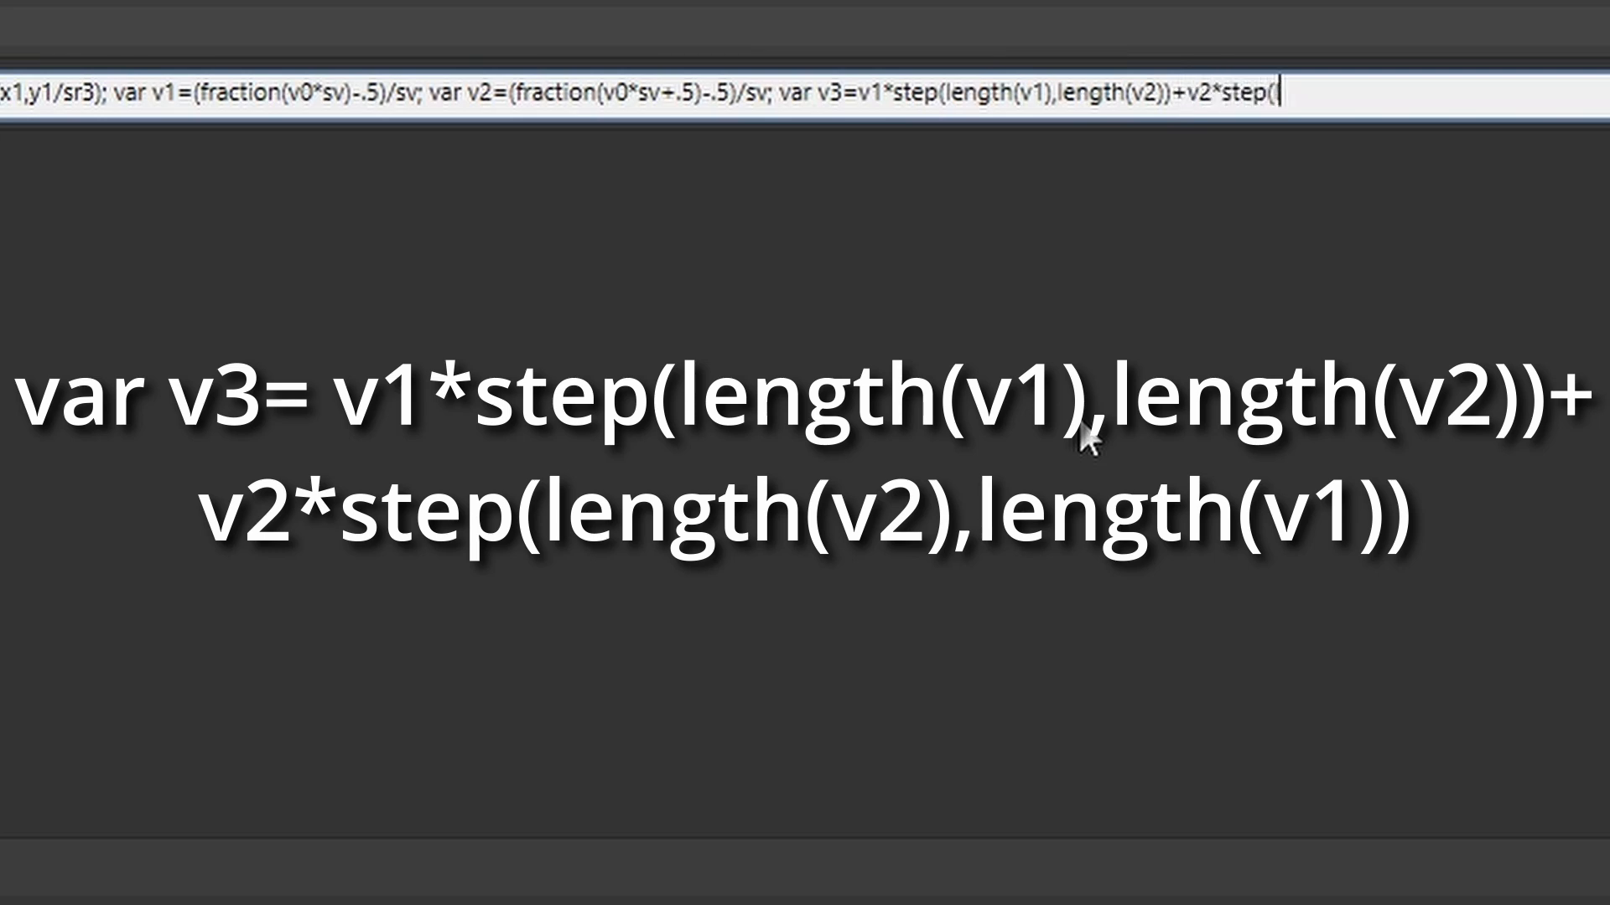
{"action": "type", "text": "length(v"}
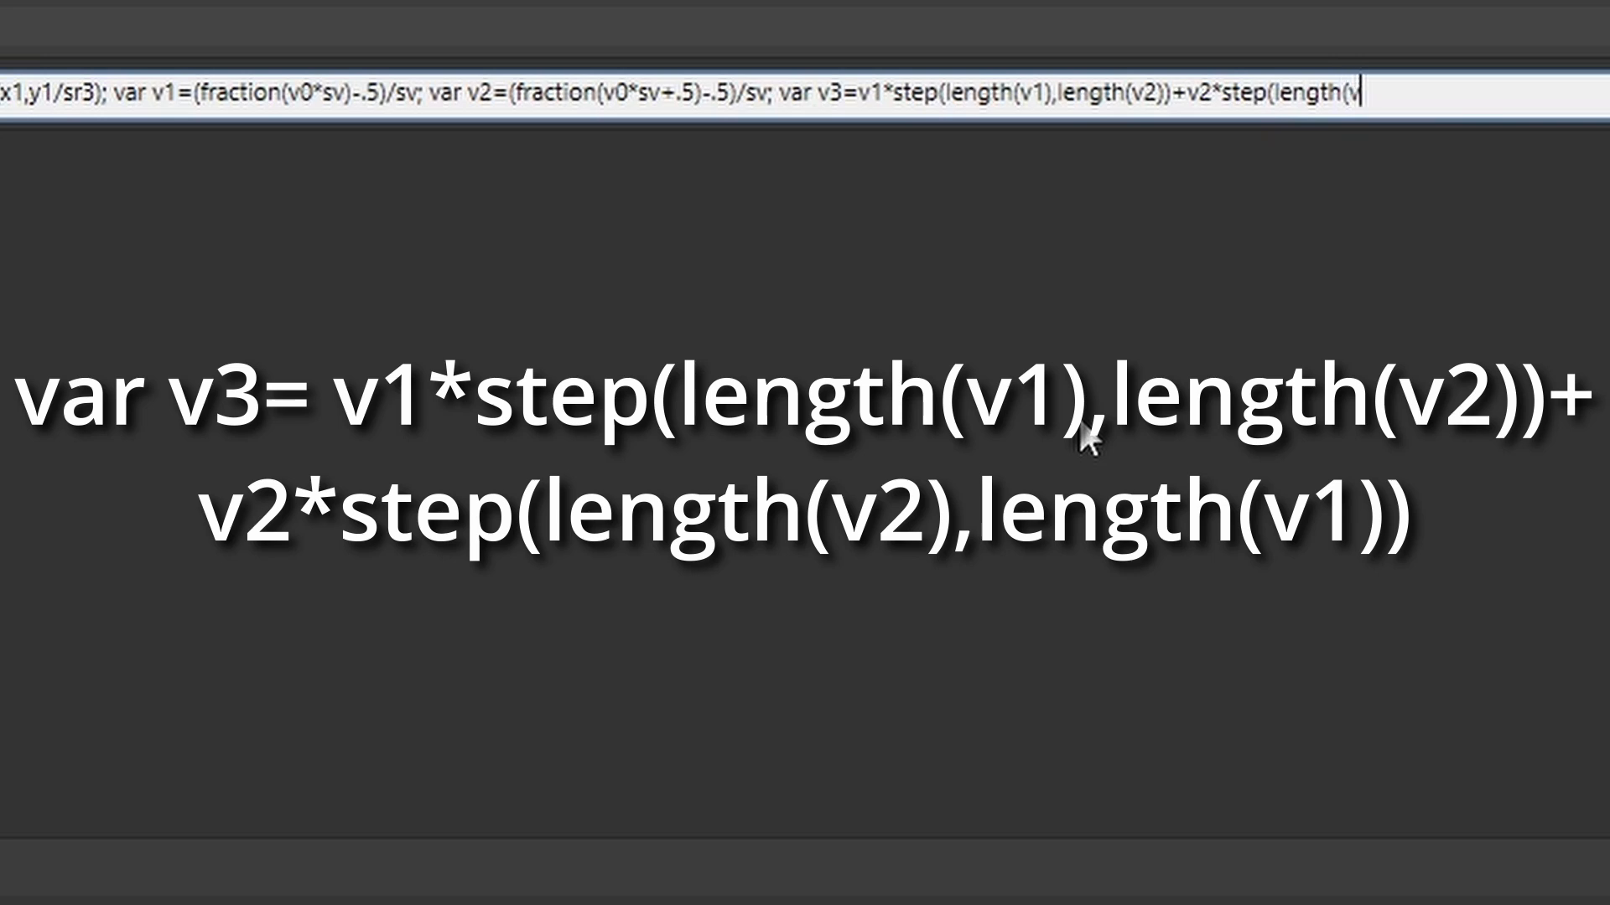
{"action": "type", "text": "2),length"}
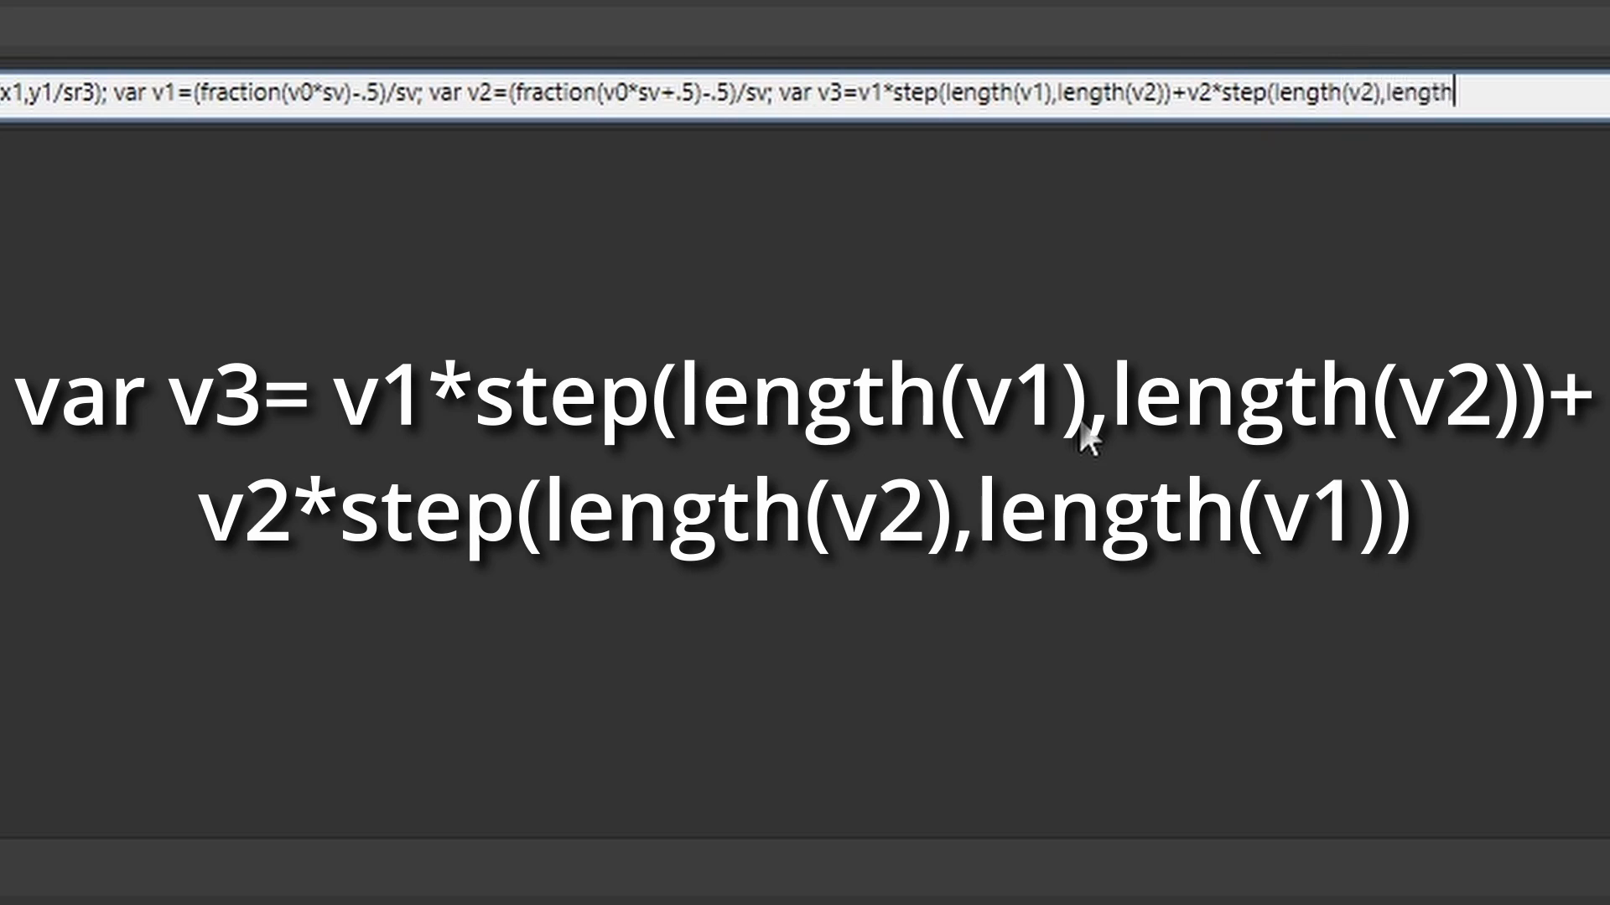
{"action": "type", "text": "(v1))"}
{"action": "key", "text": "Return"}
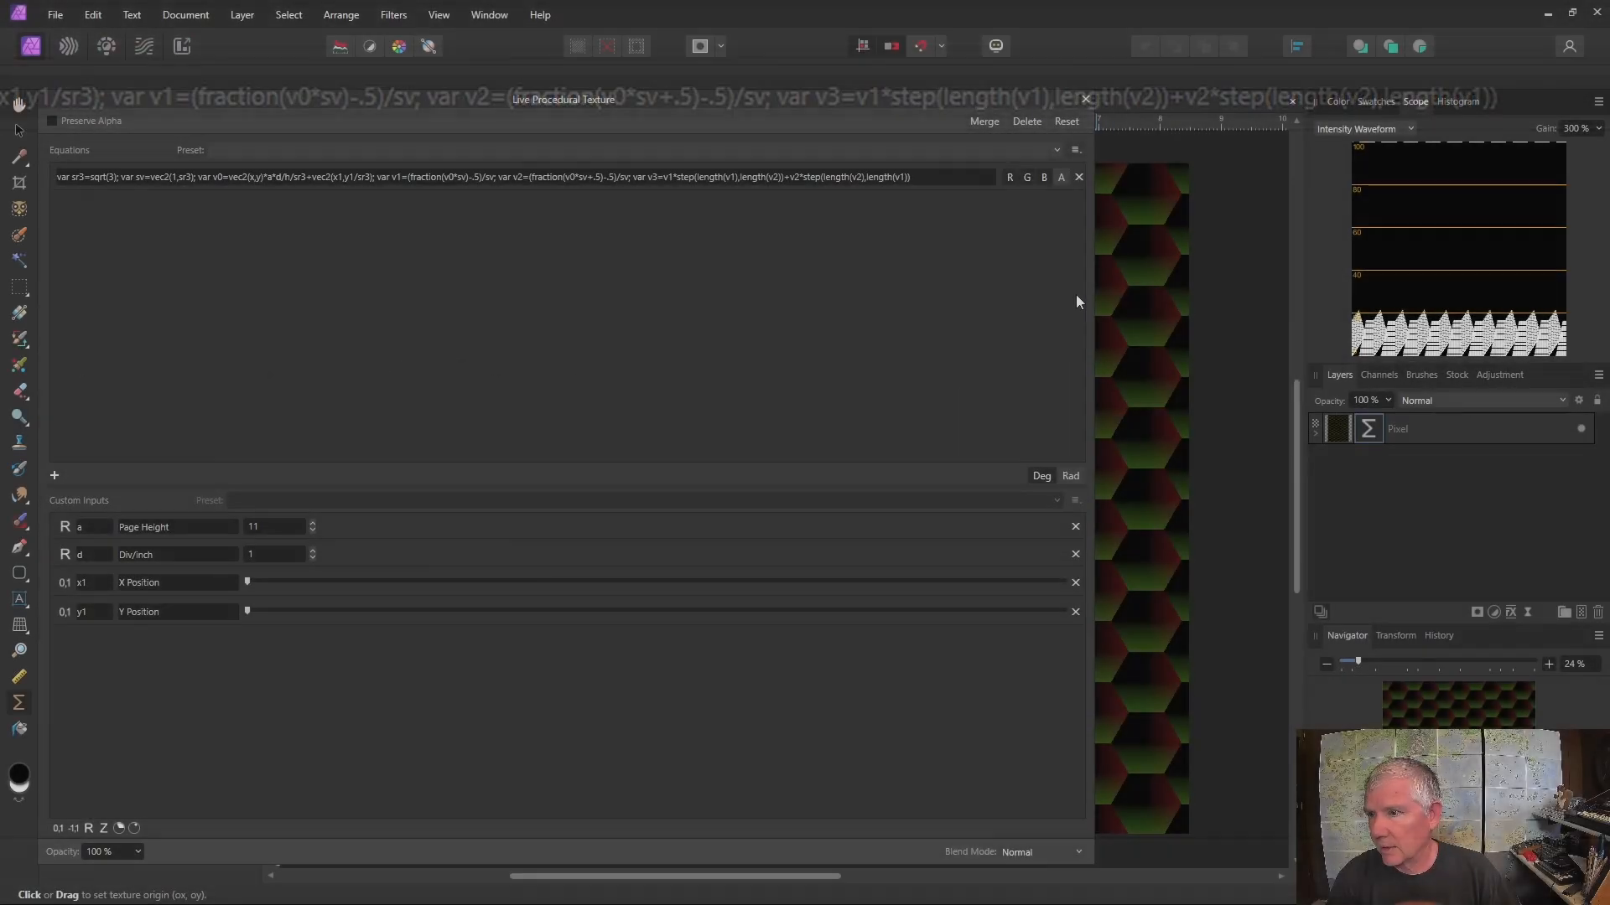
{"action": "left_click_drag", "start_coordinate": [1096, 295], "coordinate": [508, 292]}
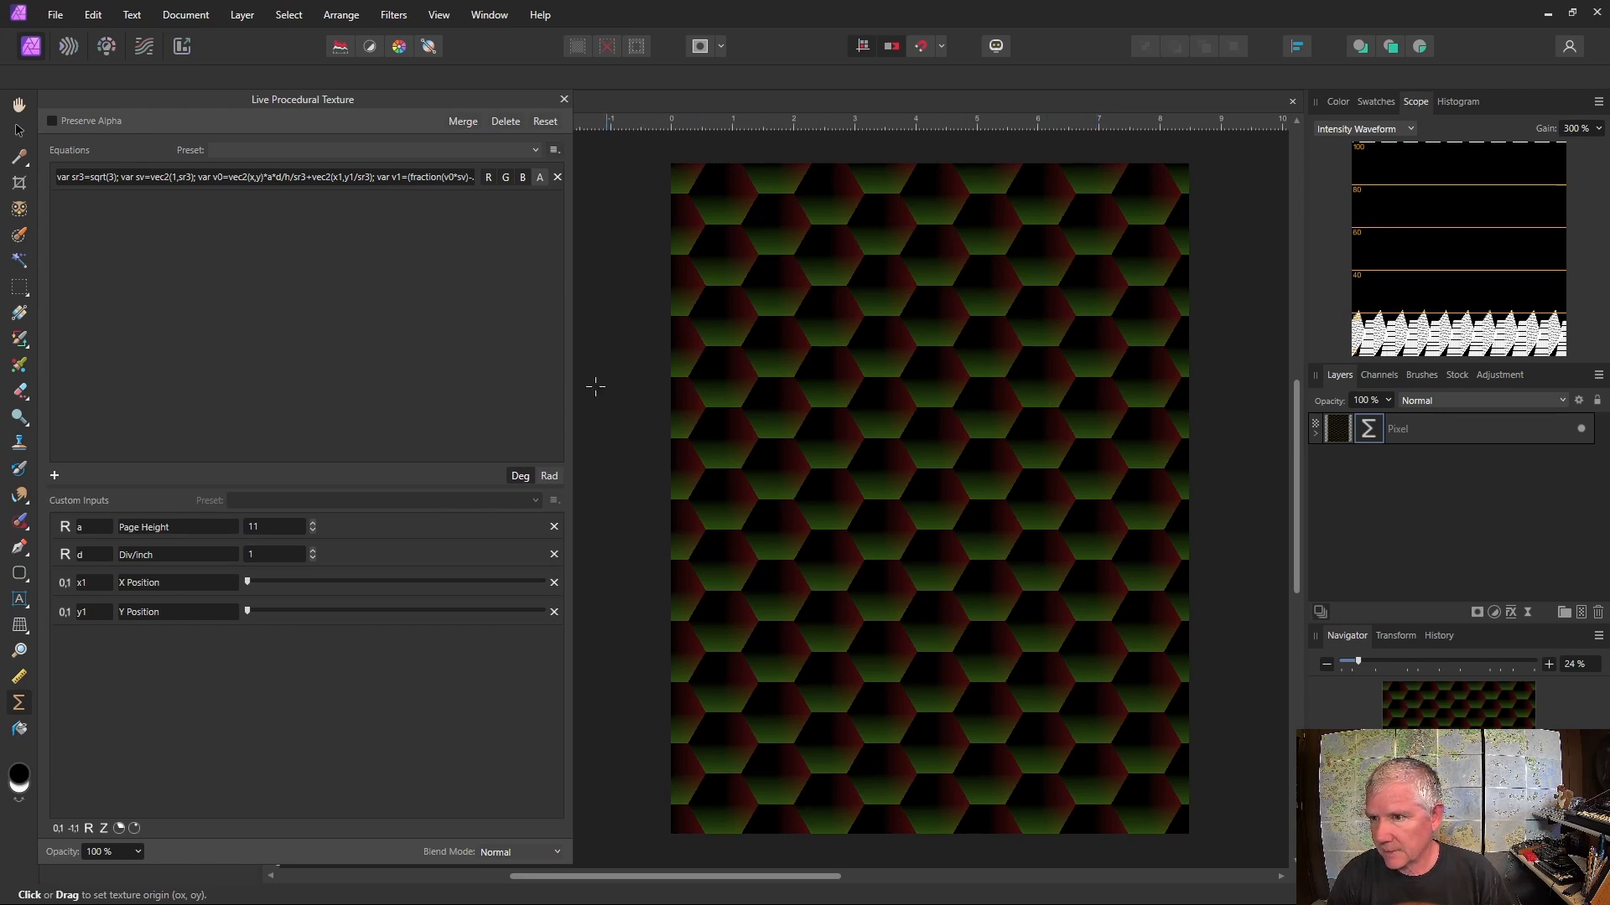
Step: Widen the Live Procedural Texture dialog, append ; abs(v3.y) after the v3 definition and apply the equation
{"action": "left_click_drag", "start_coordinate": [571, 335], "coordinate": [914, 203]}
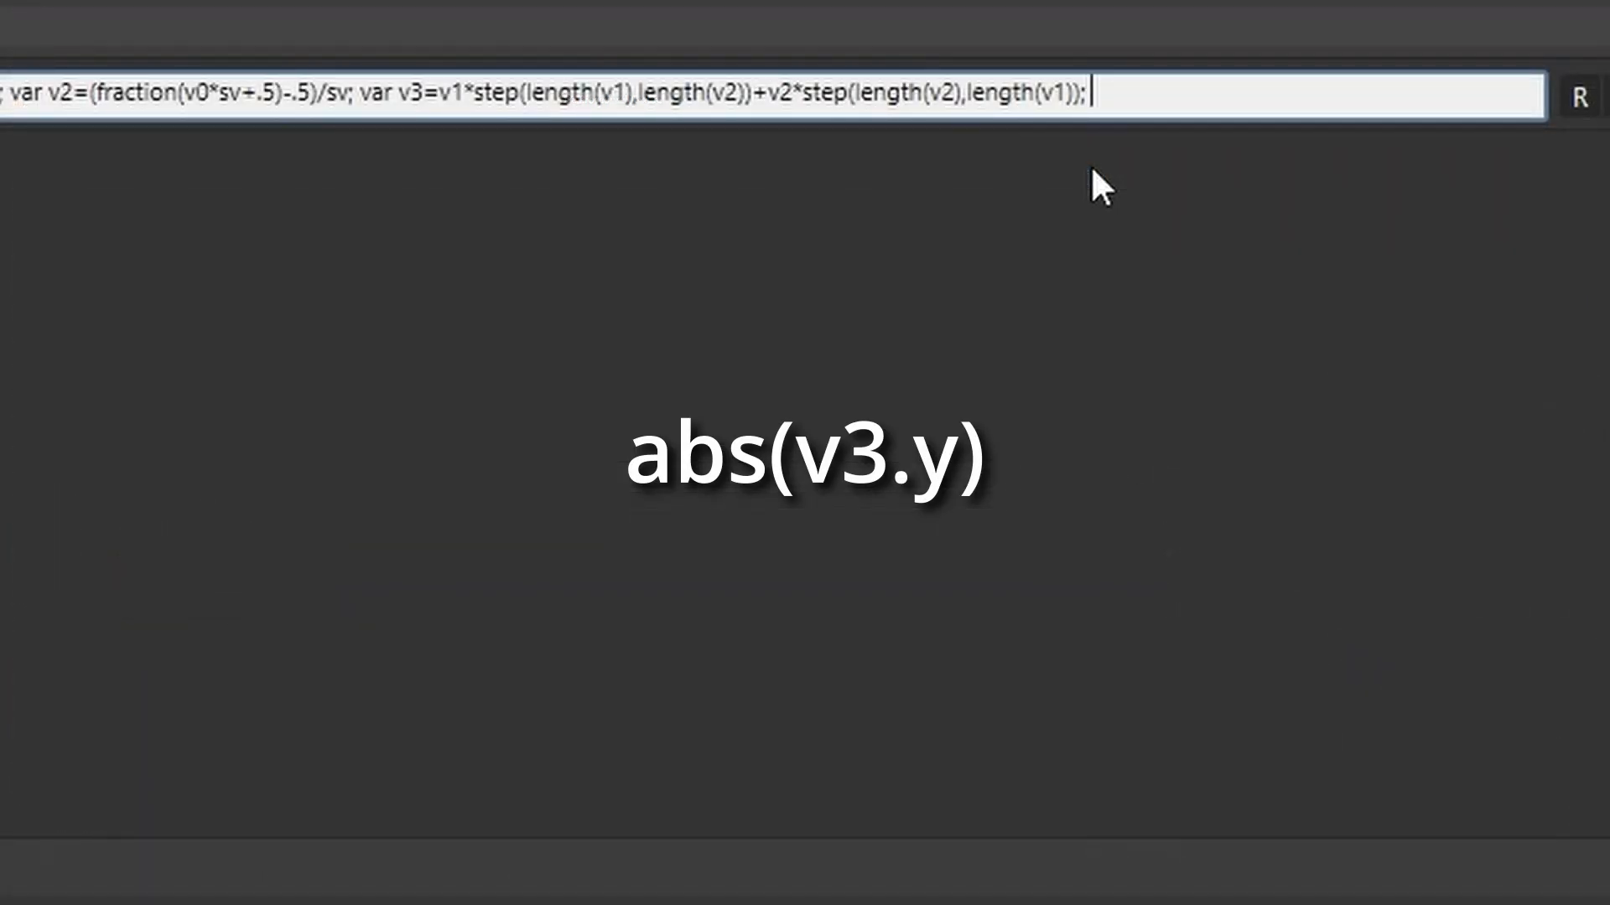
{"action": "type", "text": "abs(v3.y)"}
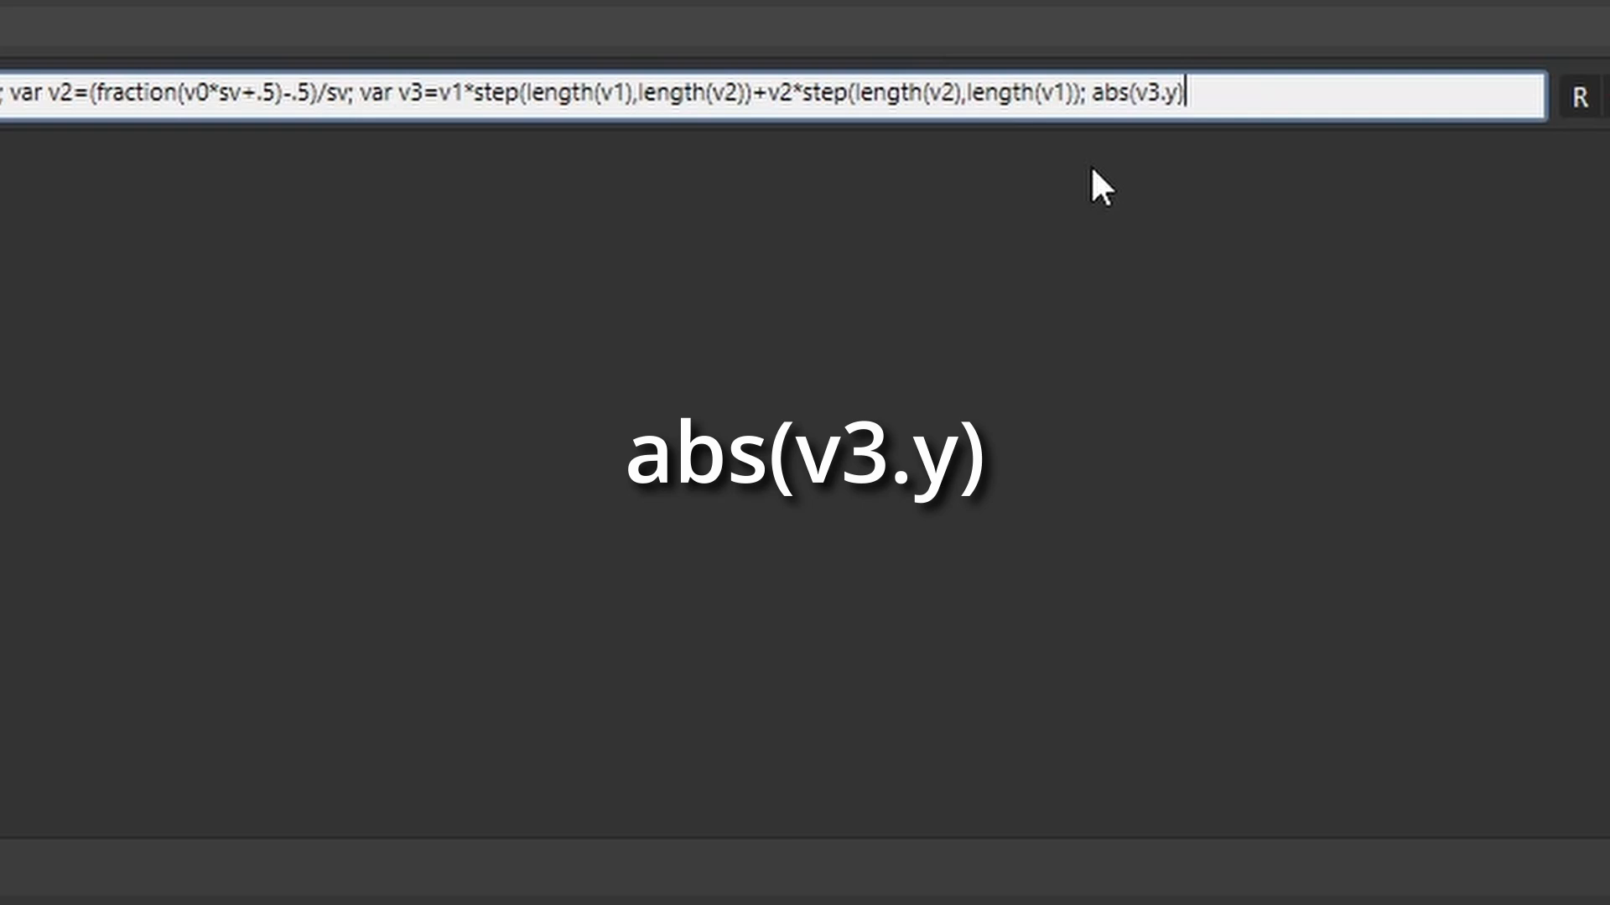
{"action": "key", "text": "Return"}
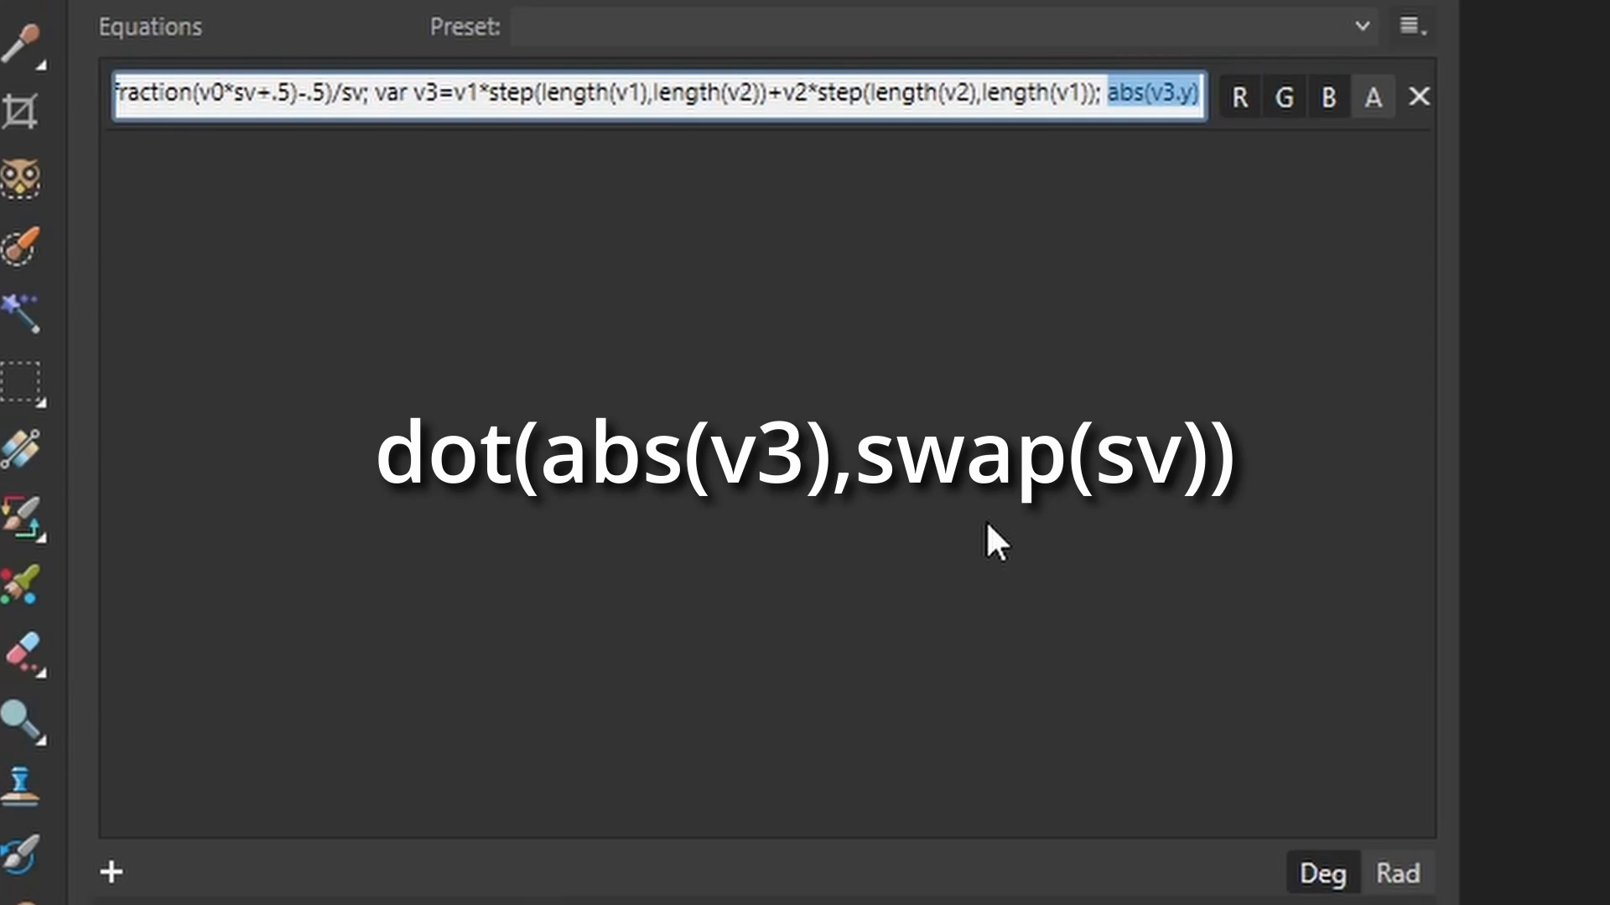
Step: Replace the final abs(v3.y) term of the equation with dot(abs(v3),swapxy(sv)) and apply it
{"action": "type", "text": "dot"}
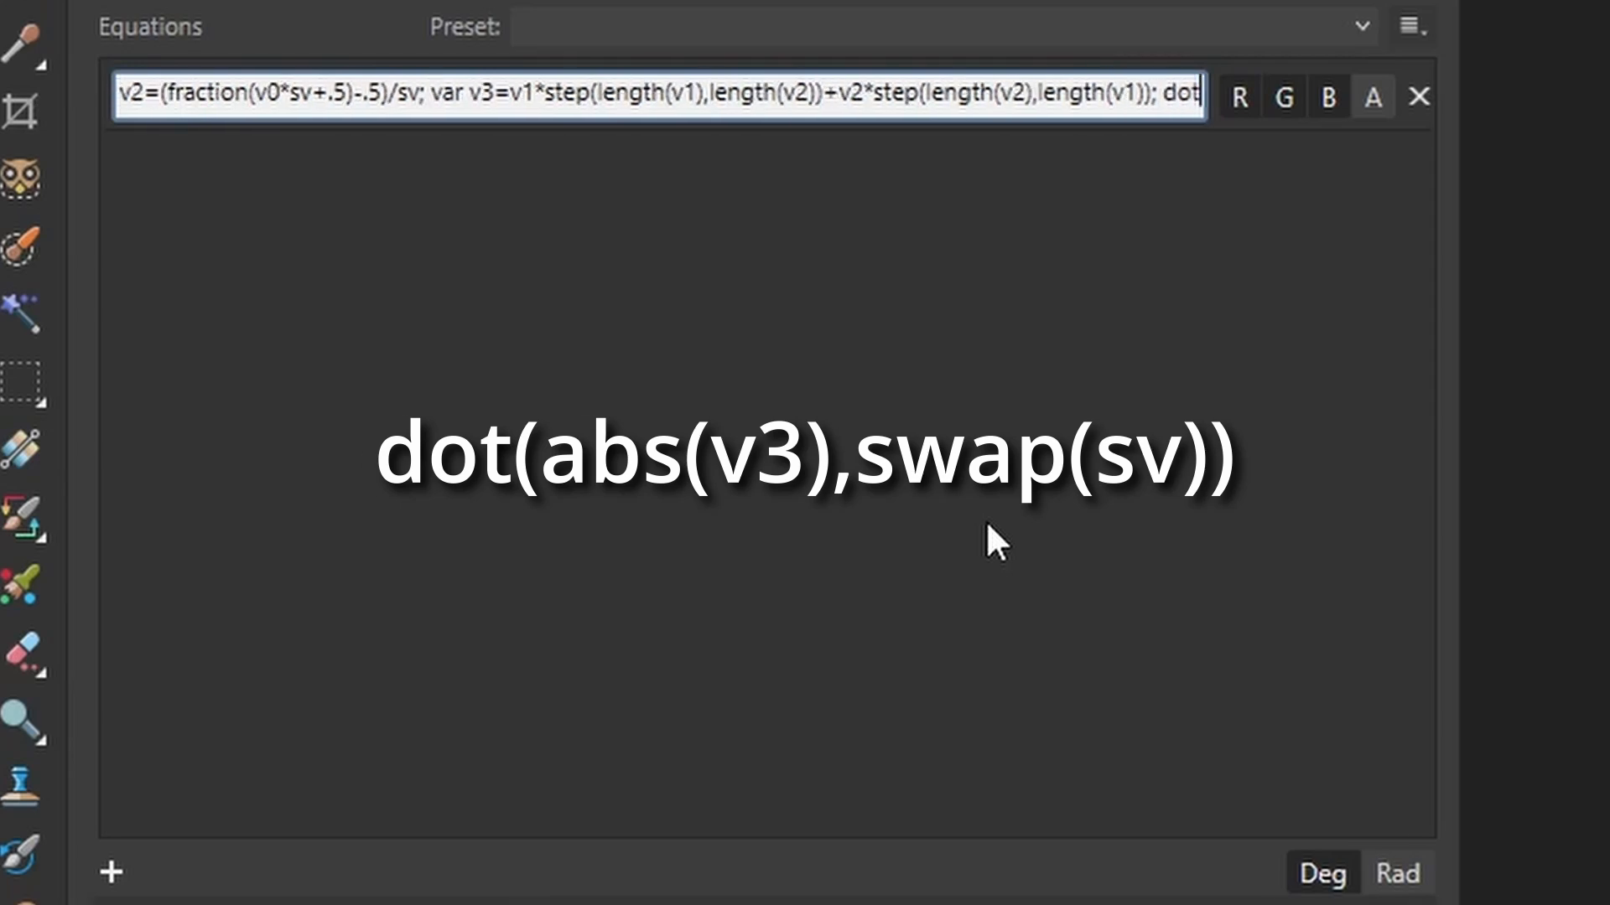
{"action": "type", "text": "("}
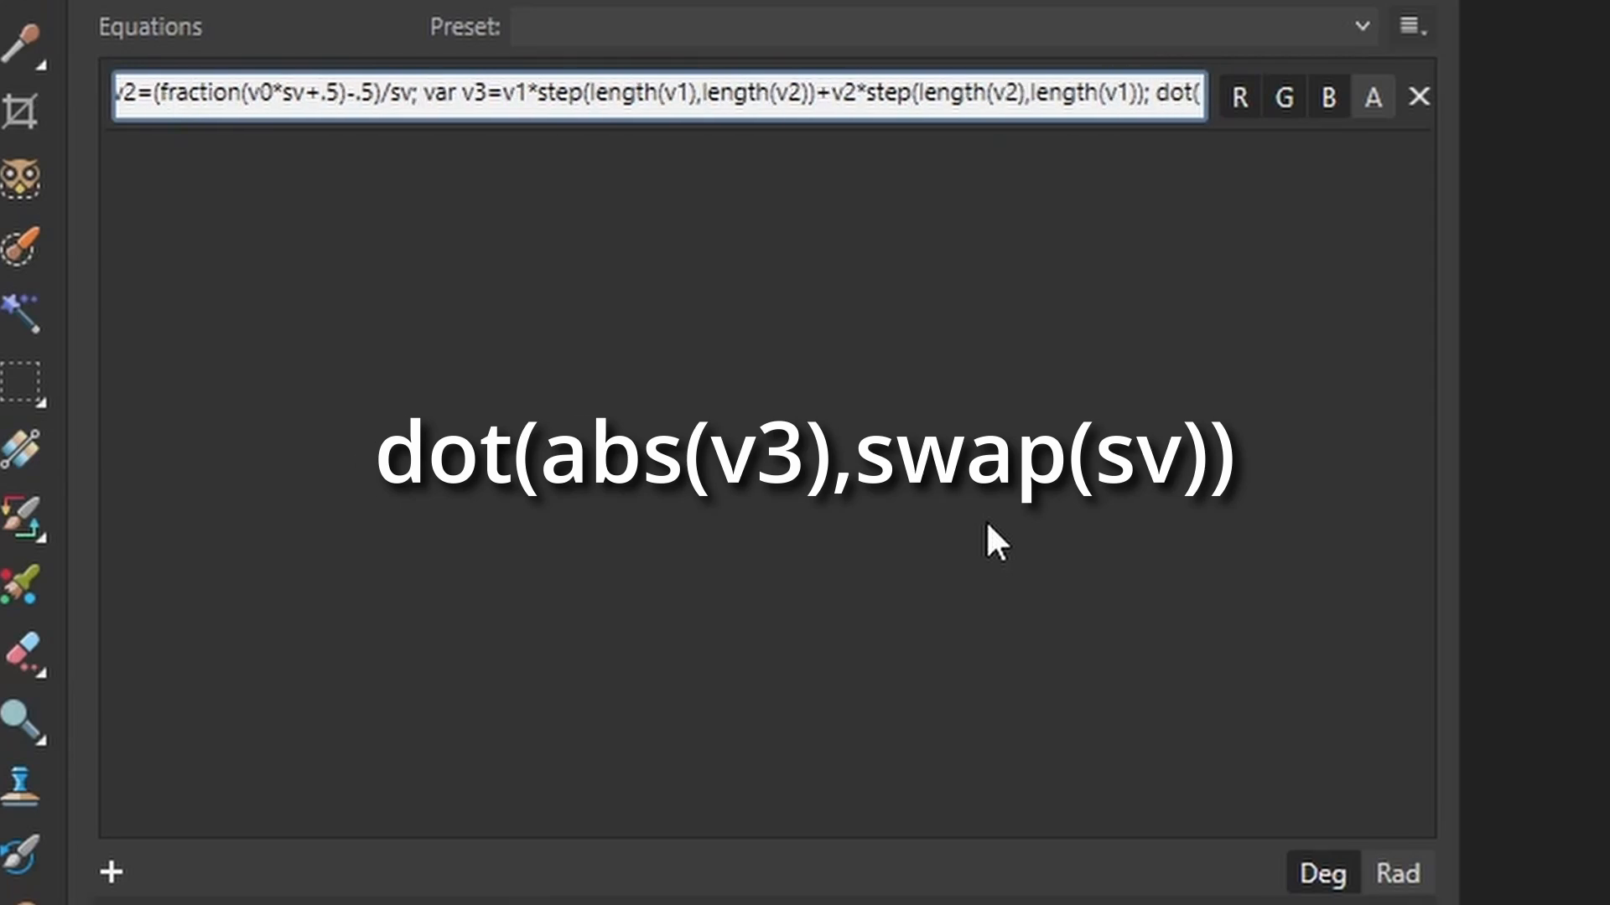
{"action": "type", "text": "abs("}
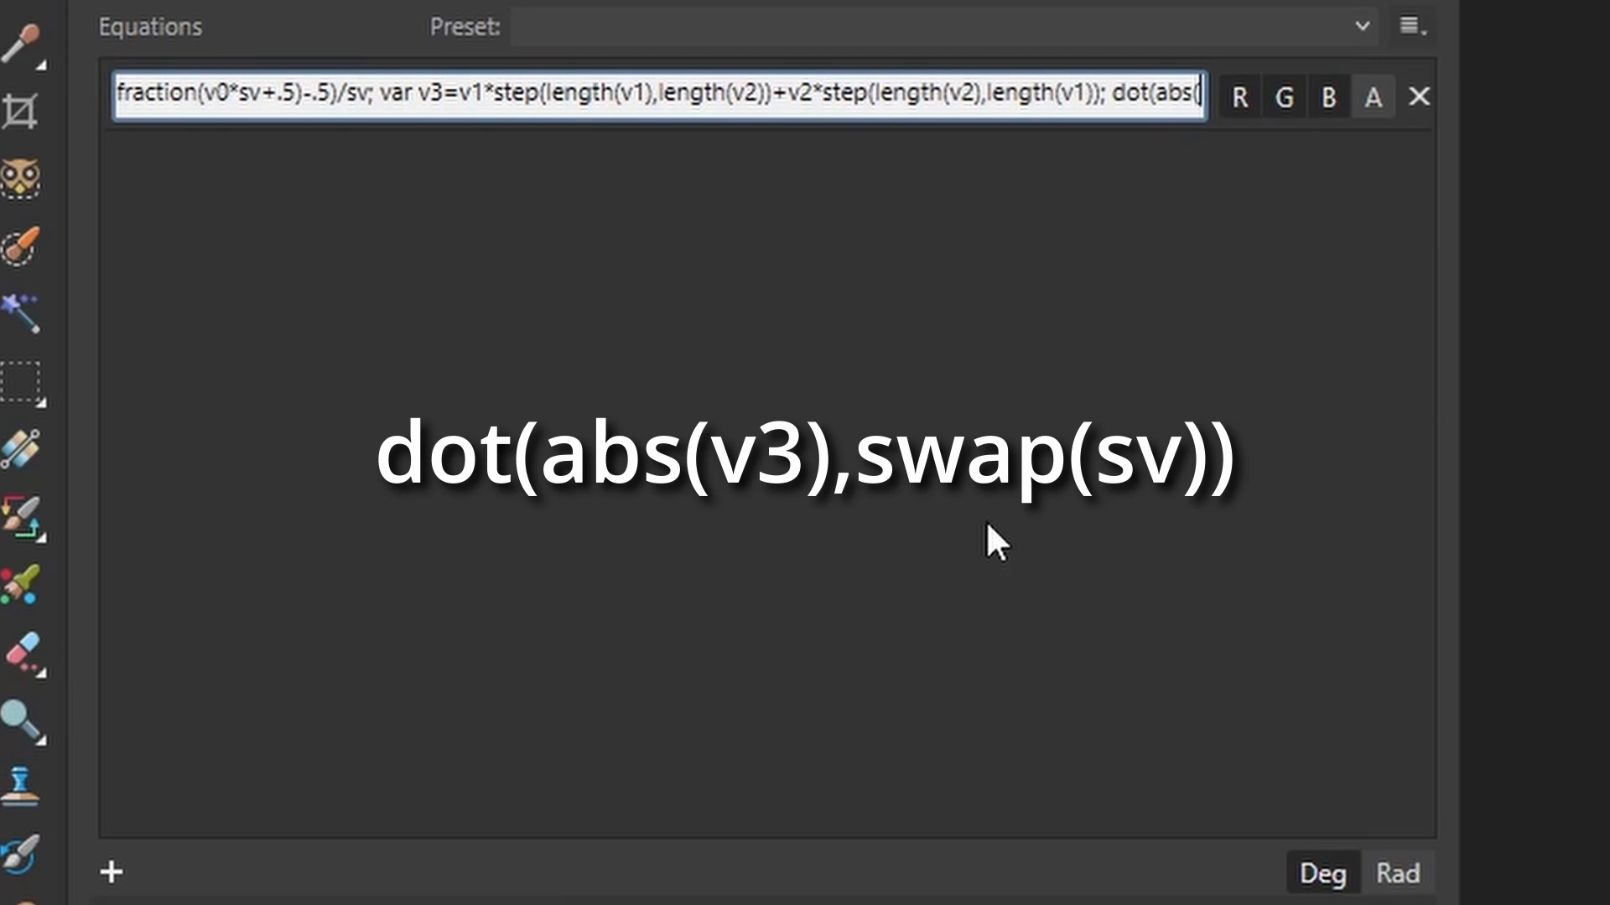
{"action": "type", "text": "v3)"}
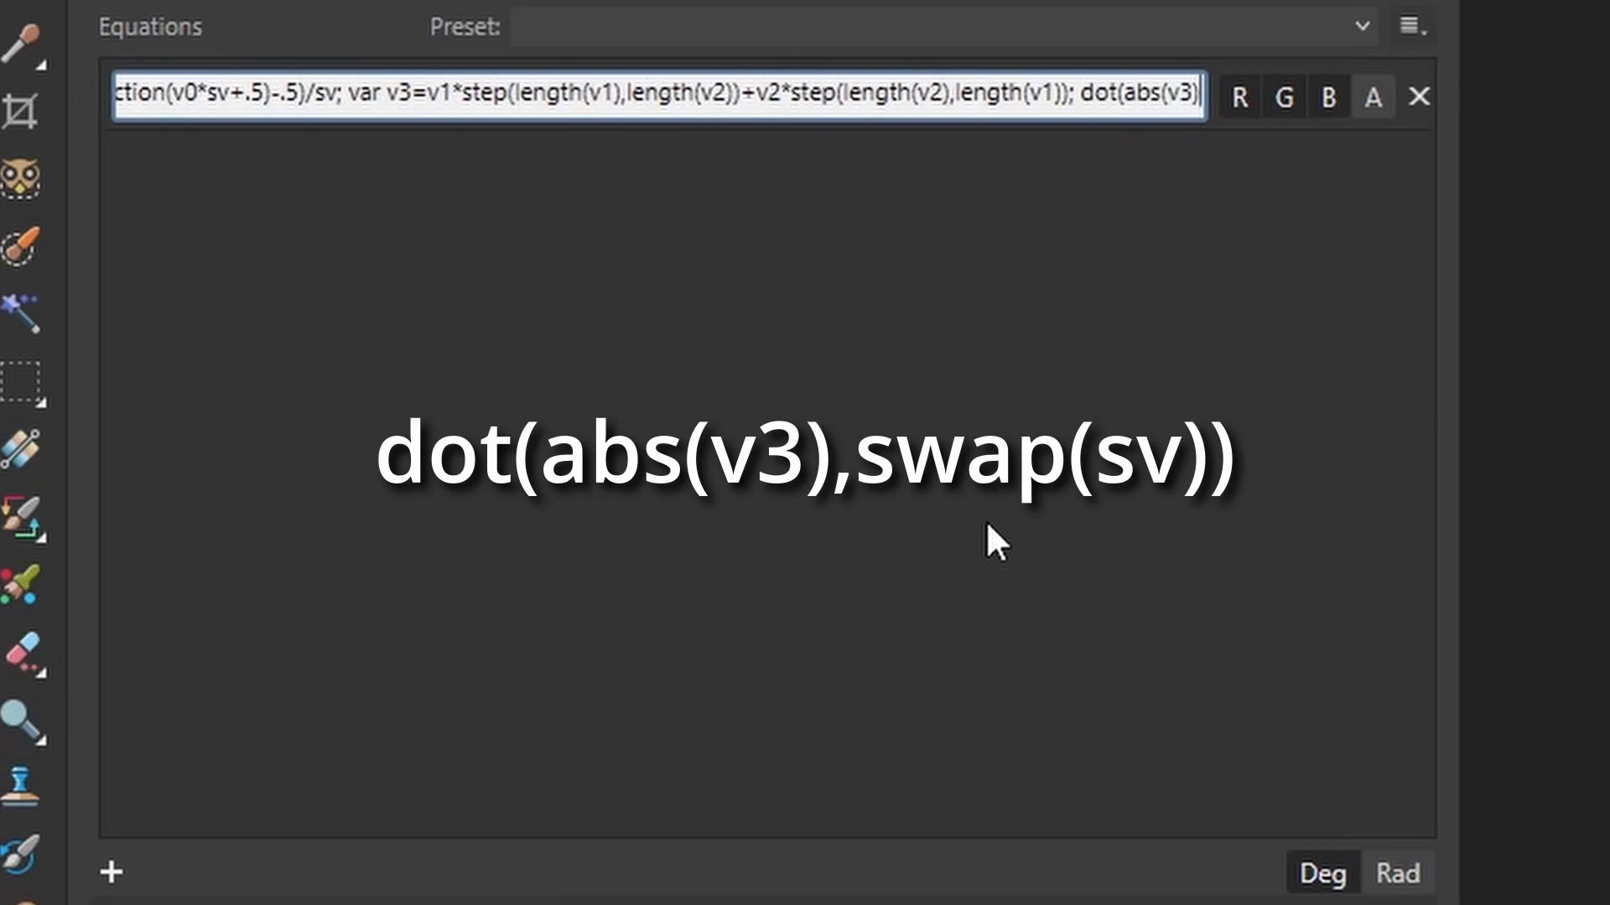
{"action": "type", "text": ",s"}
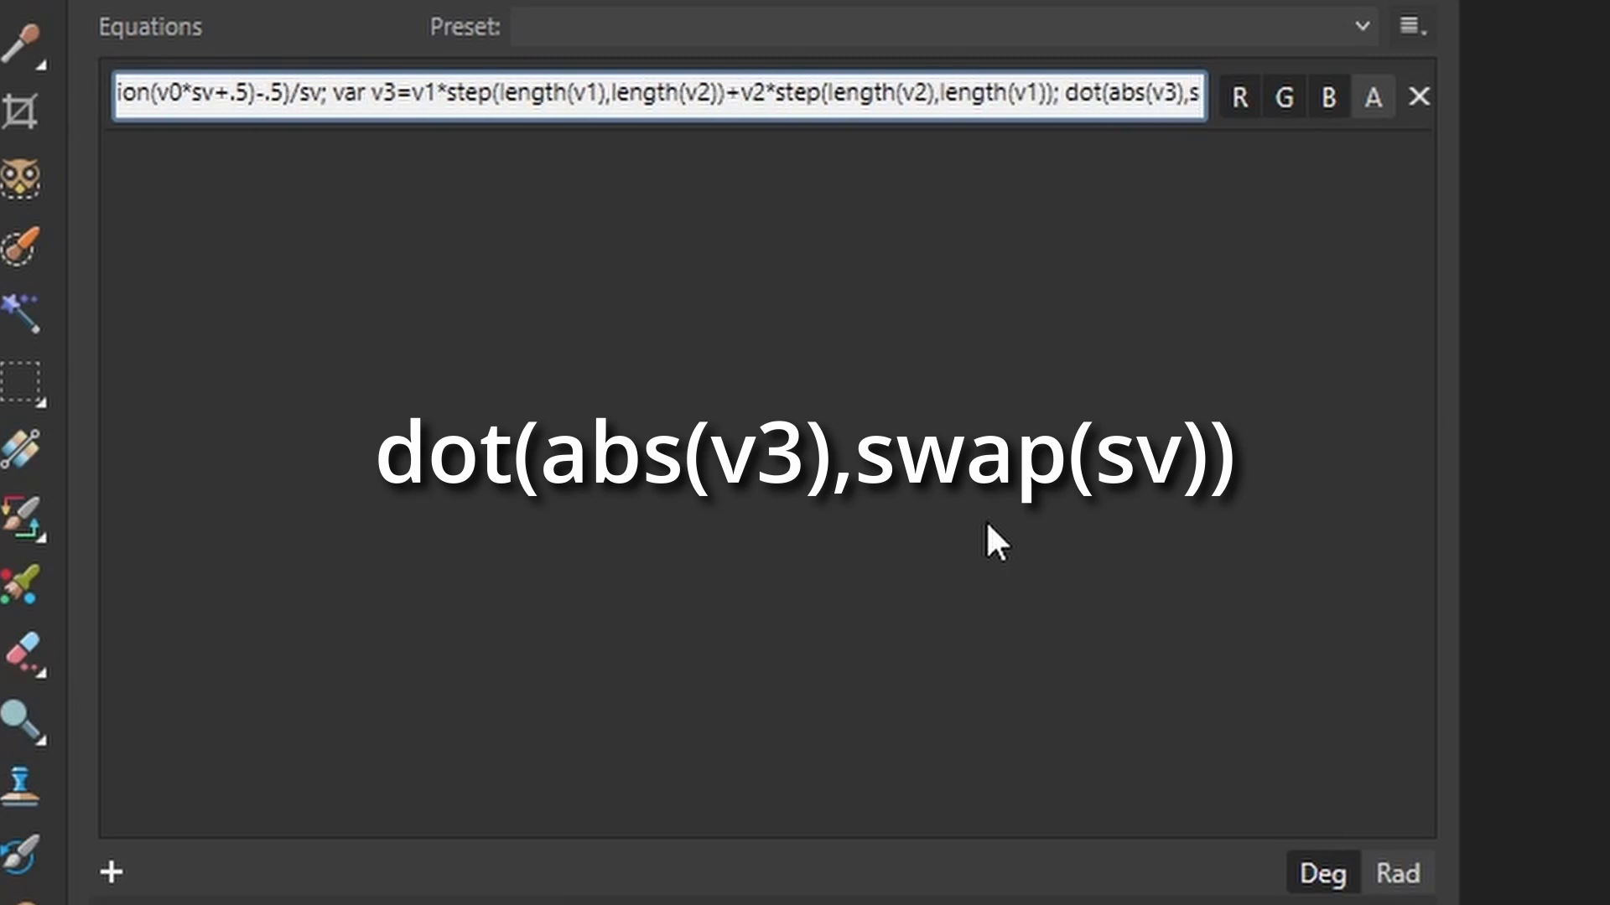
{"action": "type", "text": "wap("}
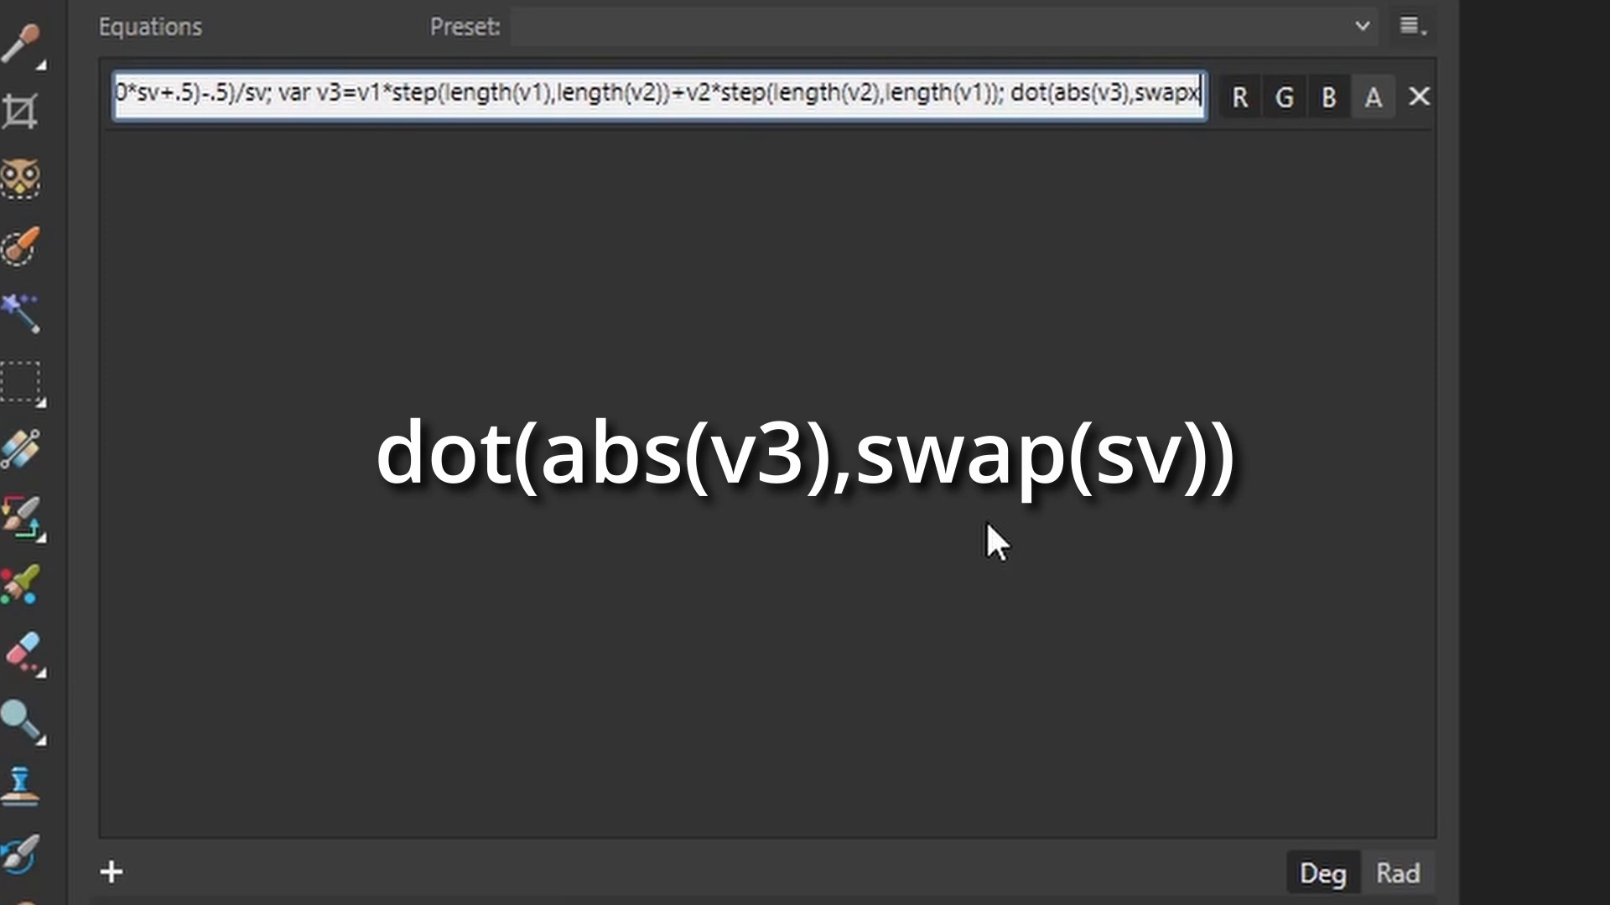
{"action": "type", "text": "y(s"}
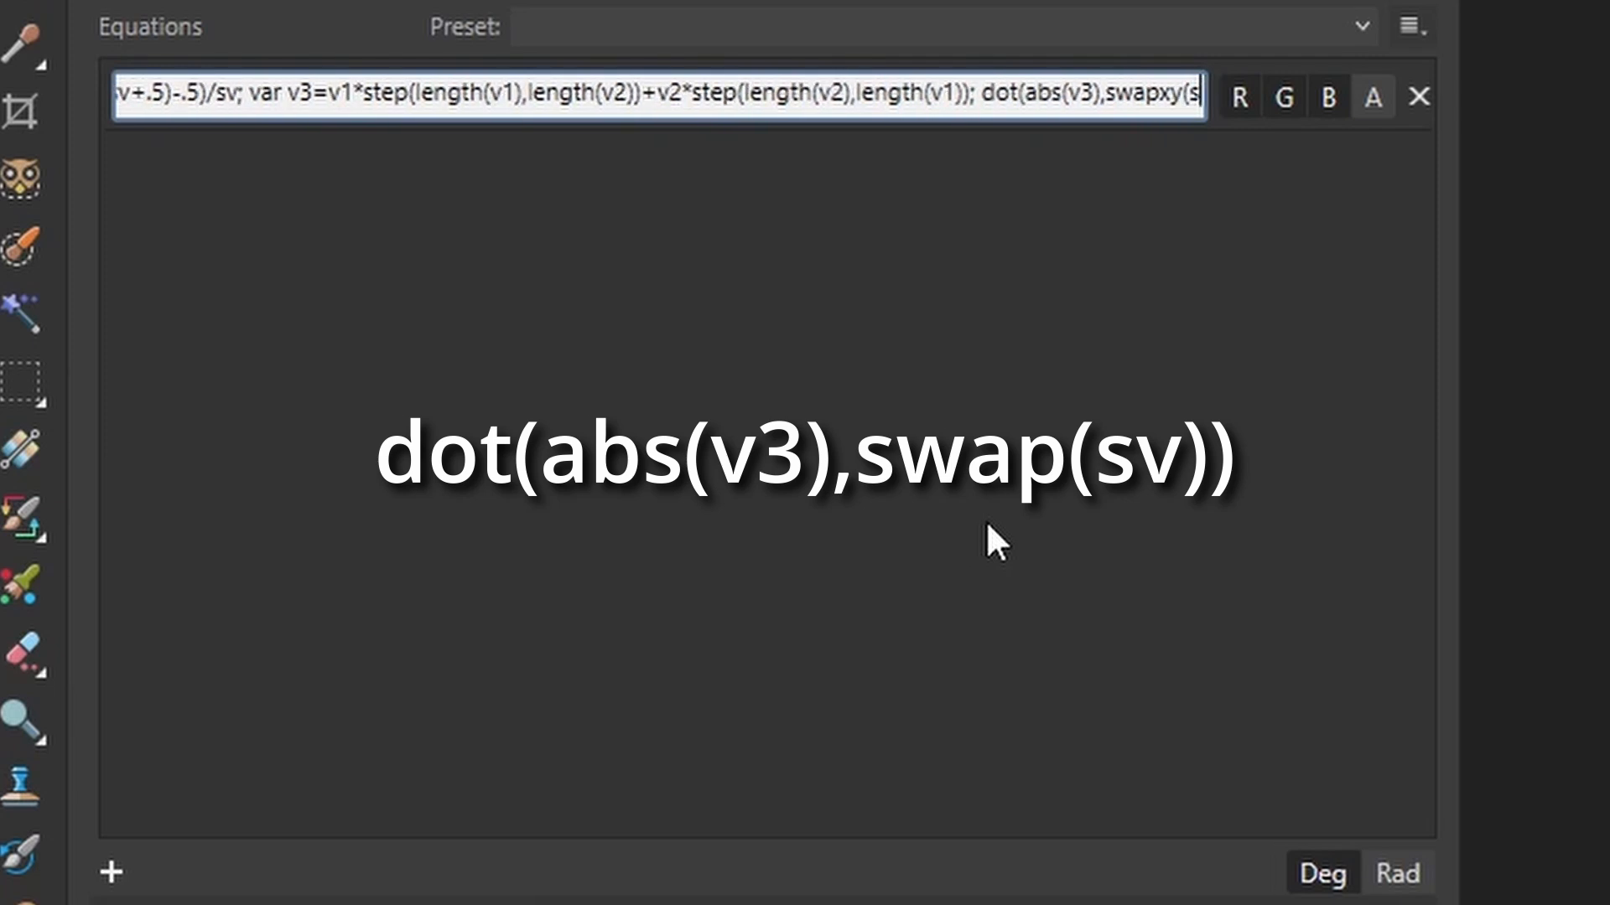
{"action": "type", "text": "v))"}
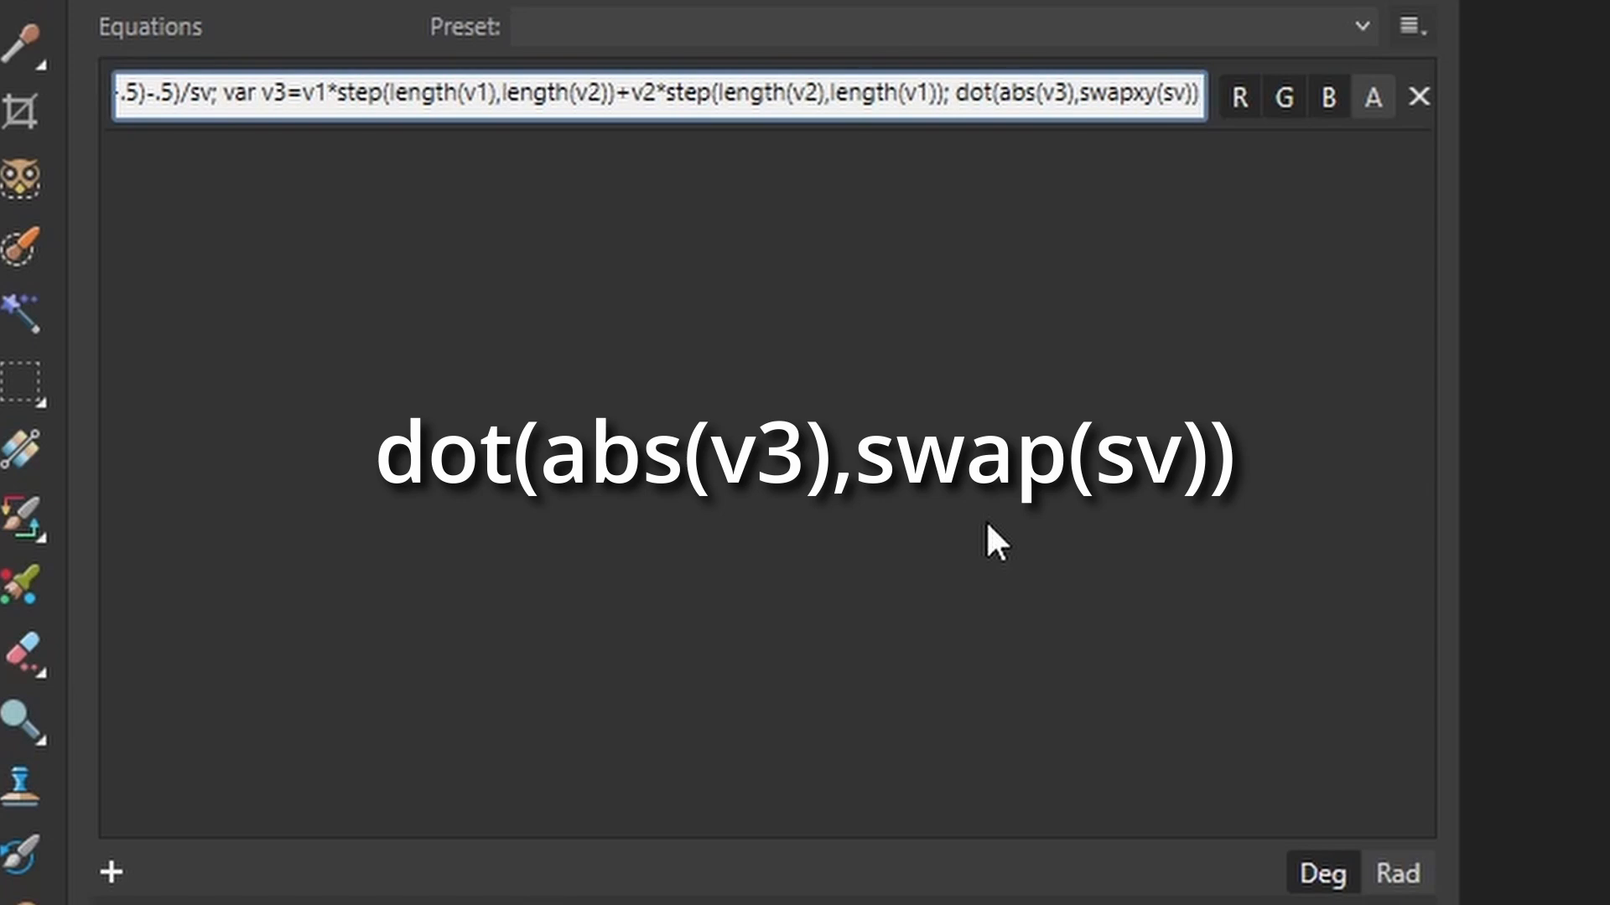
{"action": "key", "text": "Return"}
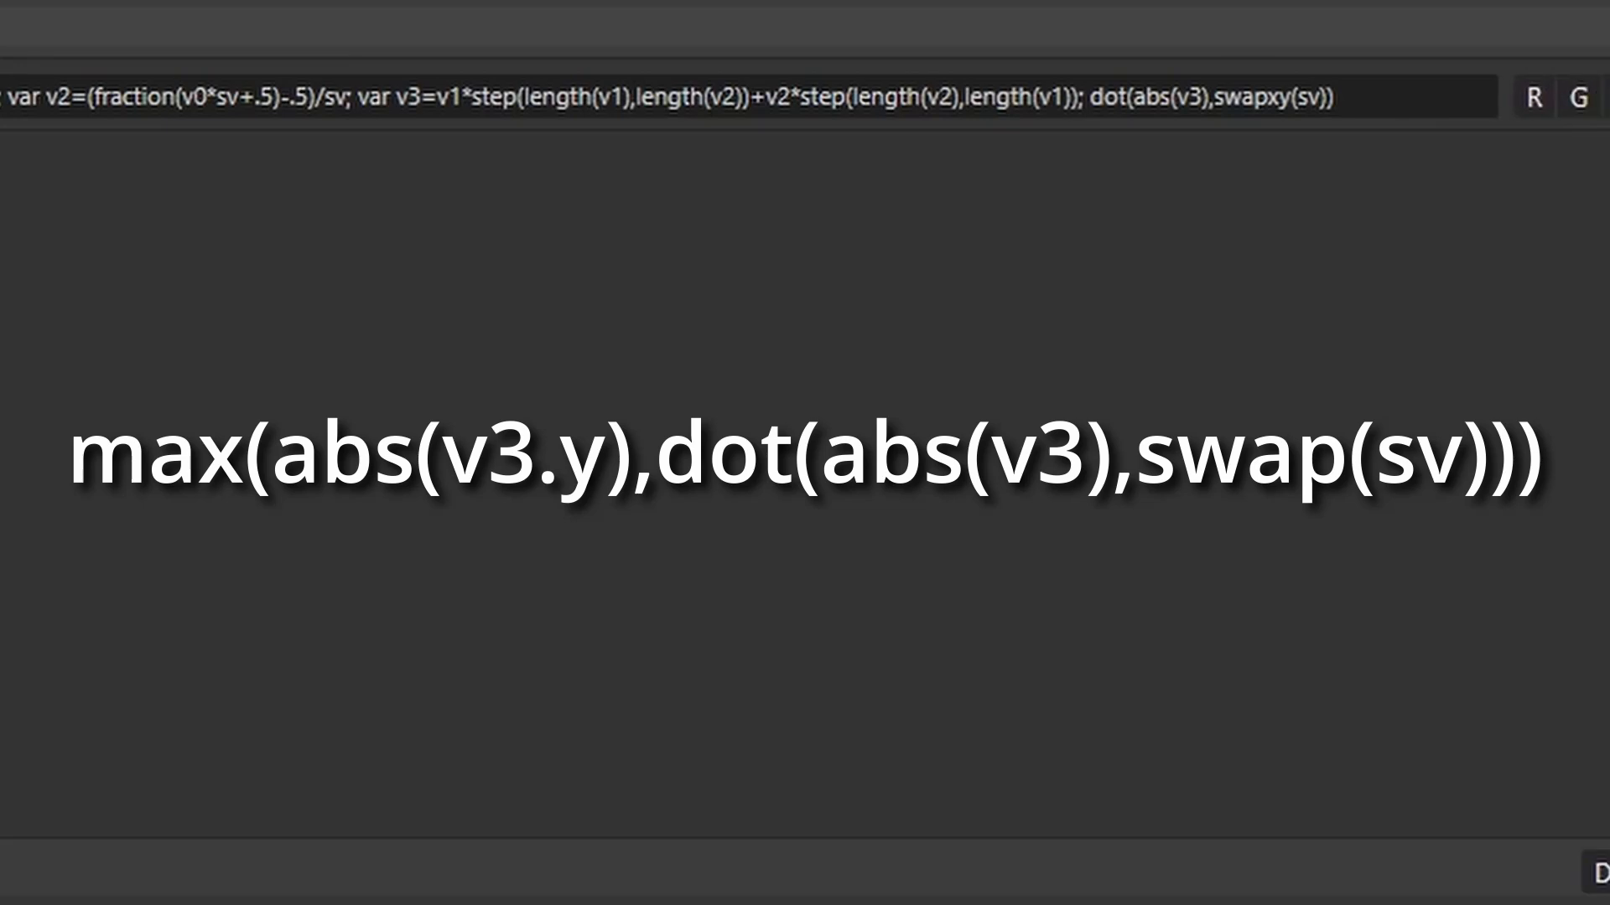
Step: Wrap the final dot term so it reads max(abs(v3.y),dot(abs(v3),swapxy(sv))), and apply the equation
{"action": "left_click", "coordinate": [1088, 99]}
{"action": "left_click", "coordinate": [1093, 99]}
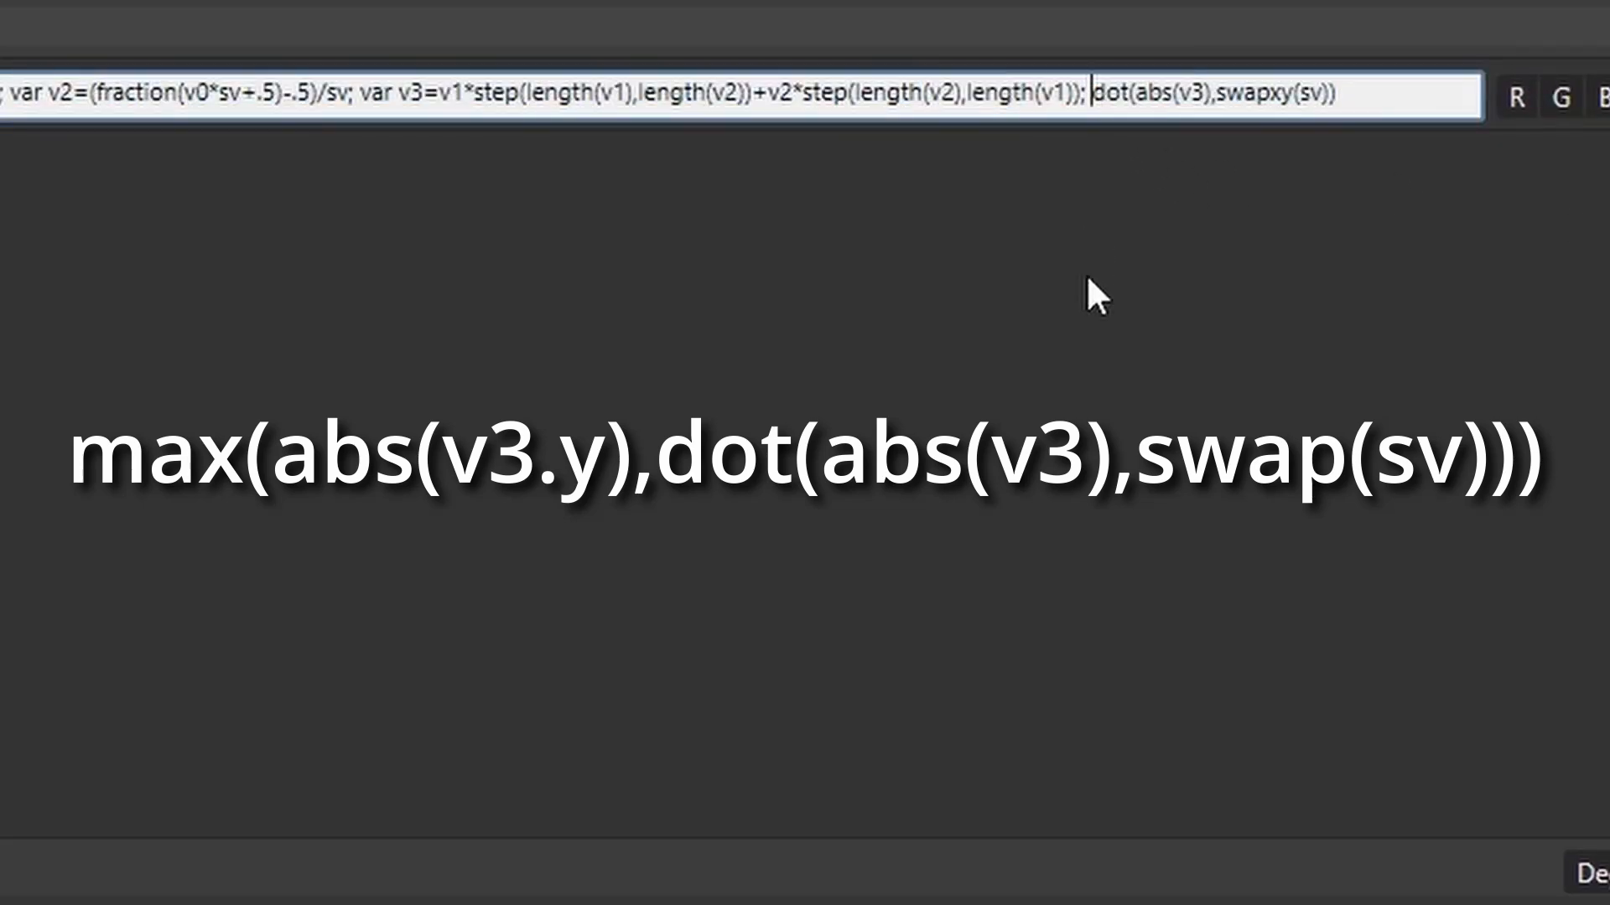
{"action": "type", "text": "max("}
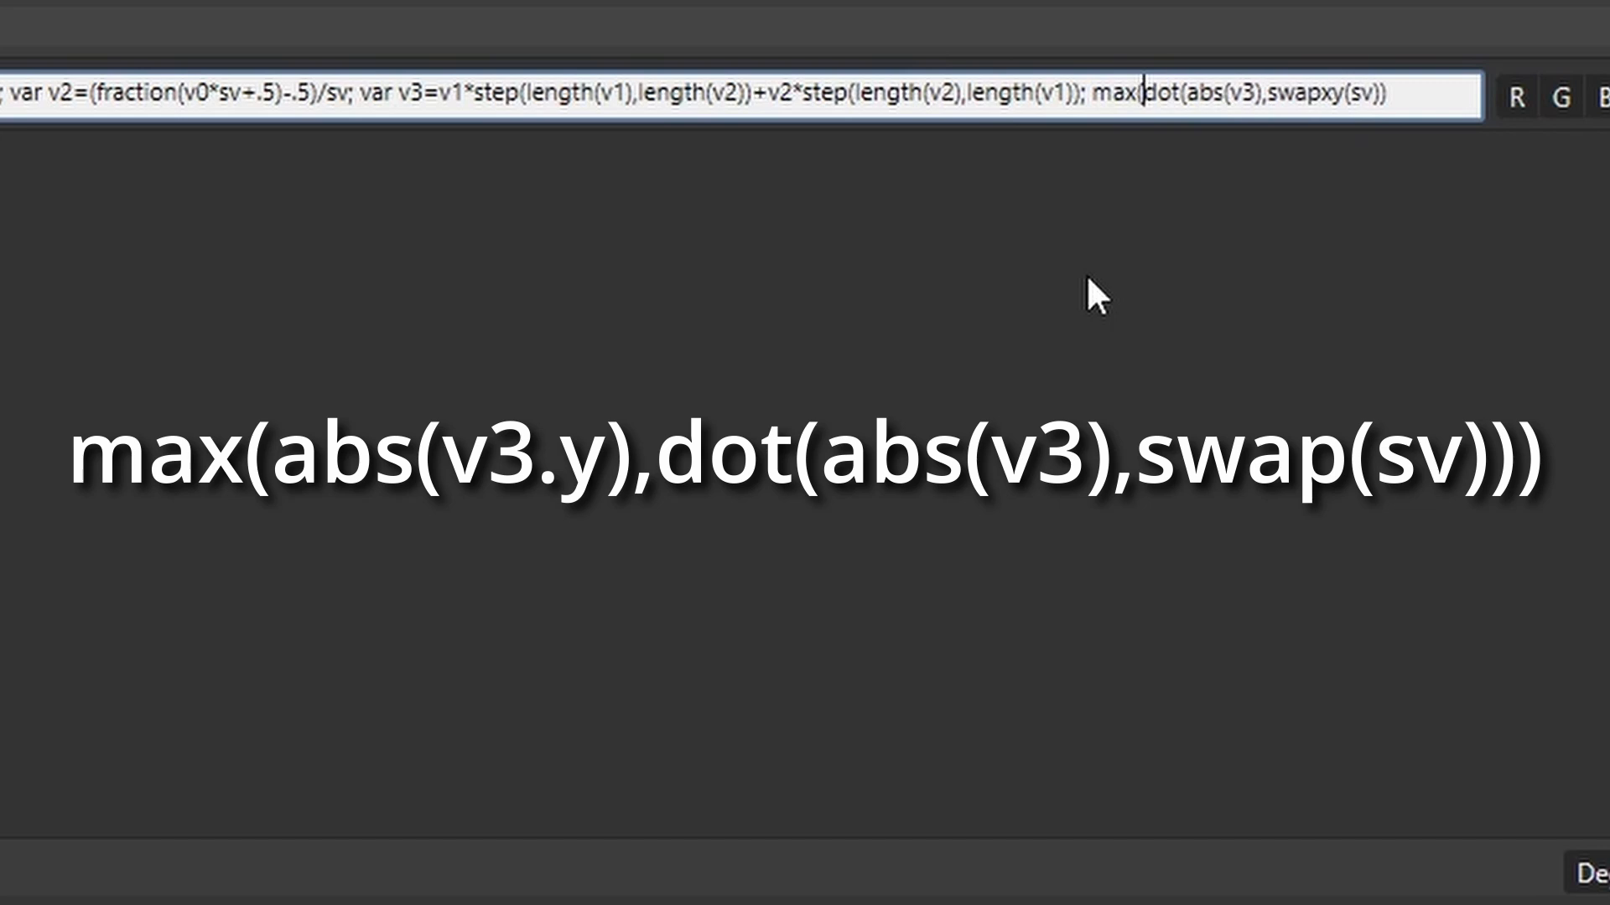
{"action": "type", "text": "abs("}
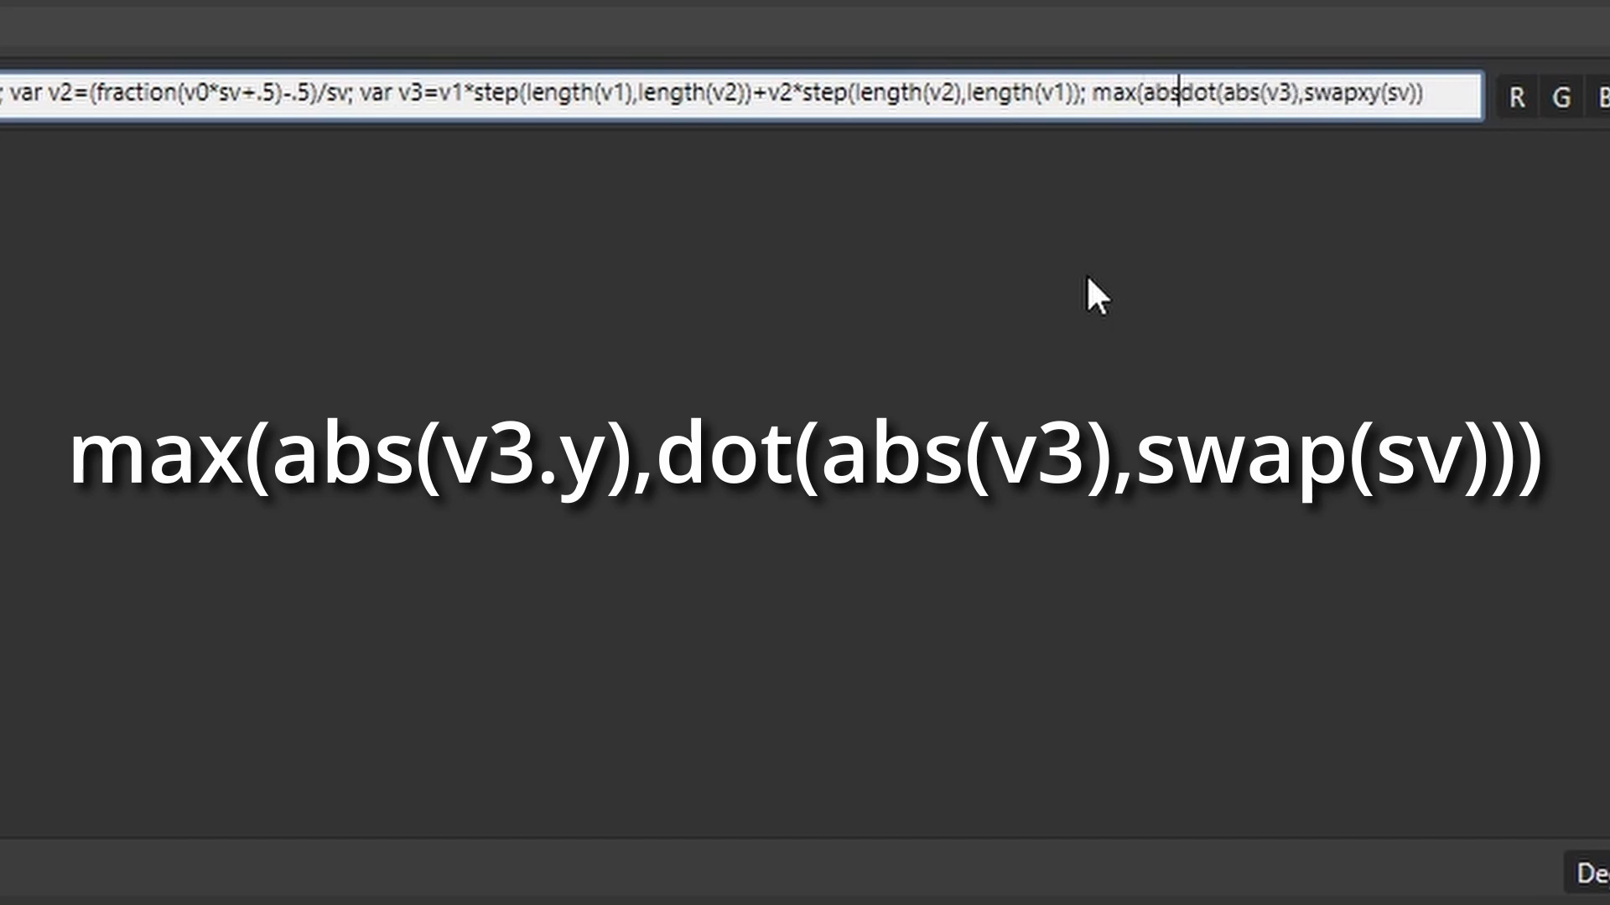
{"action": "type", "text": "v3."}
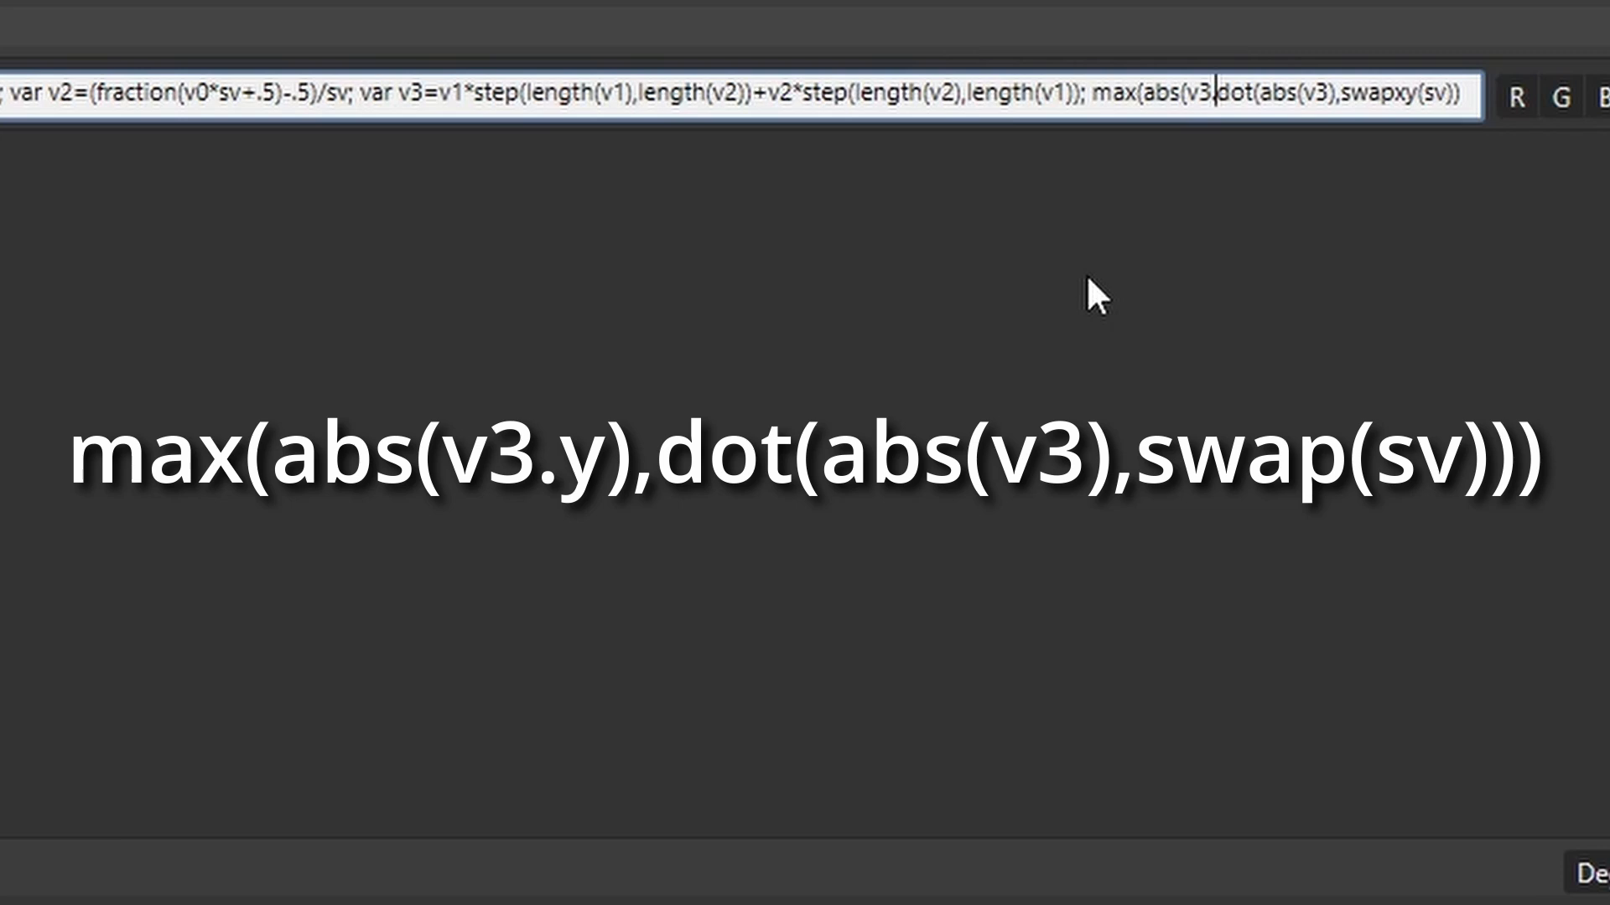
{"action": "type", "text": "y),"}
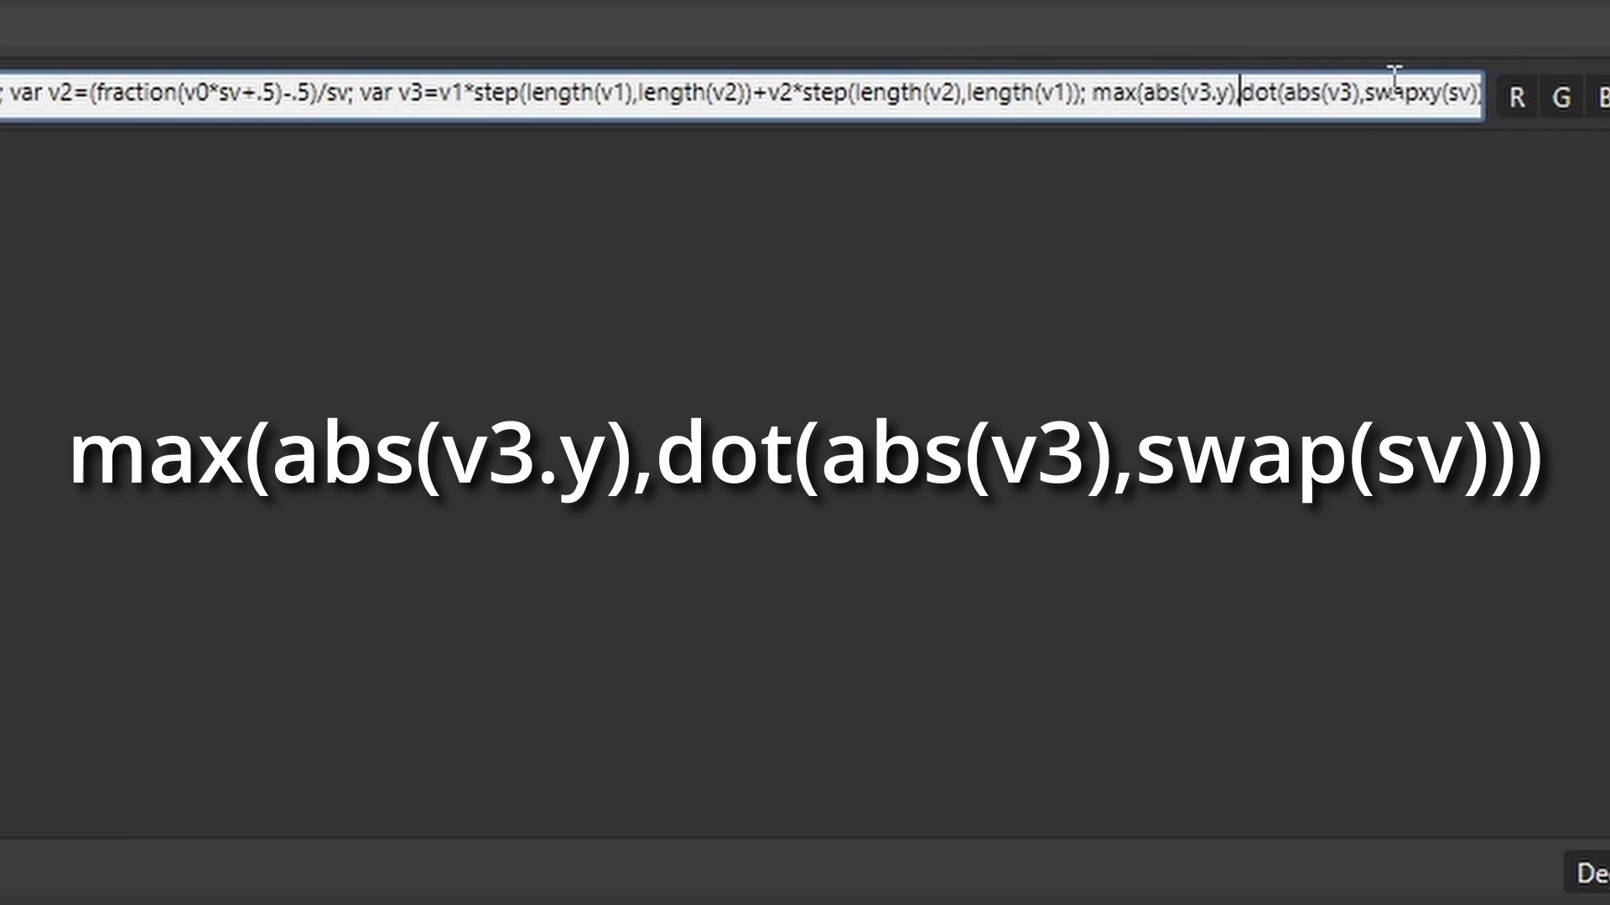
{"action": "left_click_drag", "start_coordinate": [1385, 93], "coordinate": [1480, 93]}
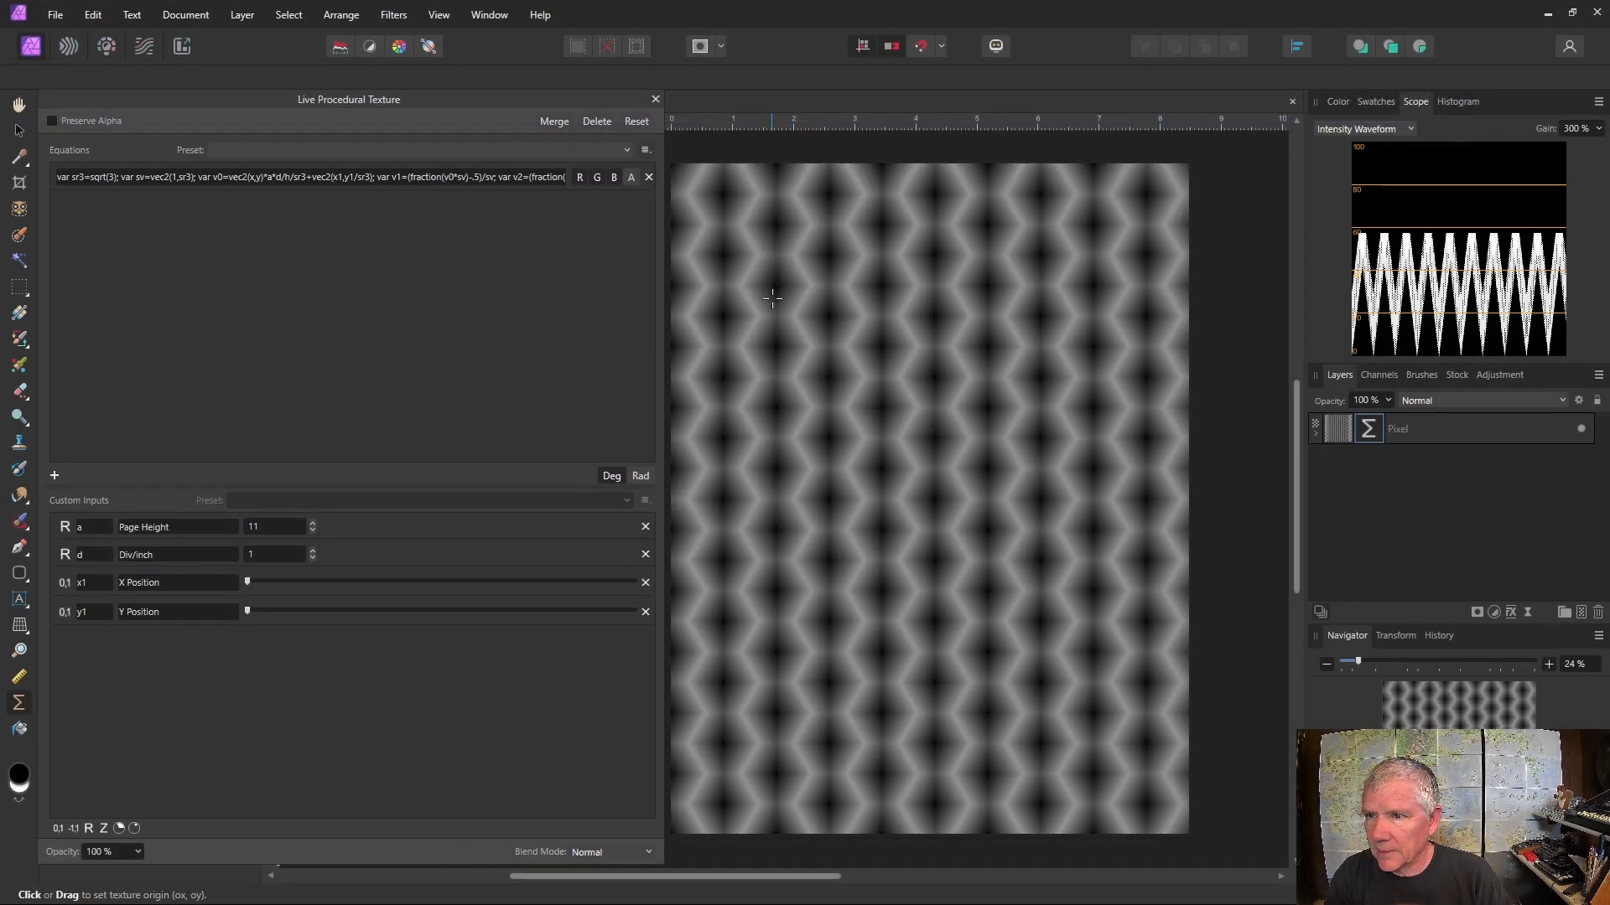
Step: Insert 2* directly before abs(v3.y) inside the max expression and apply the equation
{"action": "left_click_drag", "start_coordinate": [659, 318], "coordinate": [1274, 297]}
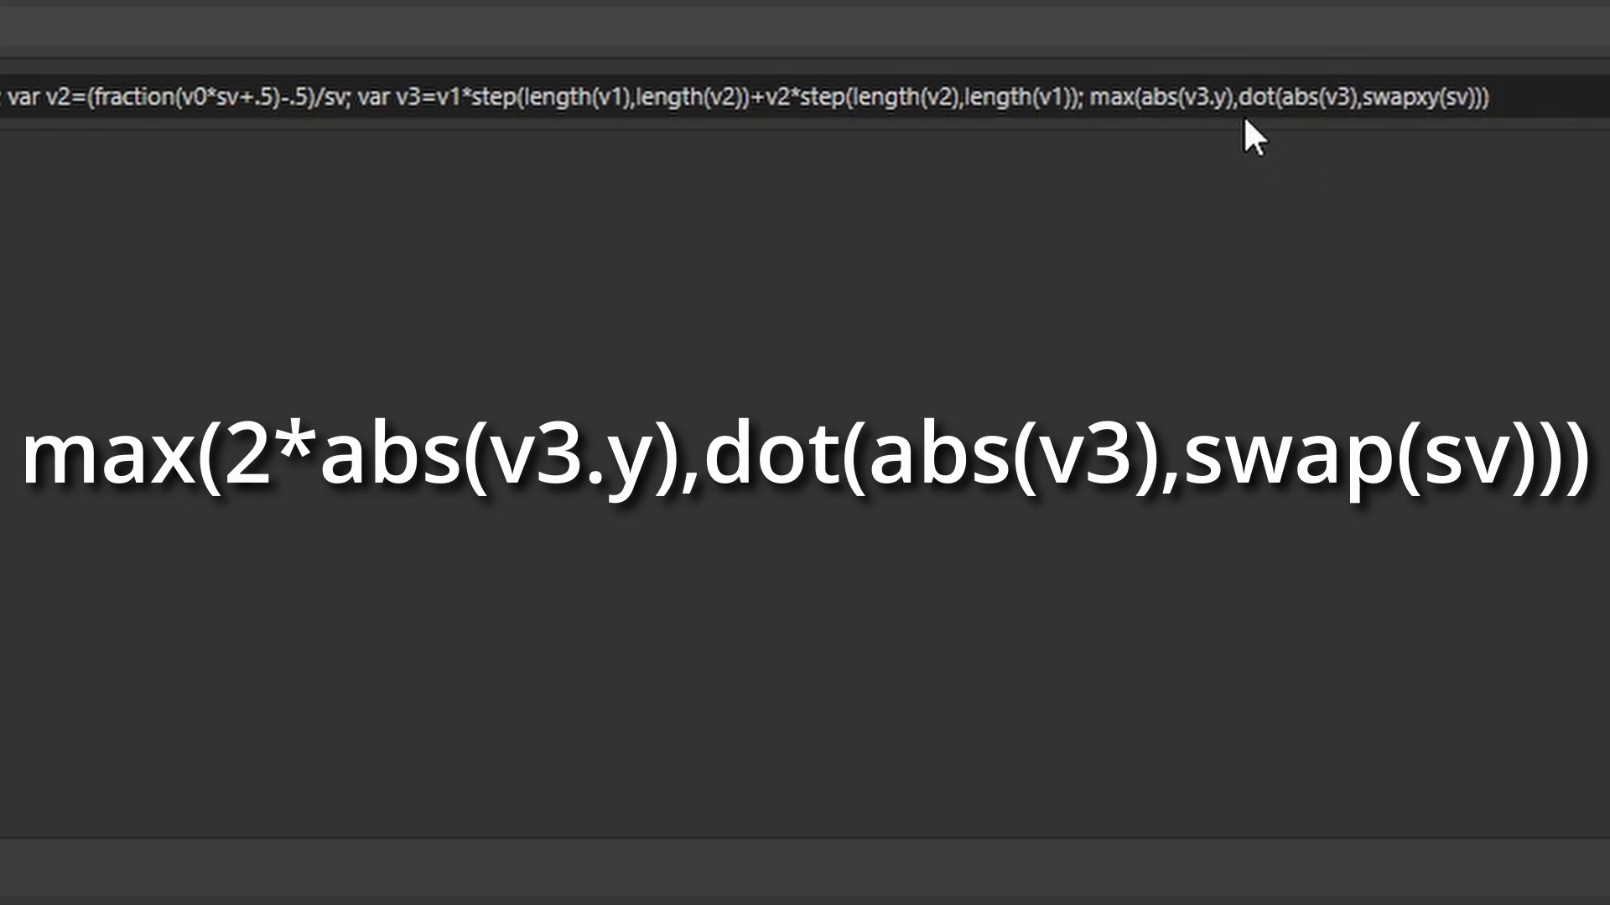
{"action": "left_click", "coordinate": [1230, 102]}
{"action": "left_click", "coordinate": [1233, 102]}
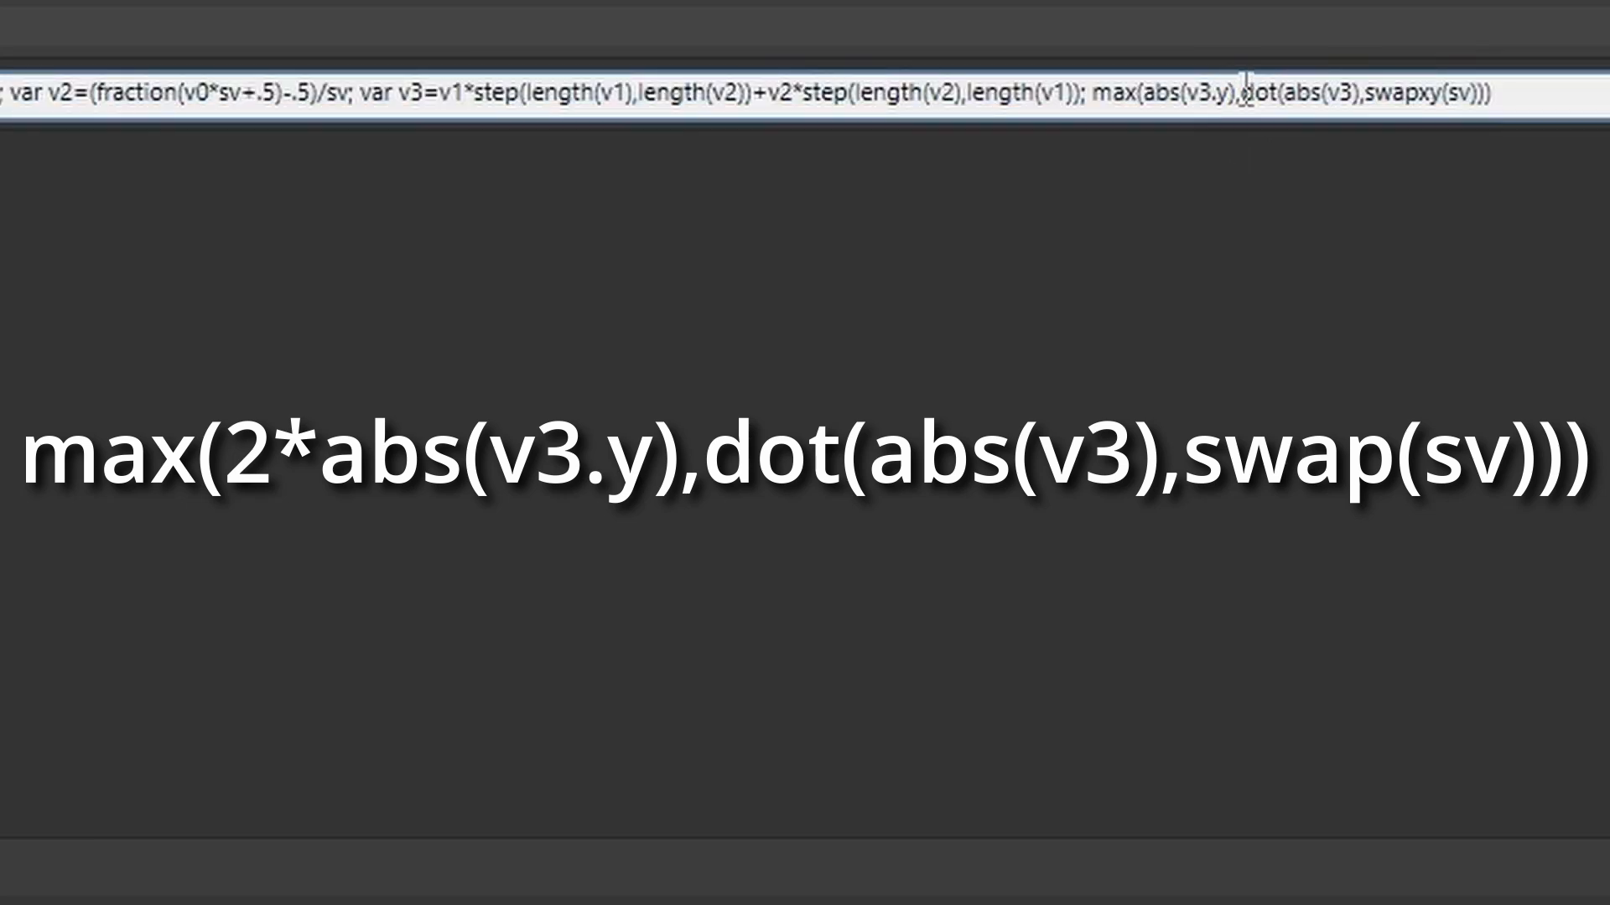
{"action": "left_click", "coordinate": [1142, 92]}
{"action": "type", "text": "2"}
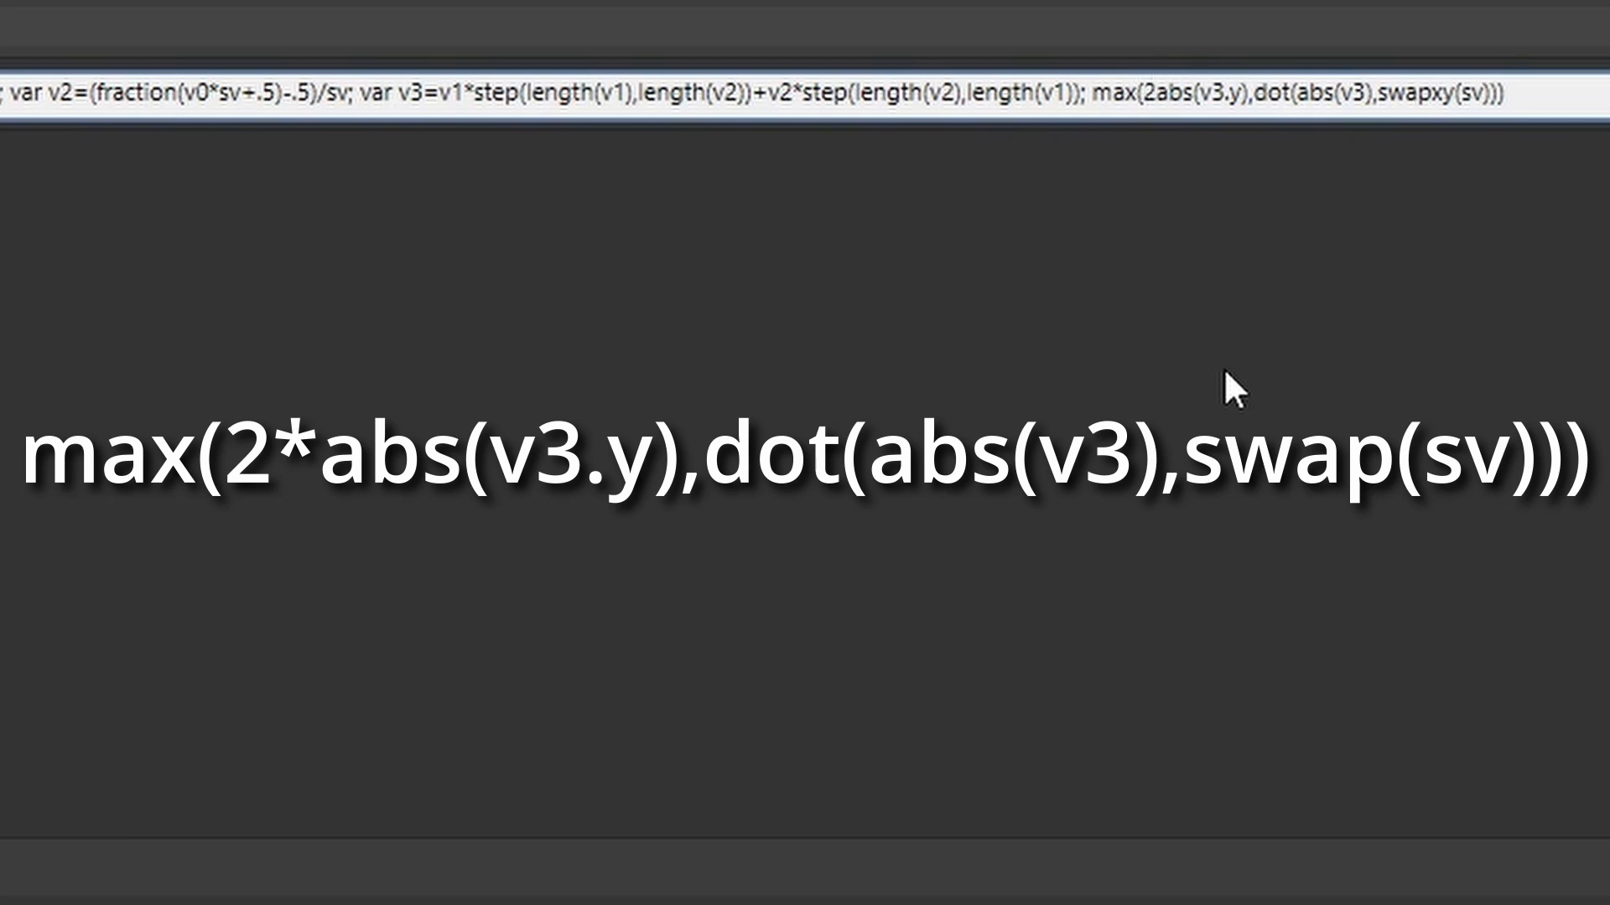
{"action": "type", "text": "2*"}
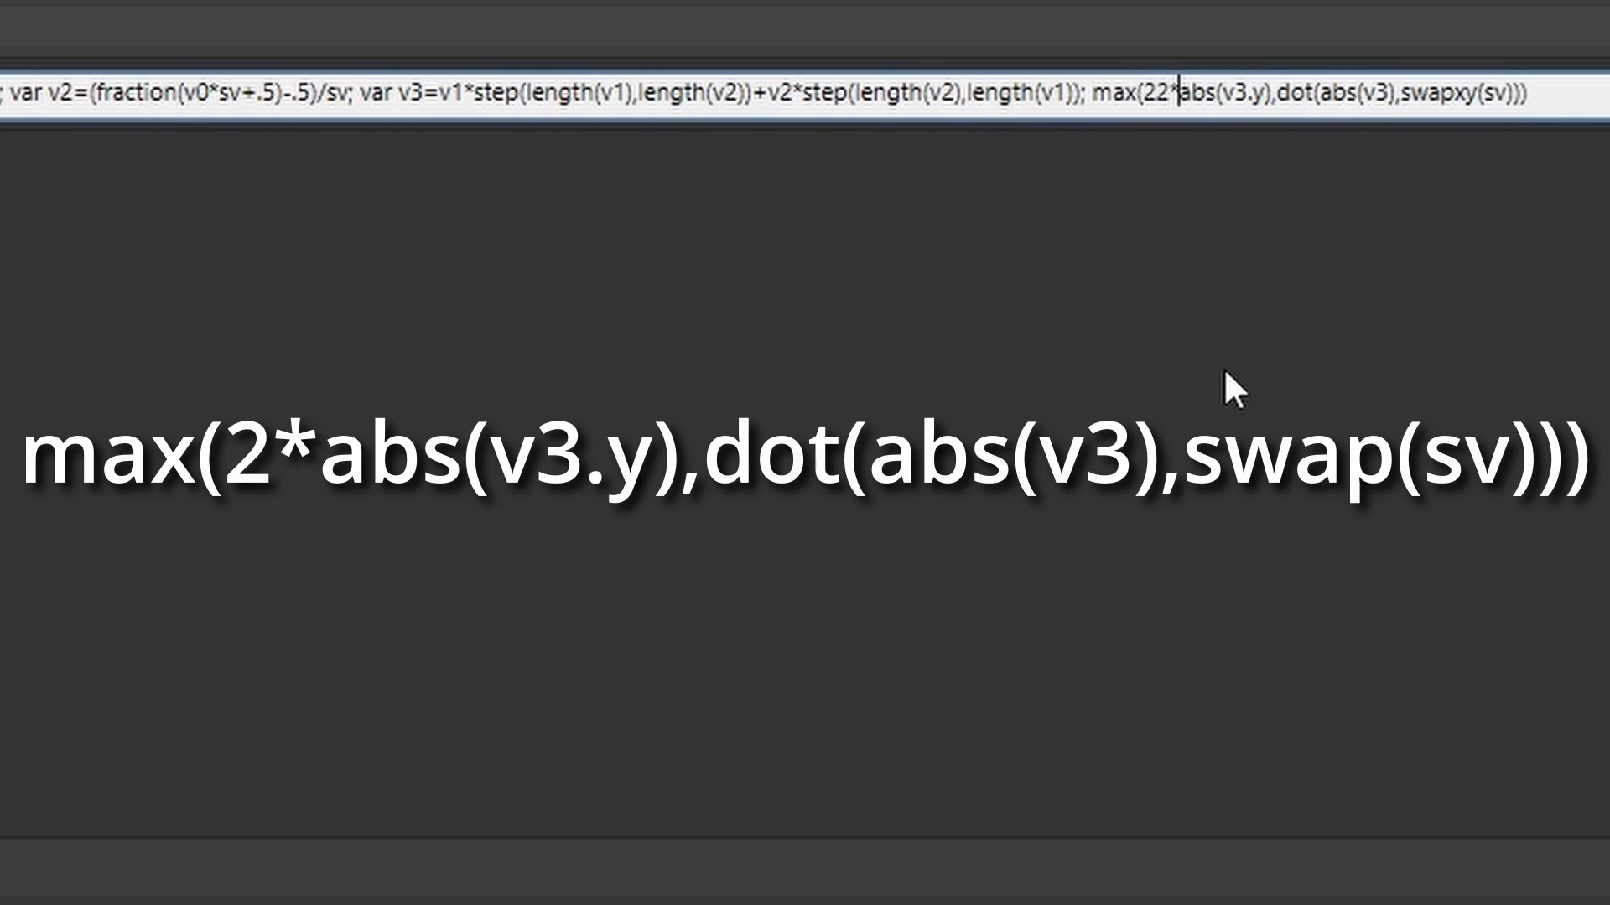
{"action": "key", "text": "BackSpace"}
{"action": "key", "text": "BackSpace"}
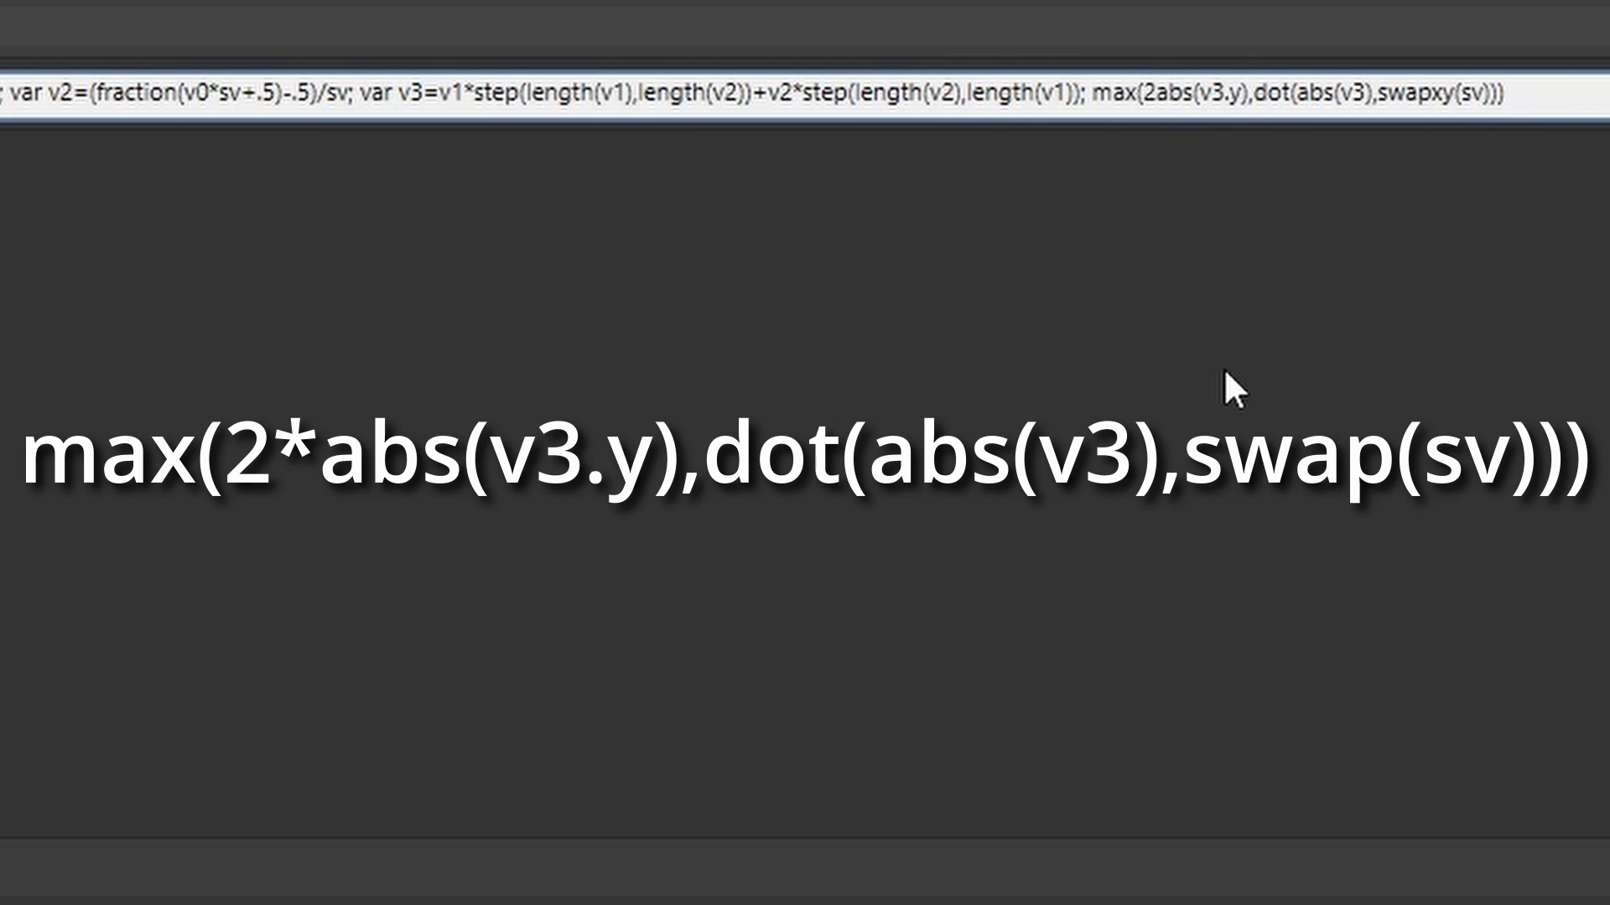
{"action": "type", "text": "*"}
{"action": "key", "text": "Return"}
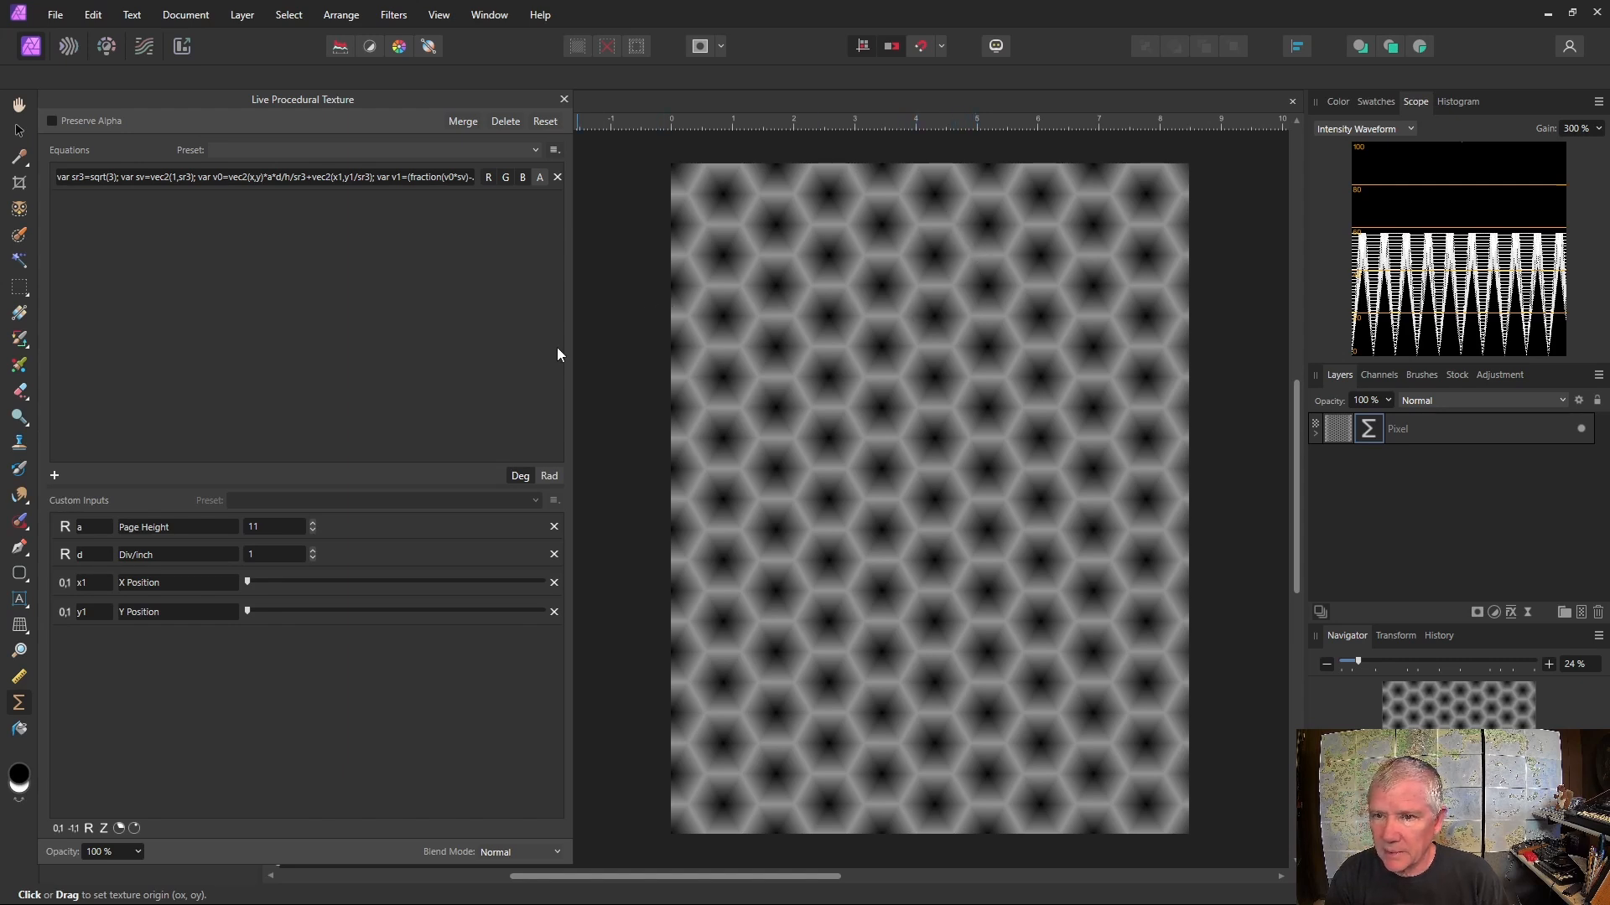
Step: Widen the dialog and add a 0–1 custom input named e with the description Line Width
{"action": "left_click_drag", "start_coordinate": [568, 349], "coordinate": [1260, 359]}
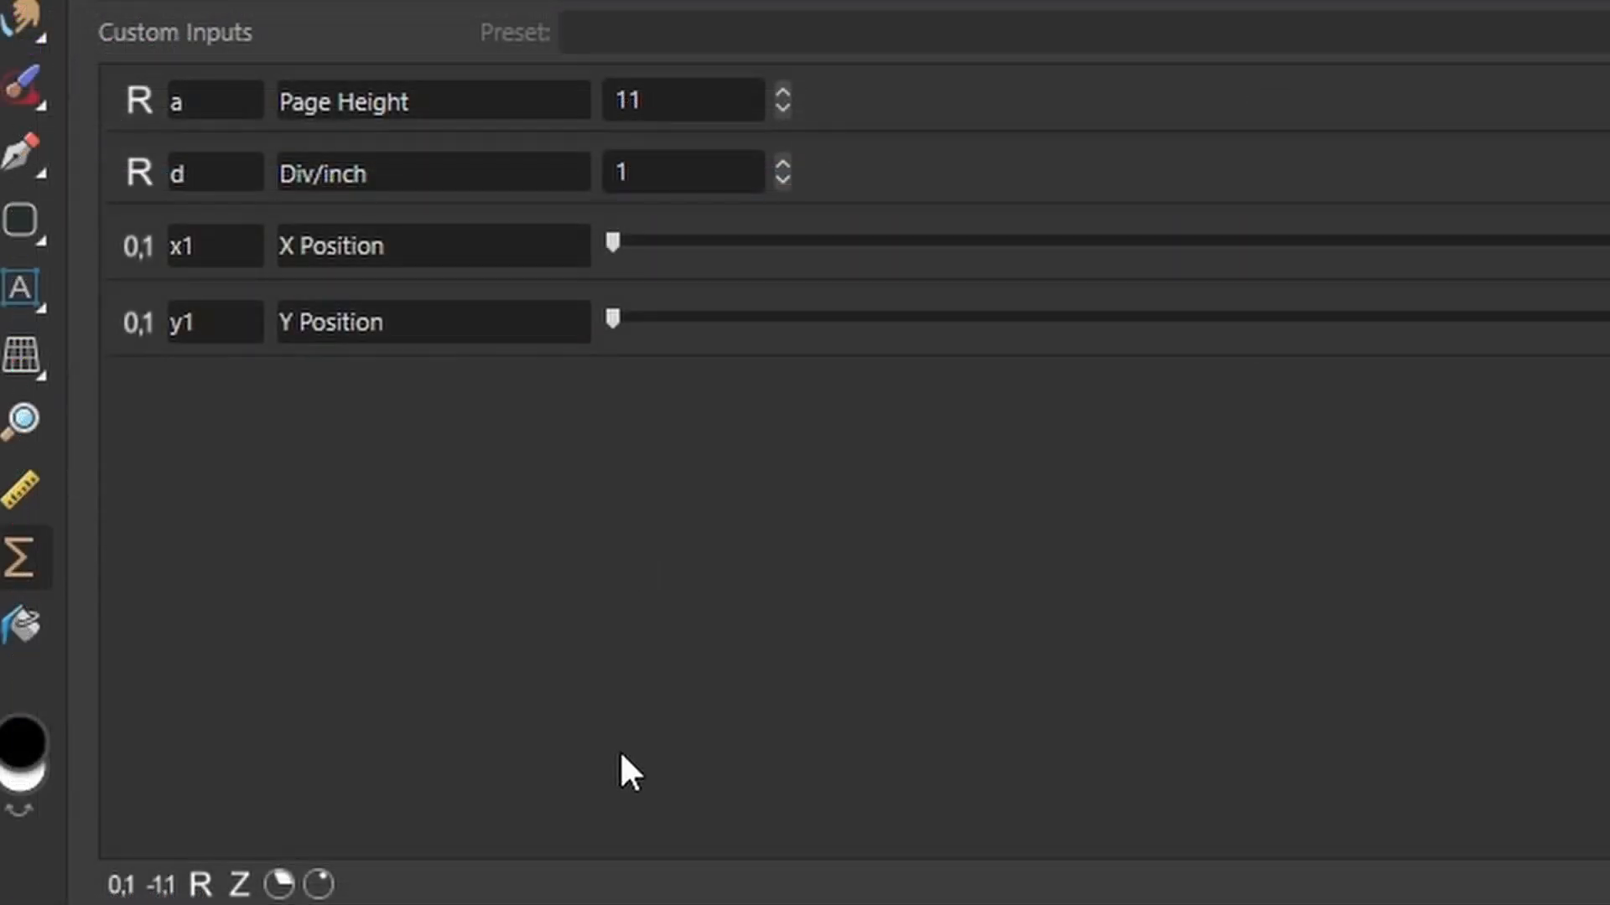
{"action": "left_click", "coordinate": [120, 886]}
{"action": "double_click", "coordinate": [223, 407]}
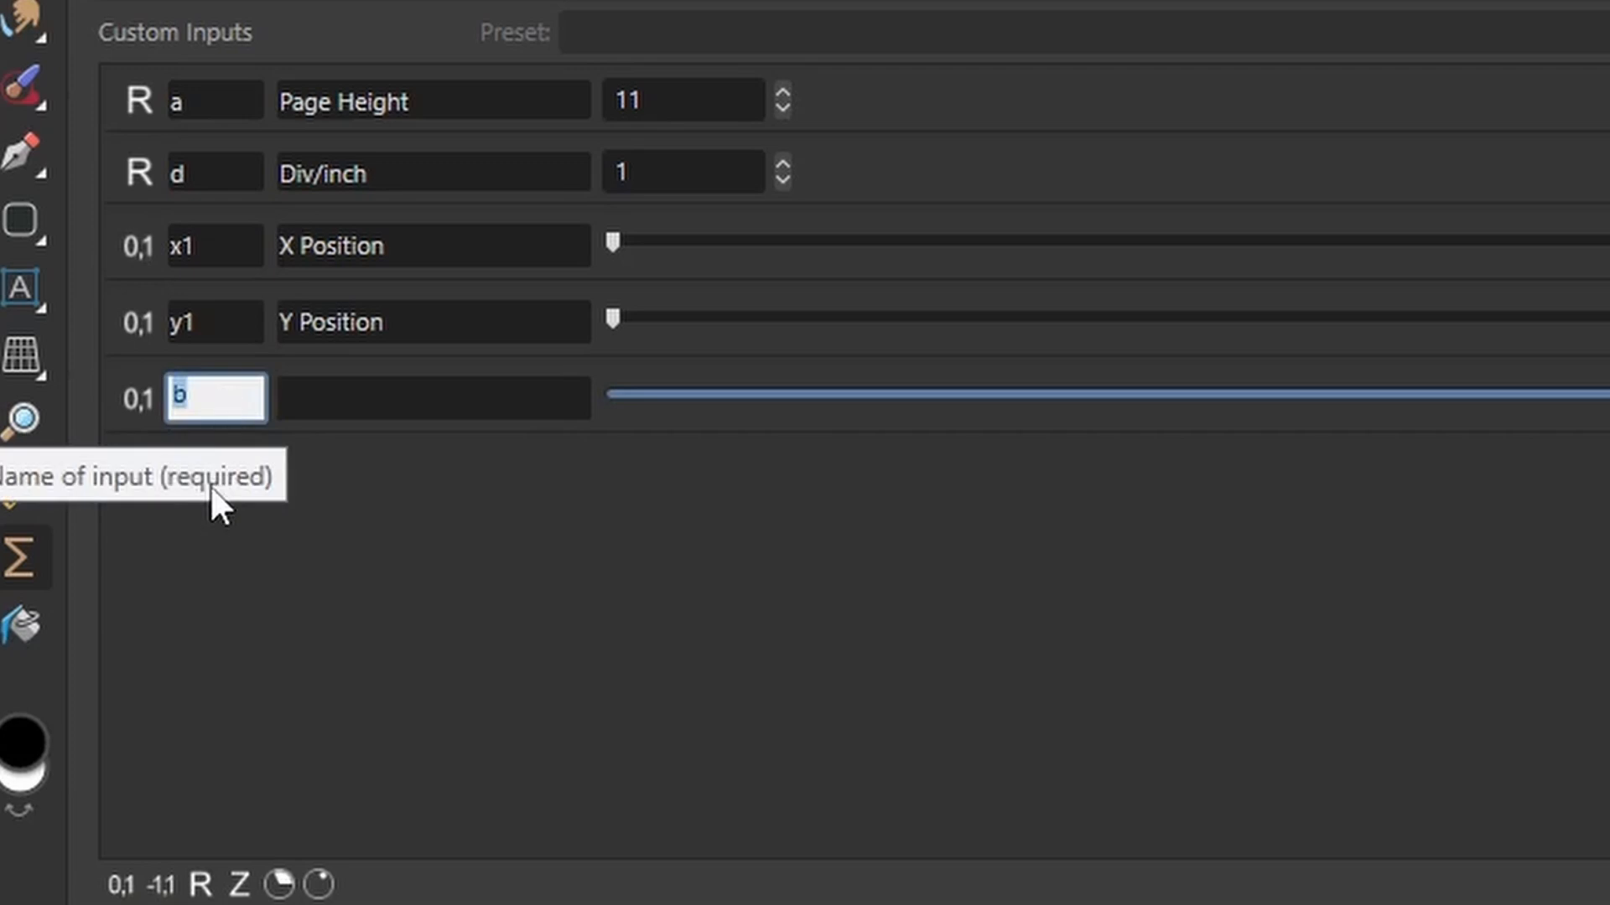
{"action": "type", "text": "e"}
{"action": "left_click", "coordinate": [314, 402]}
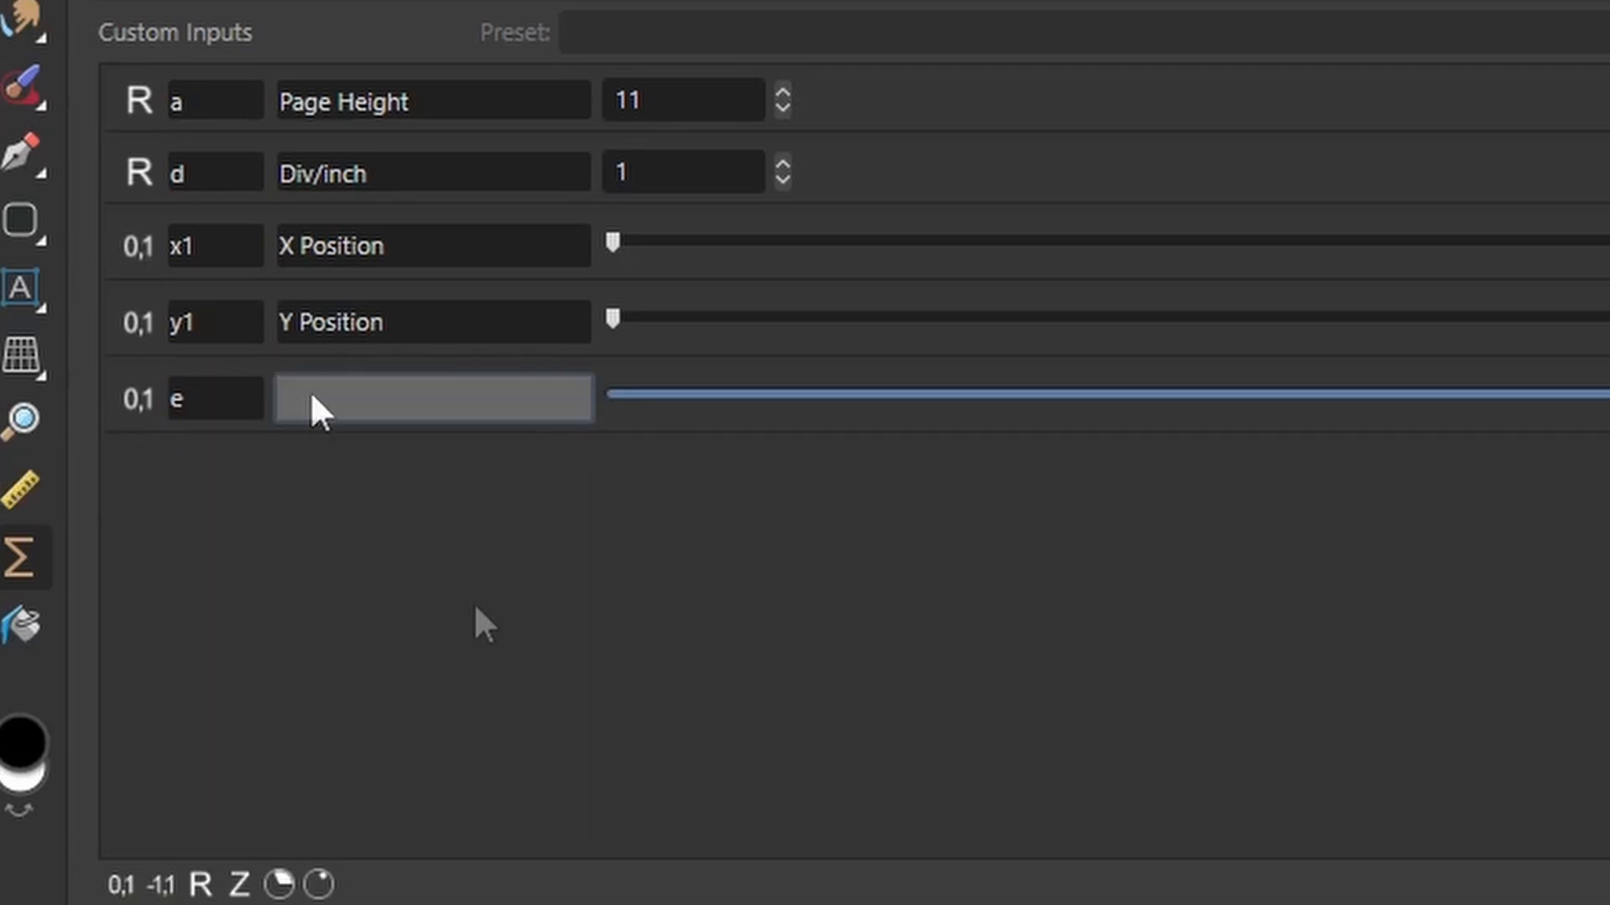
{"action": "type", "text": "Line"}
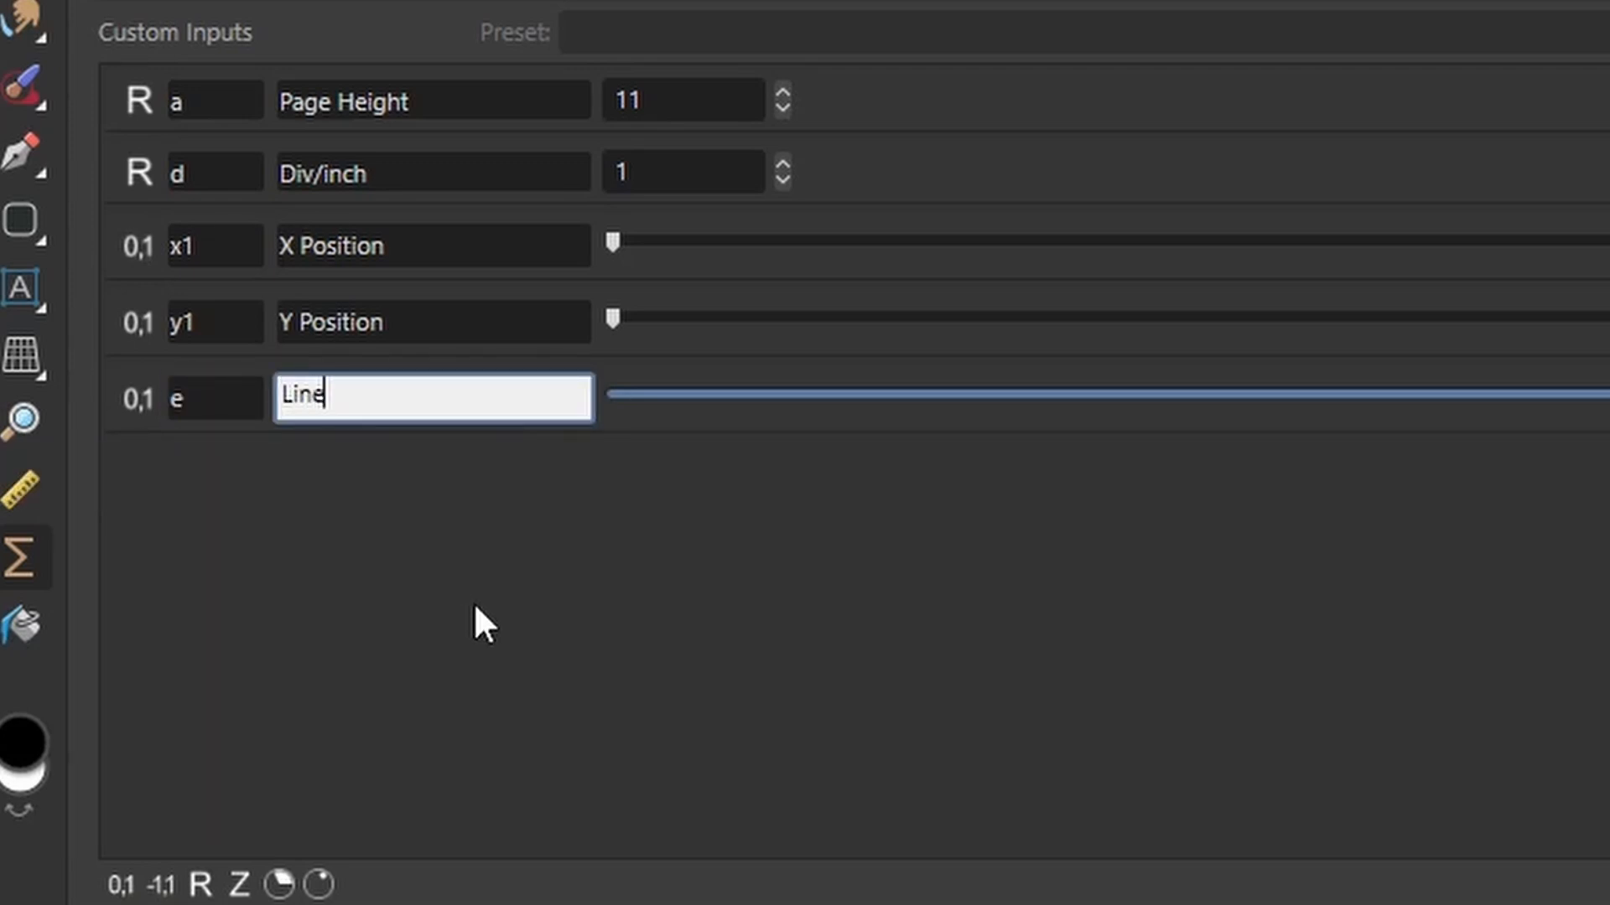
{"action": "type", "text": " Width"}
{"action": "key", "text": "Return"}
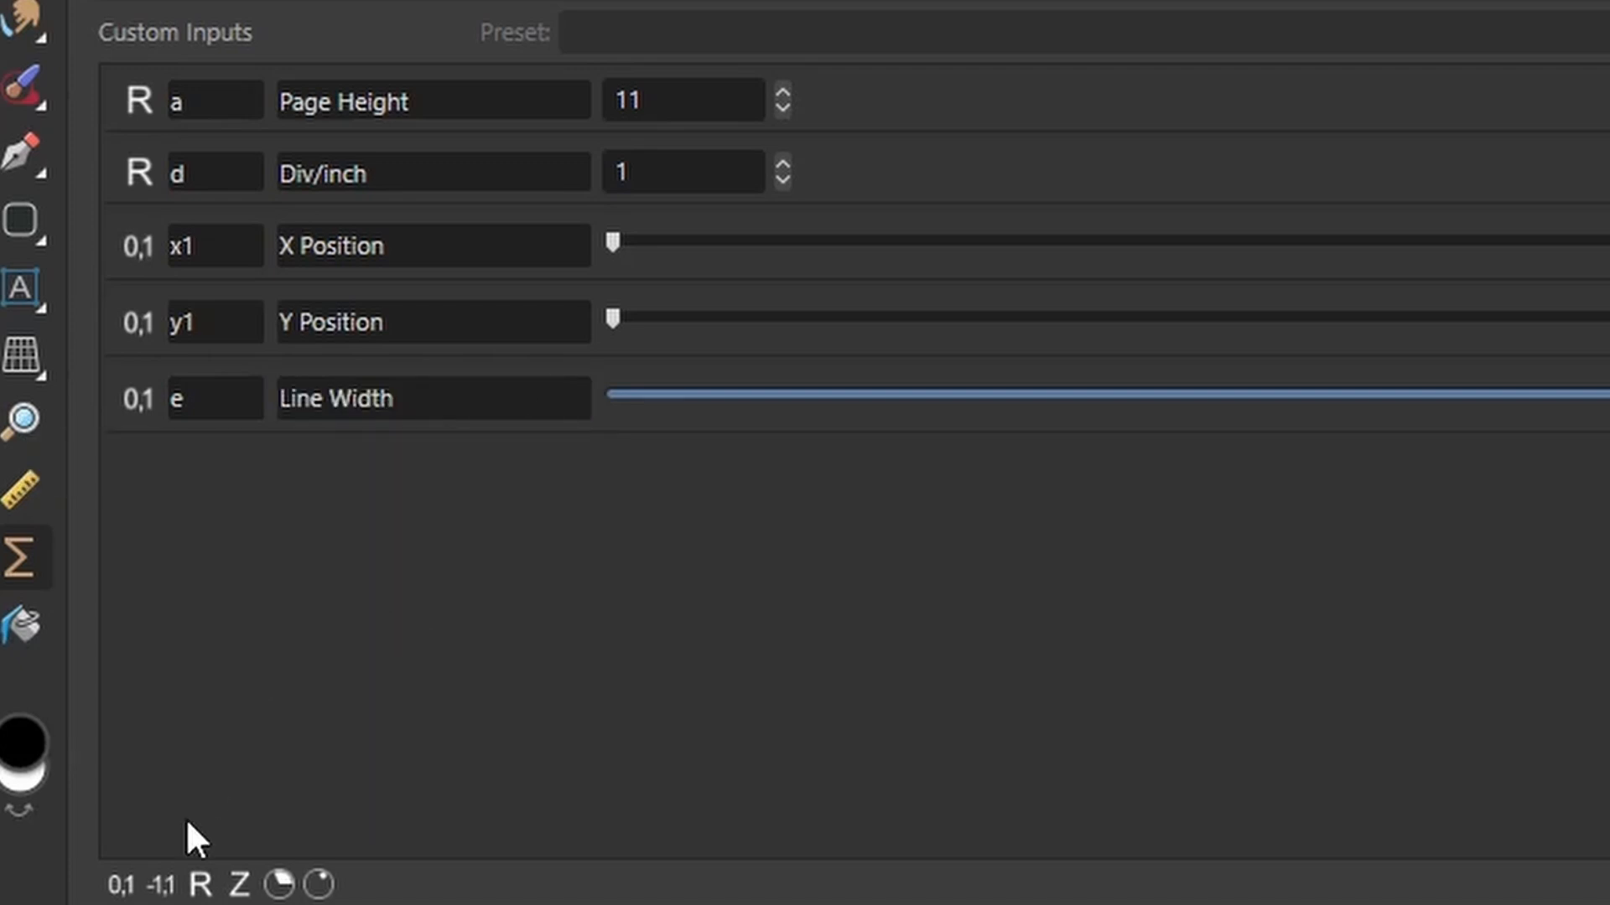
Step: Add another 0–1 custom input named s with the description Smooth
{"action": "left_click", "coordinate": [121, 886]}
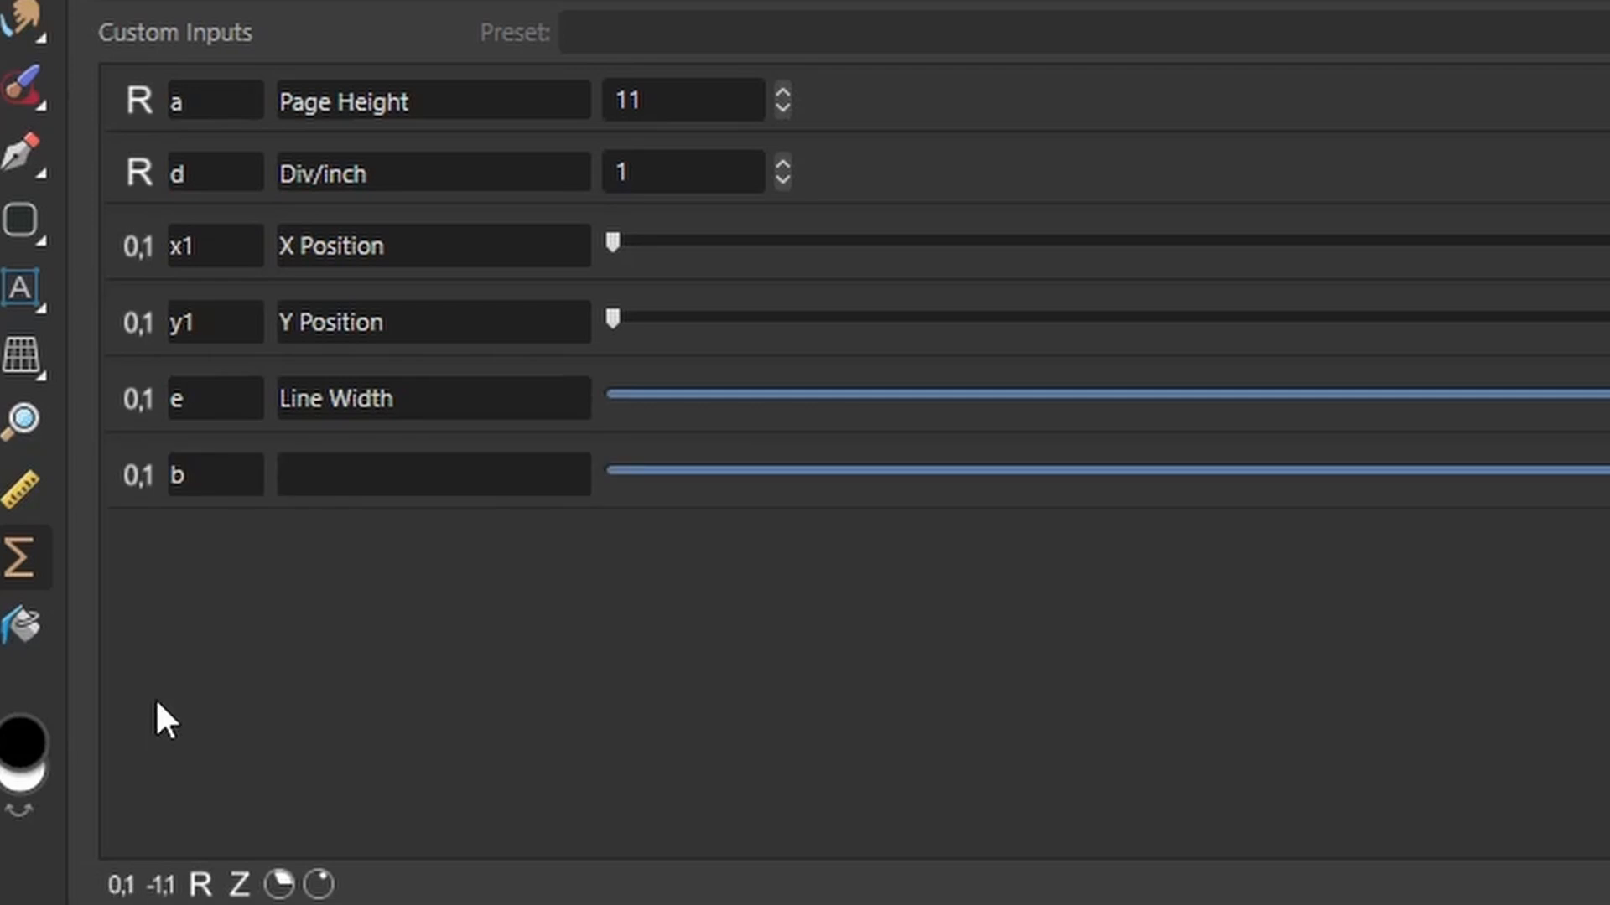
{"action": "double_click", "coordinate": [213, 457]}
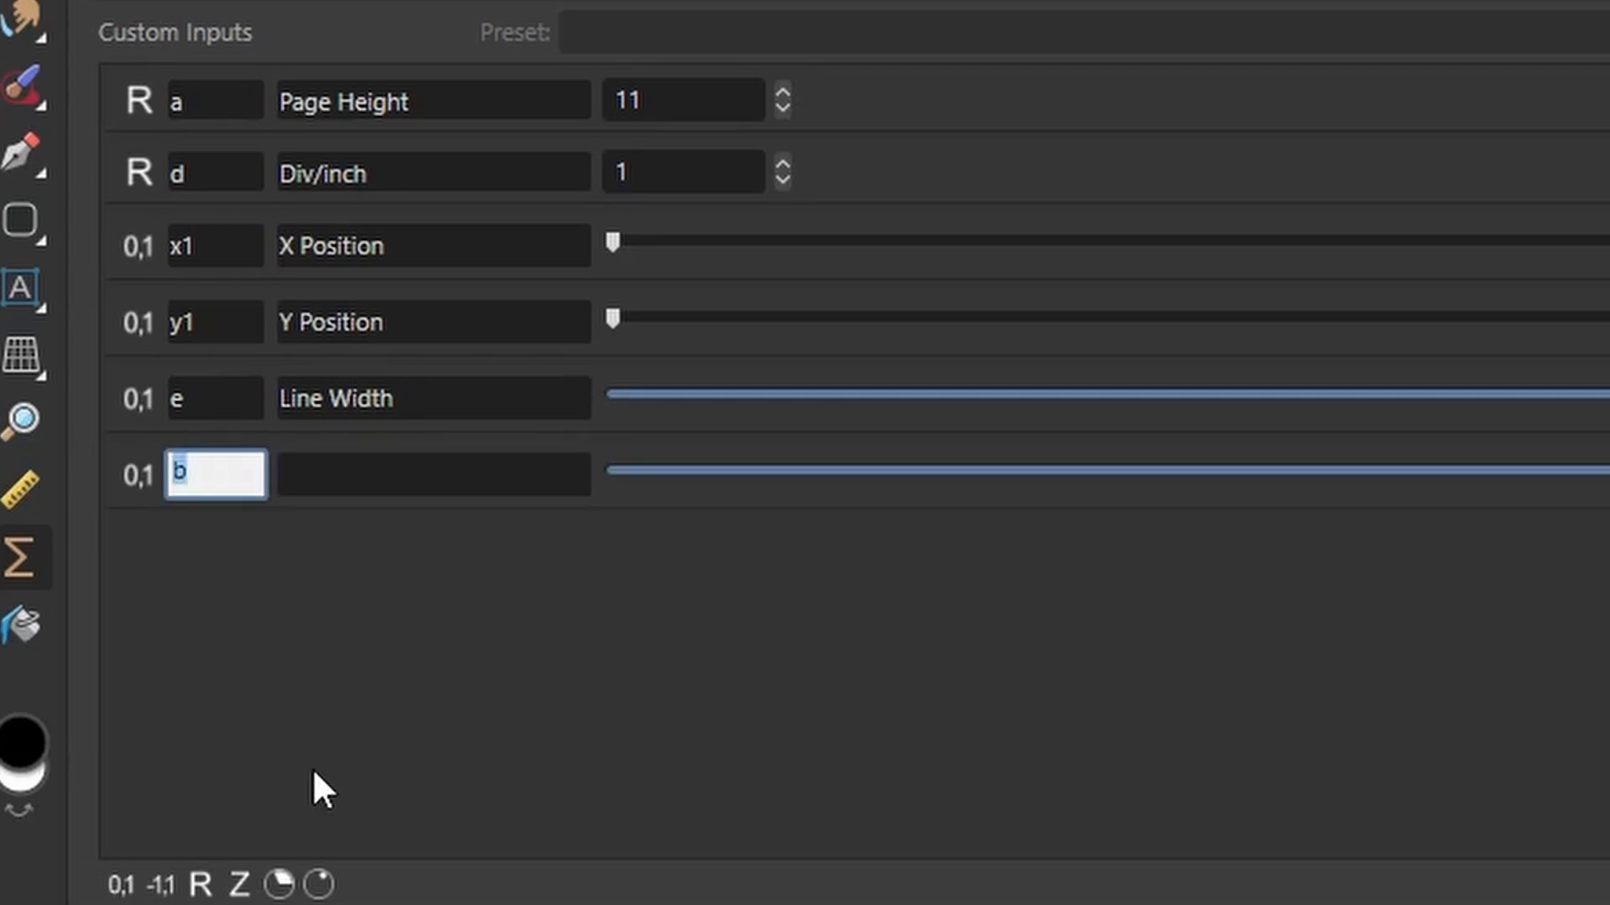
{"action": "type", "text": "s"}
{"action": "left_click", "coordinate": [336, 474]}
{"action": "type", "text": "Smoo"}
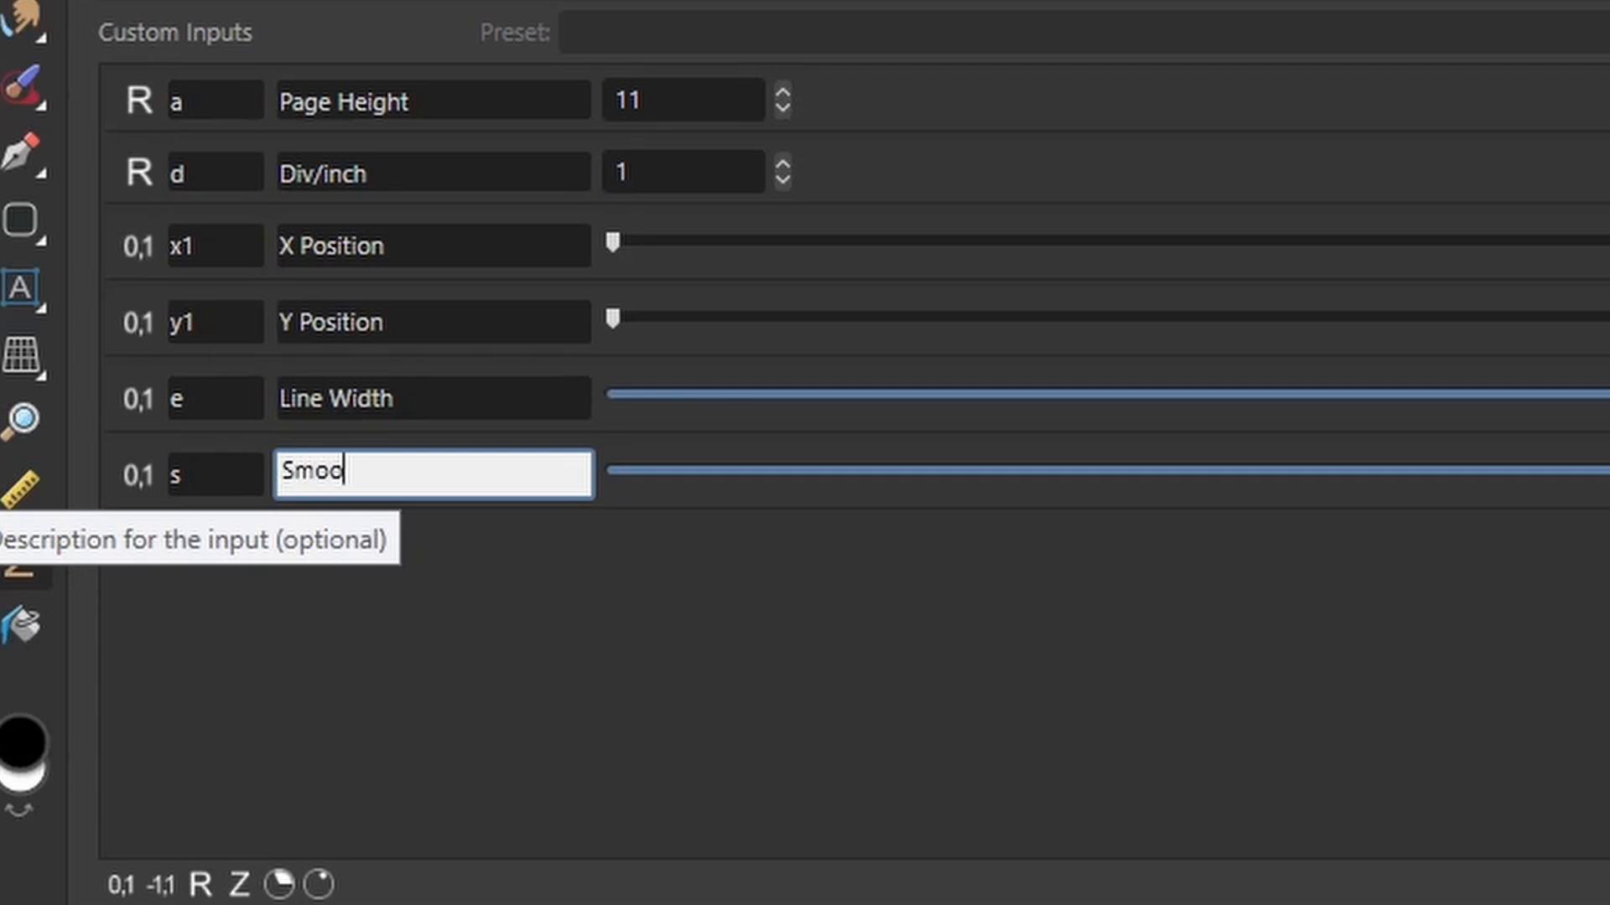
{"action": "type", "text": "th"}
{"action": "left_click", "coordinate": [520, 597]}
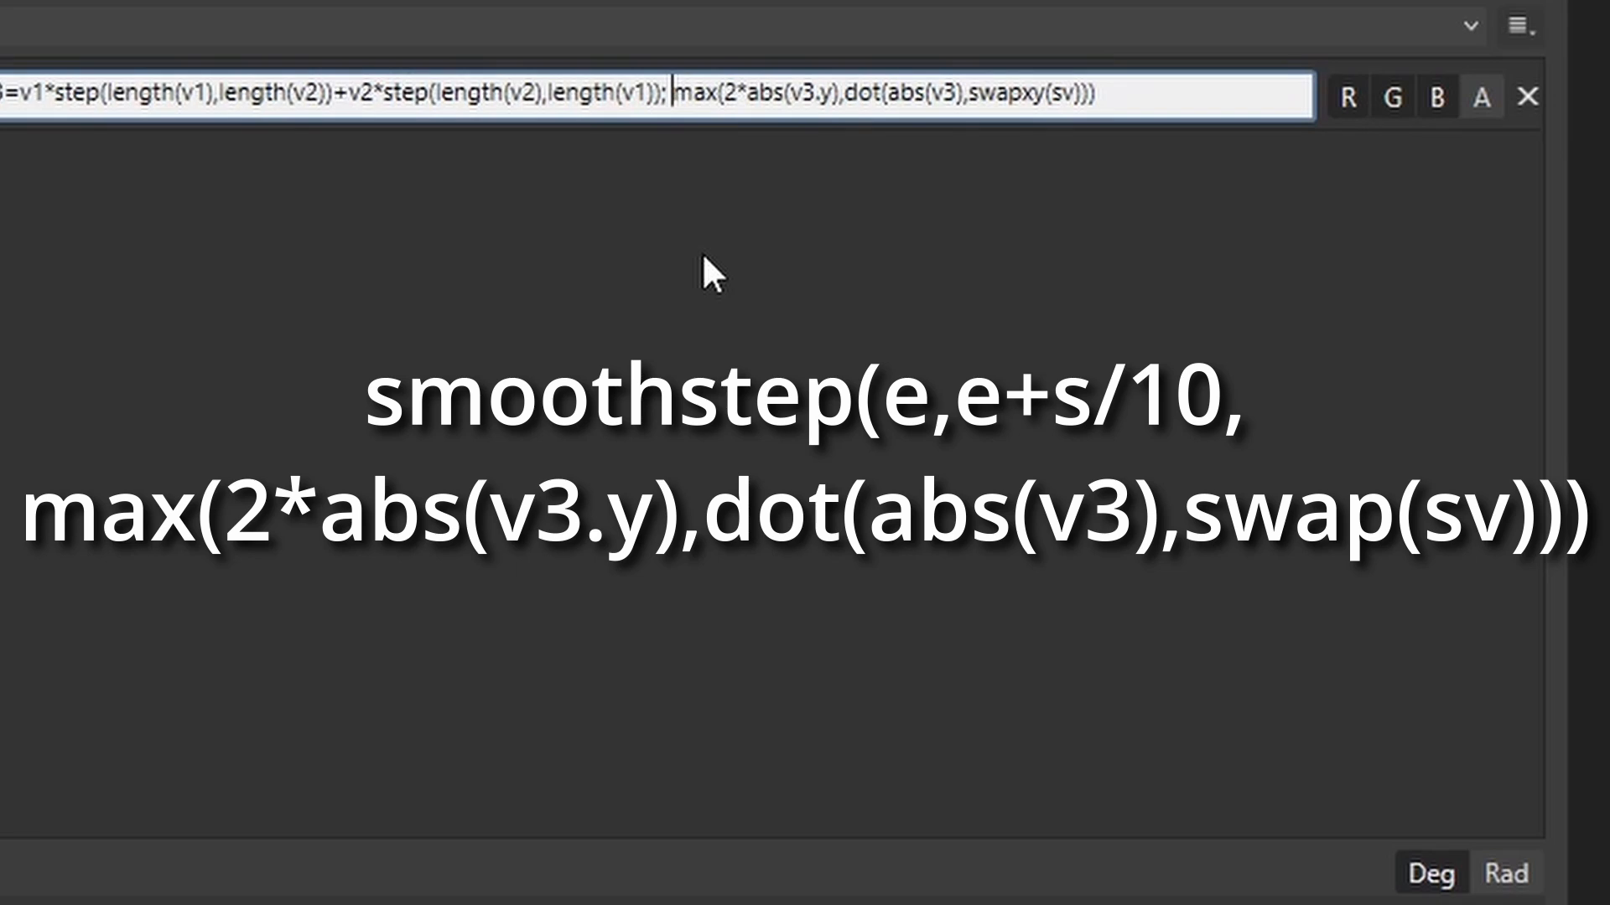
Step: Wrap the final max expression in smoothstep(e,e+s/10,…) and place the cursor at its end for the closing parenthesis
{"action": "type", "text": "smooth"}
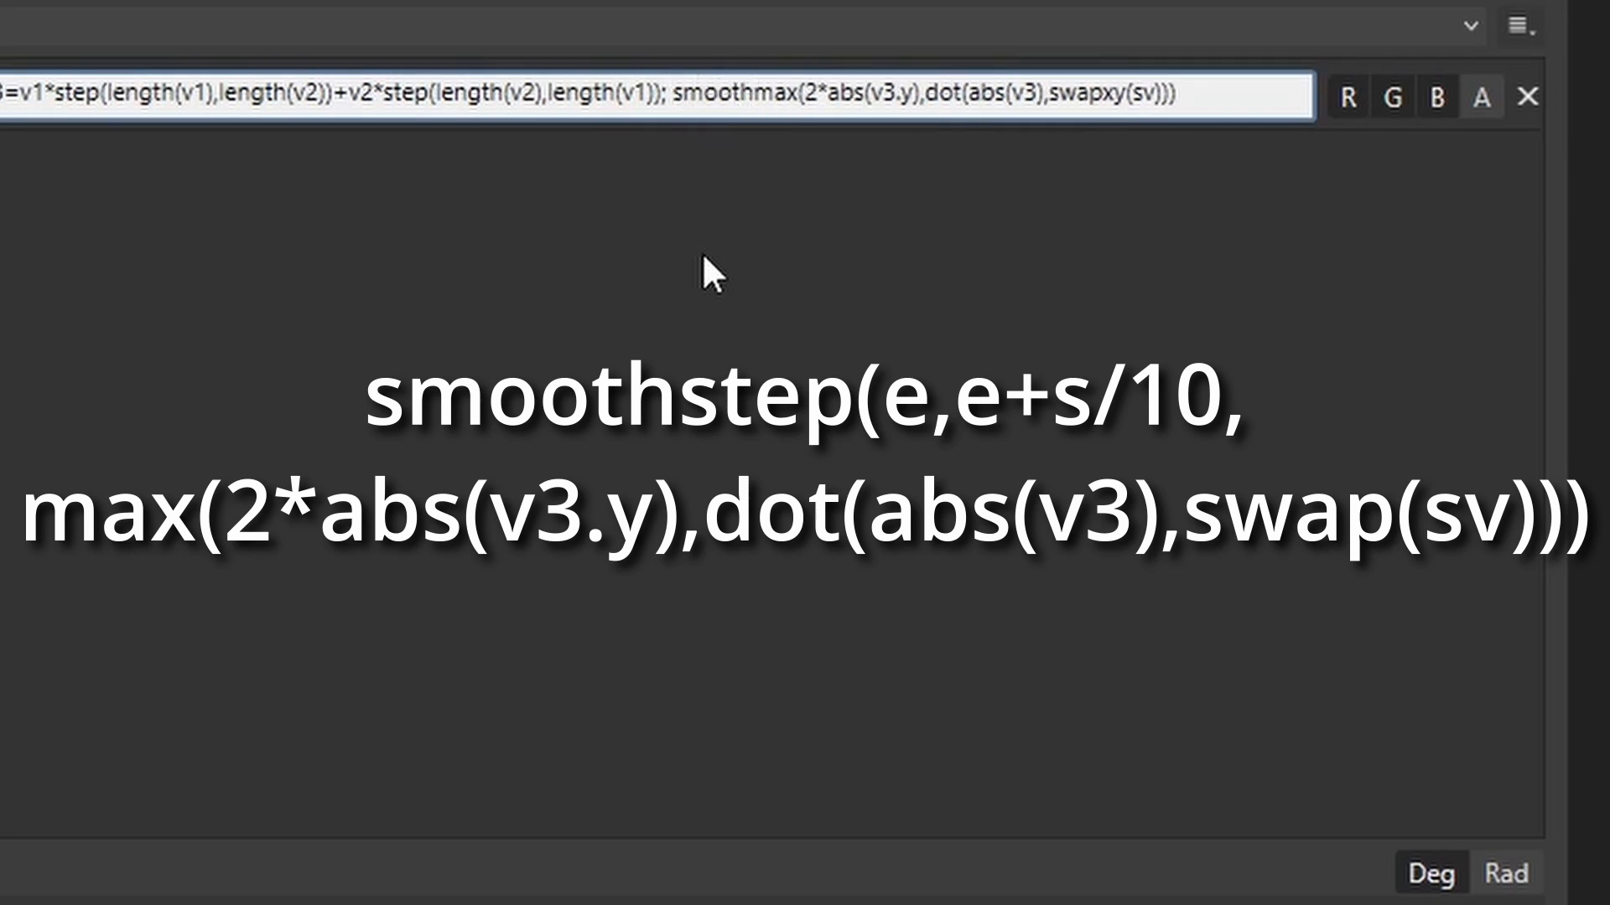
{"action": "type", "text": "step("}
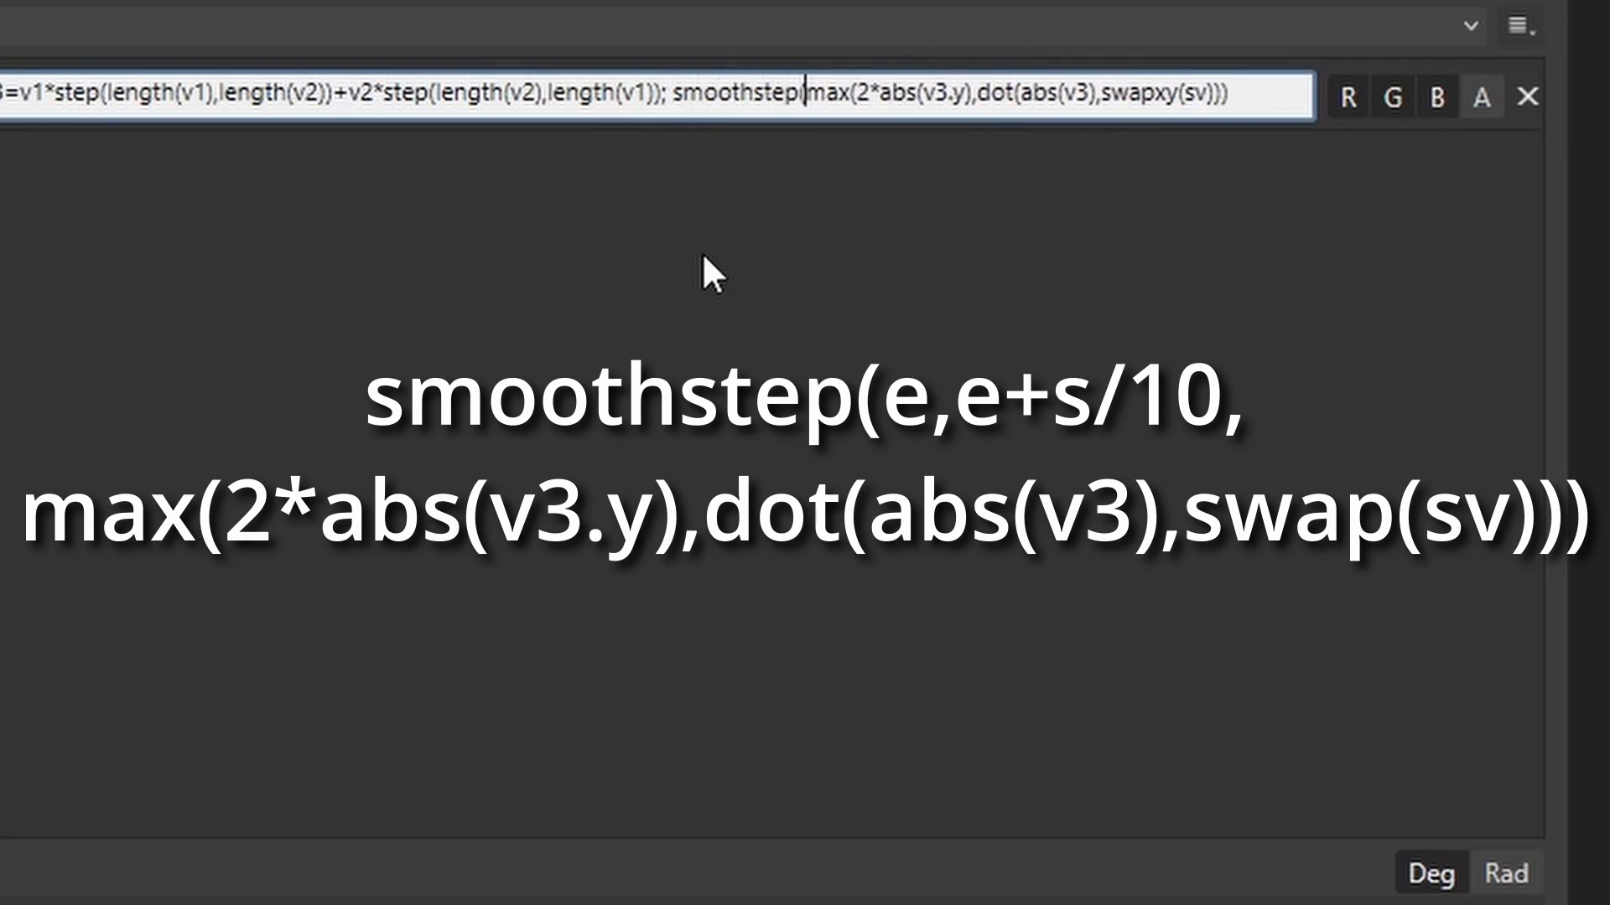
{"action": "type", "text": "e,"}
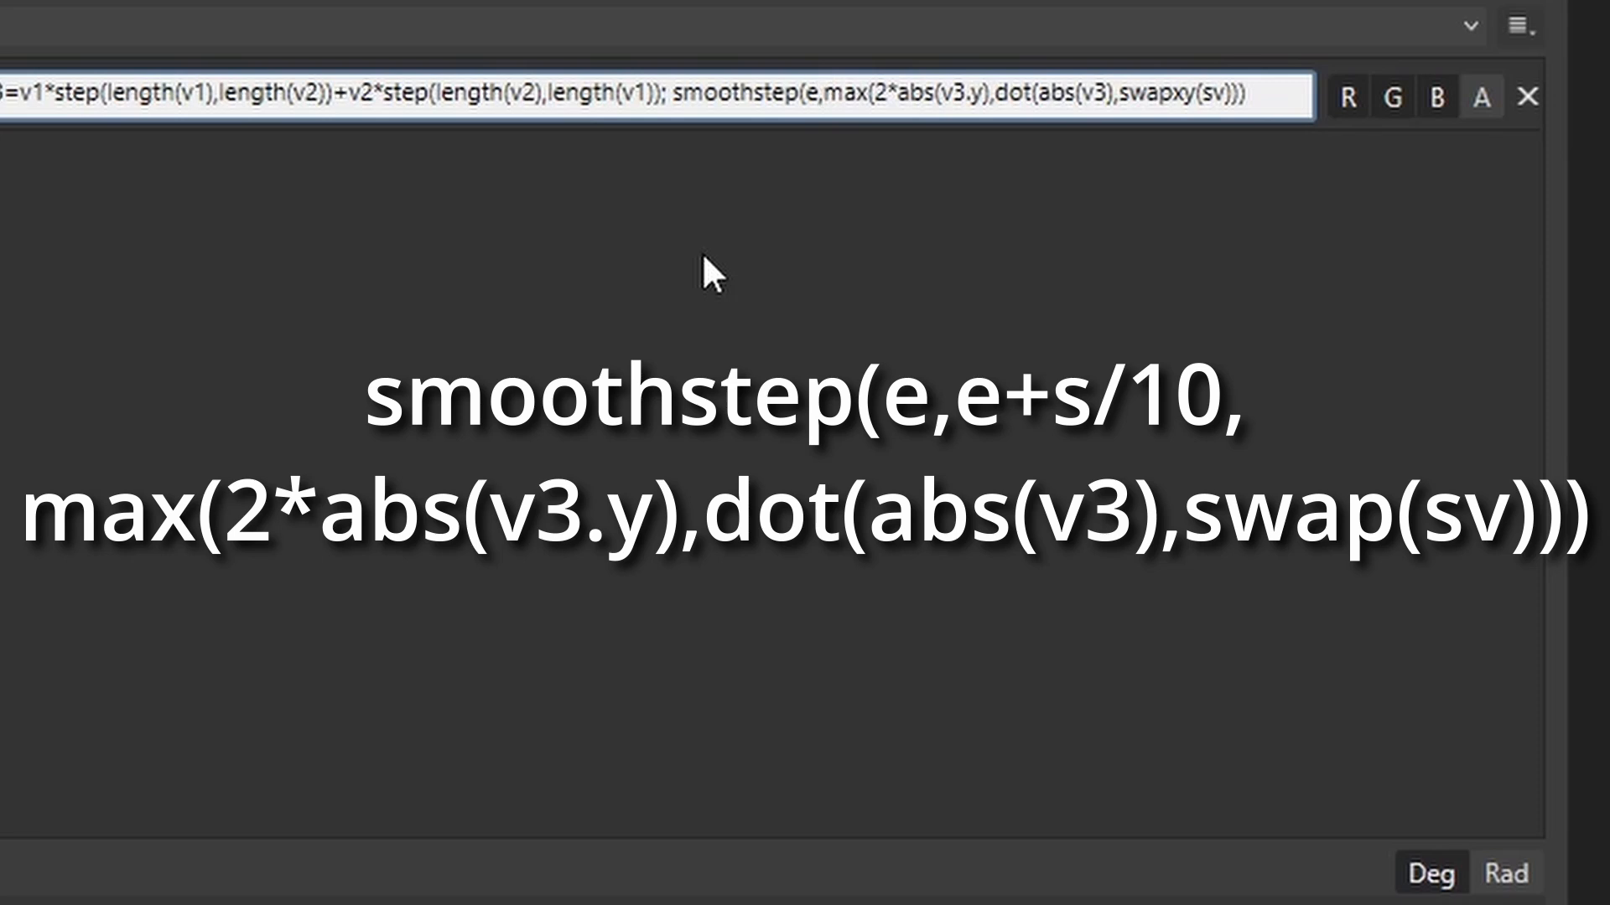
{"action": "type", "text": "e+s"}
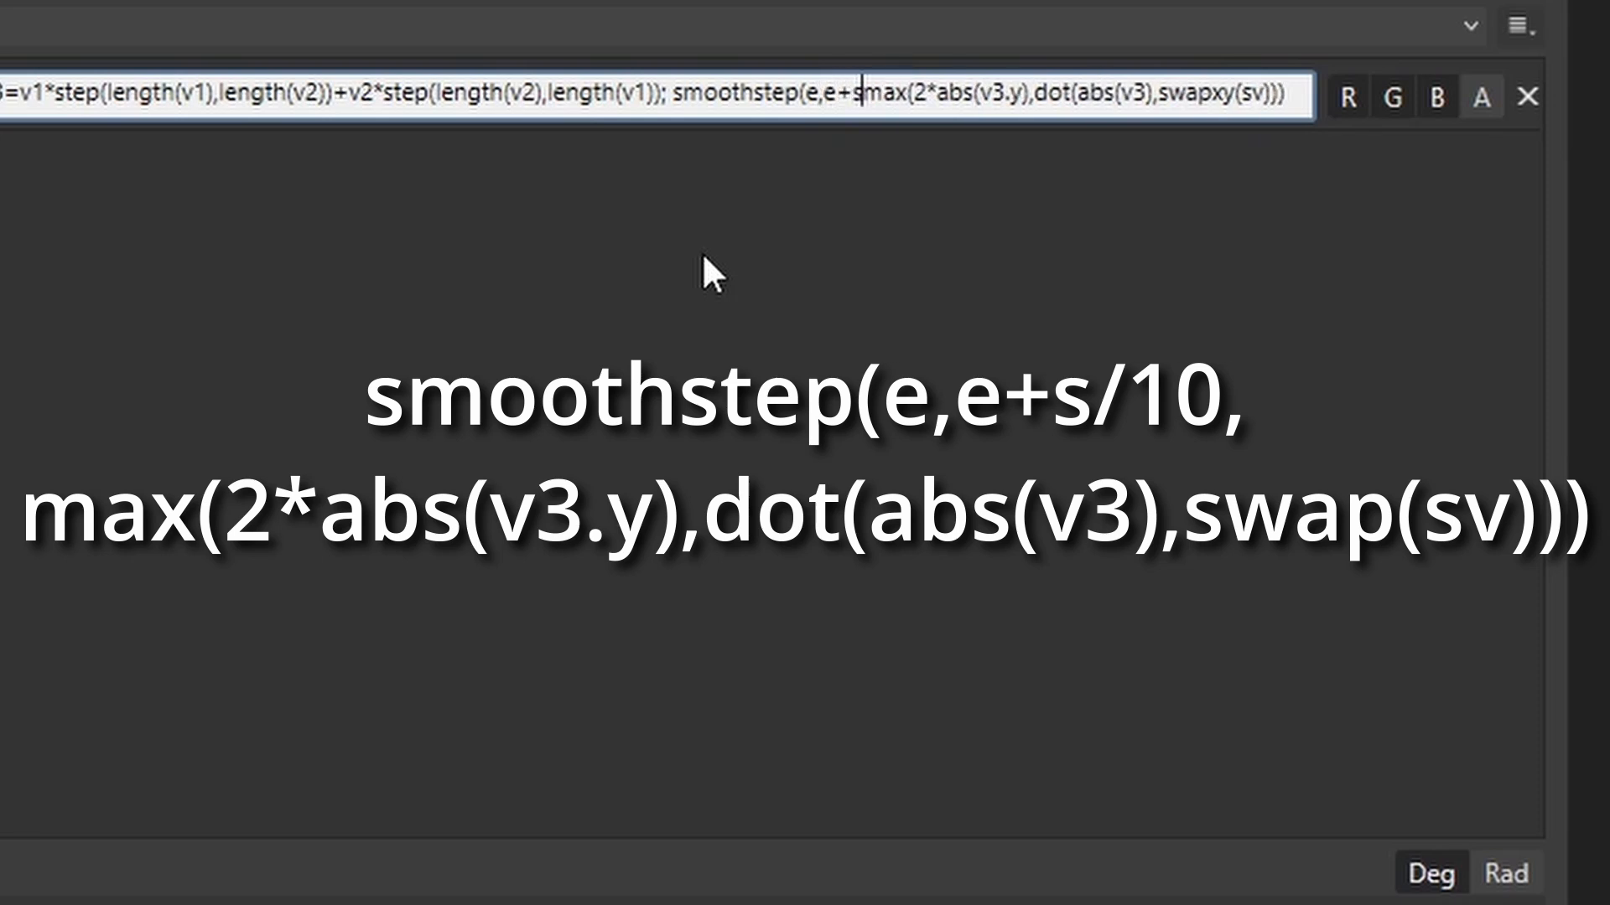
{"action": "type", "text": "/10,"}
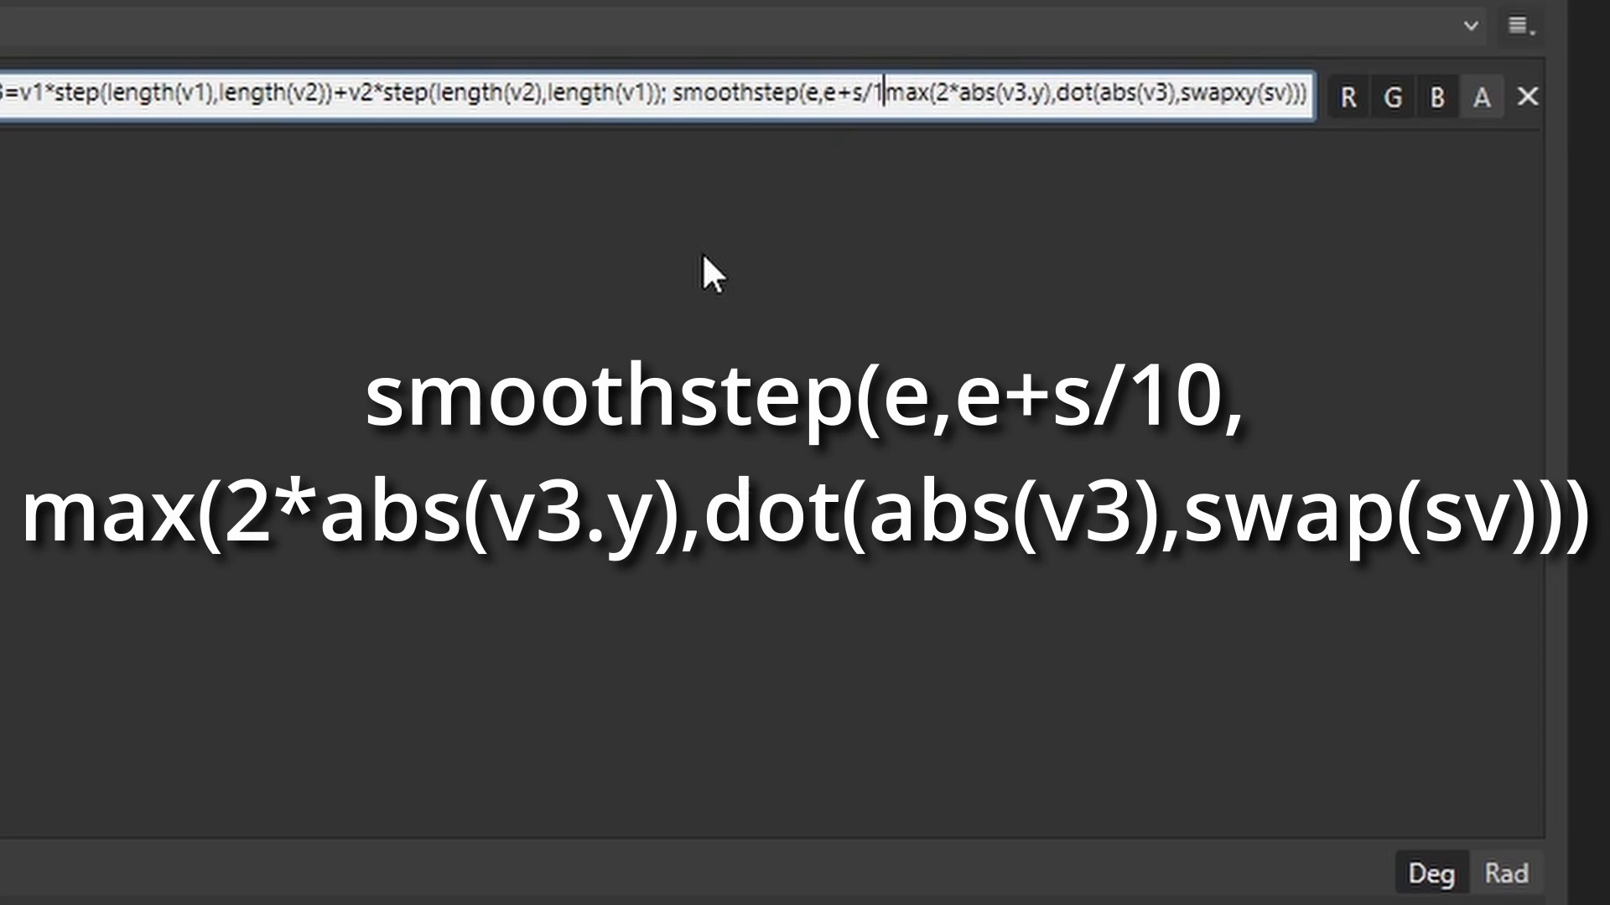
{"action": "left_click_drag", "start_coordinate": [1182, 93], "coordinate": [1355, 94]}
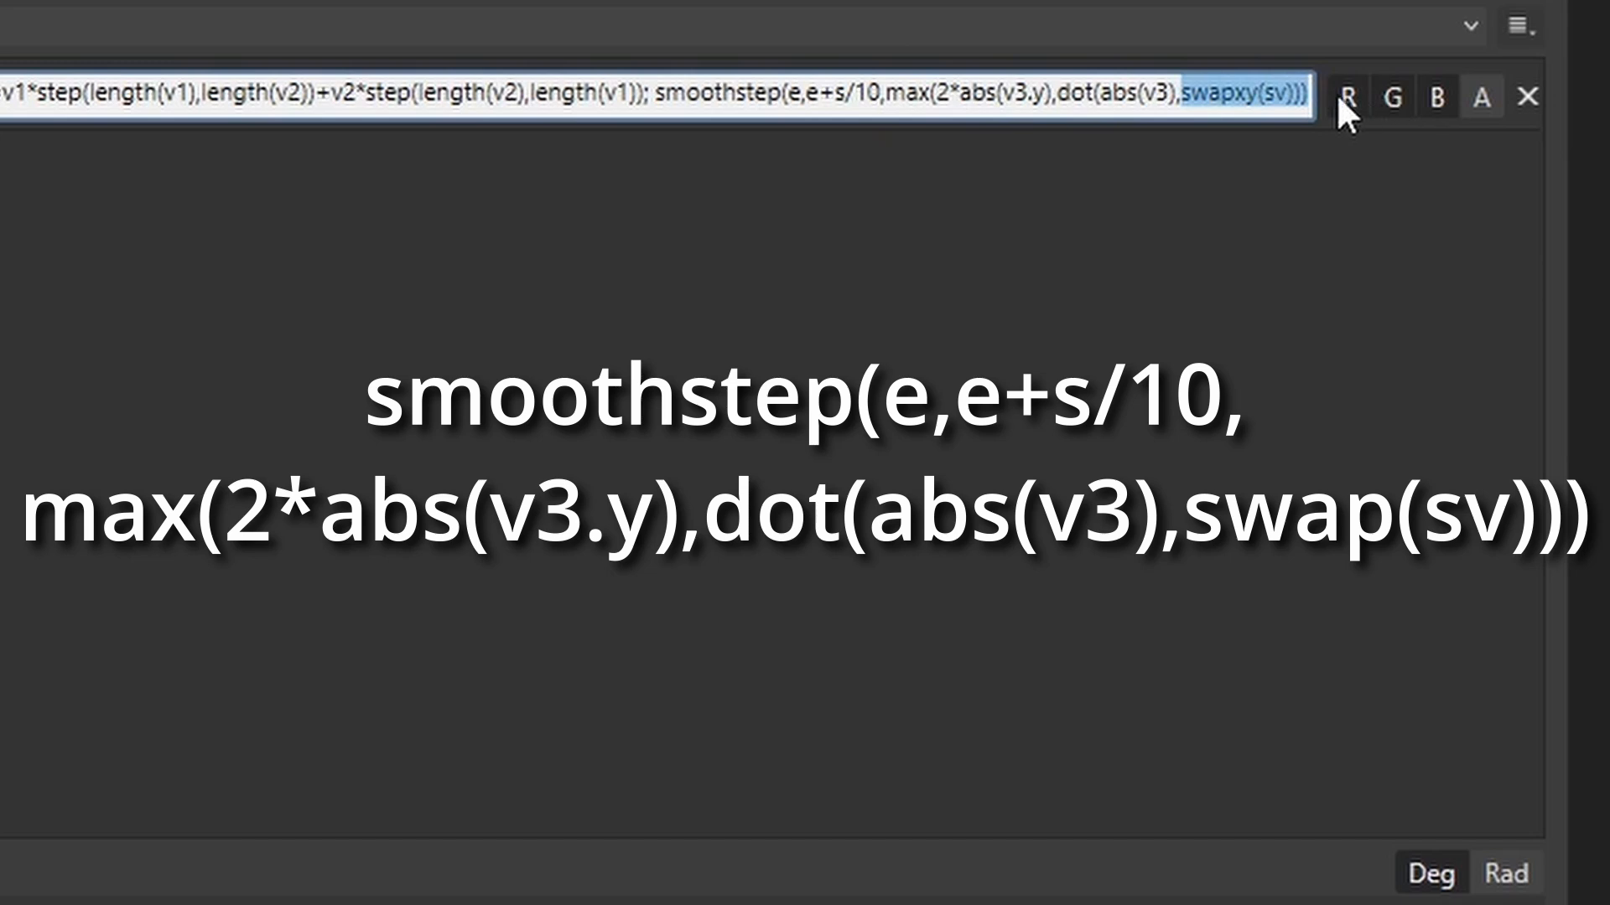
{"action": "left_click", "coordinate": [1308, 92]}
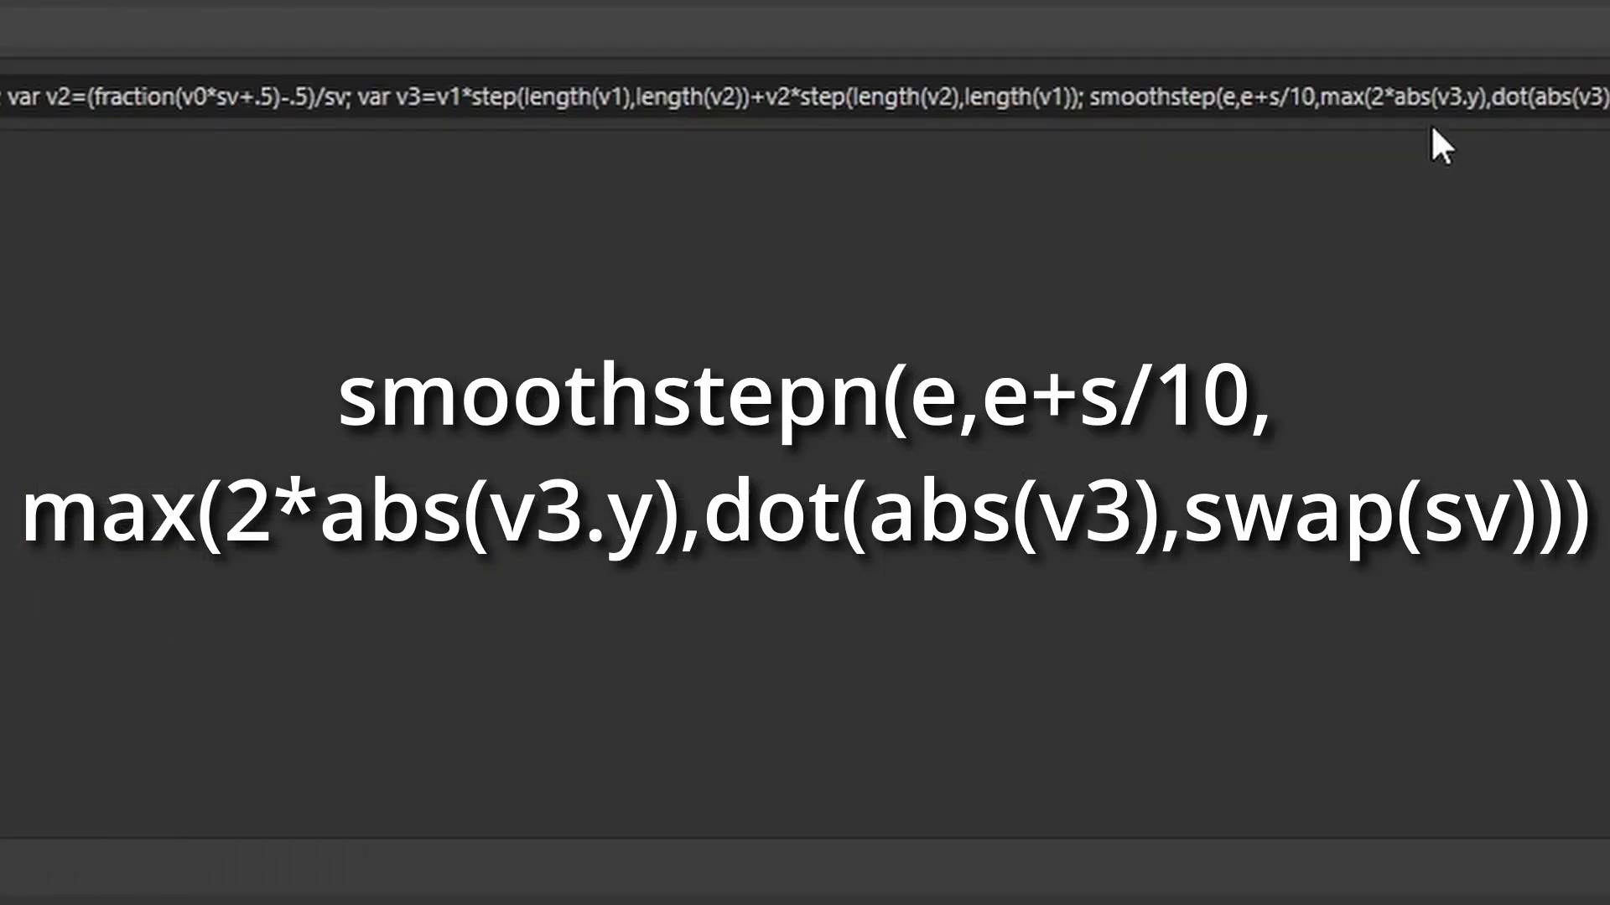
Step: Change the smoothstep function name to smoothstepn in the equation and apply it
{"action": "left_click", "coordinate": [1209, 105]}
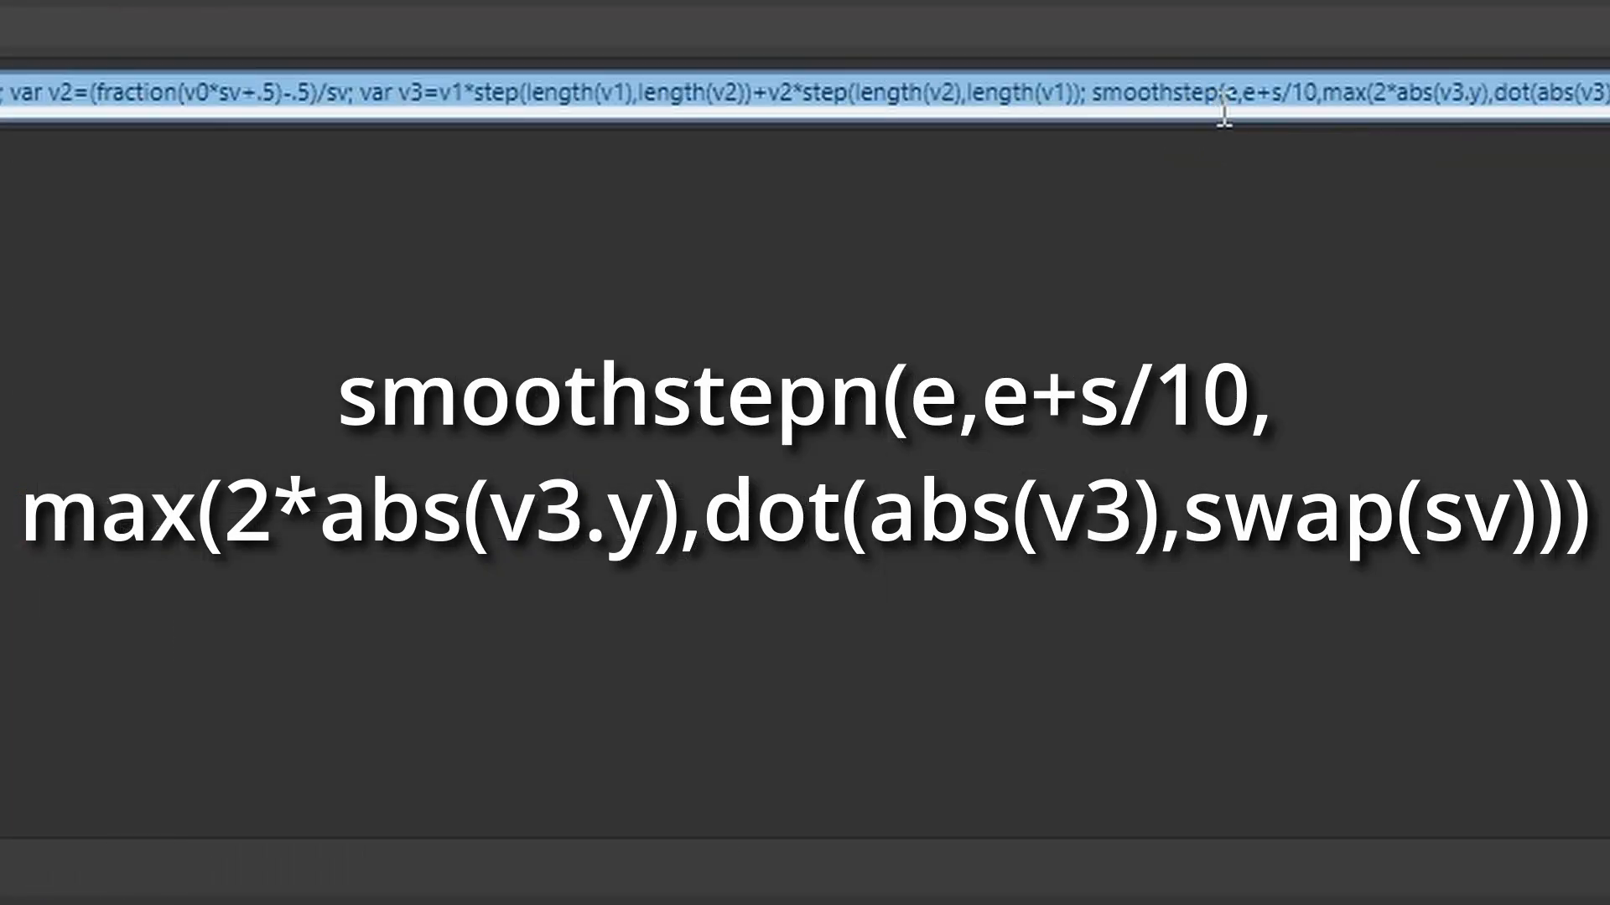
{"action": "left_click", "coordinate": [1220, 106]}
{"action": "type", "text": "n(v0*sv)-.."}
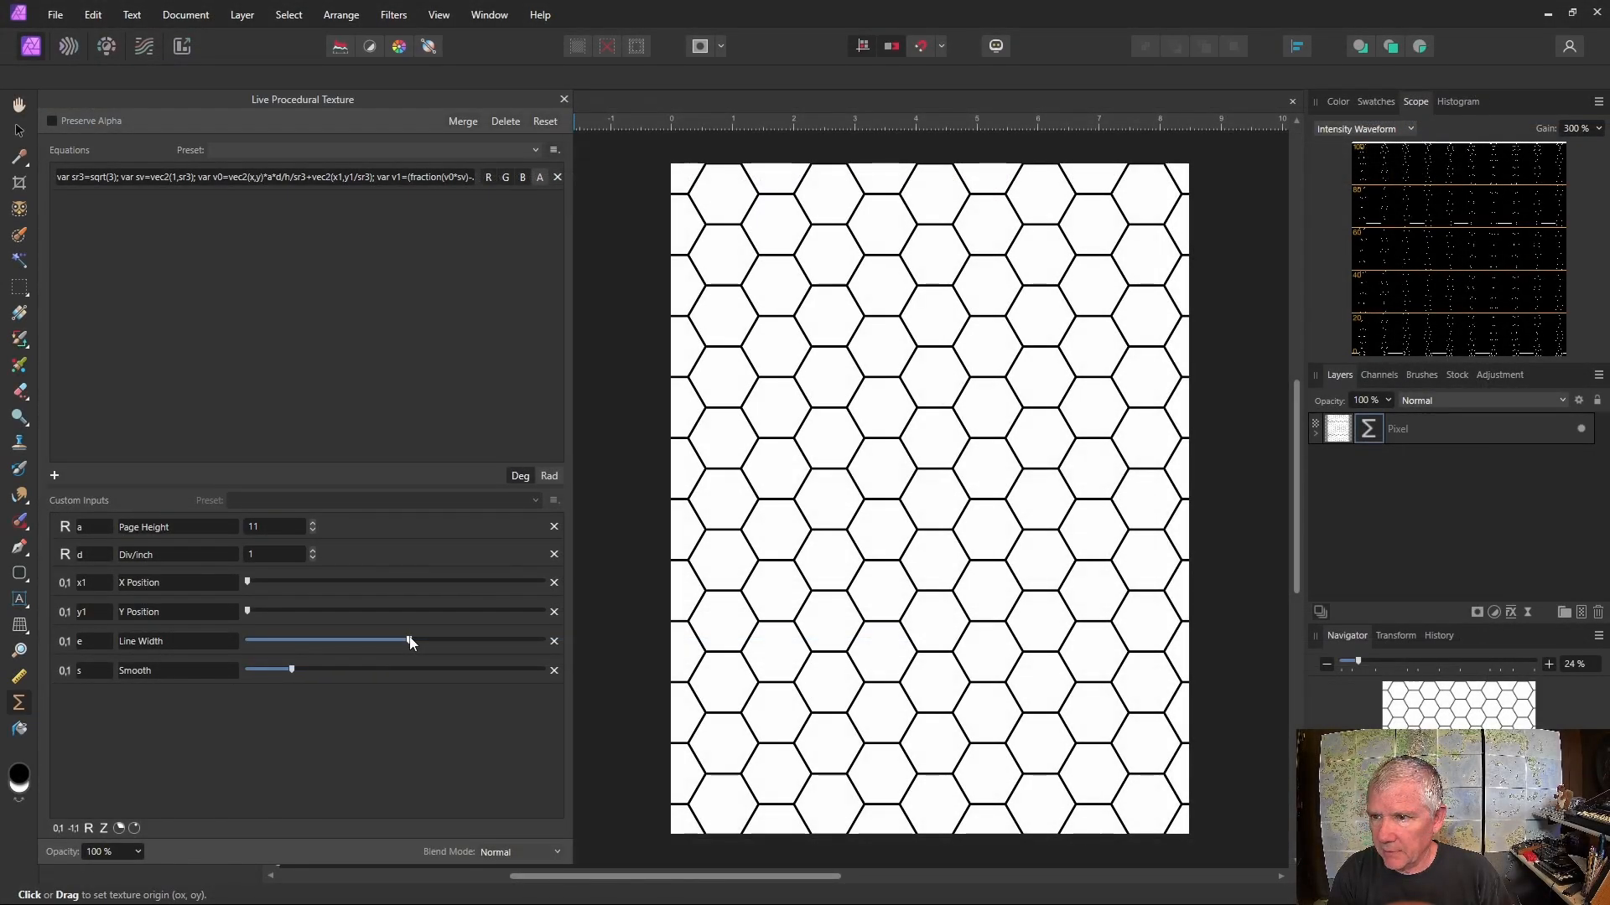
Step: Raise the Line Width and Smooth values slightly to get thin, softened hexagon outlines
{"action": "left_click_drag", "start_coordinate": [409, 640], "coordinate": [412, 639]}
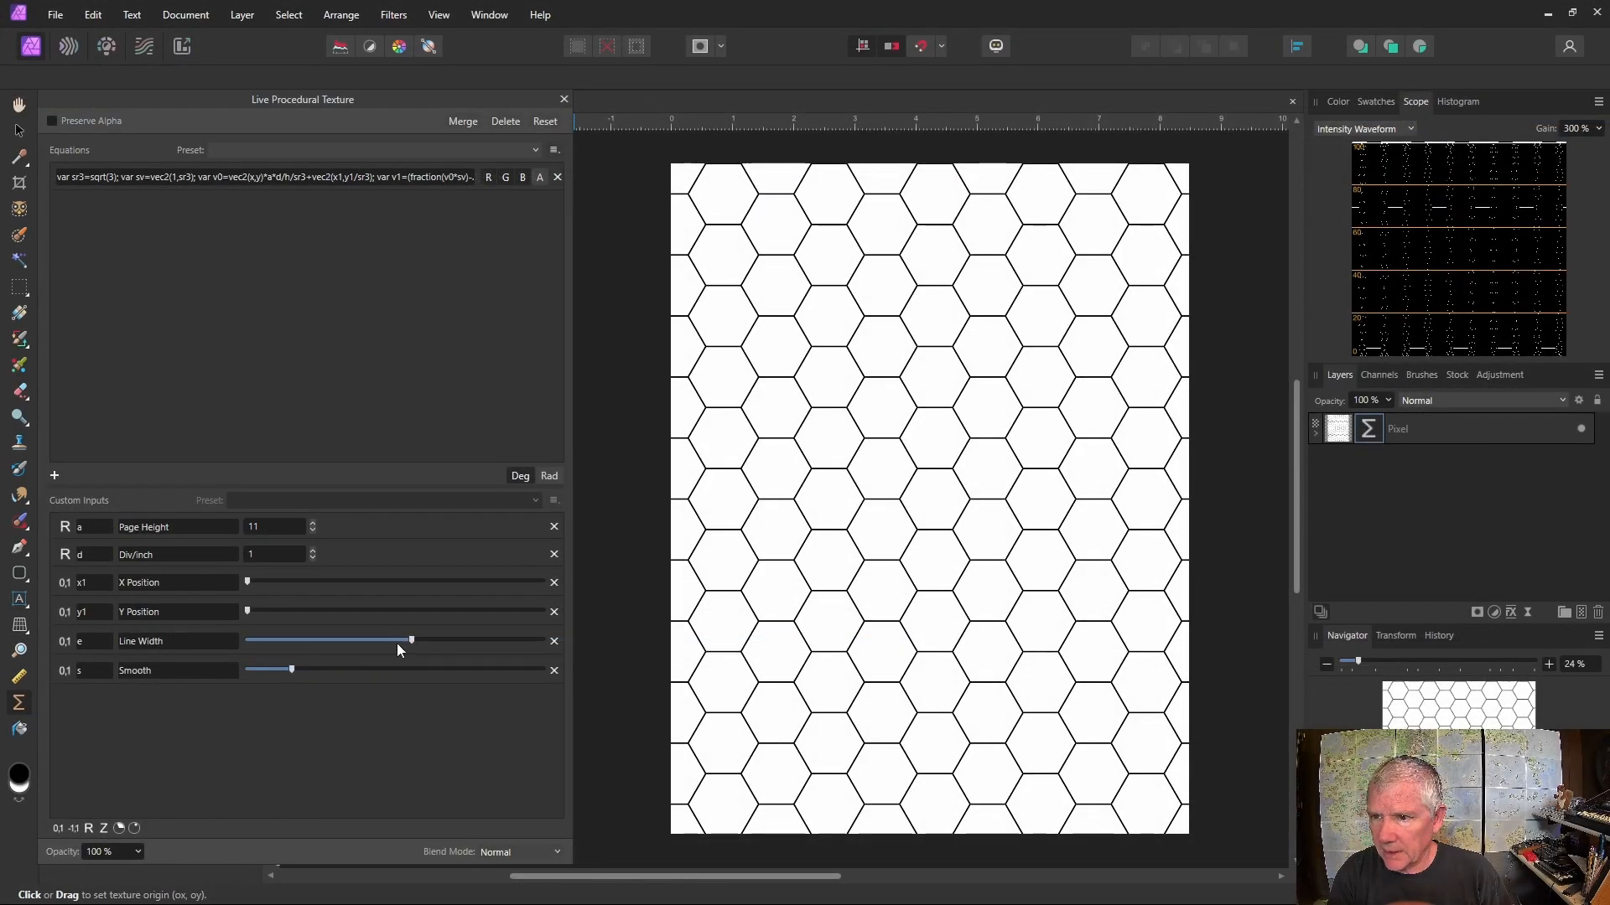
{"action": "mouse_move", "coordinate": [293, 672]}
{"action": "left_mouse_down"}
{"action": "mouse_move", "coordinate": [269, 671]}
{"action": "mouse_move", "coordinate": [306, 676]}
{"action": "left_mouse_up"}
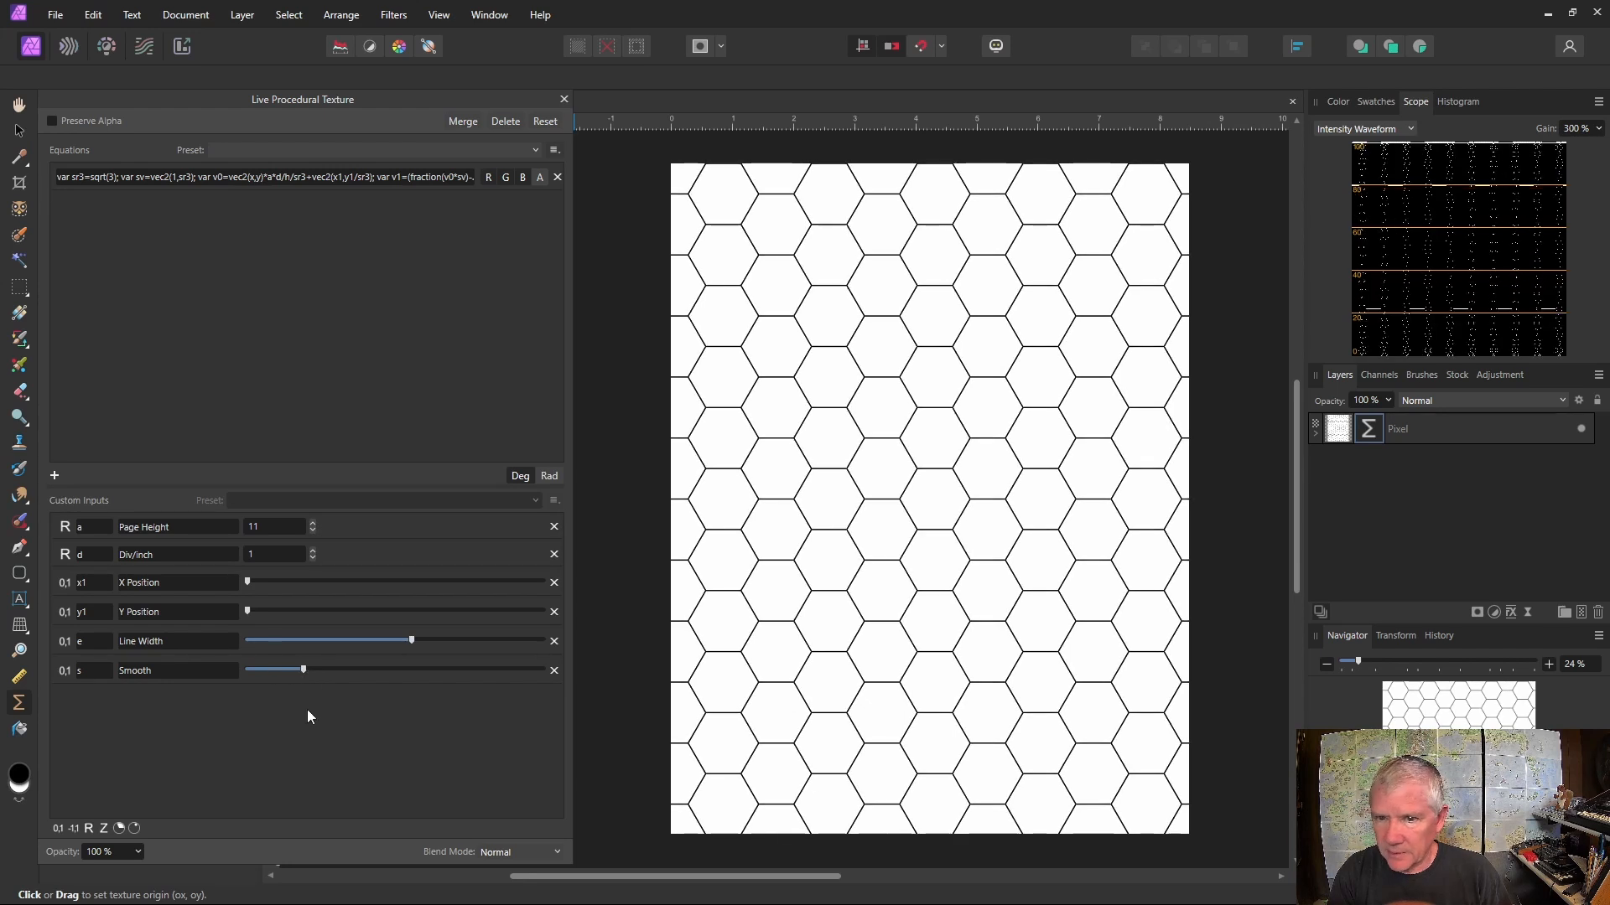
Step: Raise Div/inch to 6, inspect the grid close up and nudge the Line Width value
{"action": "left_click", "coordinate": [310, 550]}
{"action": "left_click", "coordinate": [310, 550]}
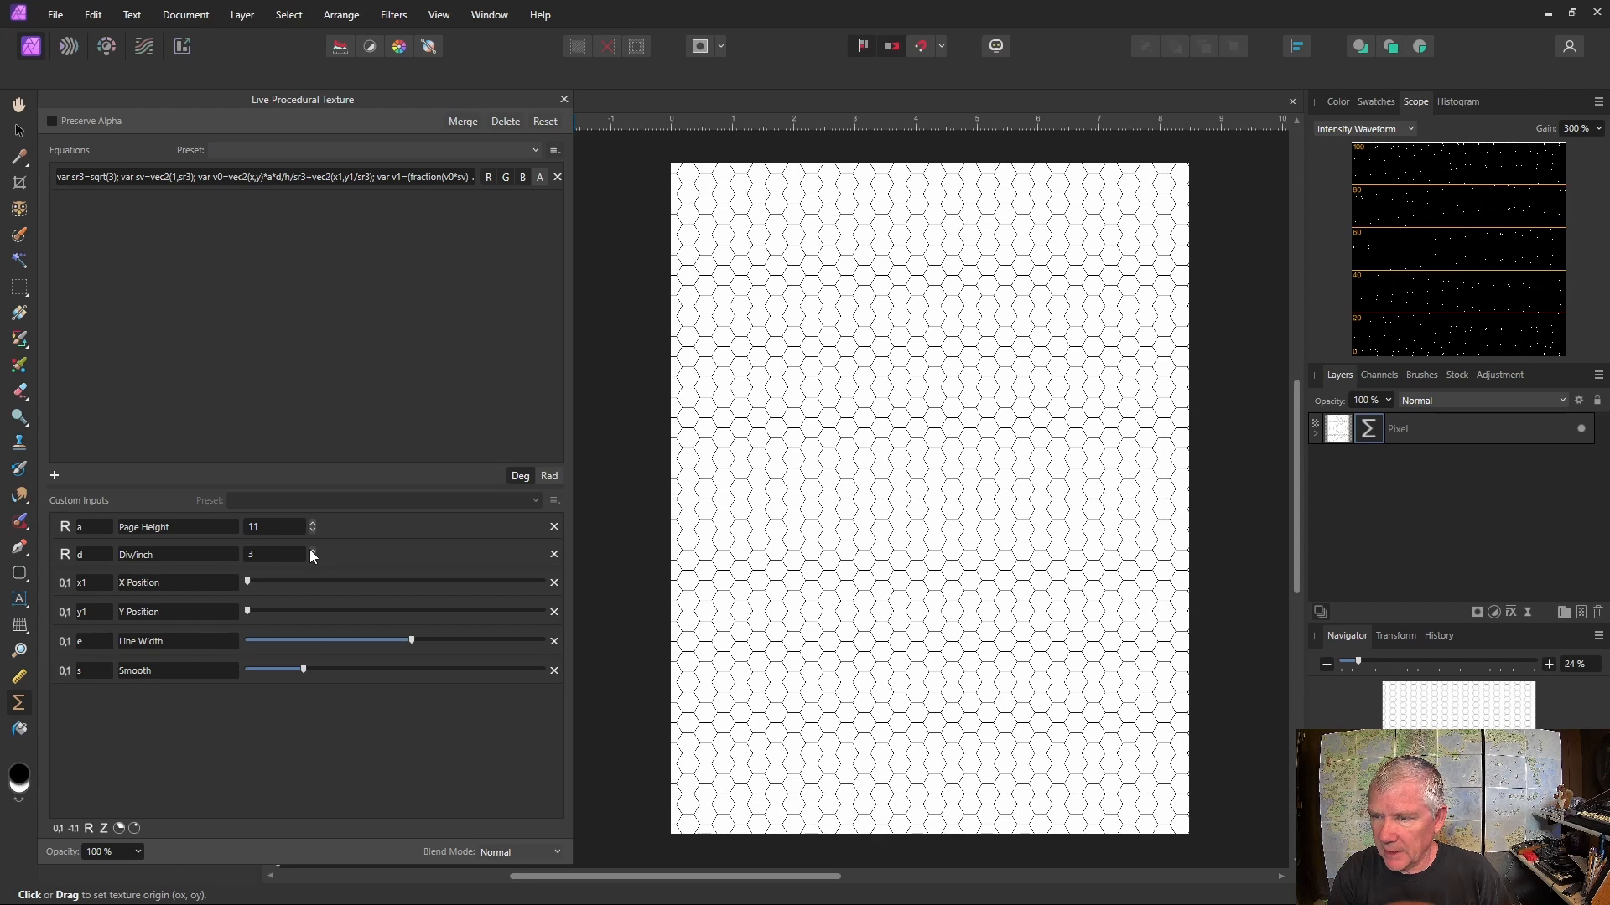
{"action": "left_click", "coordinate": [310, 550]}
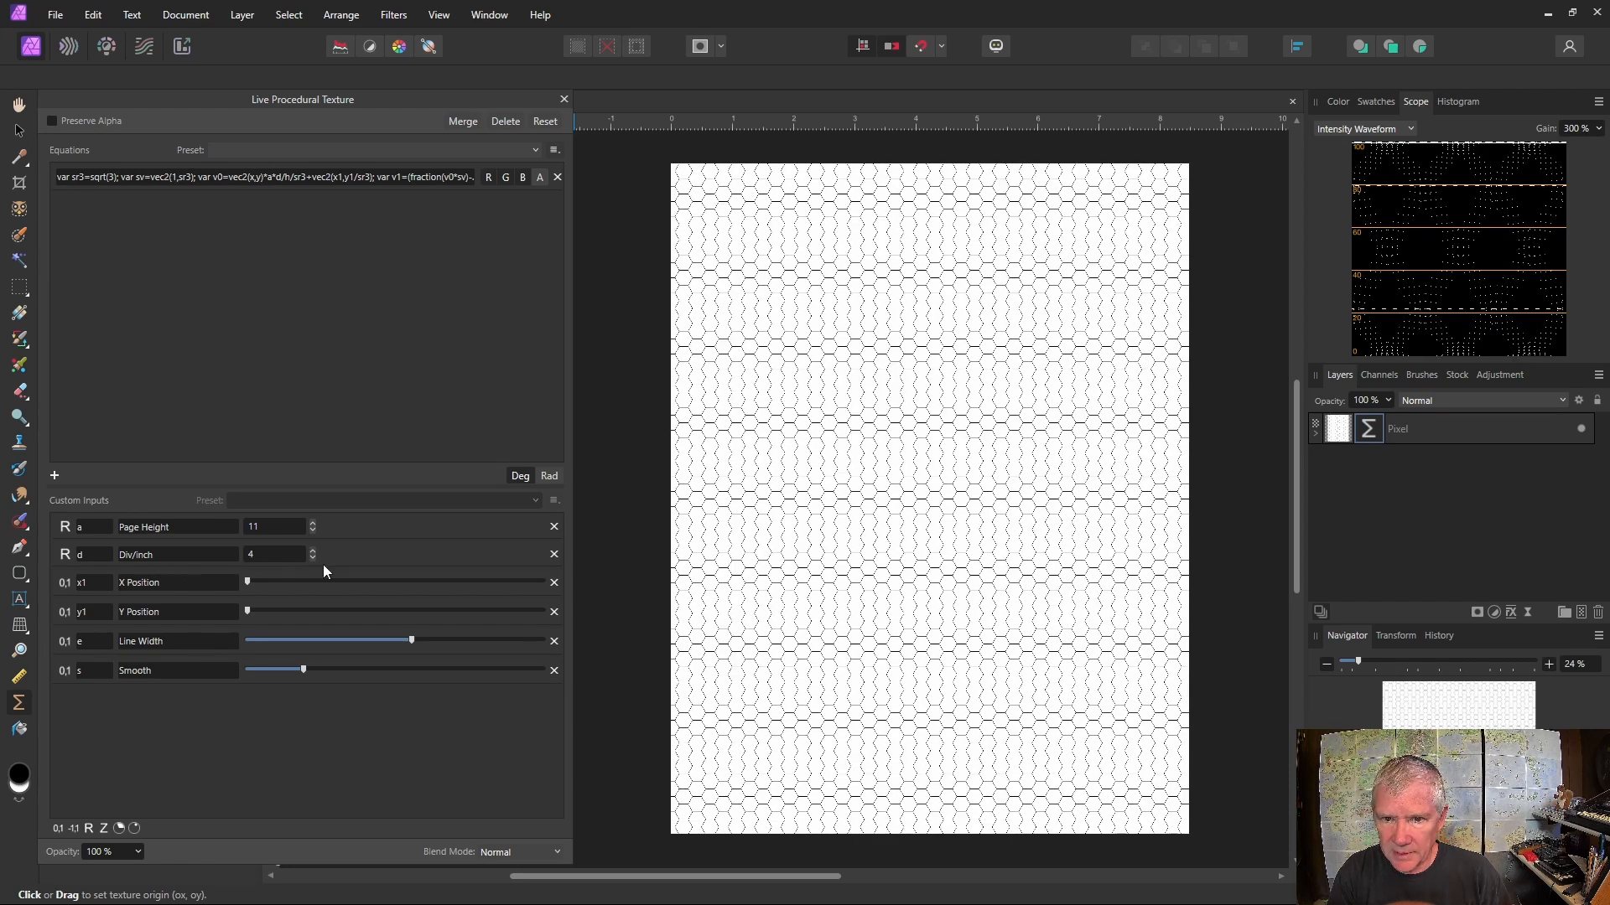
{"action": "left_click", "coordinate": [313, 551]}
{"action": "left_click", "coordinate": [312, 551]}
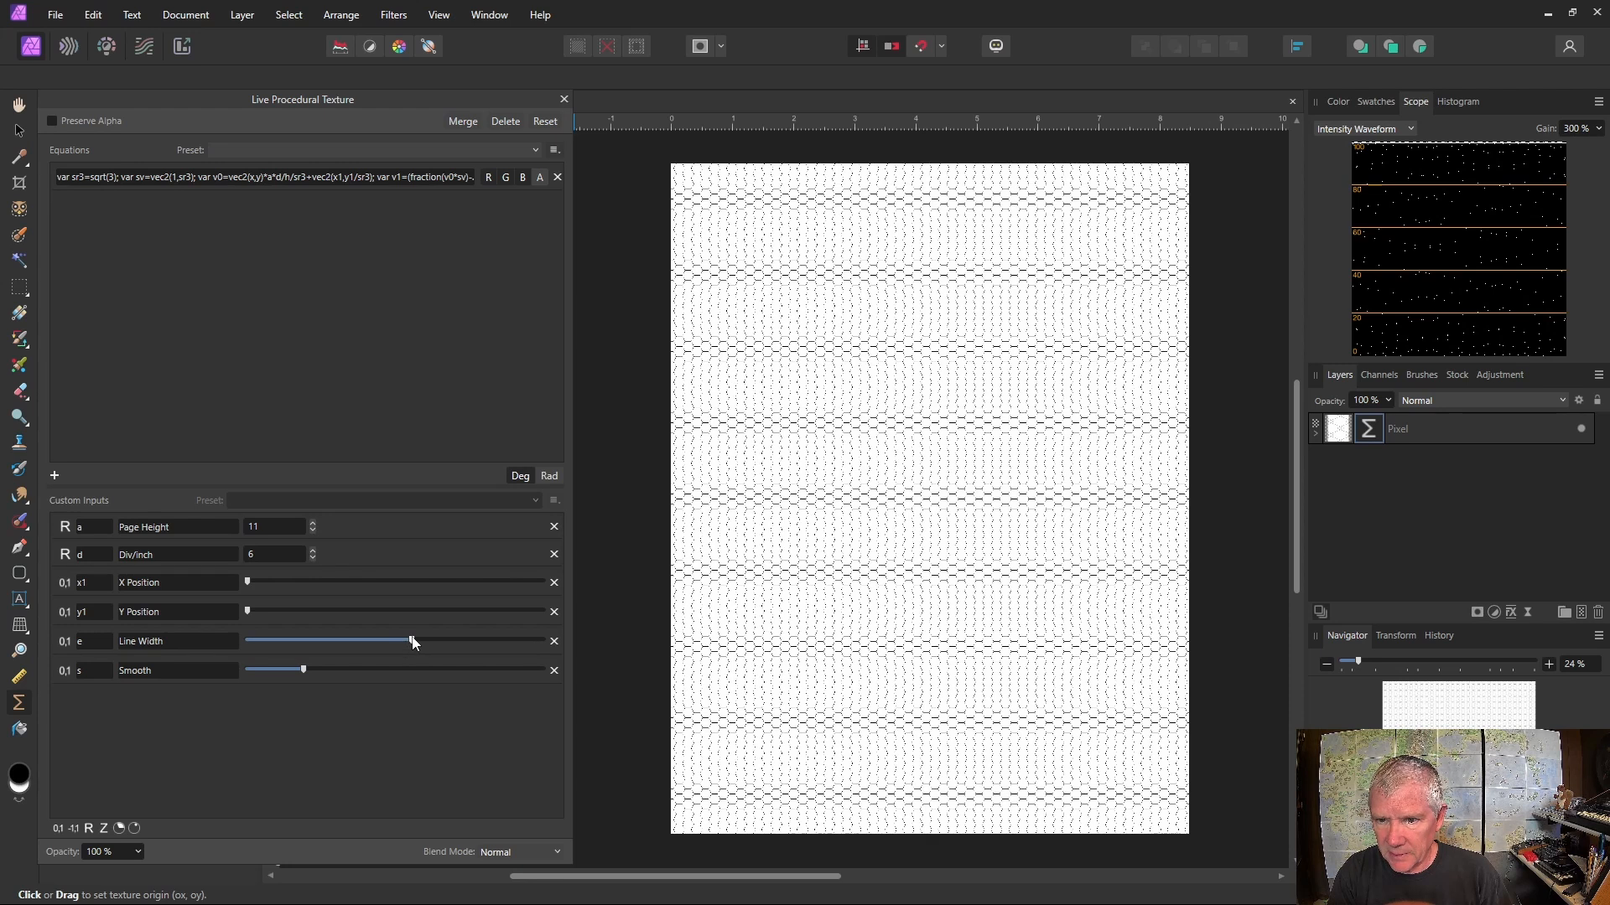
{"action": "scroll", "coordinate": [805, 487], "scroll_direction": "up", "scroll_amount": 5}
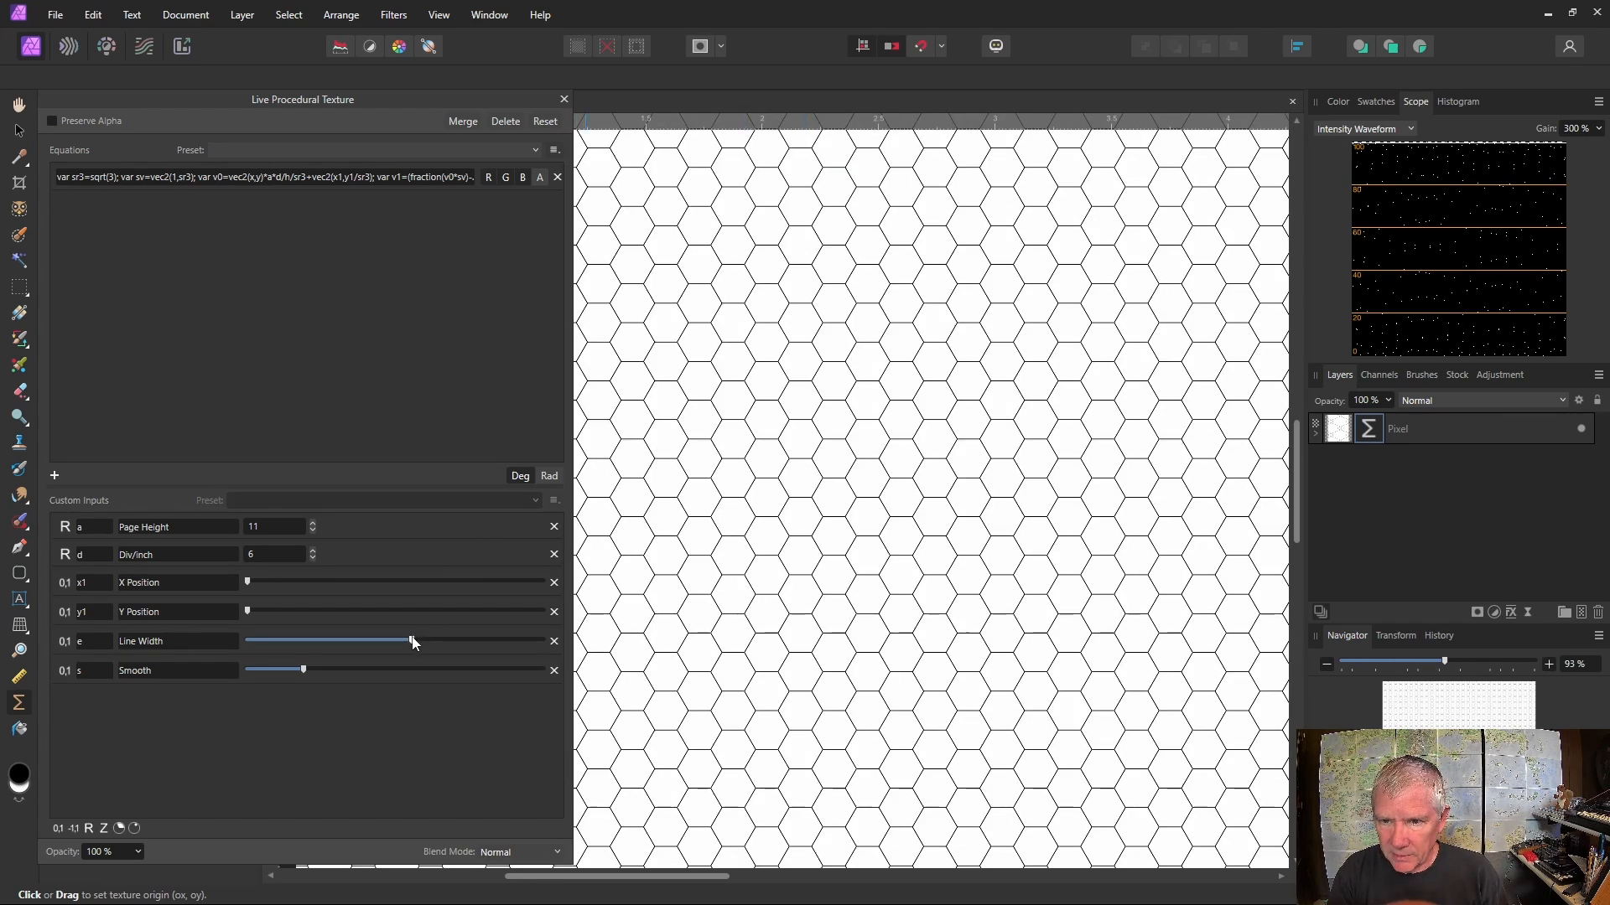
{"action": "left_click_drag", "start_coordinate": [416, 637], "coordinate": [418, 642]}
{"action": "left_click_drag", "start_coordinate": [414, 640], "coordinate": [412, 640]}
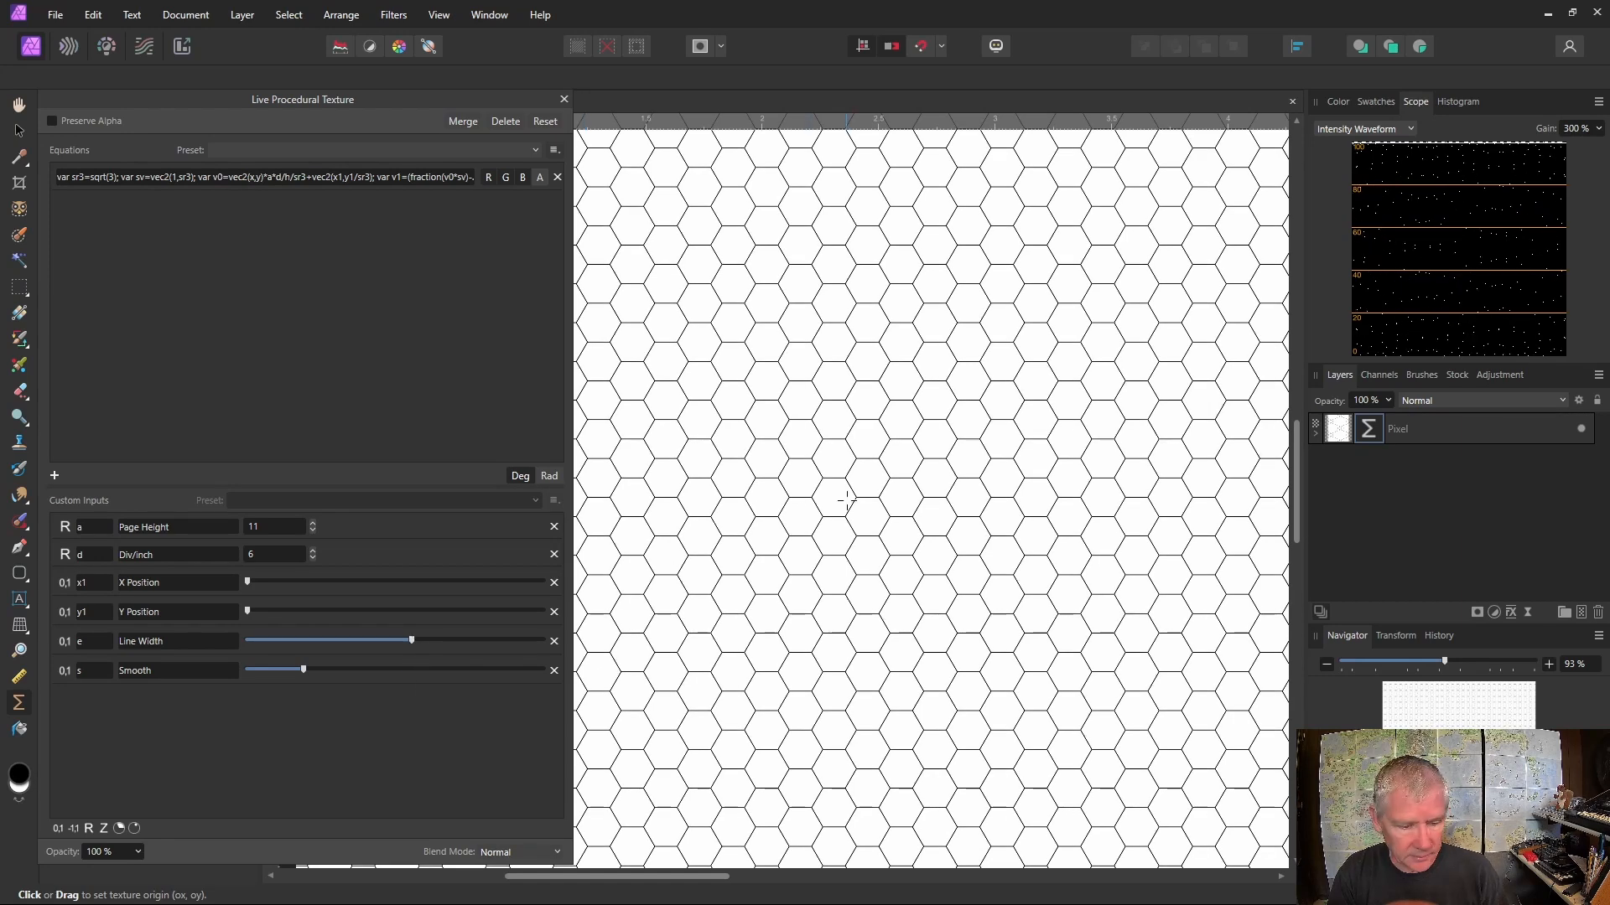
{"action": "scroll", "coordinate": [847, 499], "scroll_direction": "down", "scroll_amount": 5}
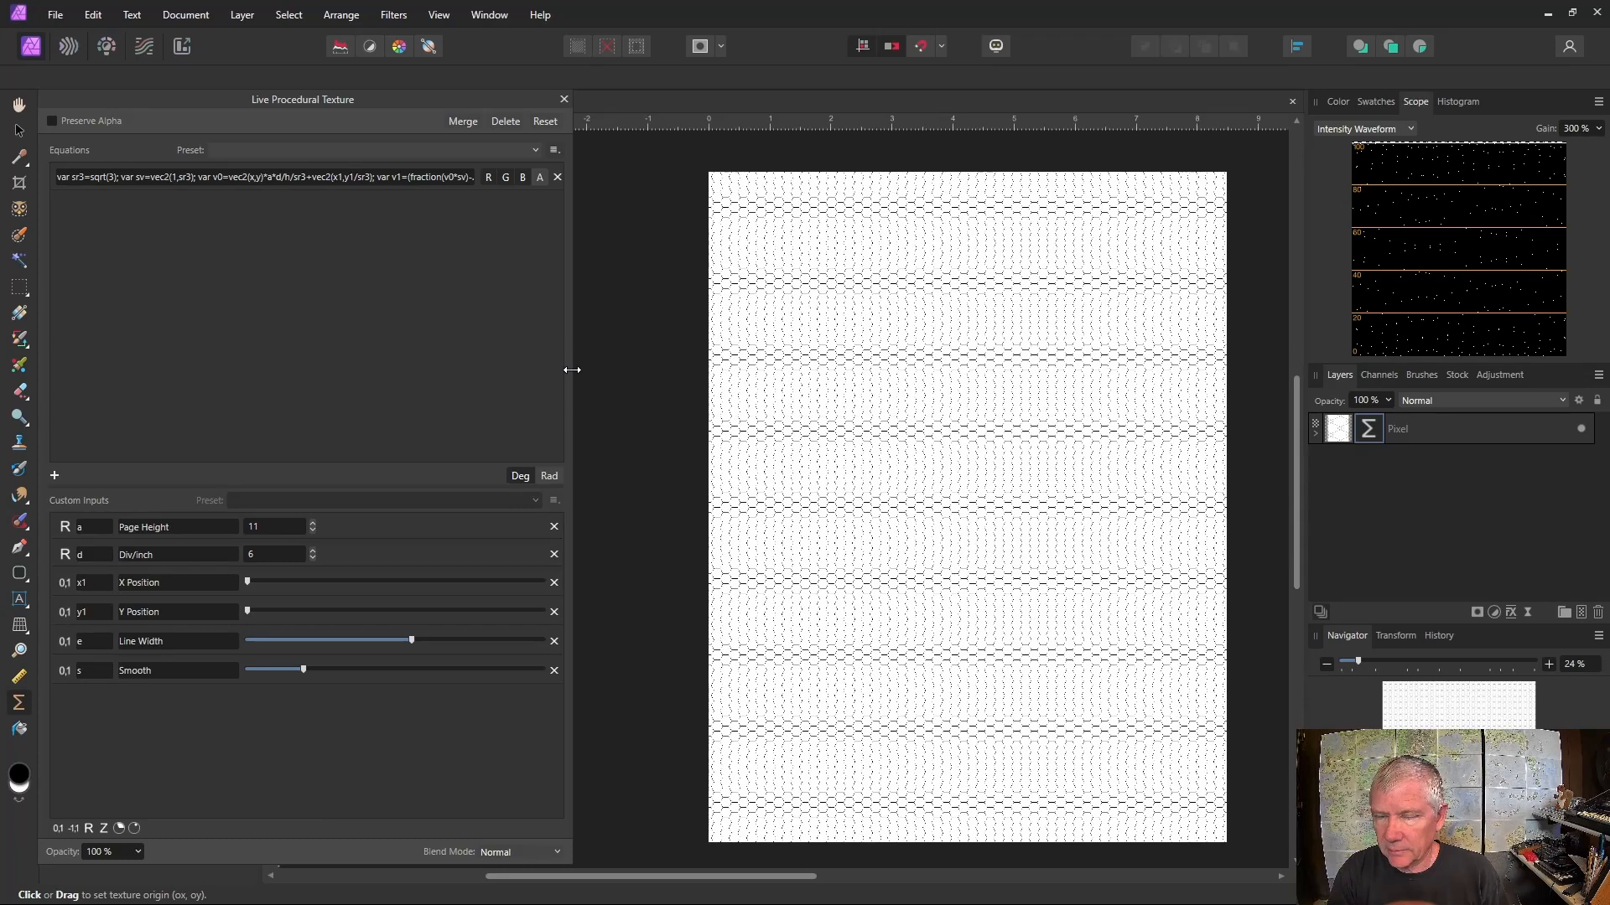
Step: Try shifting the hexagon grid with the X Position value and return it to its minimum
{"action": "left_click_drag", "start_coordinate": [572, 369], "coordinate": [1013, 356]}
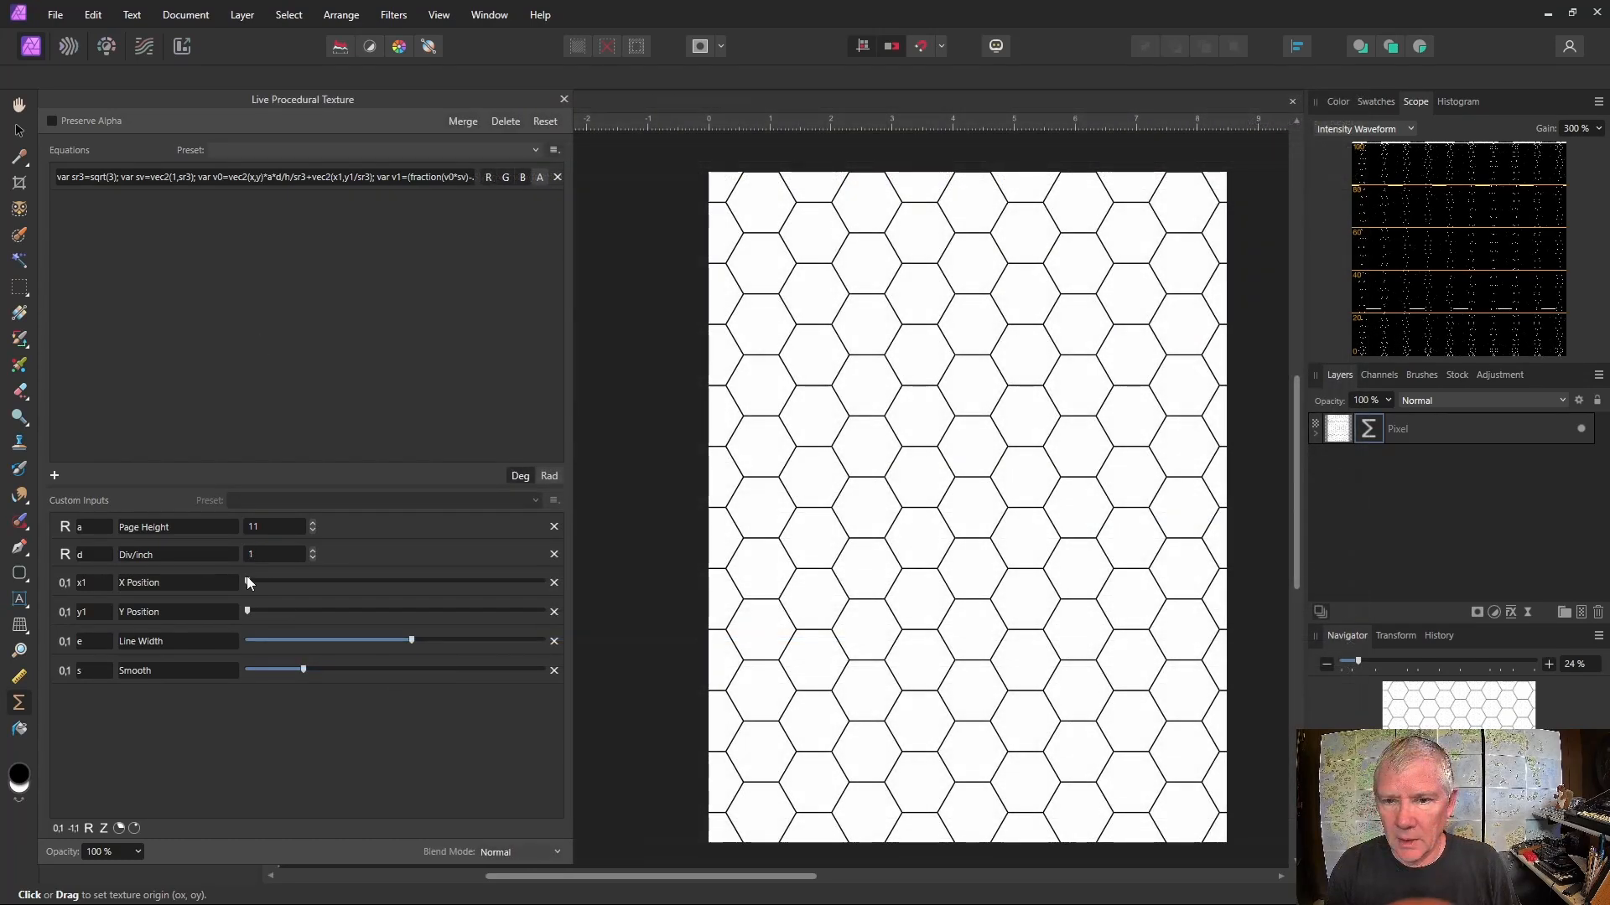
{"action": "left_click_drag", "start_coordinate": [247, 582], "coordinate": [185, 590]}
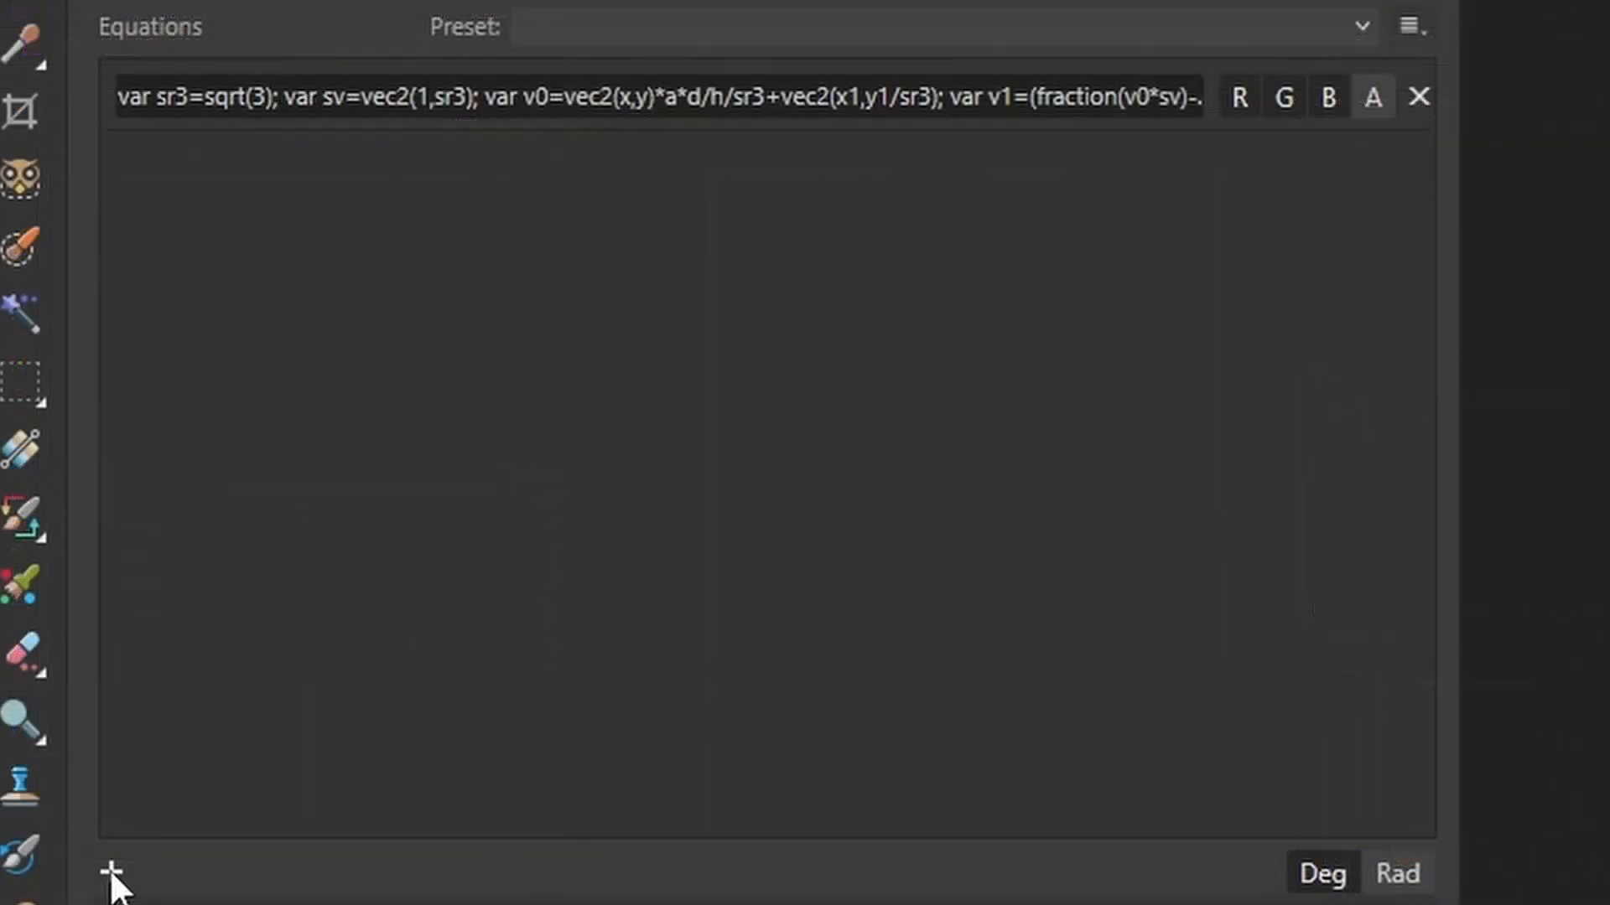
Step: Add a second equation and fill it with a copy of the complete first equation
{"action": "left_click", "coordinate": [111, 873]}
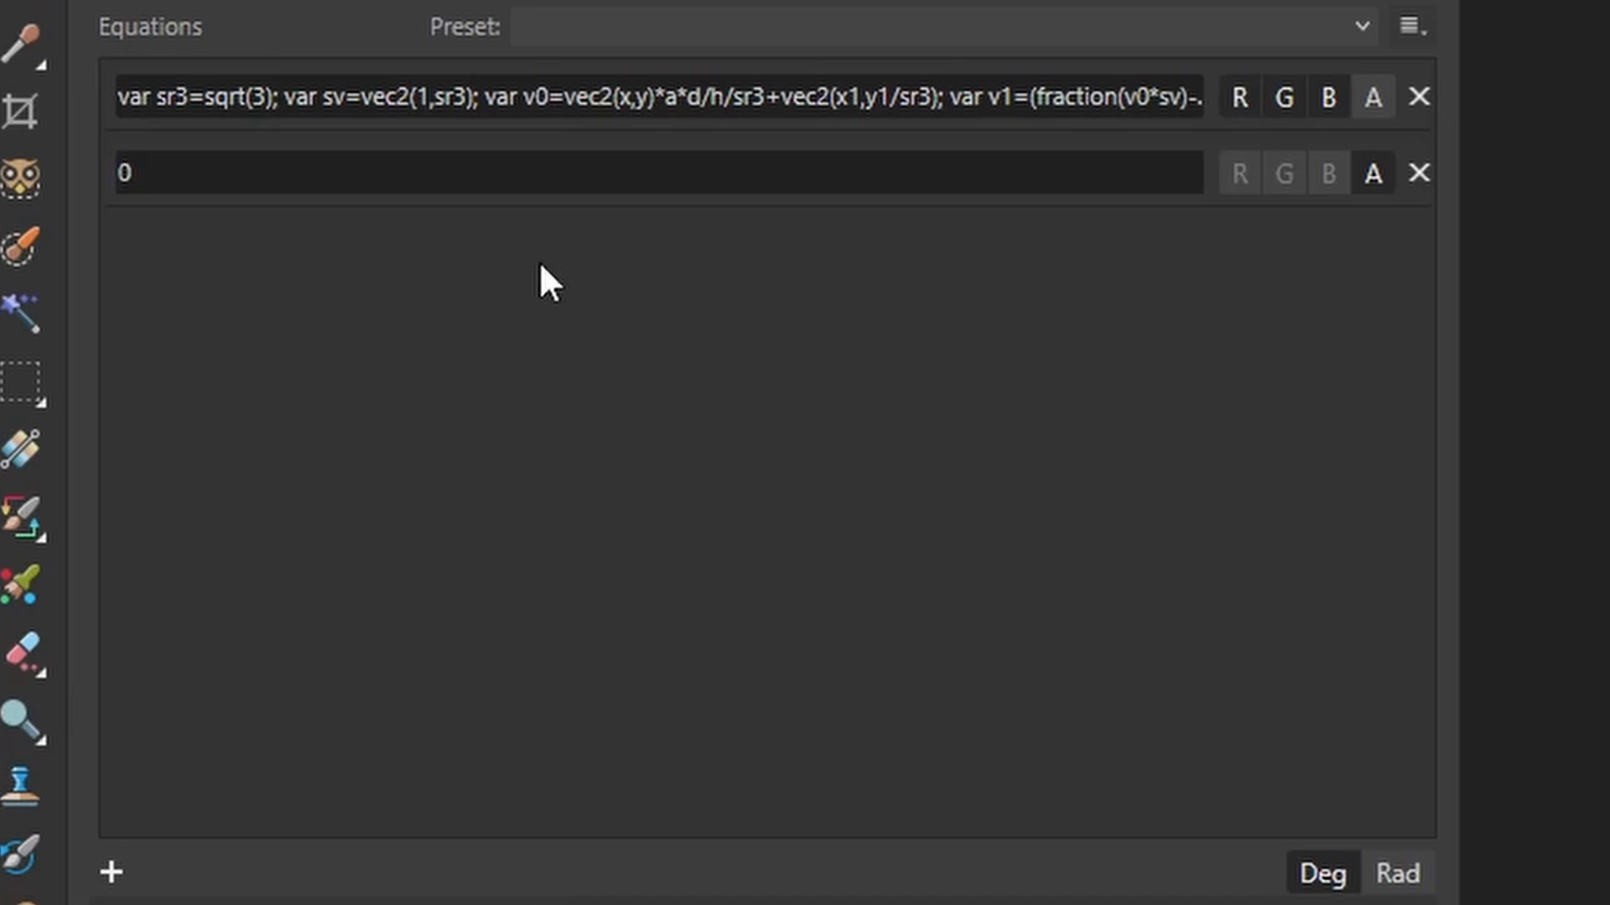
{"action": "left_click", "coordinate": [493, 95]}
{"action": "key", "text": "ctrl+c"}
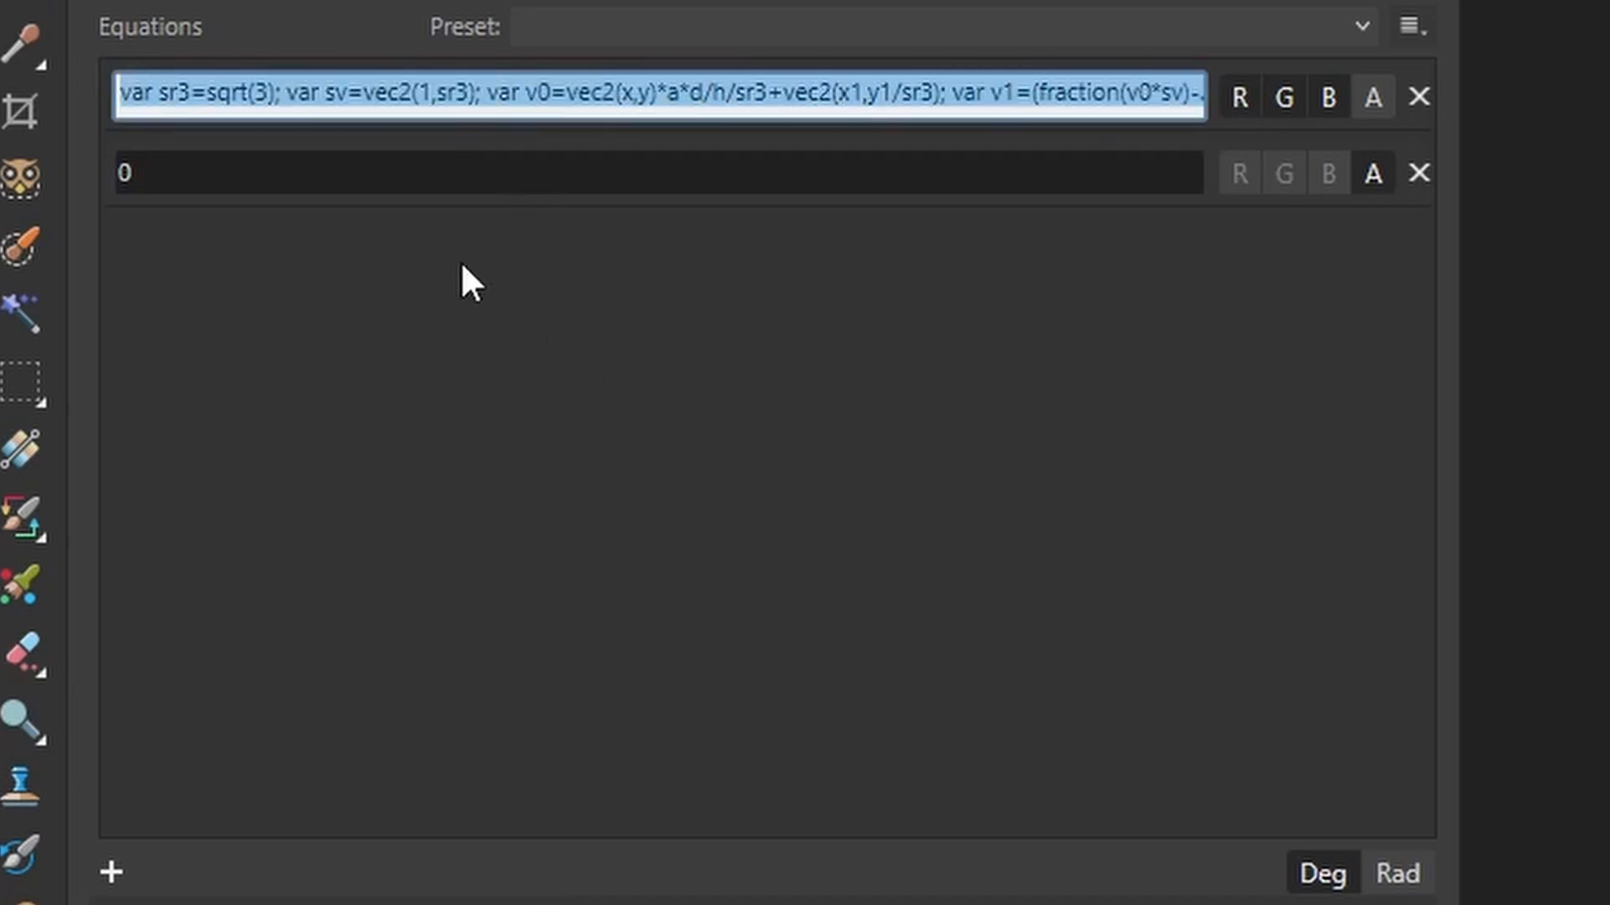
{"action": "left_click", "coordinate": [281, 172]}
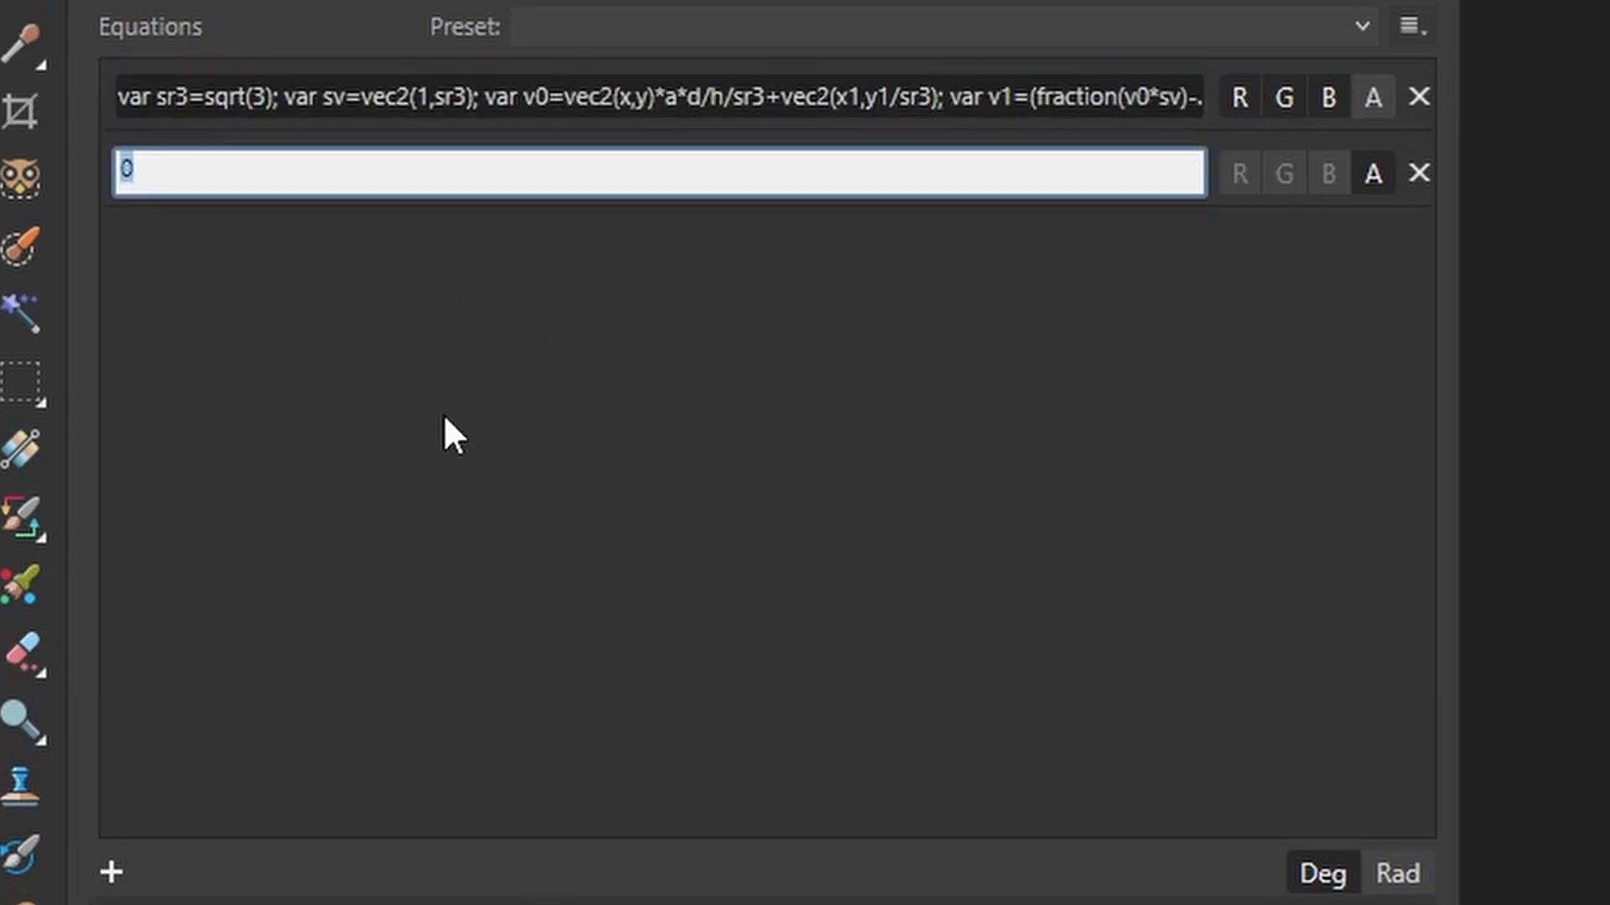
{"action": "key", "text": "ctrl+v"}
{"action": "key", "text": "Return"}
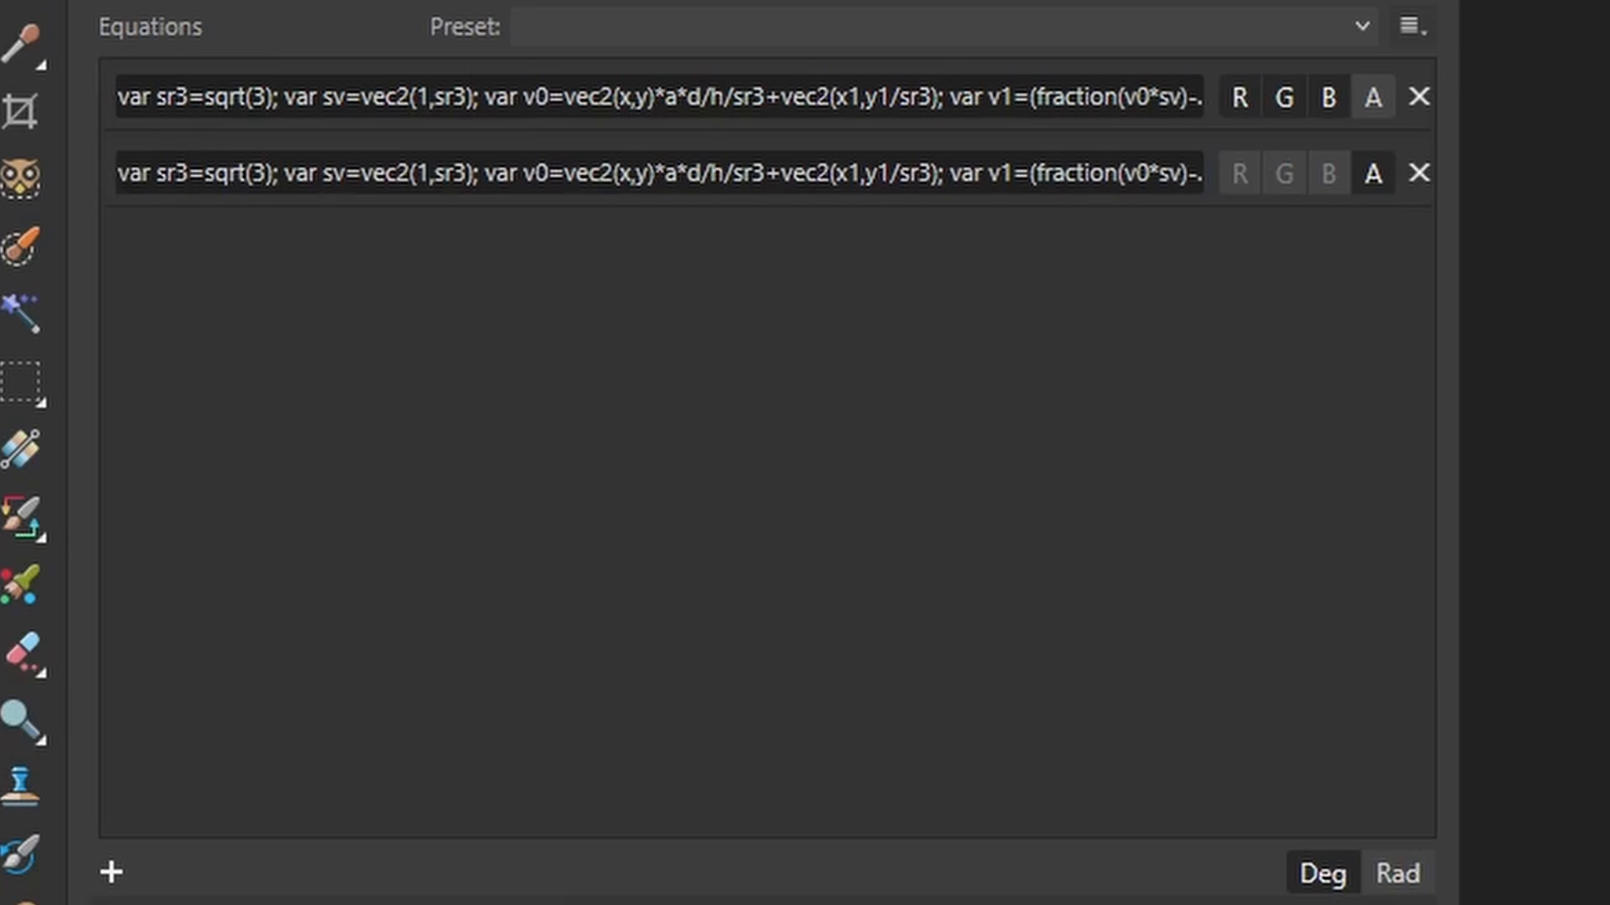
Step: Reassign the red, green and blue channels from the first equation to the second, leaving alpha off for both
{"action": "left_click", "coordinate": [1330, 96]}
{"action": "left_click", "coordinate": [1287, 92]}
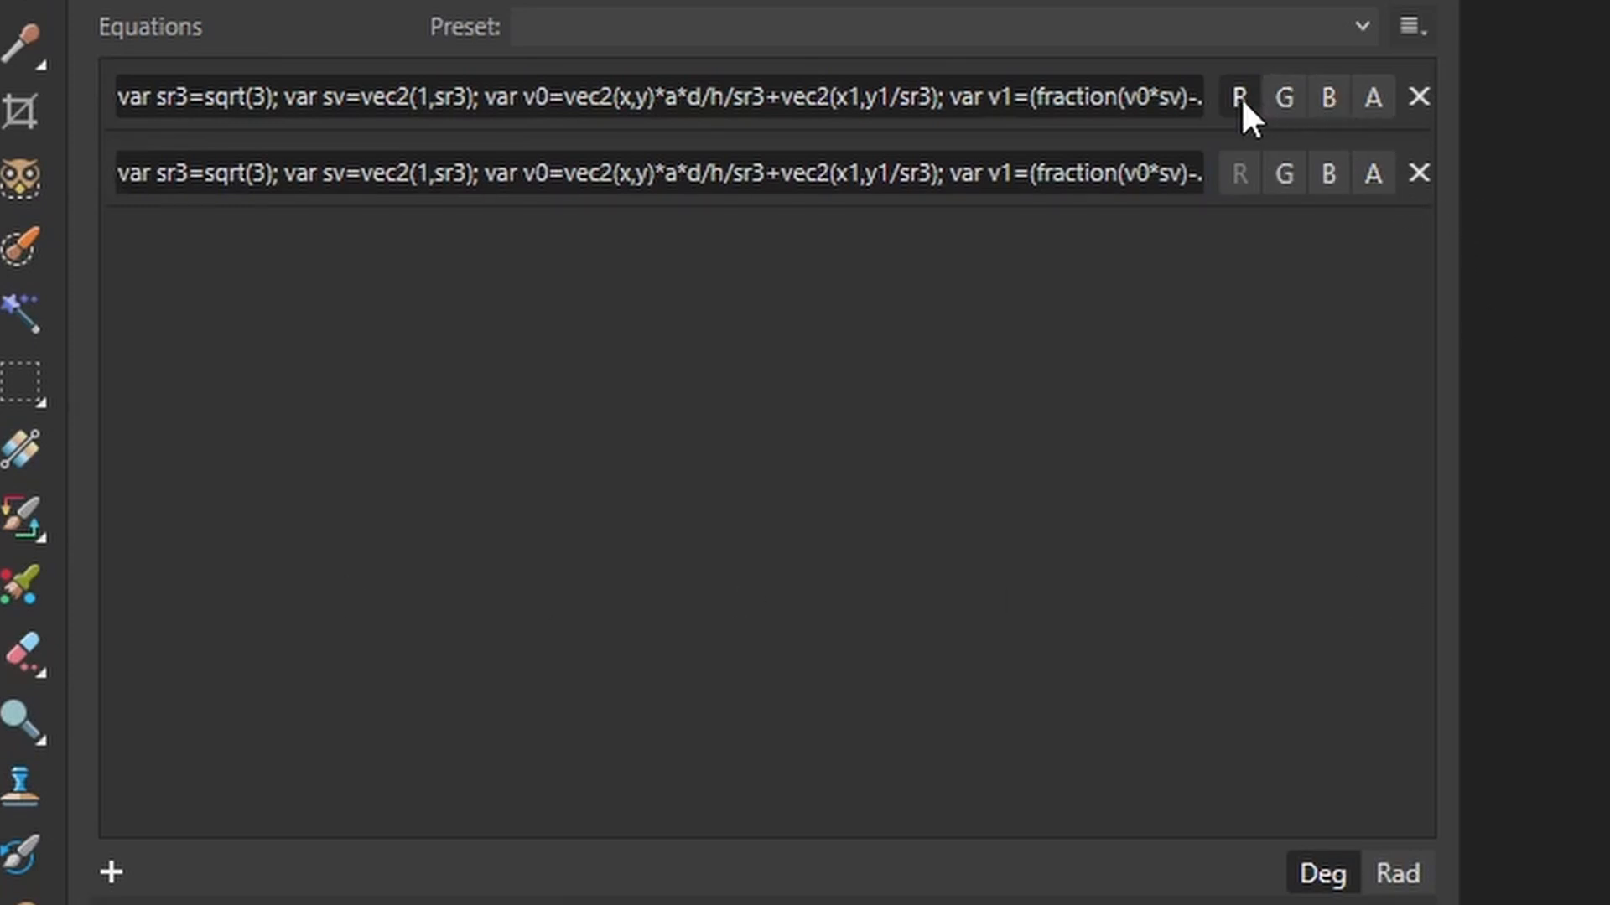
{"action": "left_click", "coordinate": [1240, 99]}
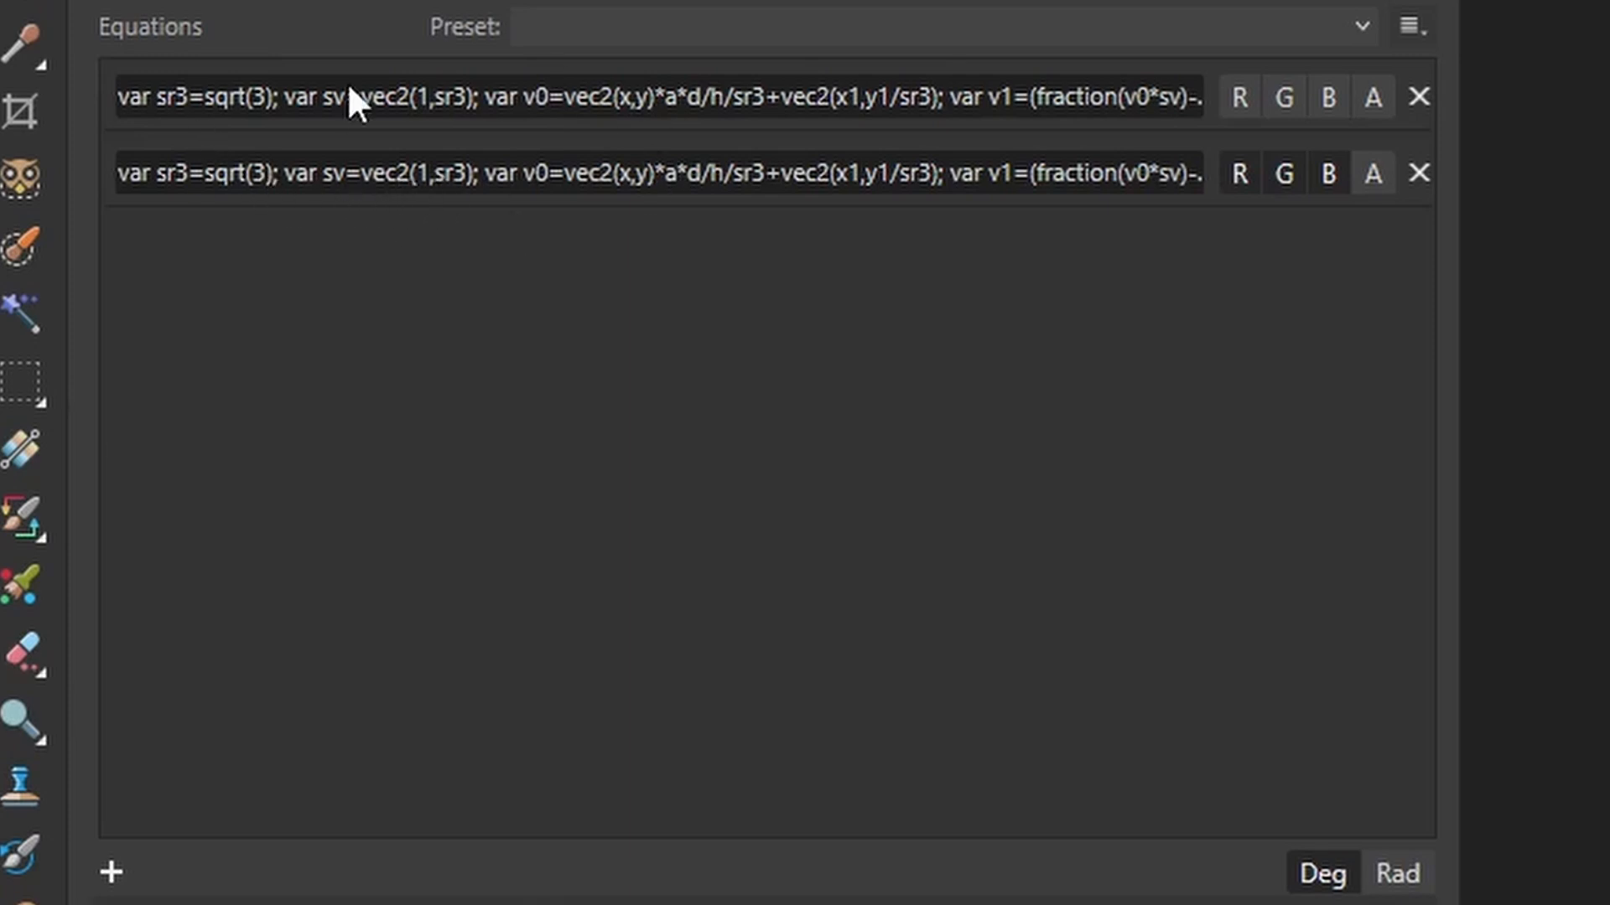
Step: In the second equation, change the sv definition to var sv=vec2(sr3,1)
{"action": "left_click", "coordinate": [431, 182]}
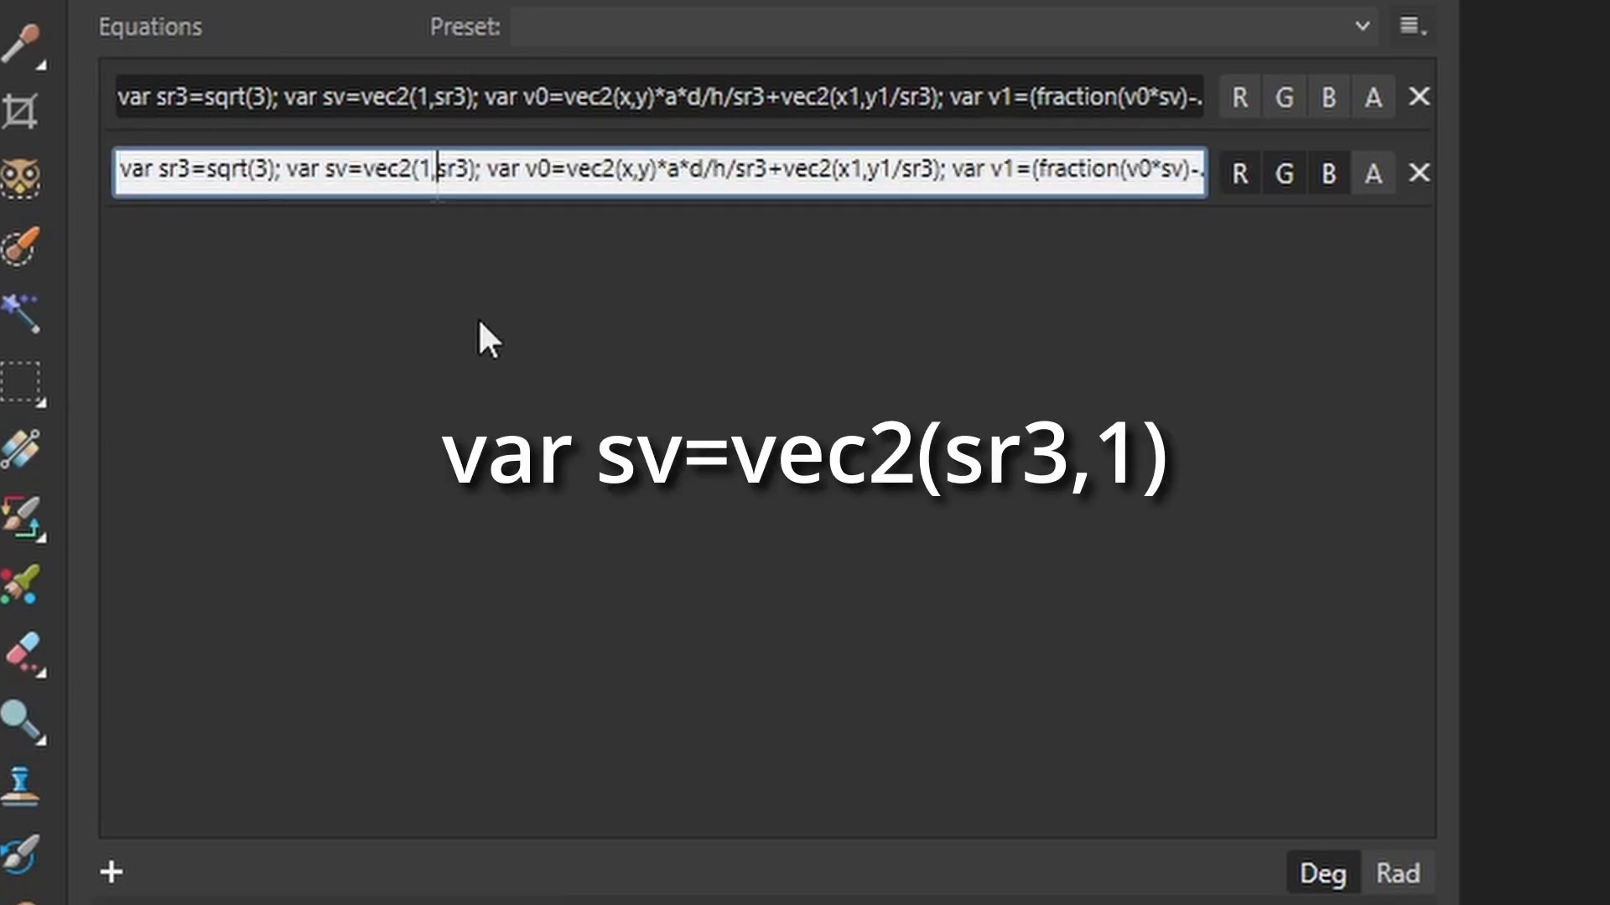
{"action": "key", "text": "BackSpace"}
{"action": "key", "text": "BackSpace"}
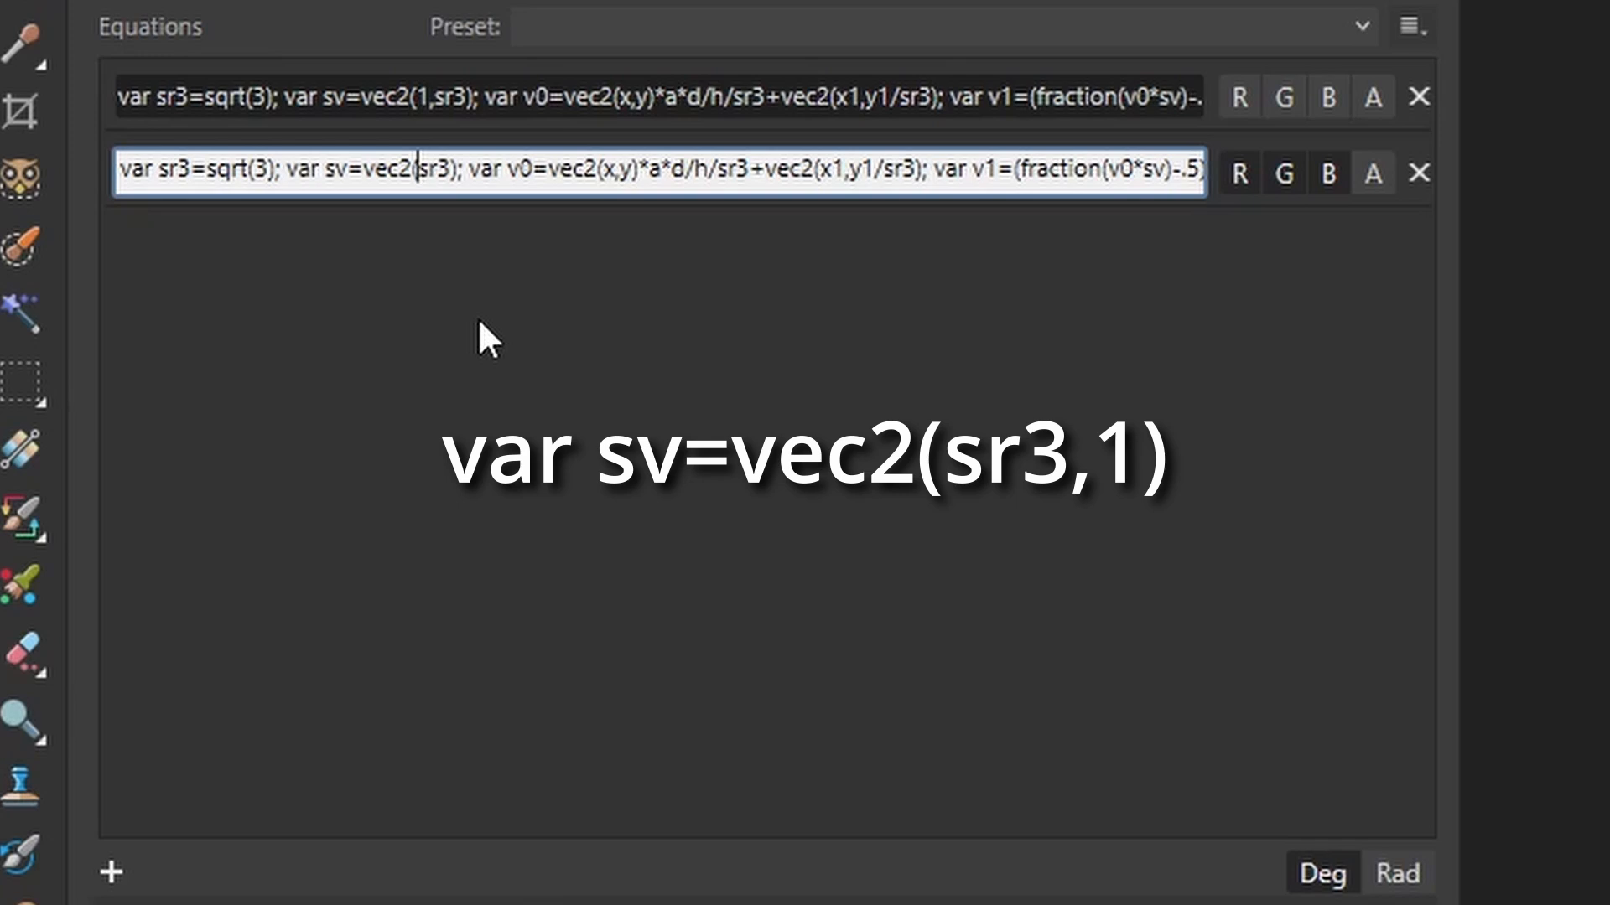
{"action": "left_click", "coordinate": [451, 198]}
{"action": "type", "text": ",1"}
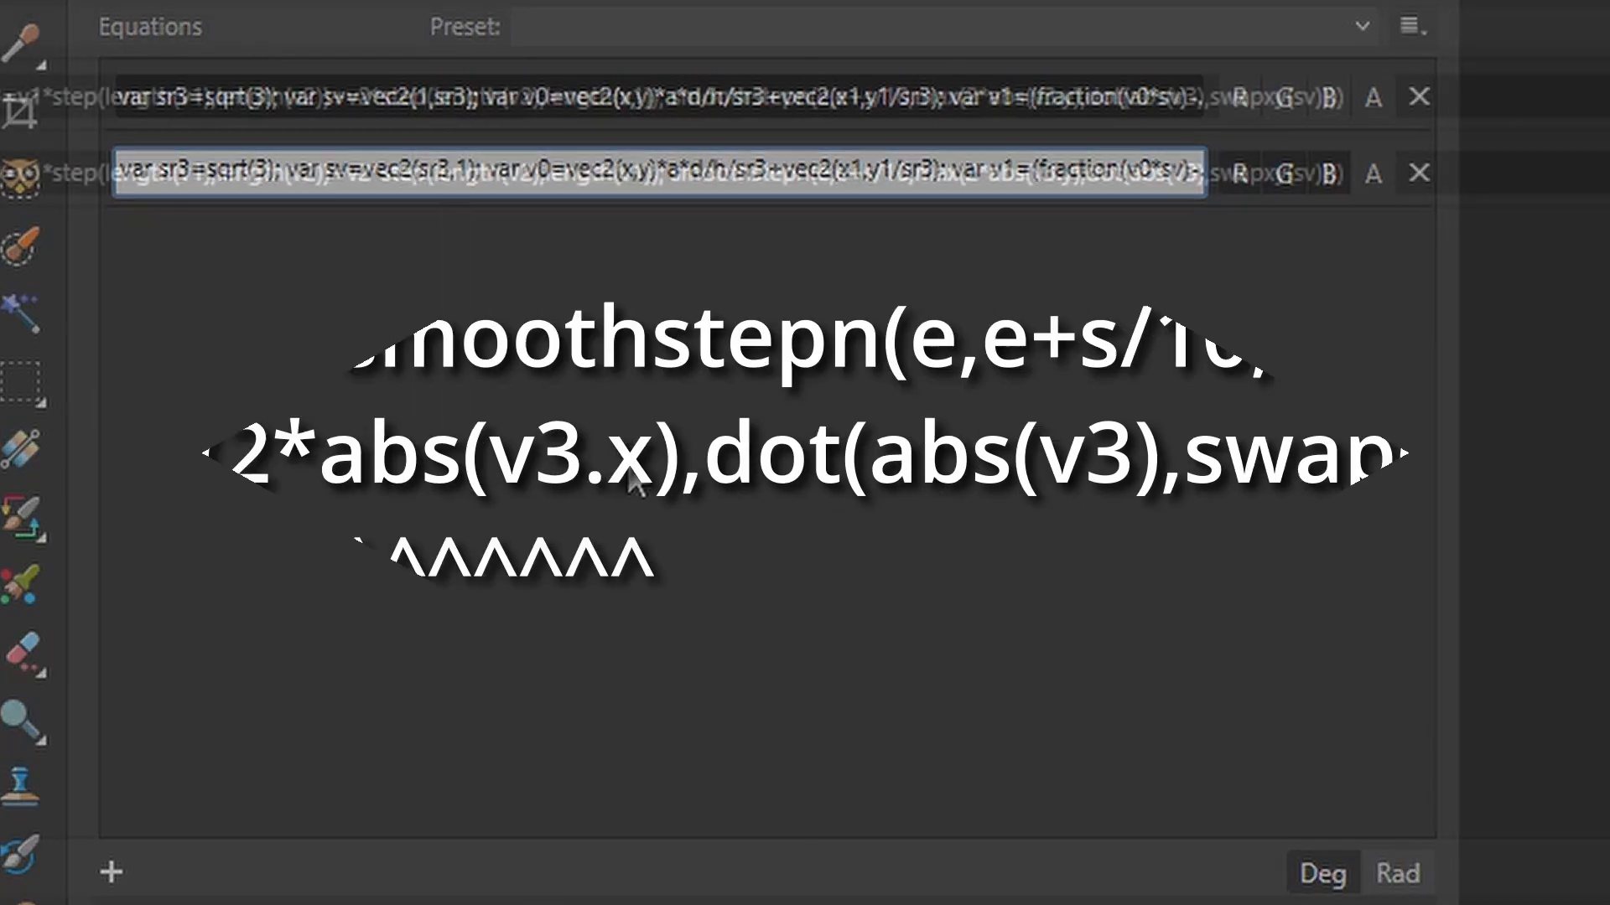
Step: In the second equation's smoothstepn expression, change 2*abs(v3.y) to 2*abs(v3.x)
{"action": "left_click", "coordinate": [1078, 181]}
{"action": "left_click", "coordinate": [1080, 178]}
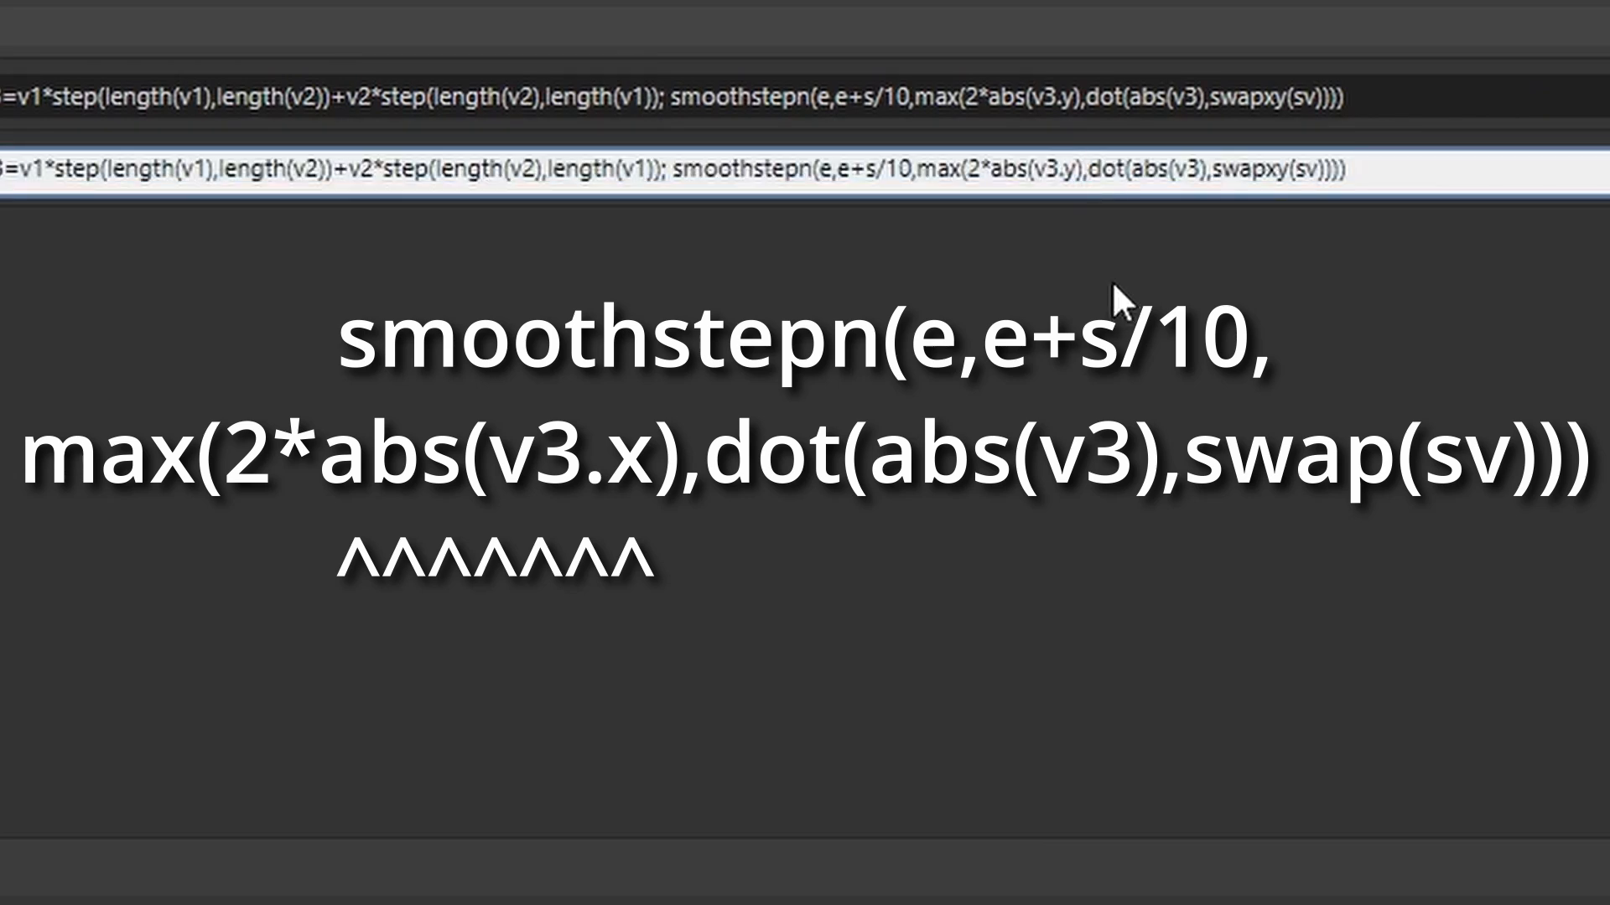
{"action": "key", "text": "BackSpace"}
{"action": "type", "text": "x"}
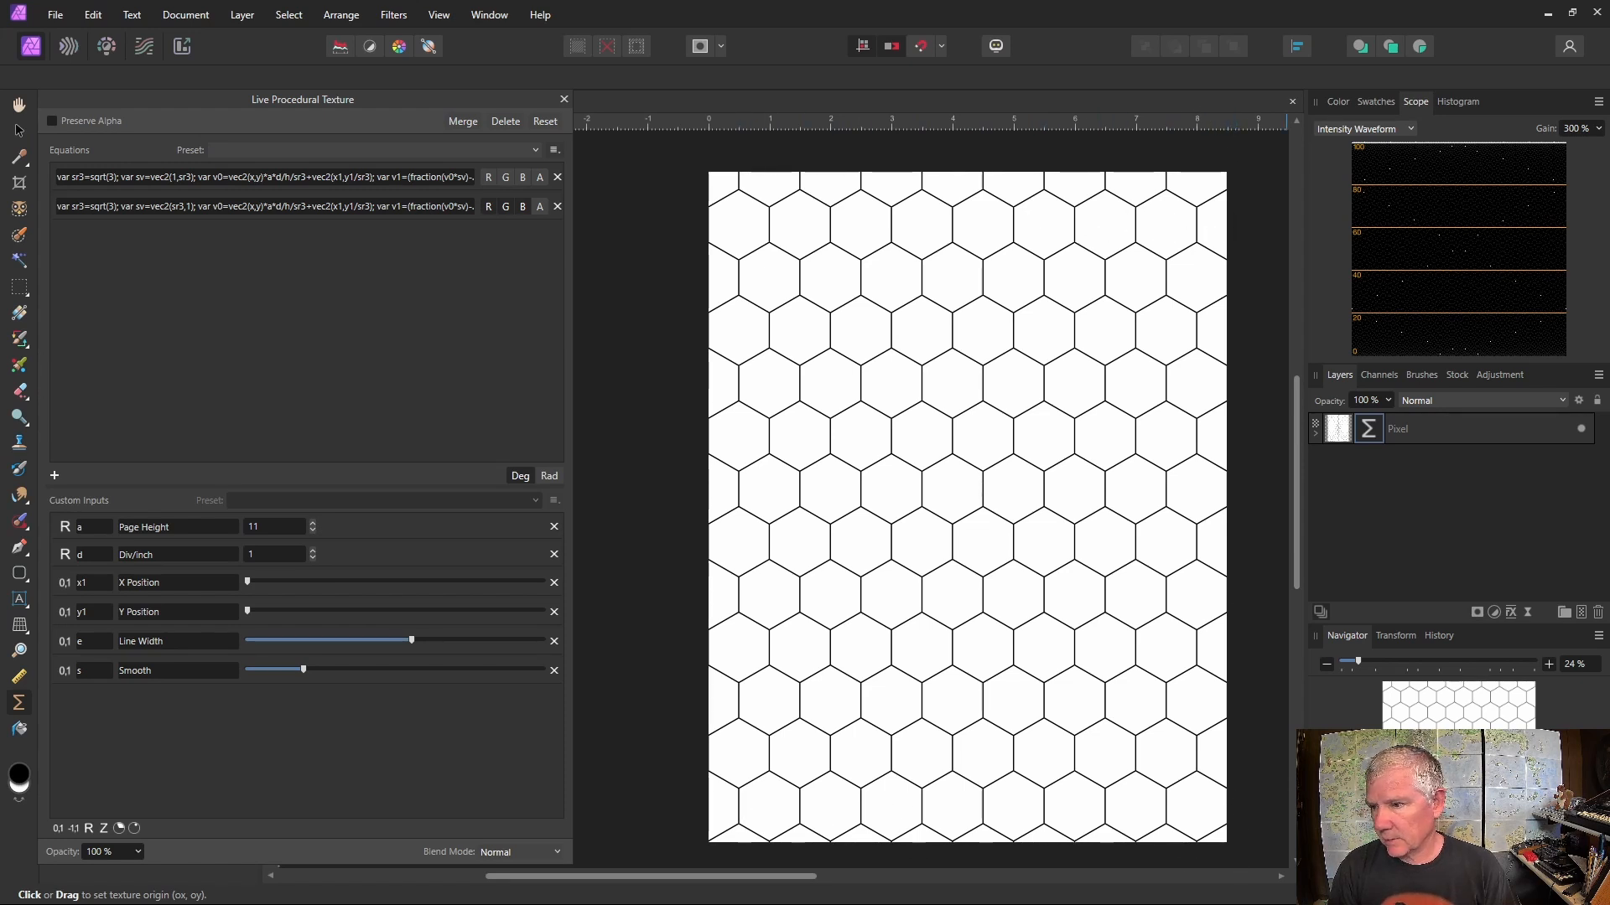
Step: Try a higher Div/inch value on the second equation's hexagon grid
{"action": "left_click", "coordinate": [313, 550]}
{"action": "left_click", "coordinate": [313, 550]}
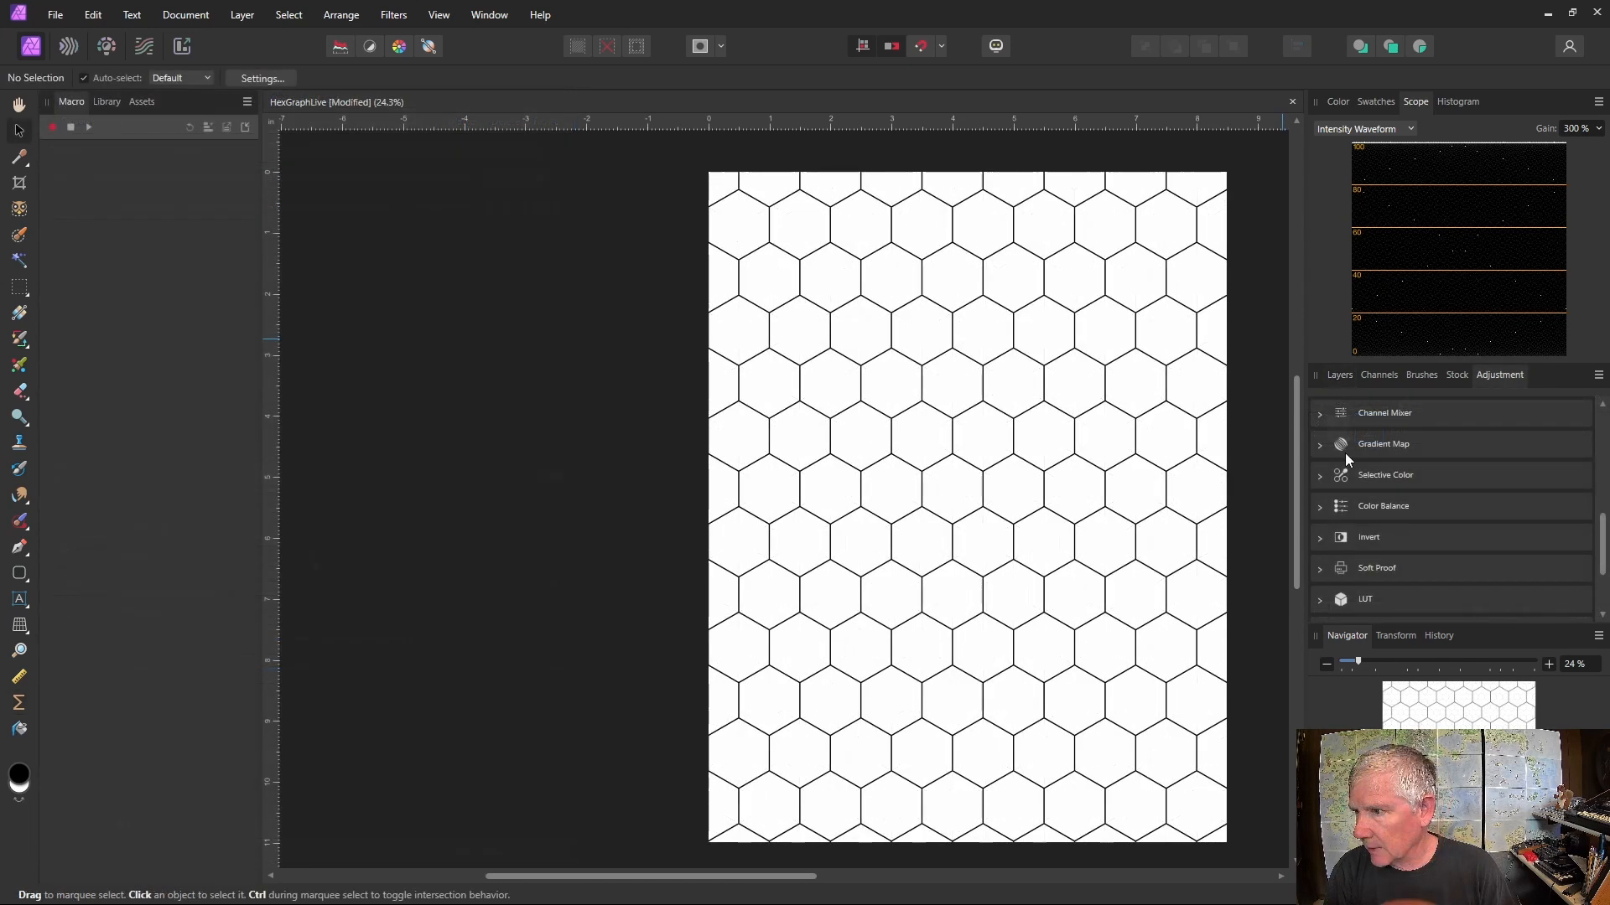
Step: Add a Gradient Map adjustment and nest it inside the Pixel layer, above the procedural texture
{"action": "left_click", "coordinate": [1345, 442]}
{"action": "left_click", "coordinate": [1343, 444]}
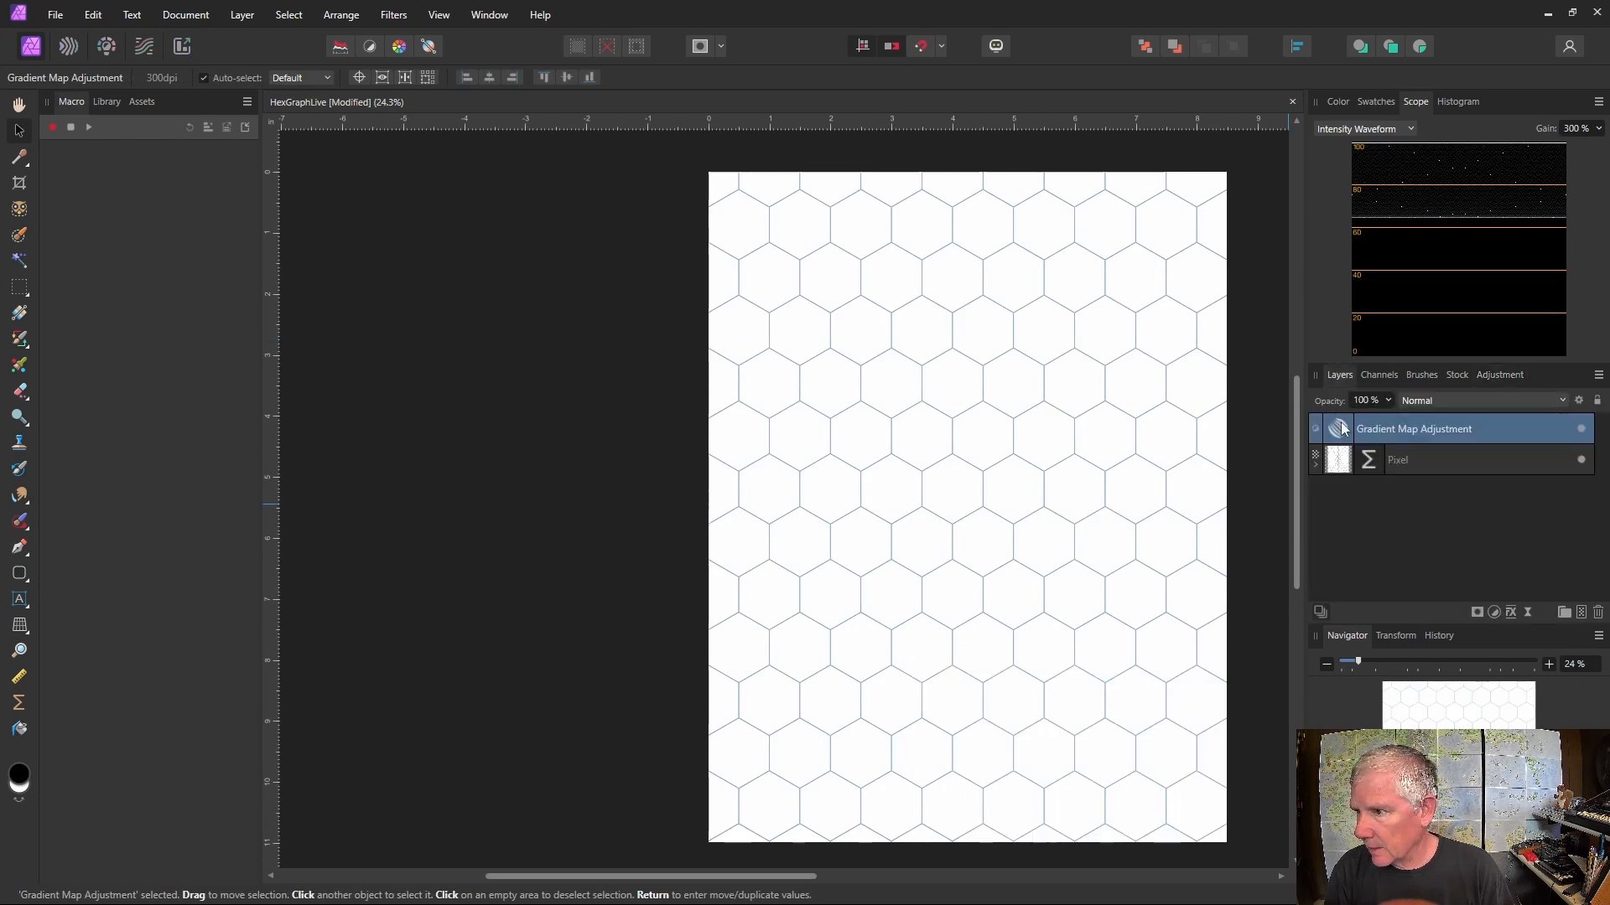
{"action": "left_click", "coordinate": [1338, 374]}
{"action": "left_click_drag", "start_coordinate": [1341, 439], "coordinate": [1339, 461]}
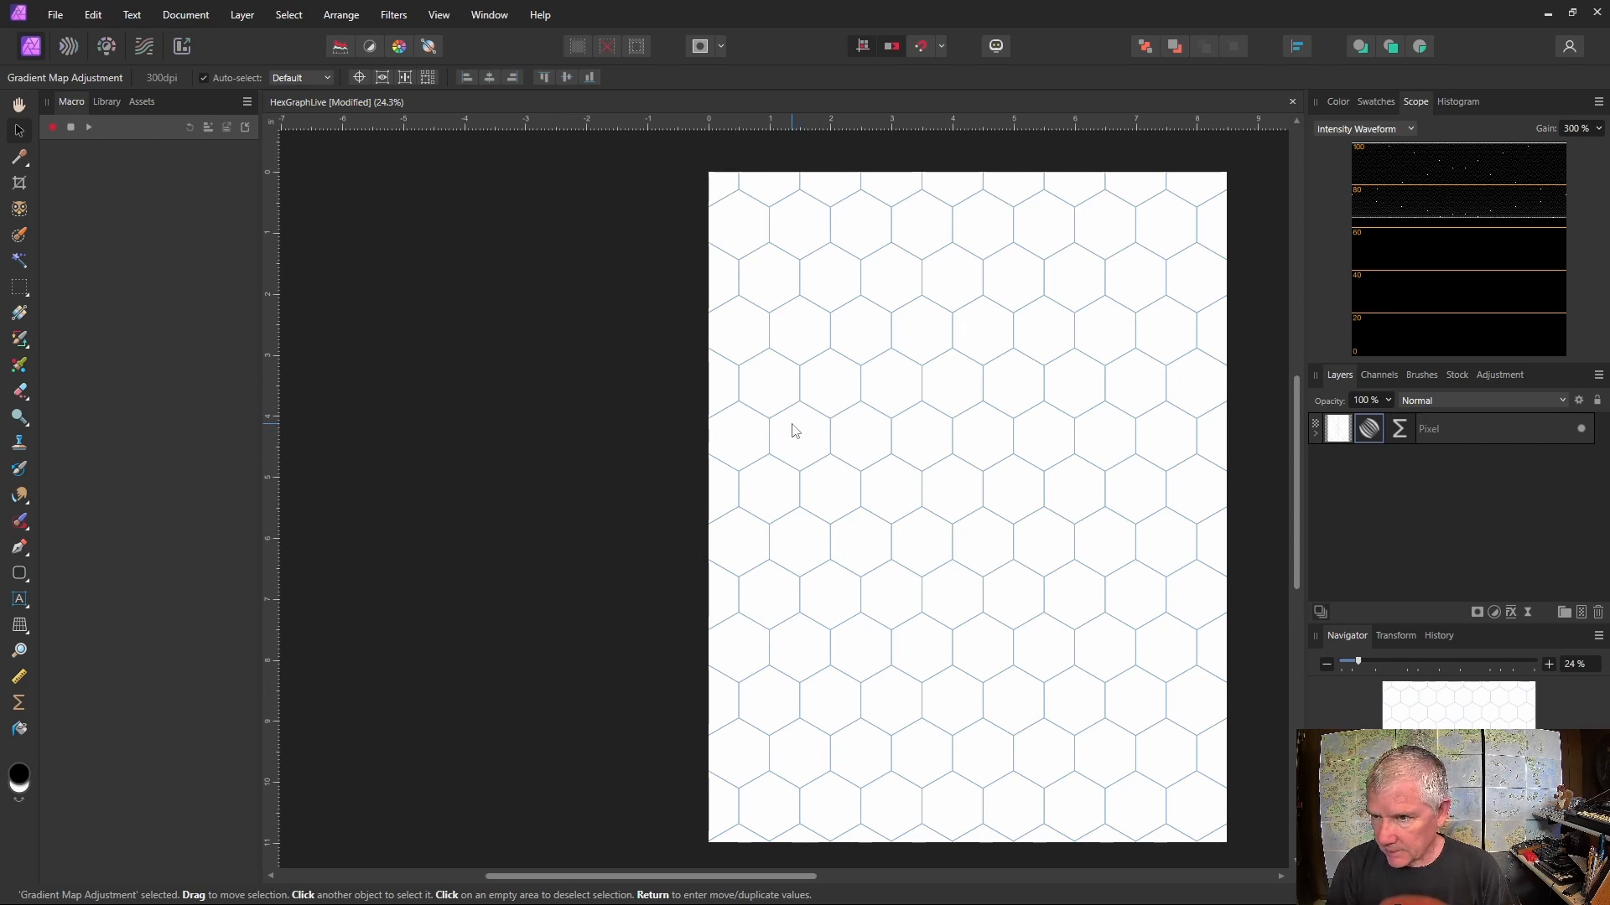
Step: Duplicate the Procedural Texture layer nested in the Pixel layer and set the upper copy's blend mode to Multiply
{"action": "double_click", "coordinate": [1393, 430]}
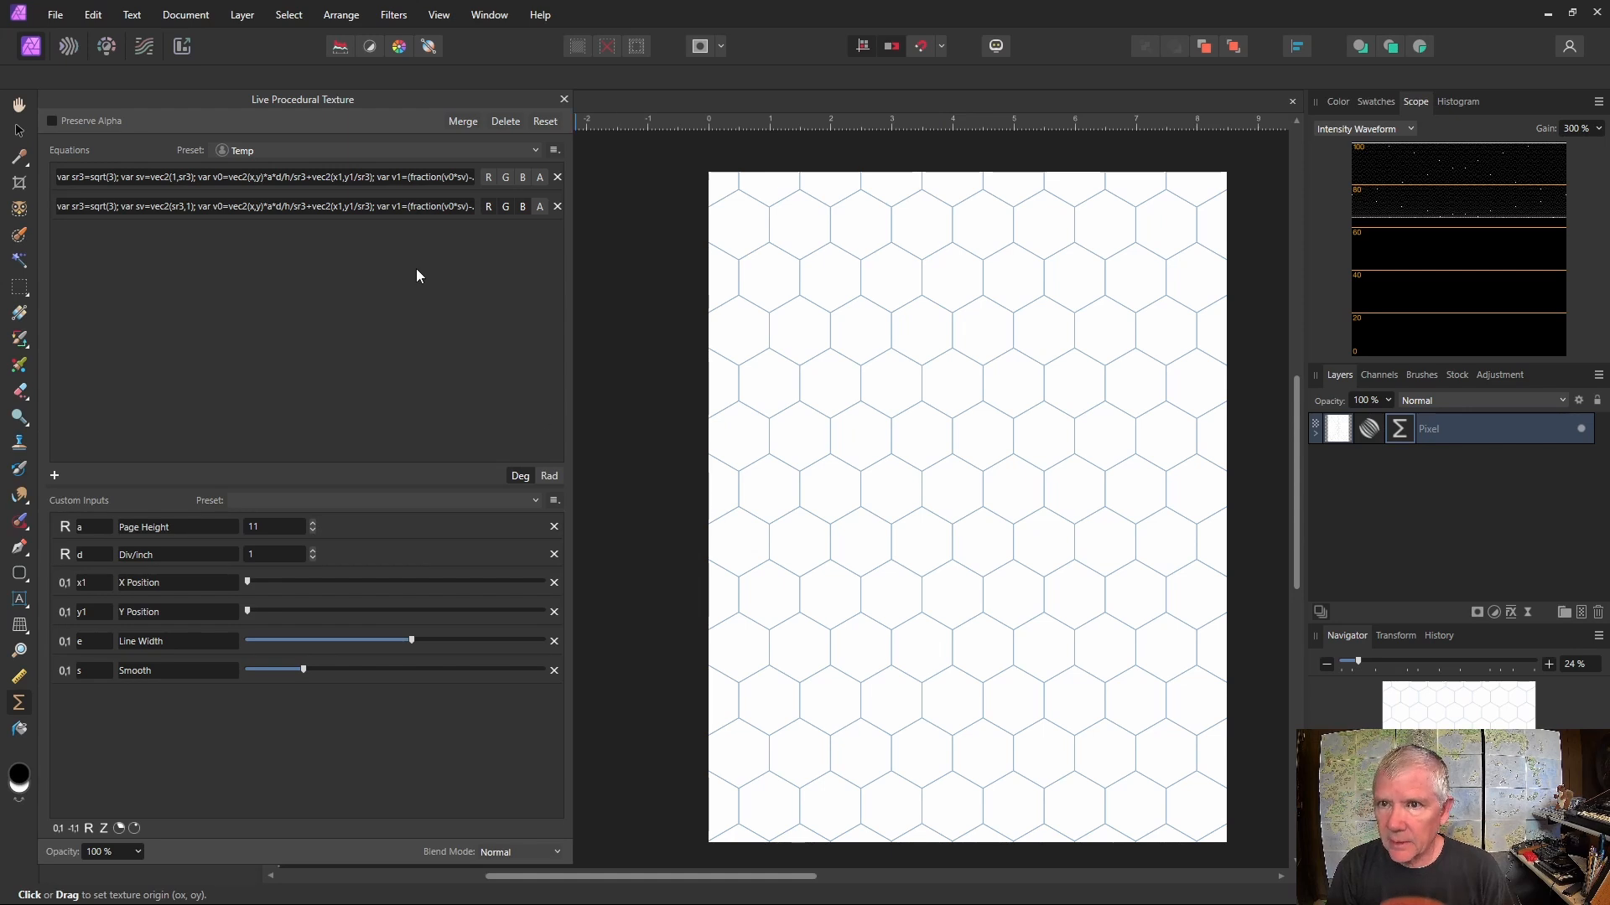
{"action": "left_click", "coordinate": [1312, 437]}
{"action": "right_click", "coordinate": [1344, 495]}
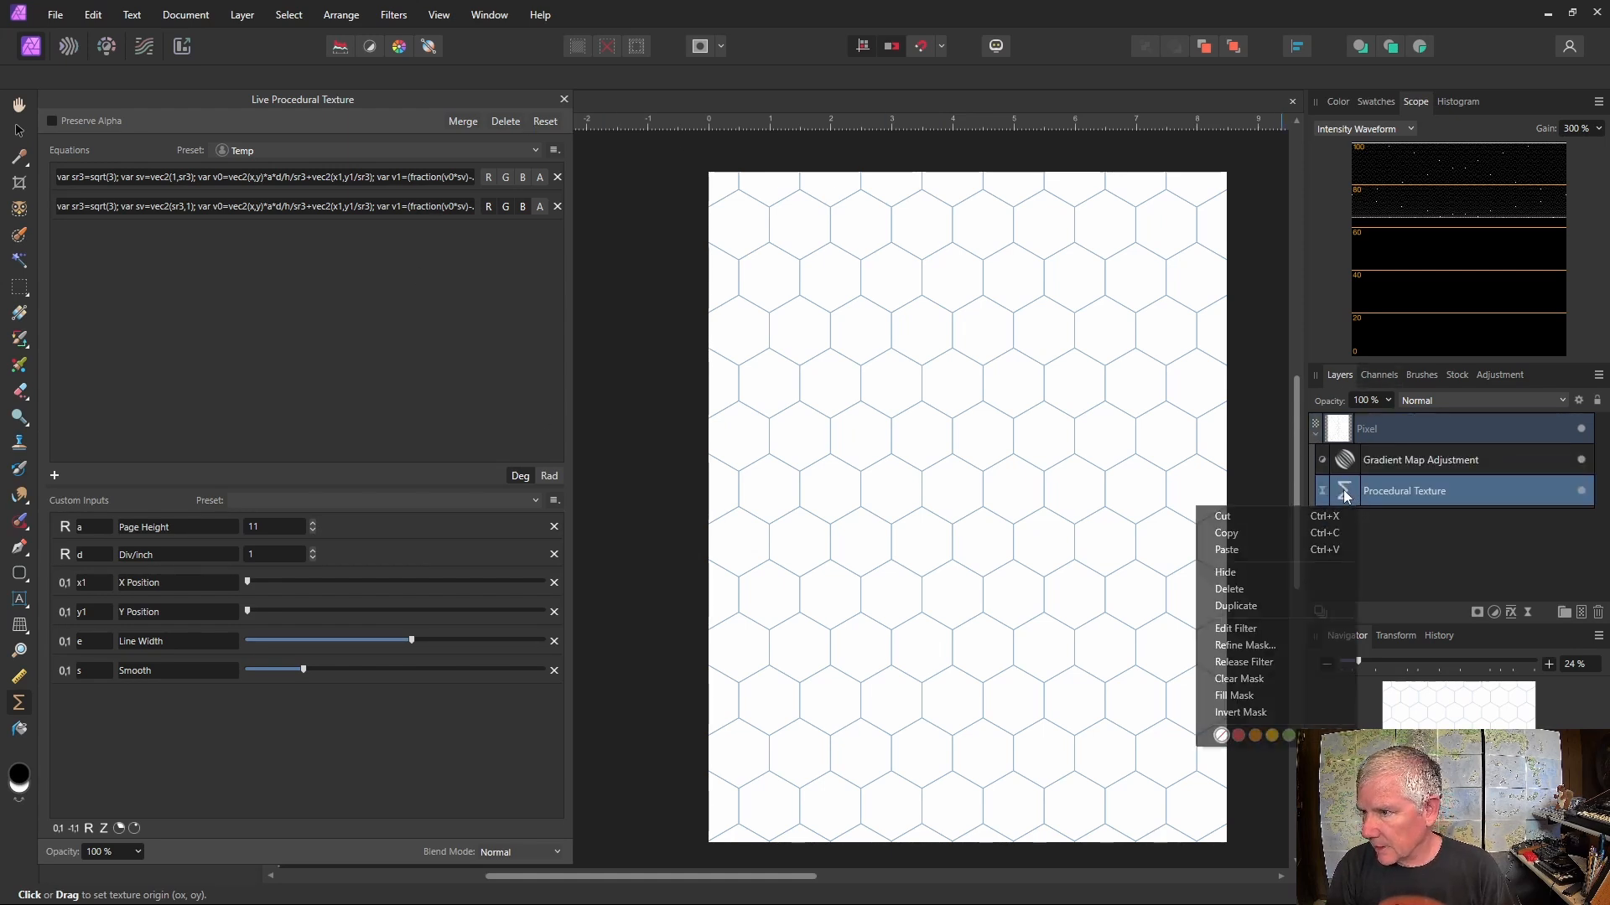
{"action": "left_click", "coordinate": [1274, 605]}
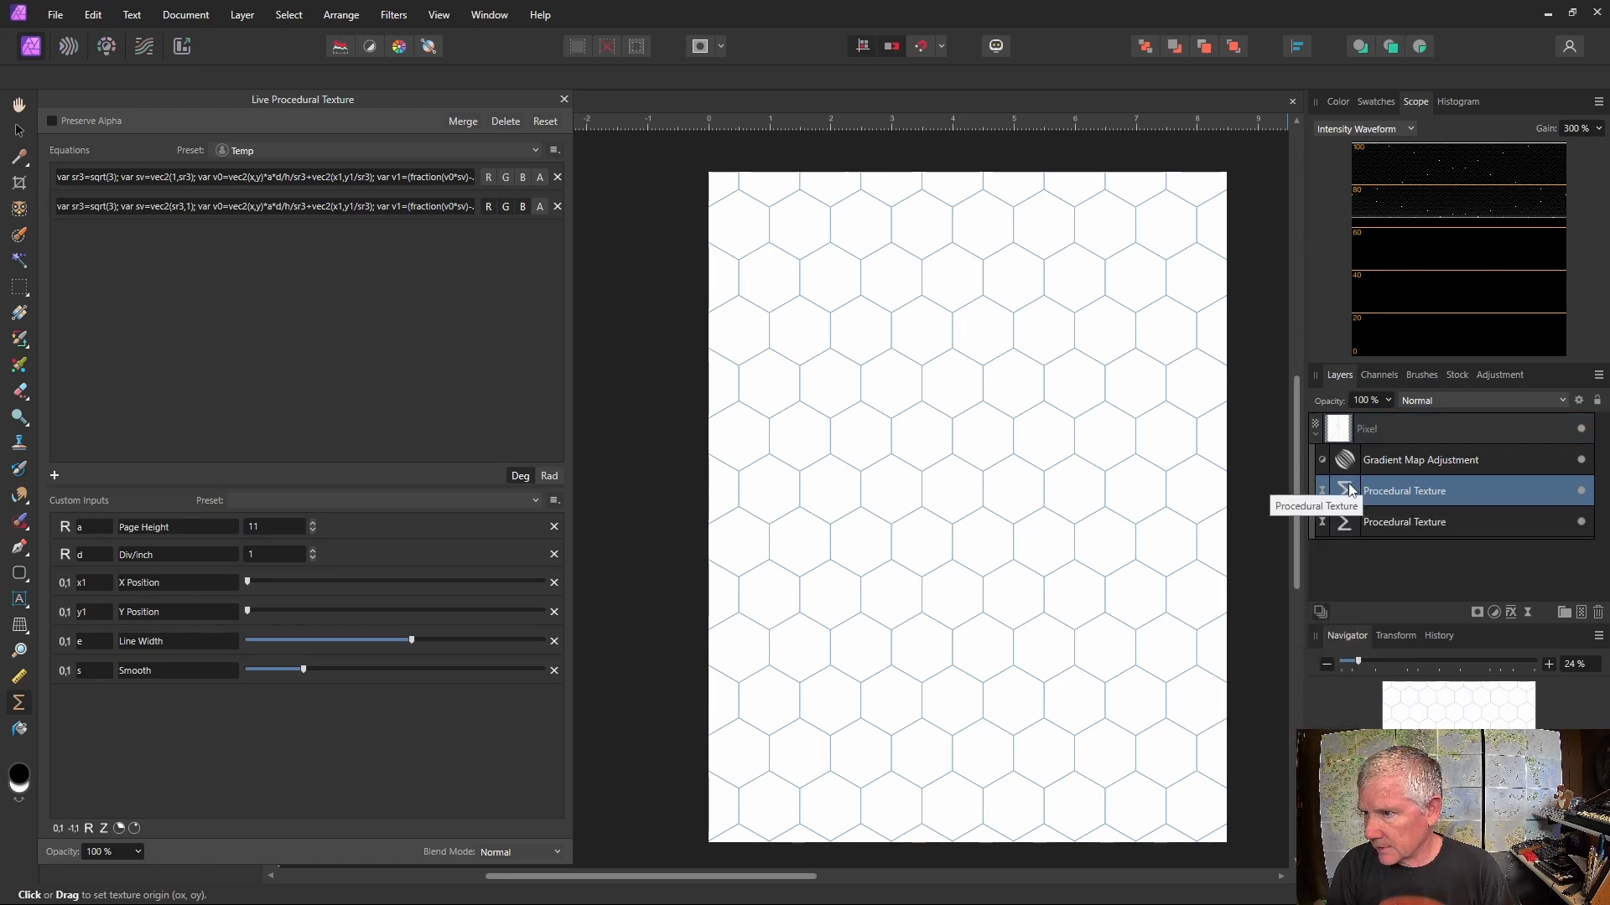
{"action": "left_click", "coordinate": [1437, 399]}
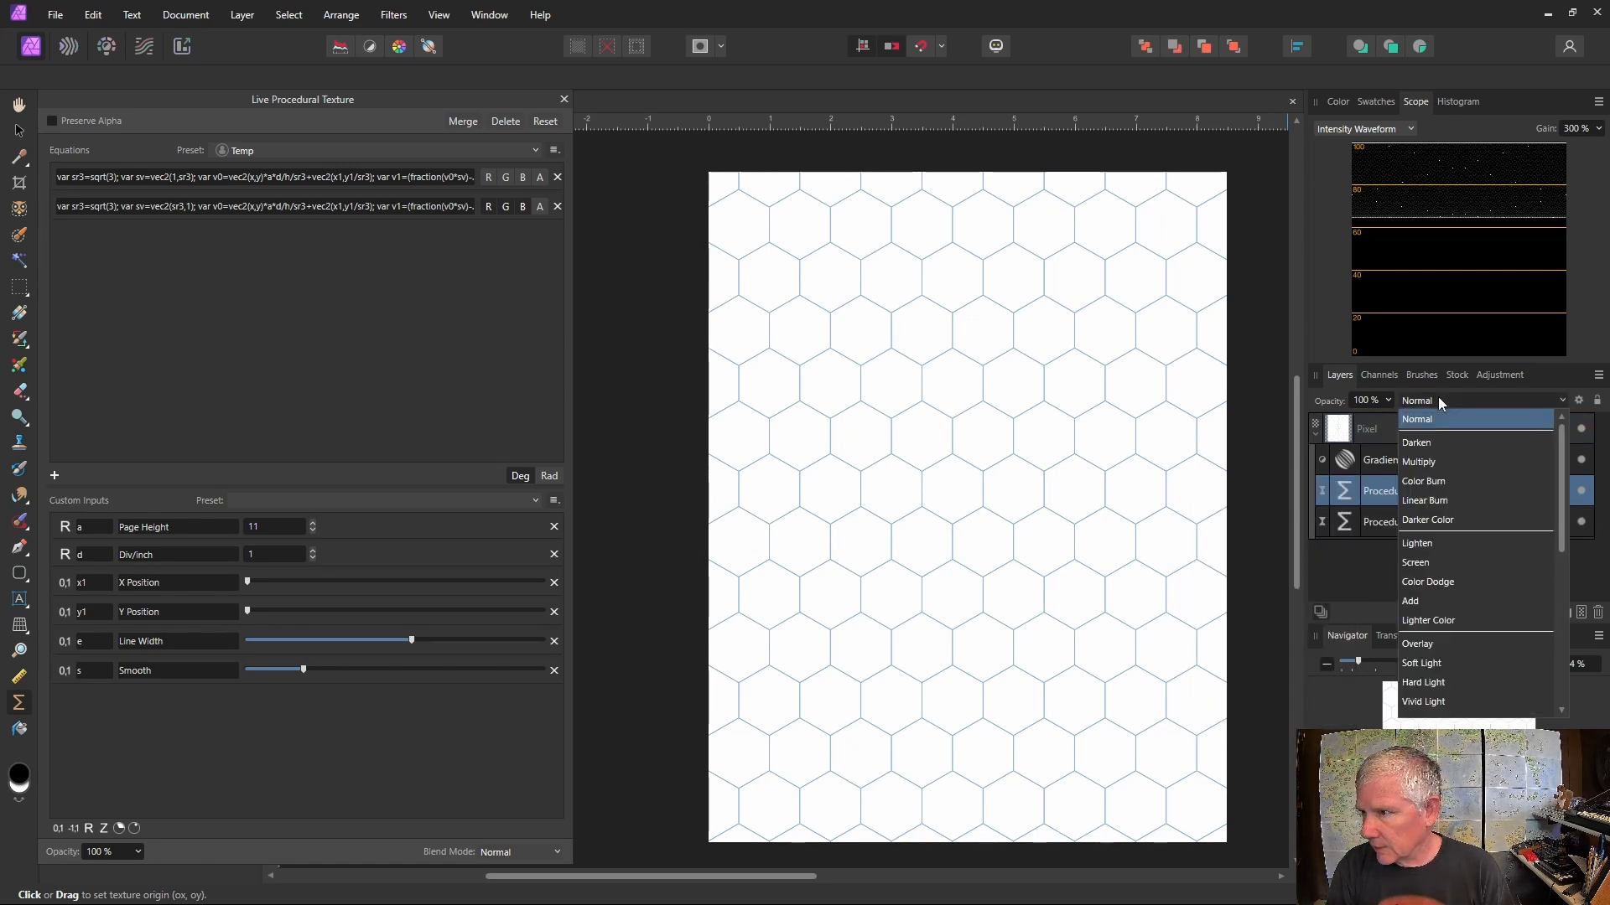
{"action": "left_click", "coordinate": [1432, 461]}
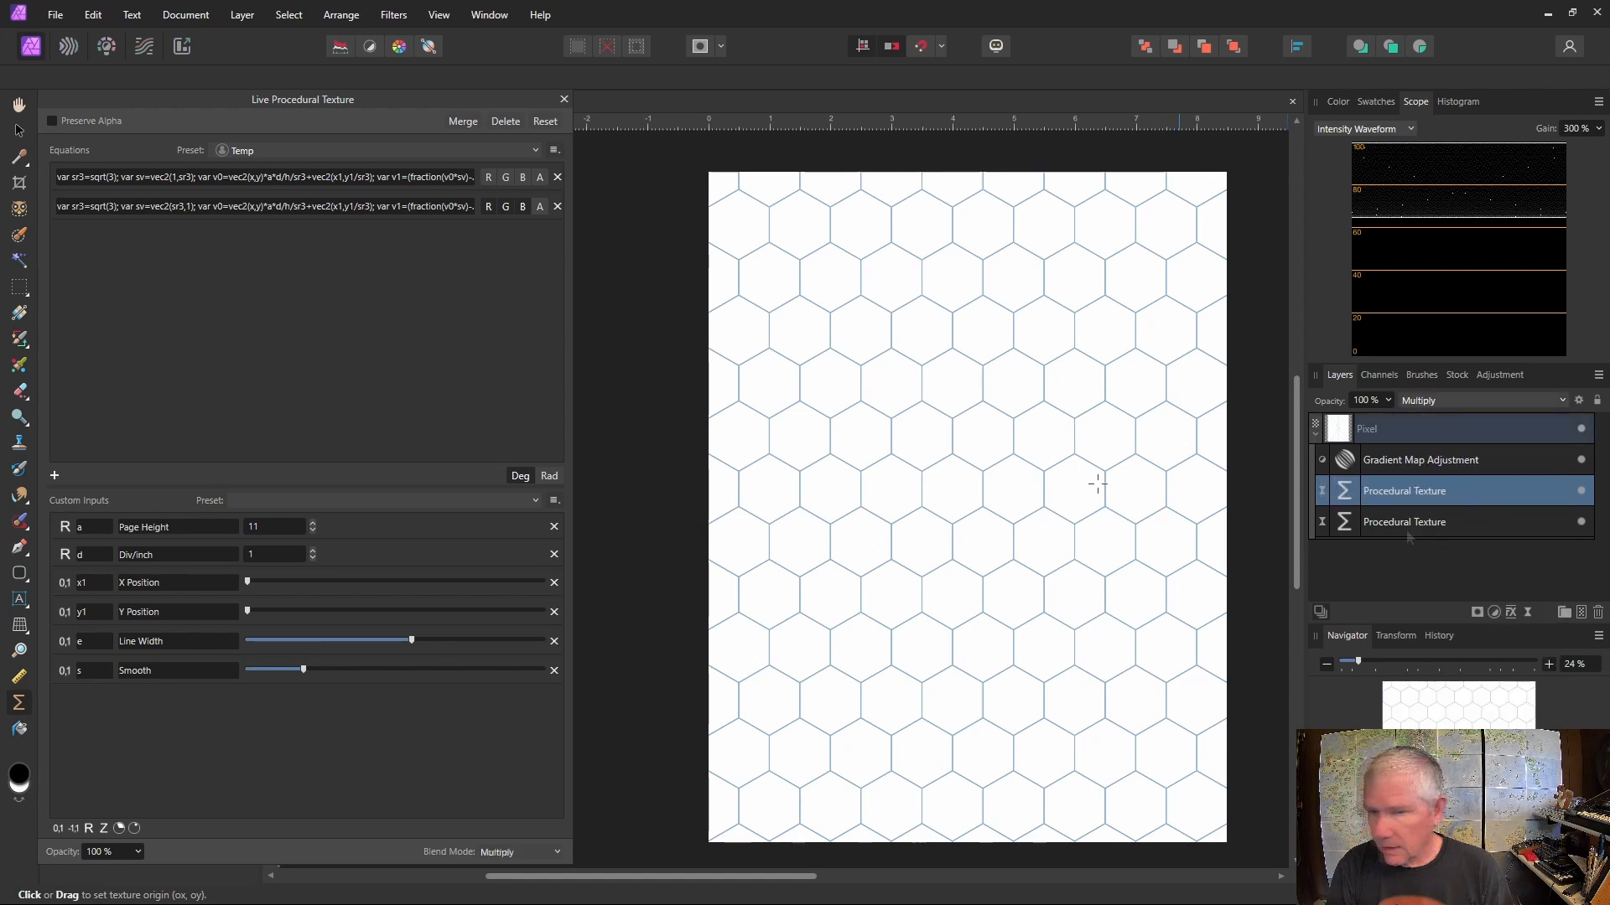
Step: Set the upper Procedural Texture's Div/inch to 6 to add a finer hexagon grid
{"action": "left_click", "coordinate": [314, 550]}
{"action": "left_click", "coordinate": [314, 550]}
{"action": "left_click", "coordinate": [313, 550]}
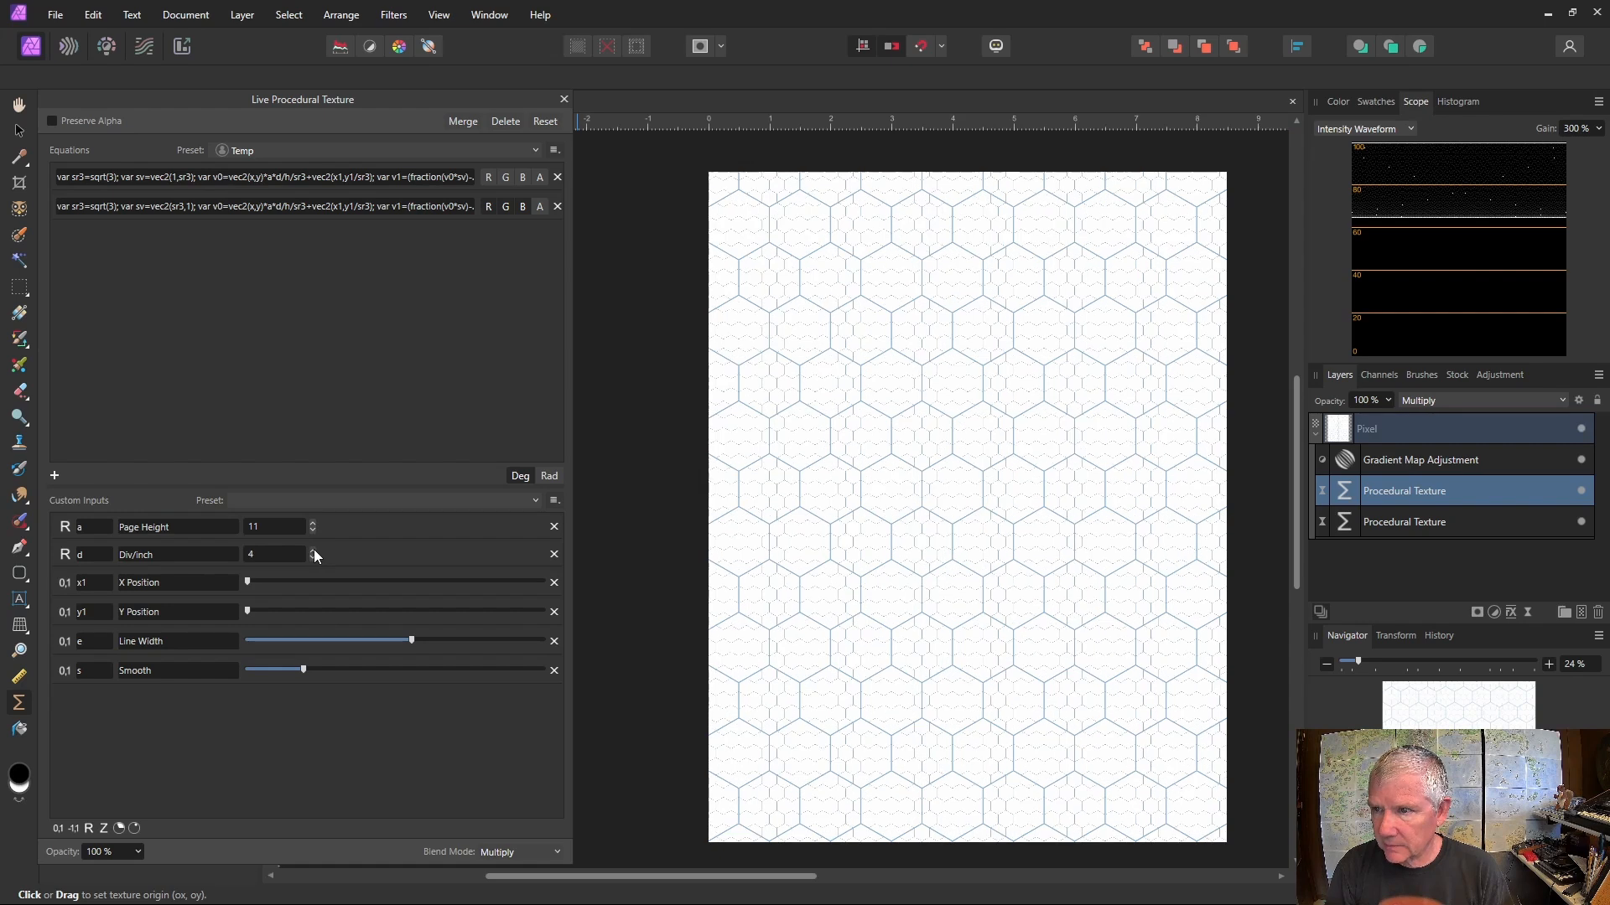
{"action": "left_click", "coordinate": [313, 550]}
{"action": "left_click", "coordinate": [314, 550]}
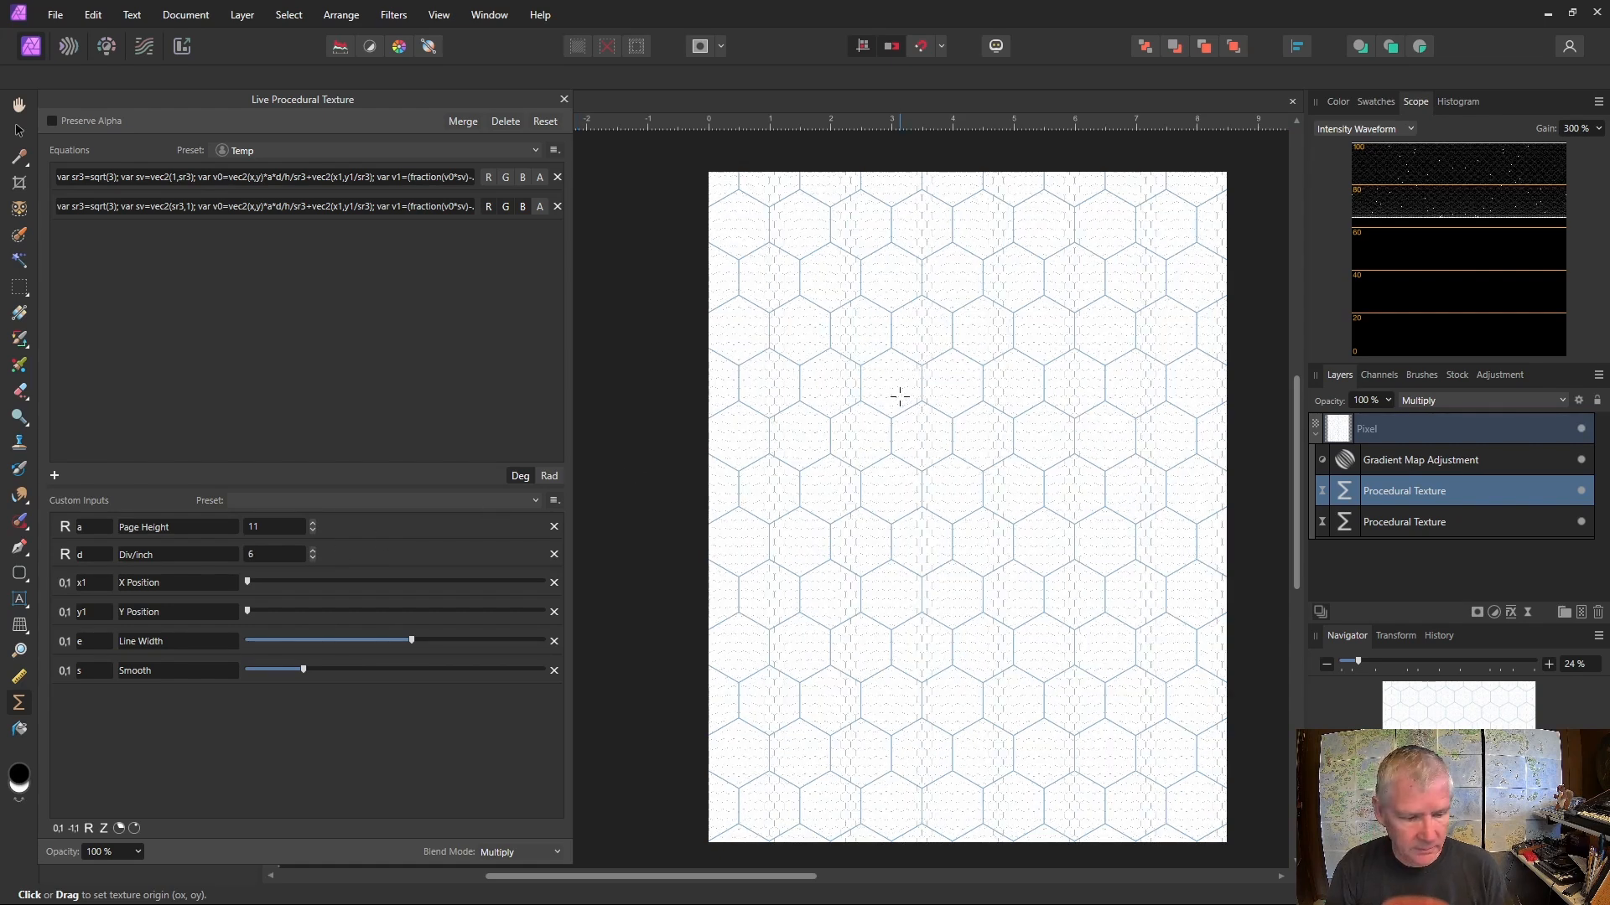
Step: Fine-tune the upper texture's Smooth and Line Width, and offset its X and Y positions relative to the large hexagons
{"action": "scroll", "coordinate": [899, 396], "scroll_direction": "up", "scroll_amount": 5}
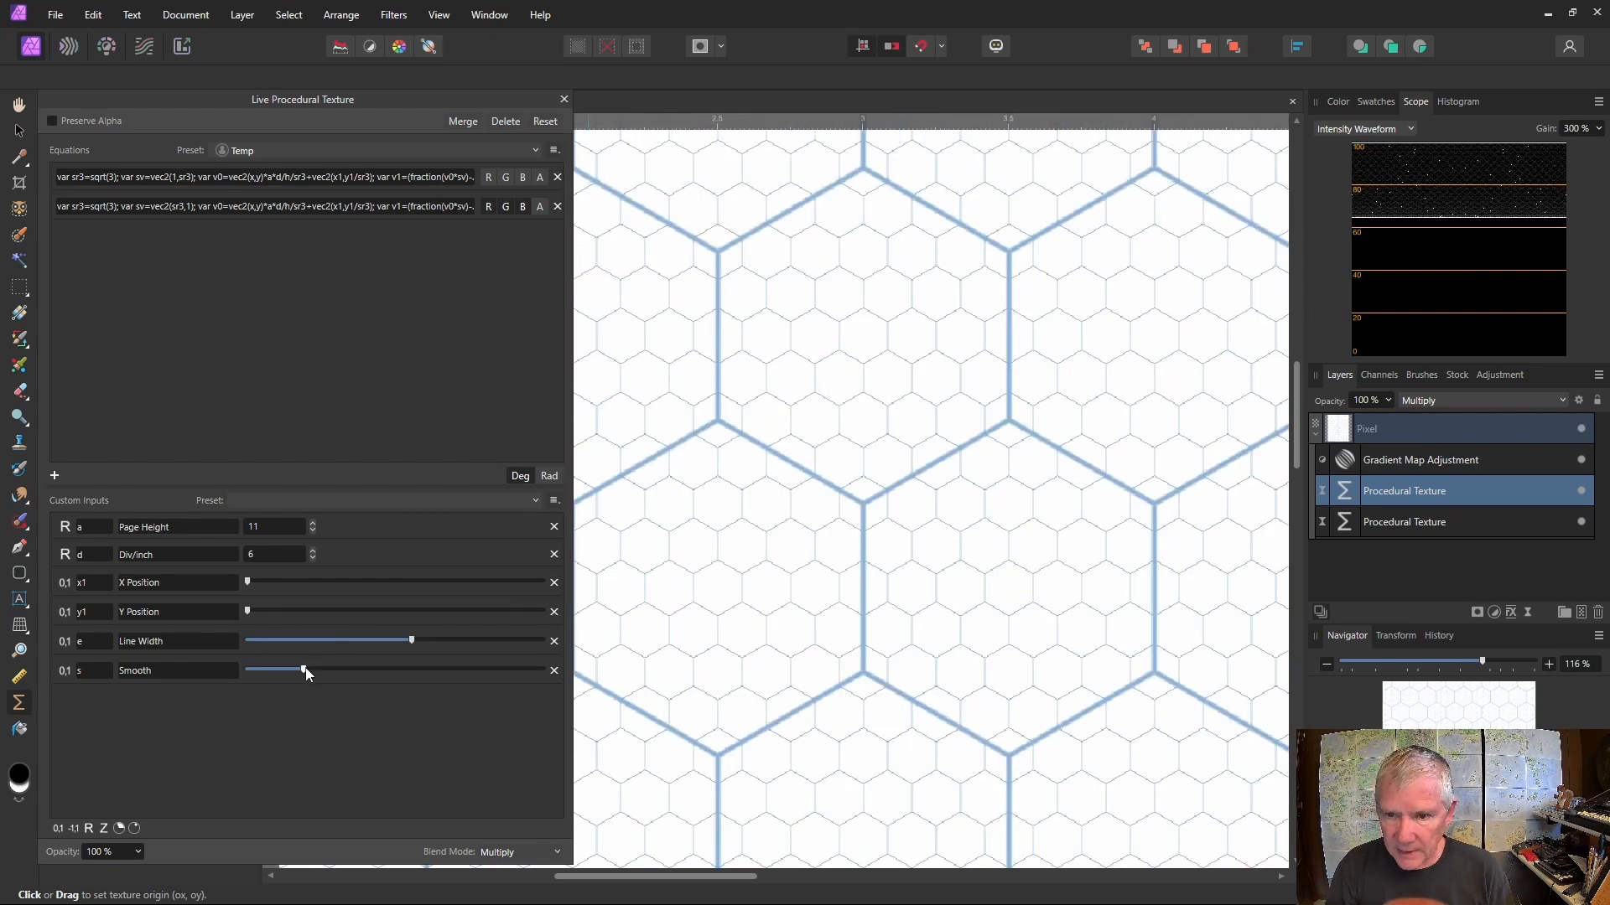
{"action": "left_click_drag", "start_coordinate": [306, 673], "coordinate": [319, 670]}
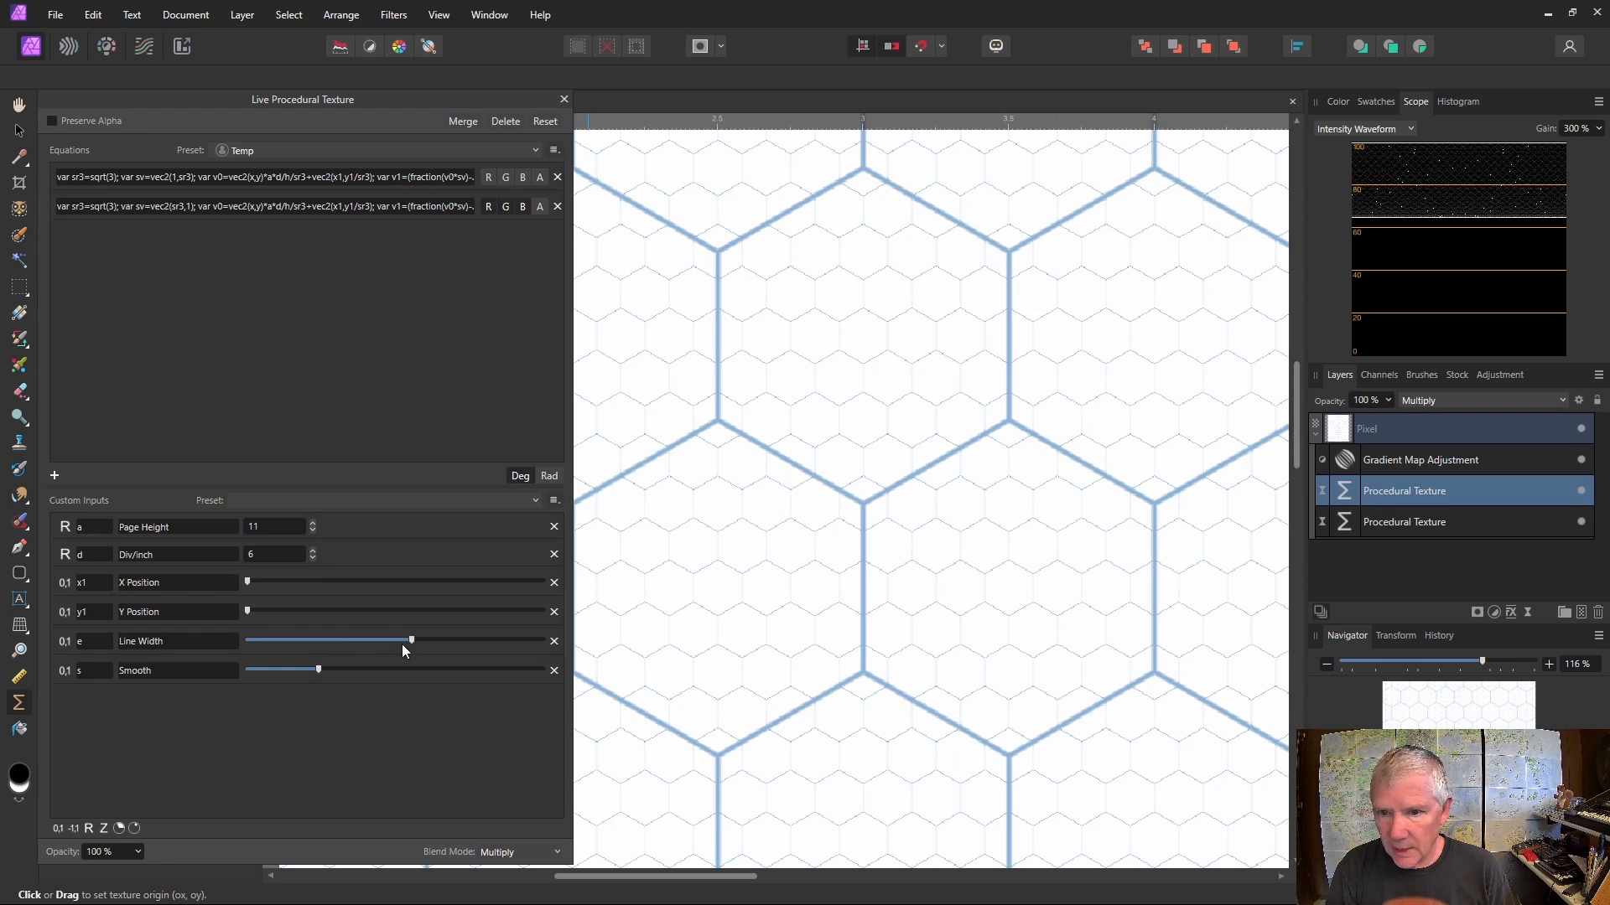
{"action": "left_click_drag", "start_coordinate": [410, 639], "coordinate": [410, 641]}
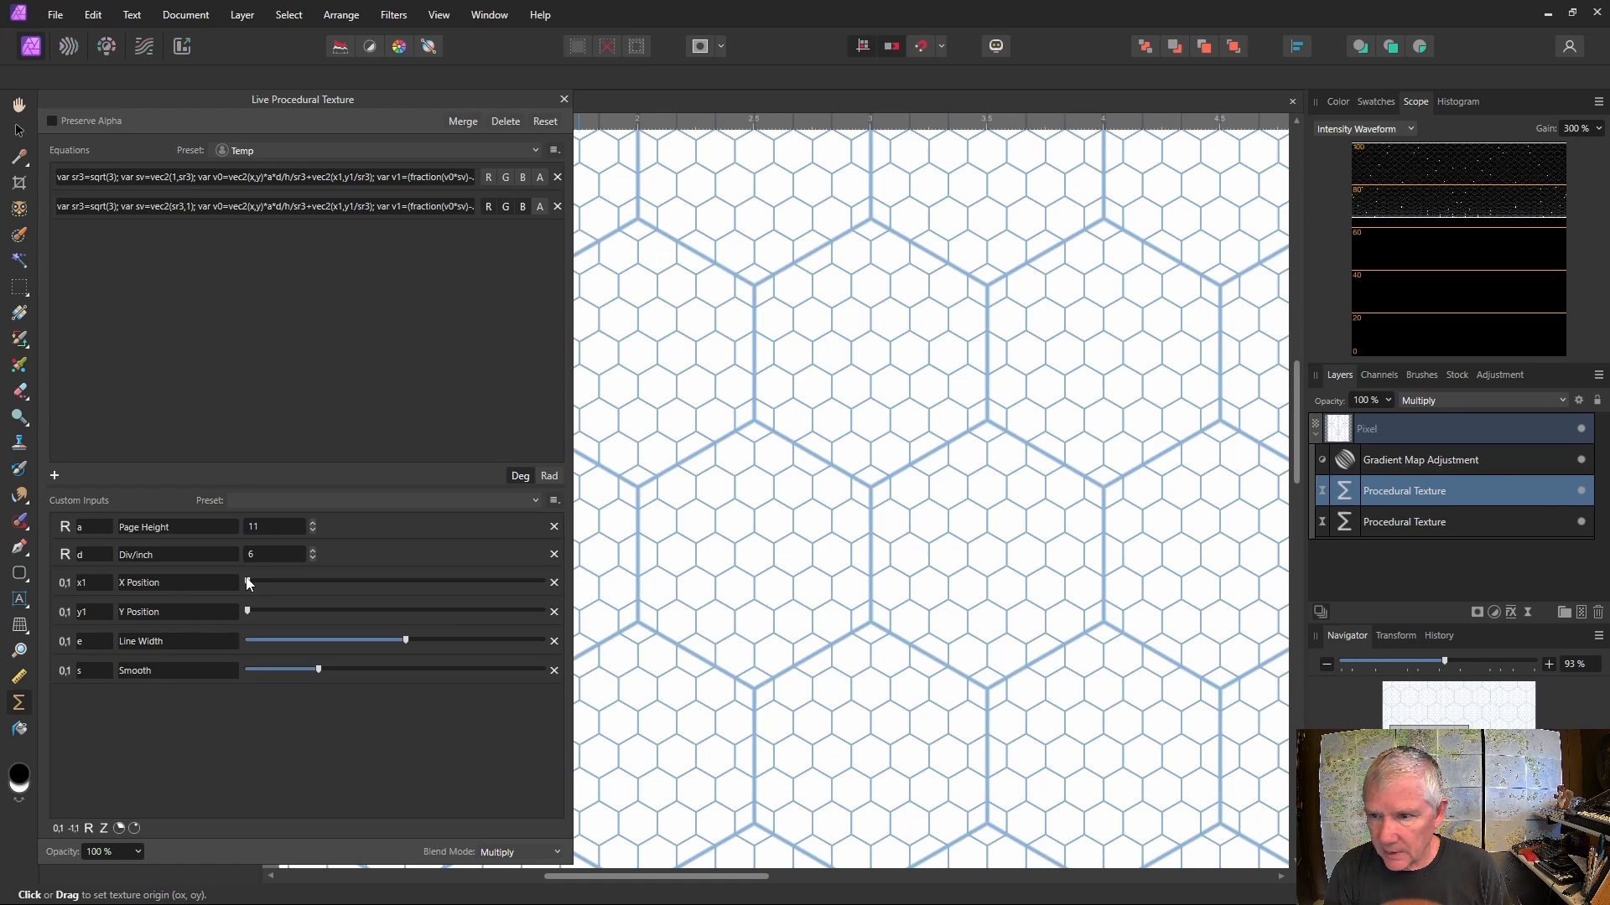
{"action": "left_click_drag", "start_coordinate": [249, 585], "coordinate": [337, 627]}
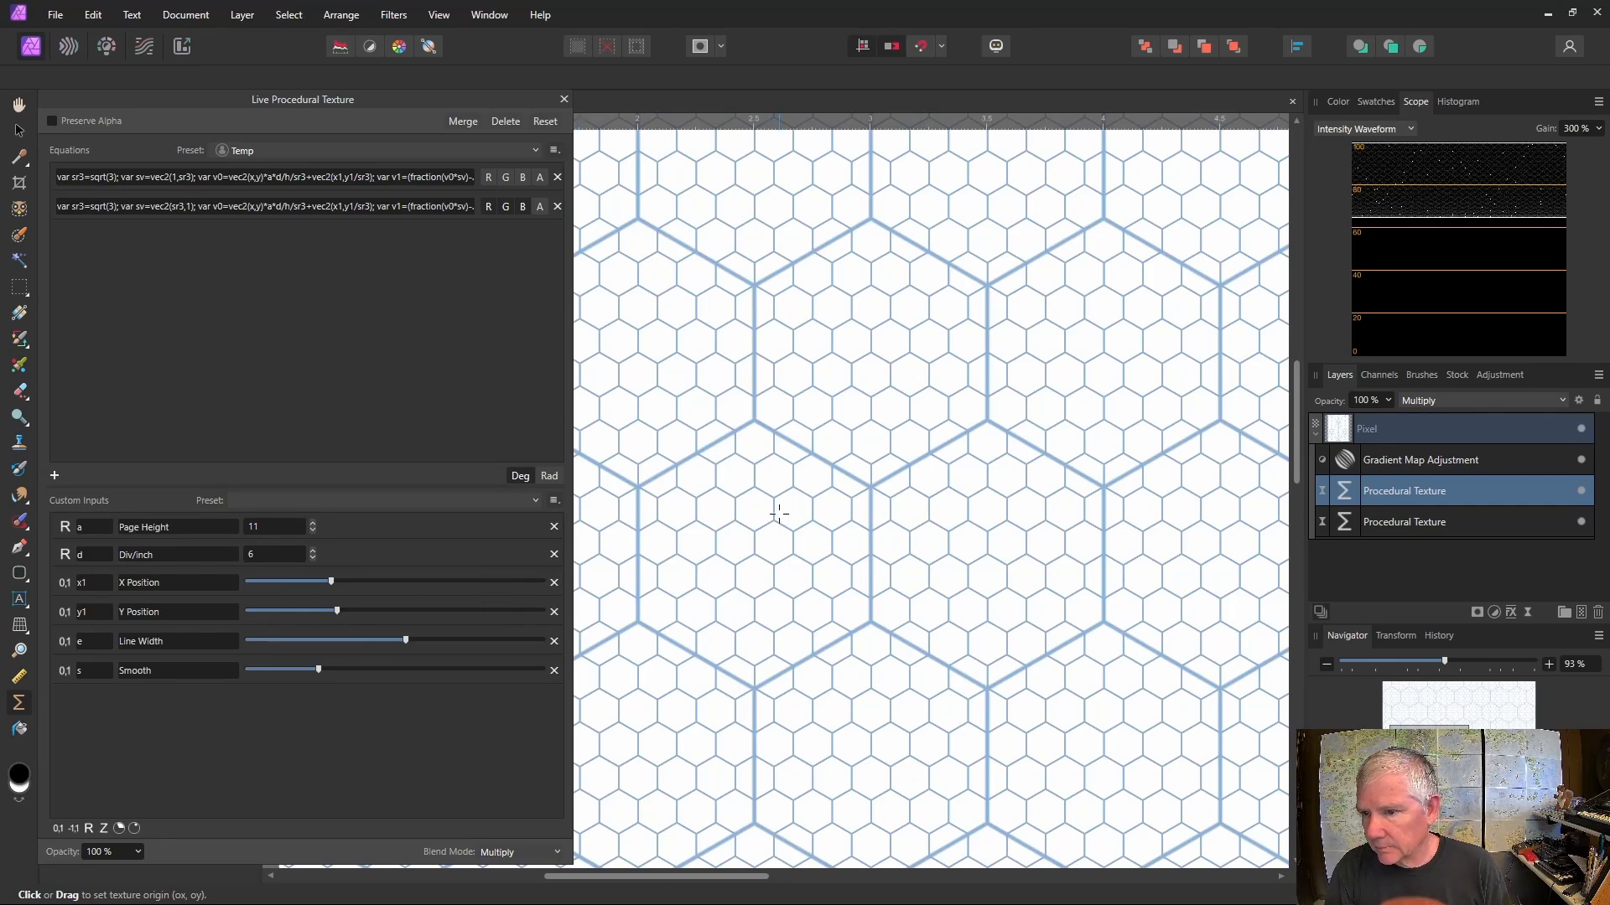
Step: Move the Gradient Map's middle stop to 50% and colour it green
{"action": "left_click_drag", "start_coordinate": [1168, 731], "coordinate": [1088, 732]}
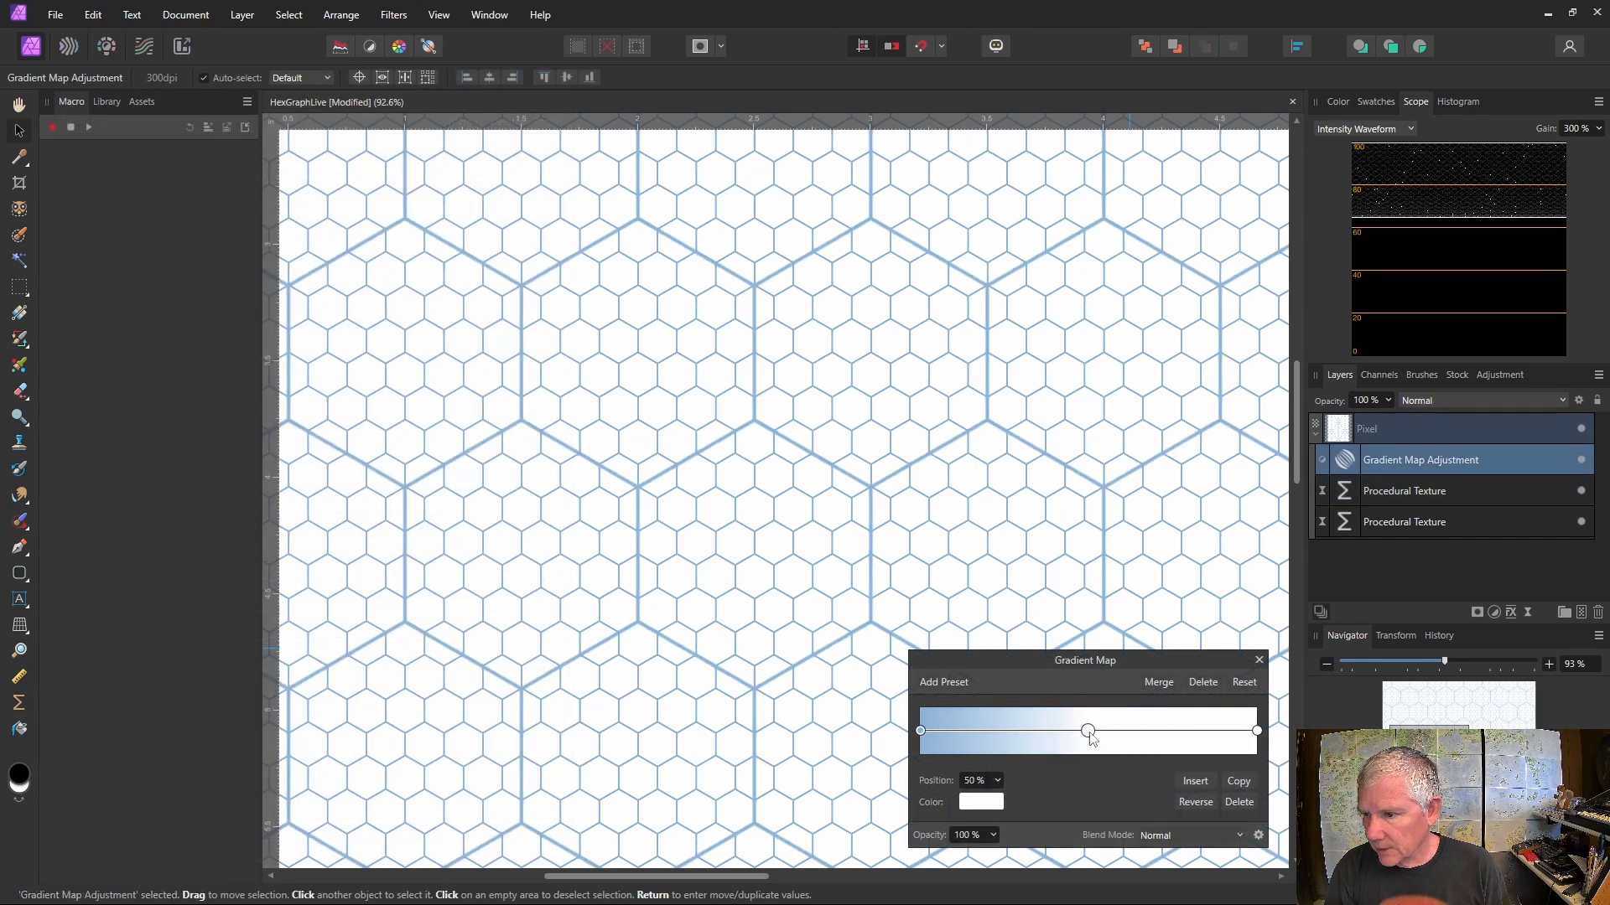
{"action": "left_click", "coordinate": [991, 801]}
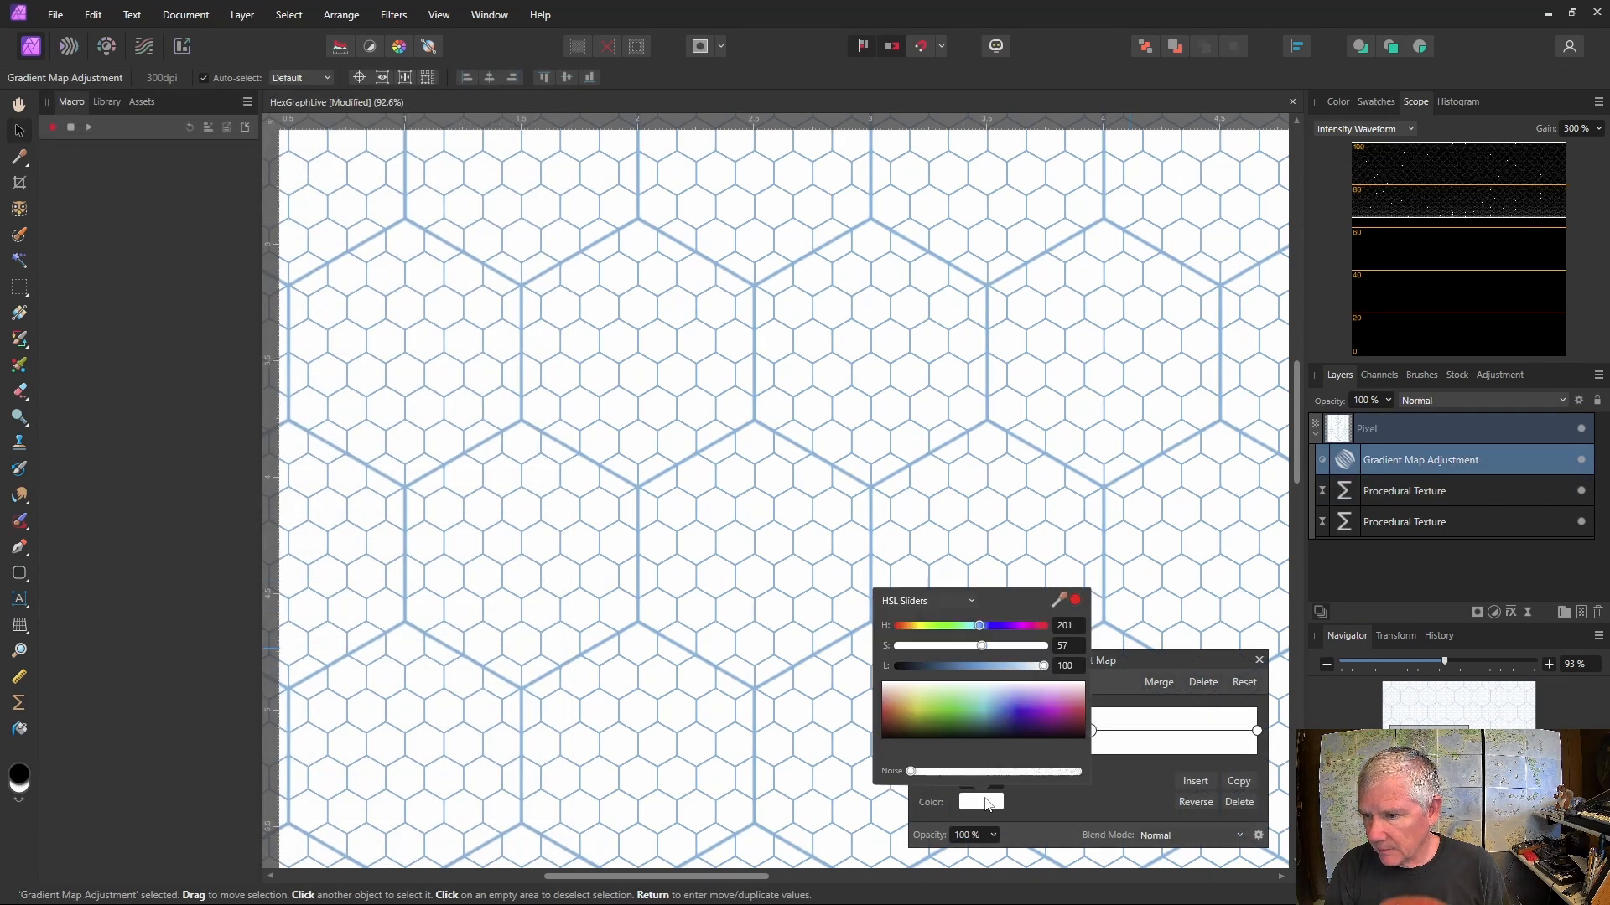
{"action": "left_click", "coordinate": [966, 706]}
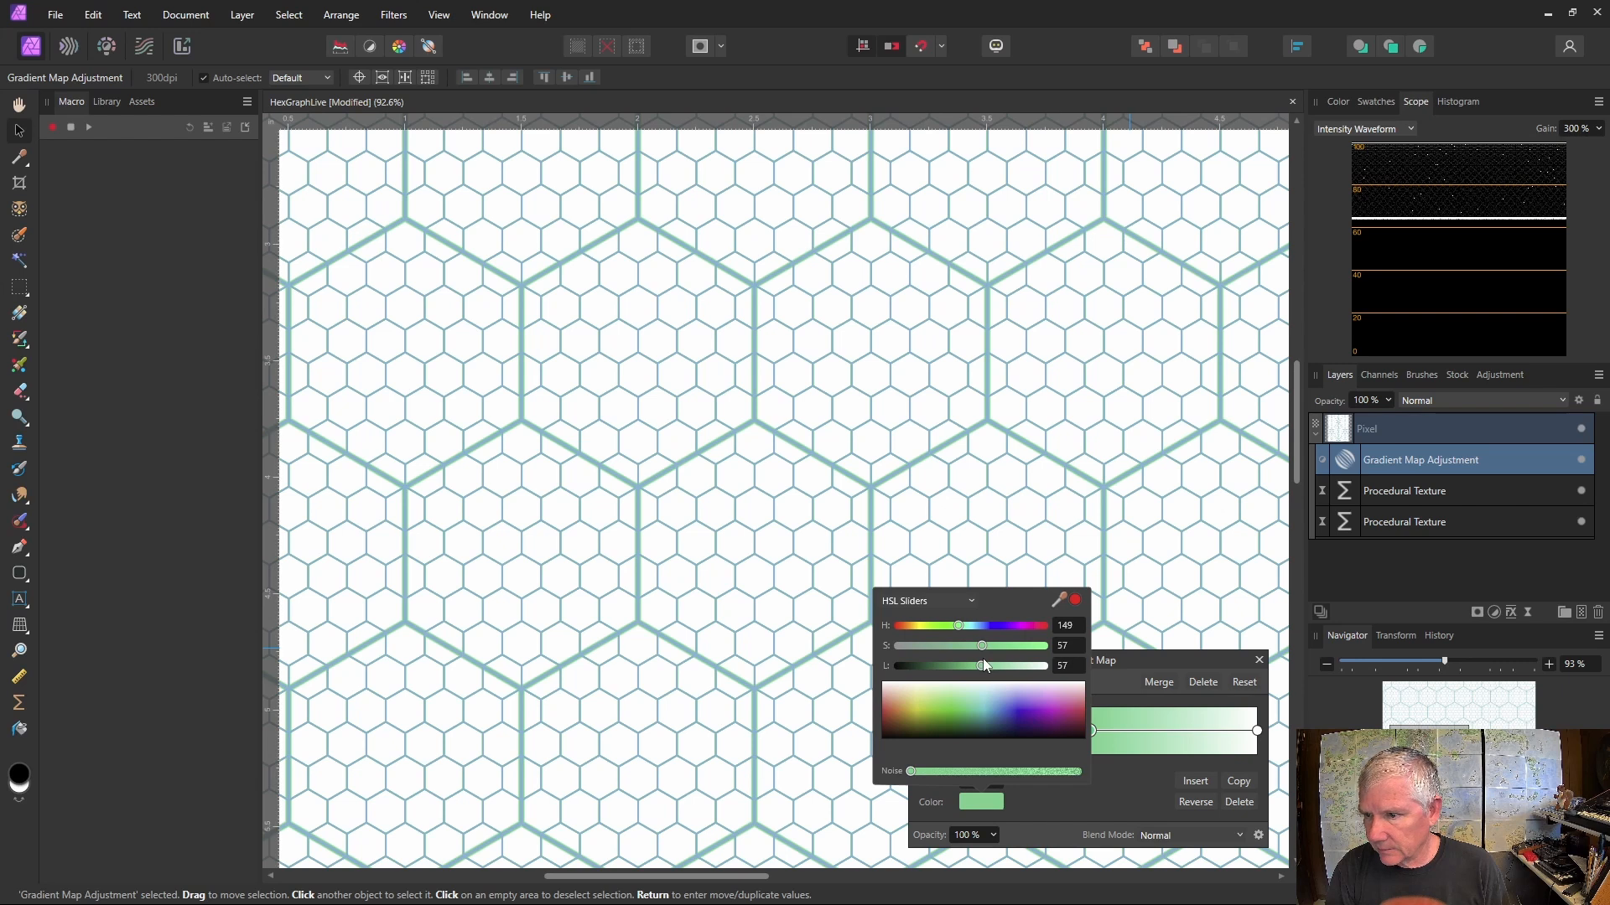
Step: Lower the opacity of the upper, Multiply-blended Procedural Texture layer to change the fine grid's colour
{"action": "double_click", "coordinate": [1344, 490]}
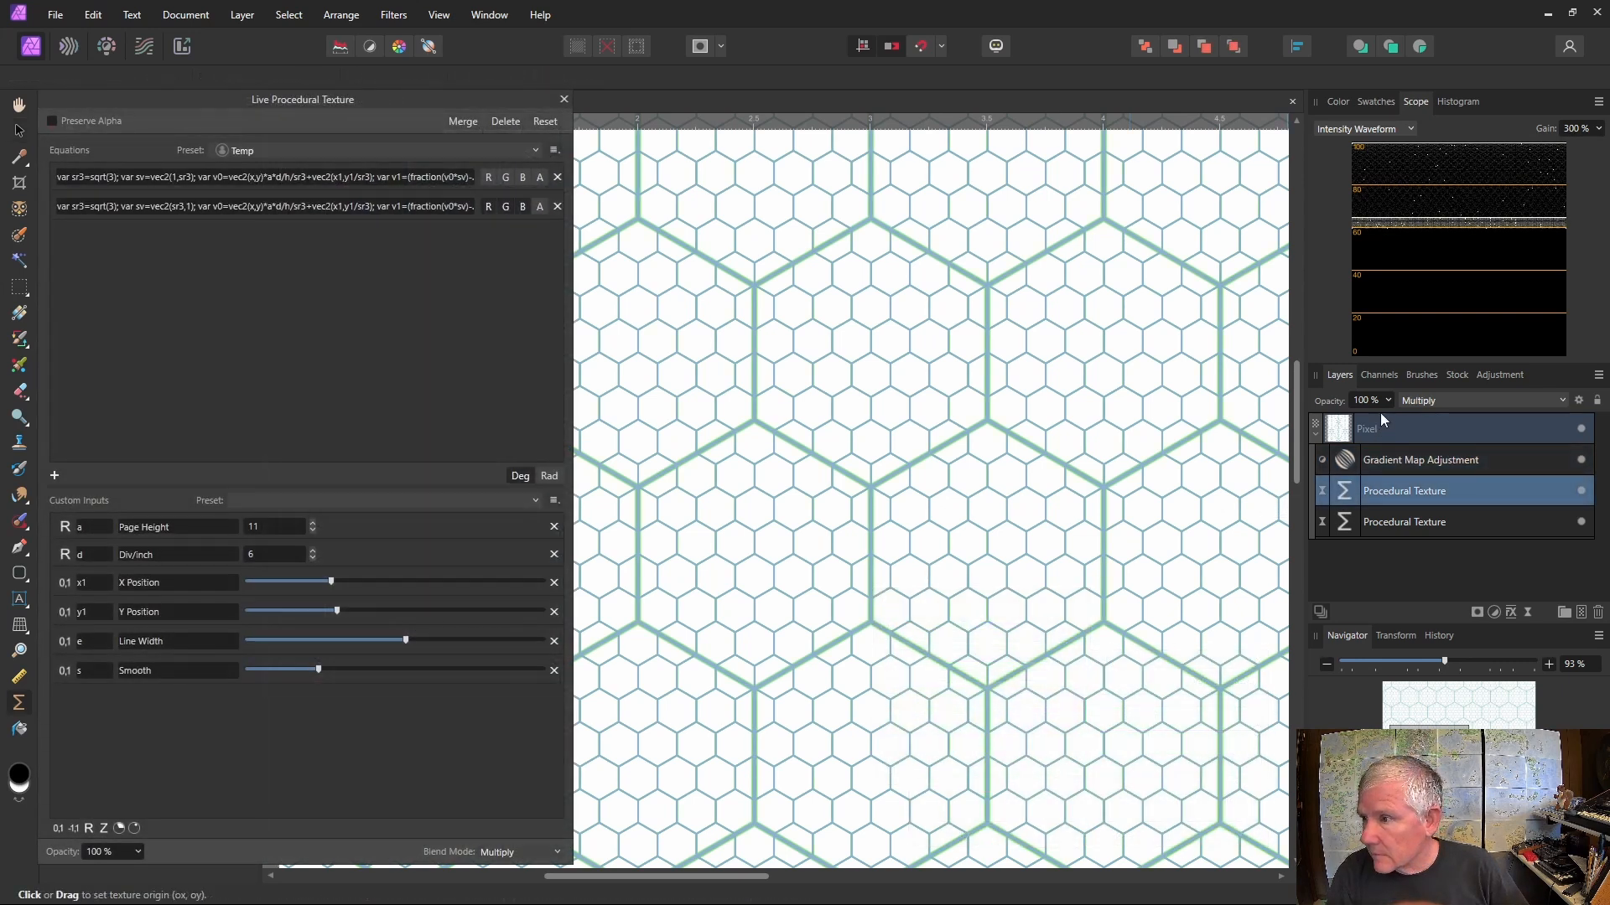
{"action": "left_click", "coordinate": [1387, 401]}
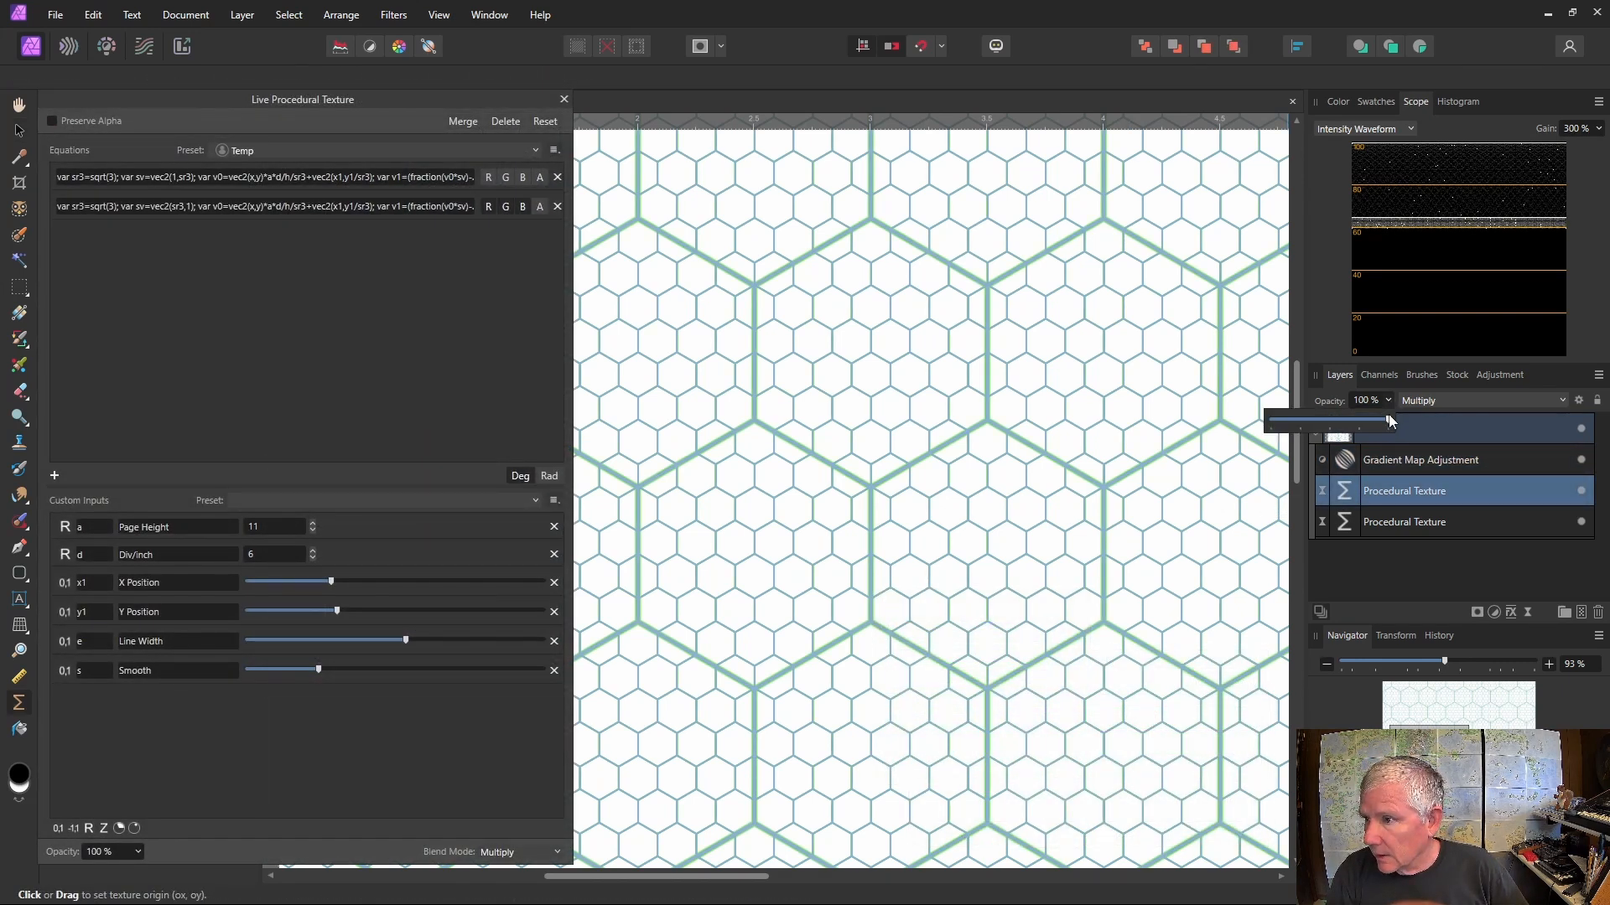
{"action": "left_click_drag", "start_coordinate": [1388, 418], "coordinate": [1344, 421]}
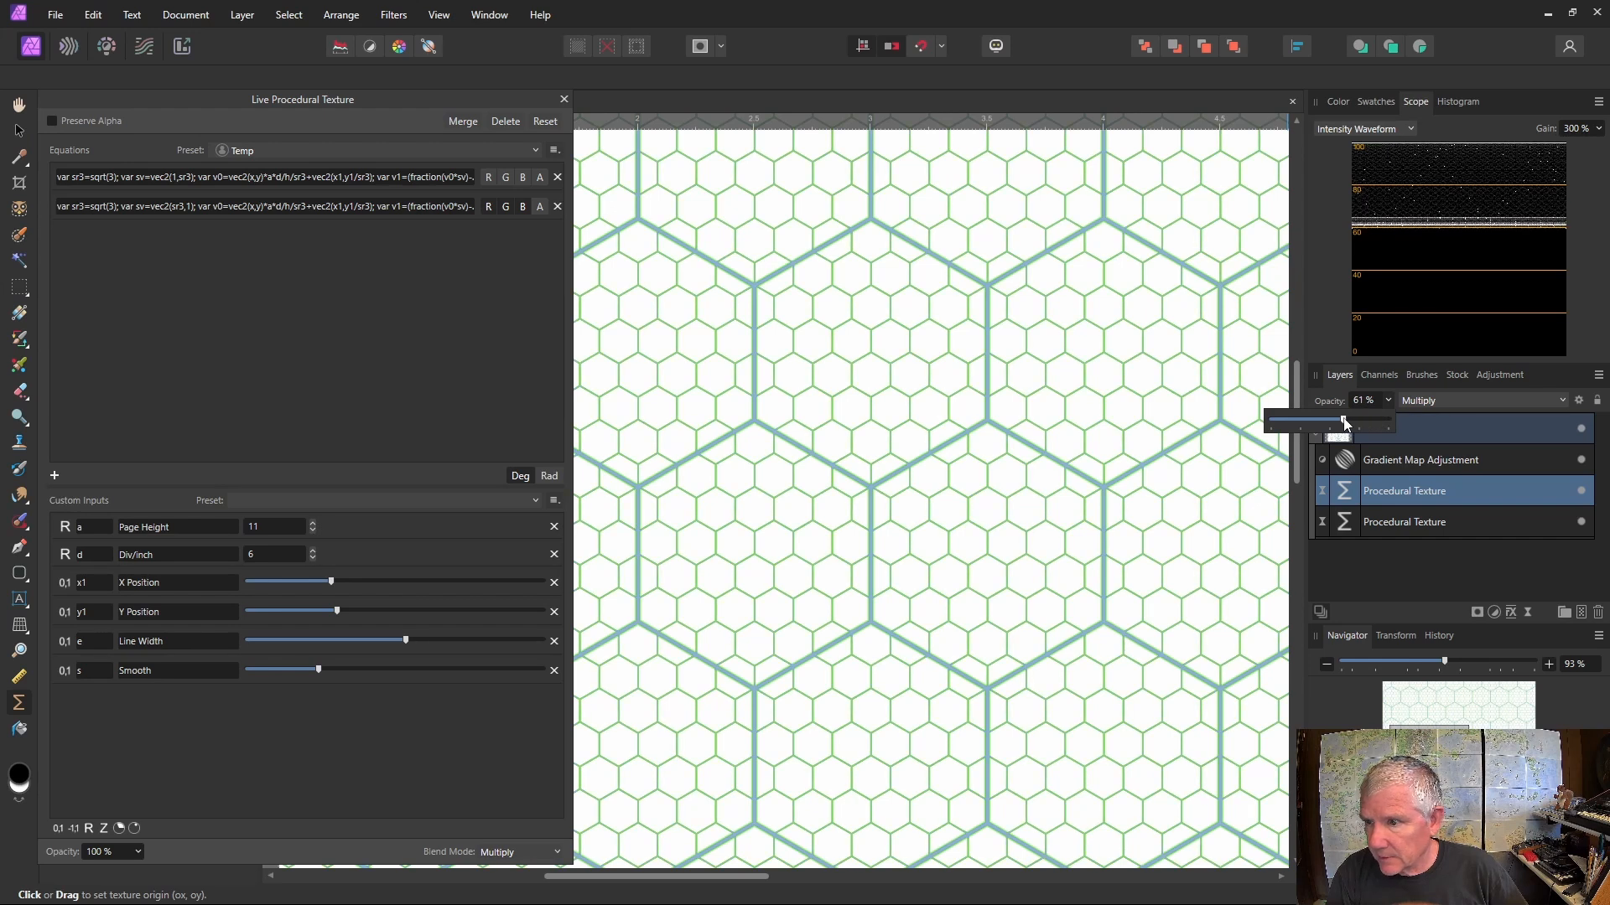
{"action": "left_click_drag", "start_coordinate": [1344, 422], "coordinate": [1329, 421]}
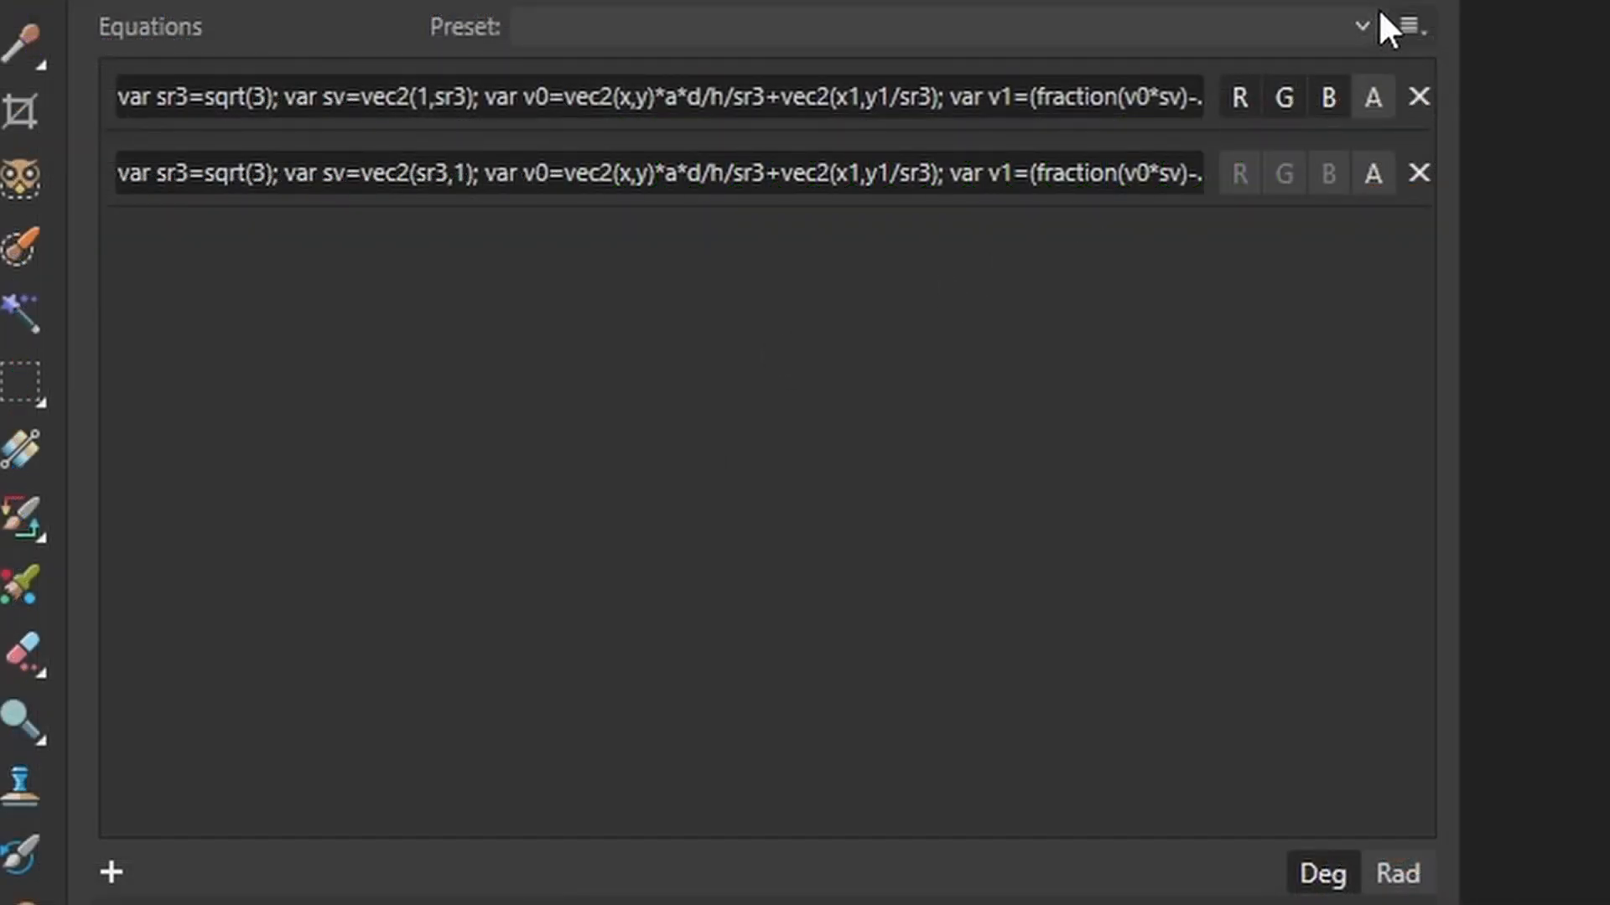
Step: Save the two hexagon equations as a preset named Temp in the Graph Paper category
{"action": "left_click", "coordinate": [1408, 27]}
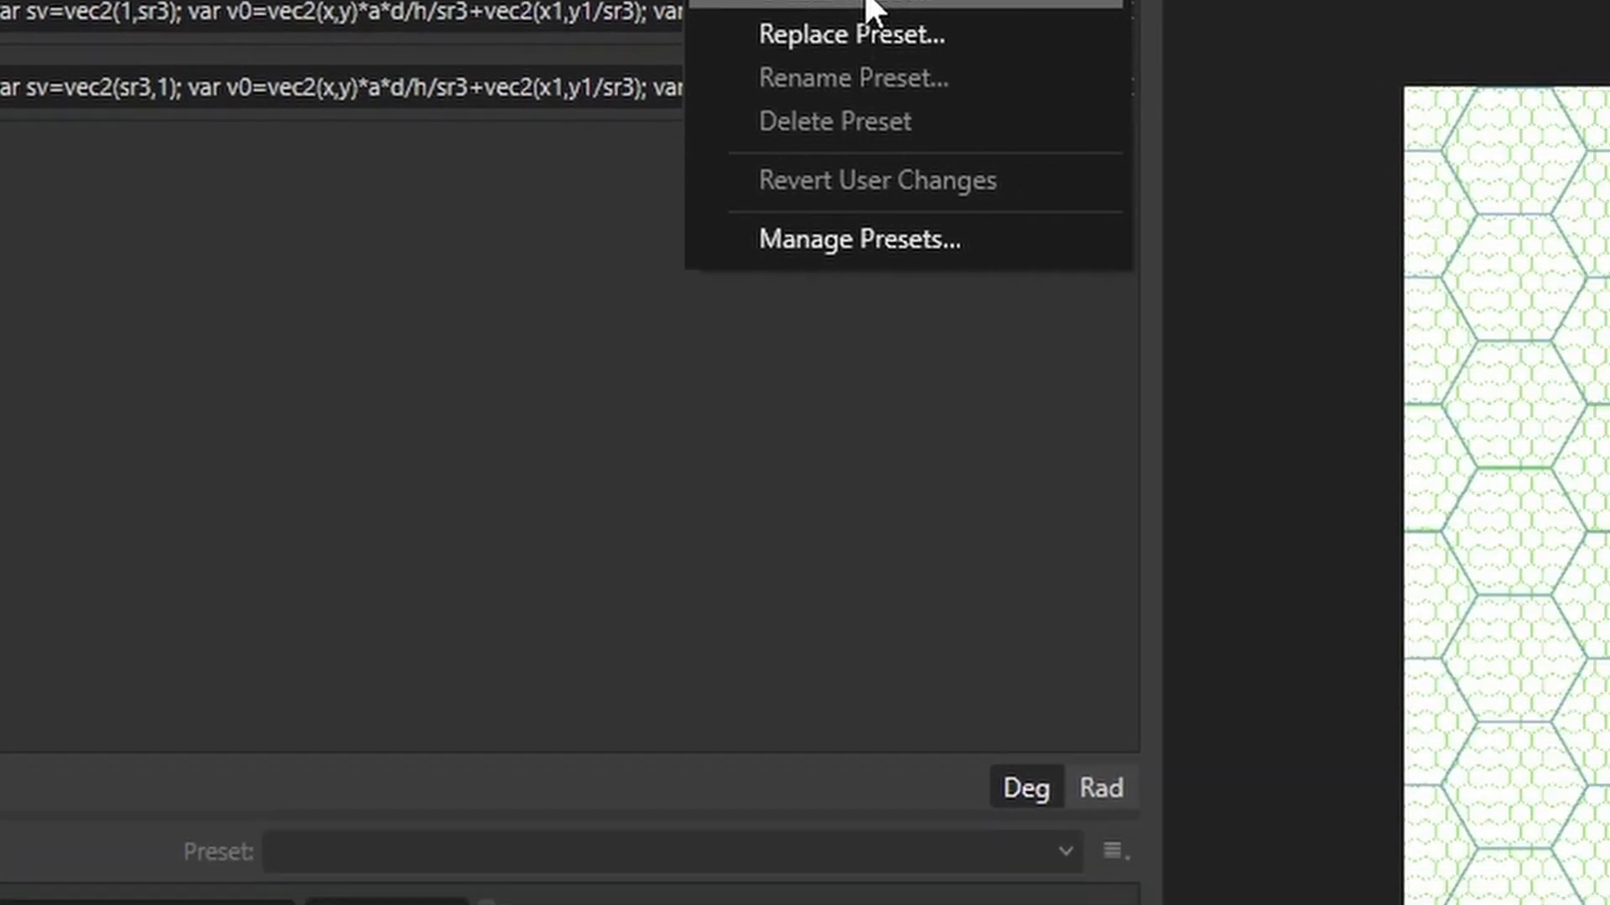
{"action": "left_click", "coordinate": [1161, 82]}
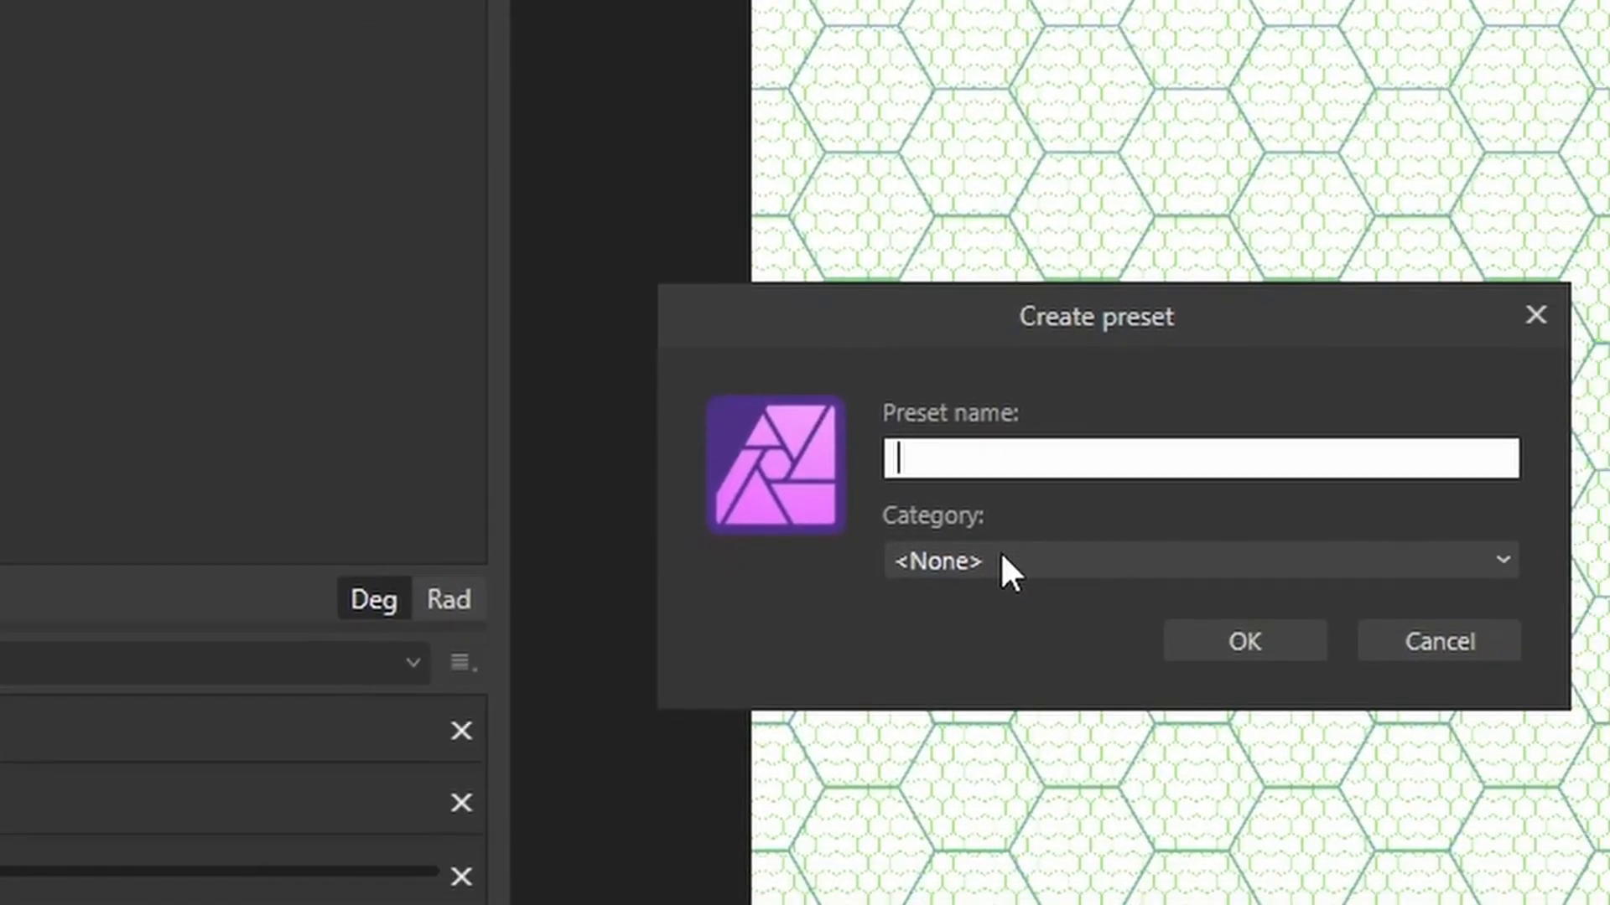
{"action": "left_click", "coordinate": [1418, 685]}
{"action": "scroll", "coordinate": [1115, 767], "scroll_direction": "down", "scroll_amount": 1}
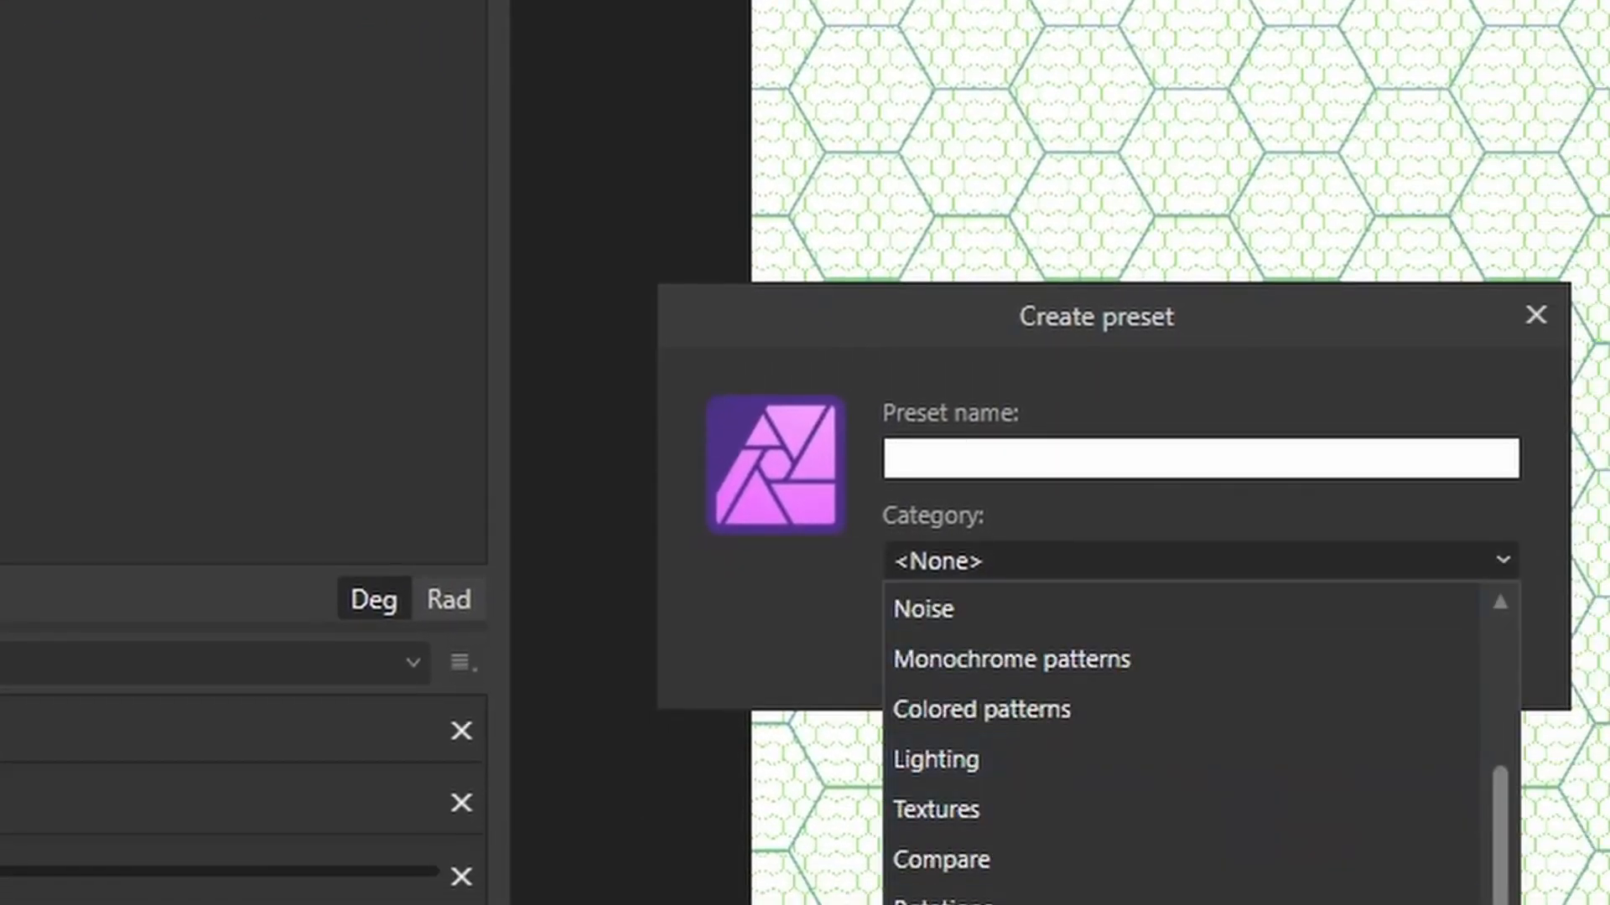
{"action": "left_click", "coordinate": [1115, 901]}
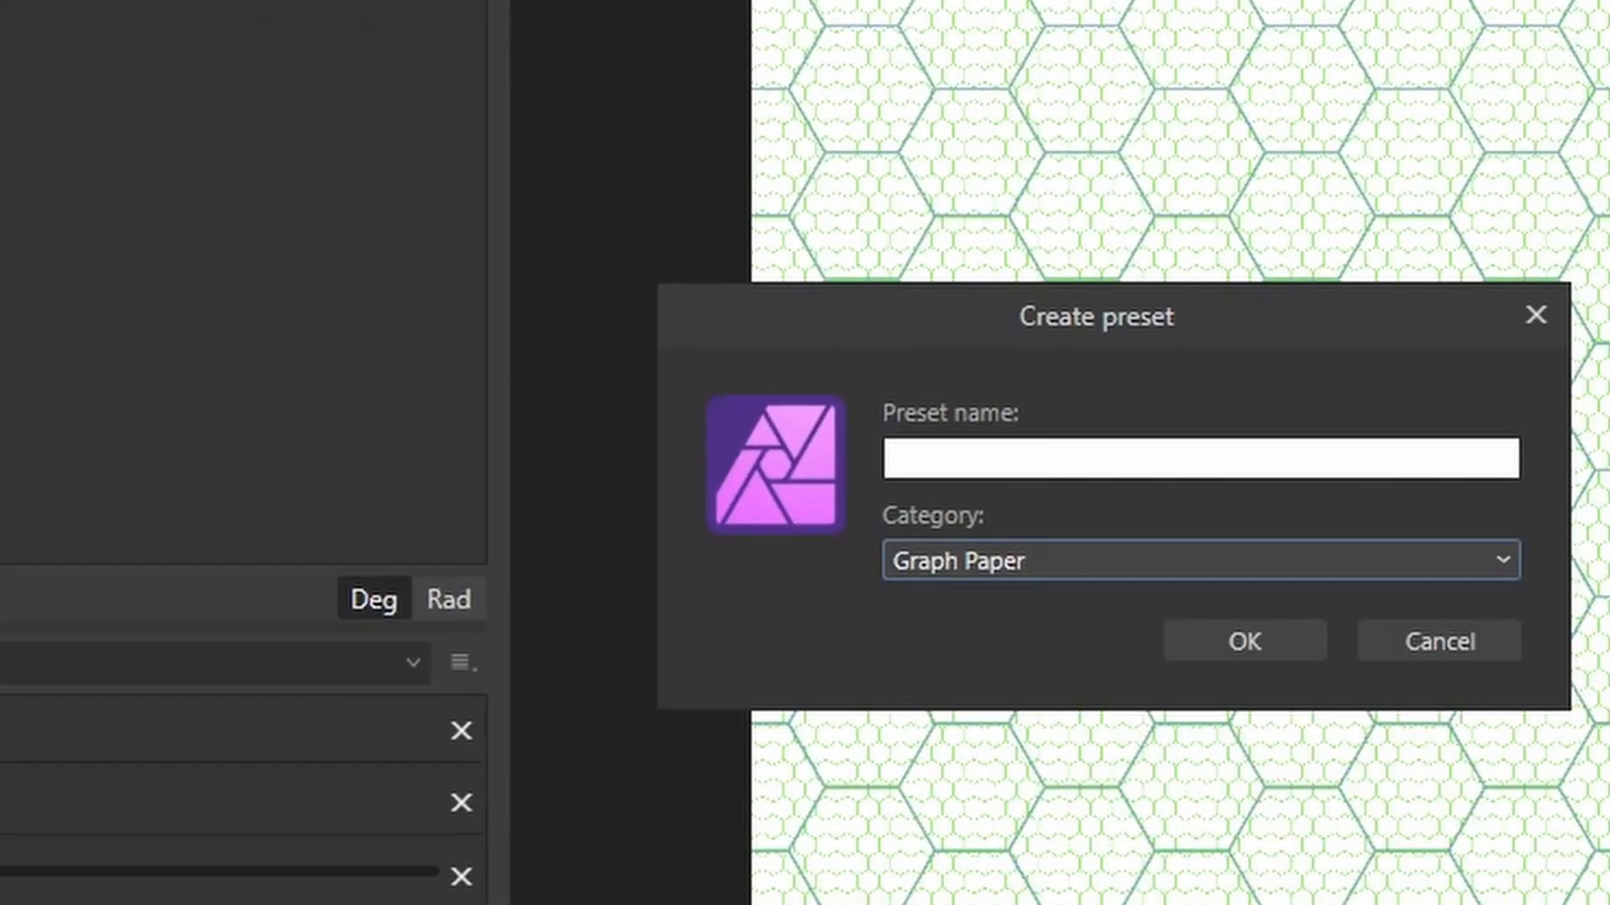
{"action": "left_click", "coordinate": [1049, 469]}
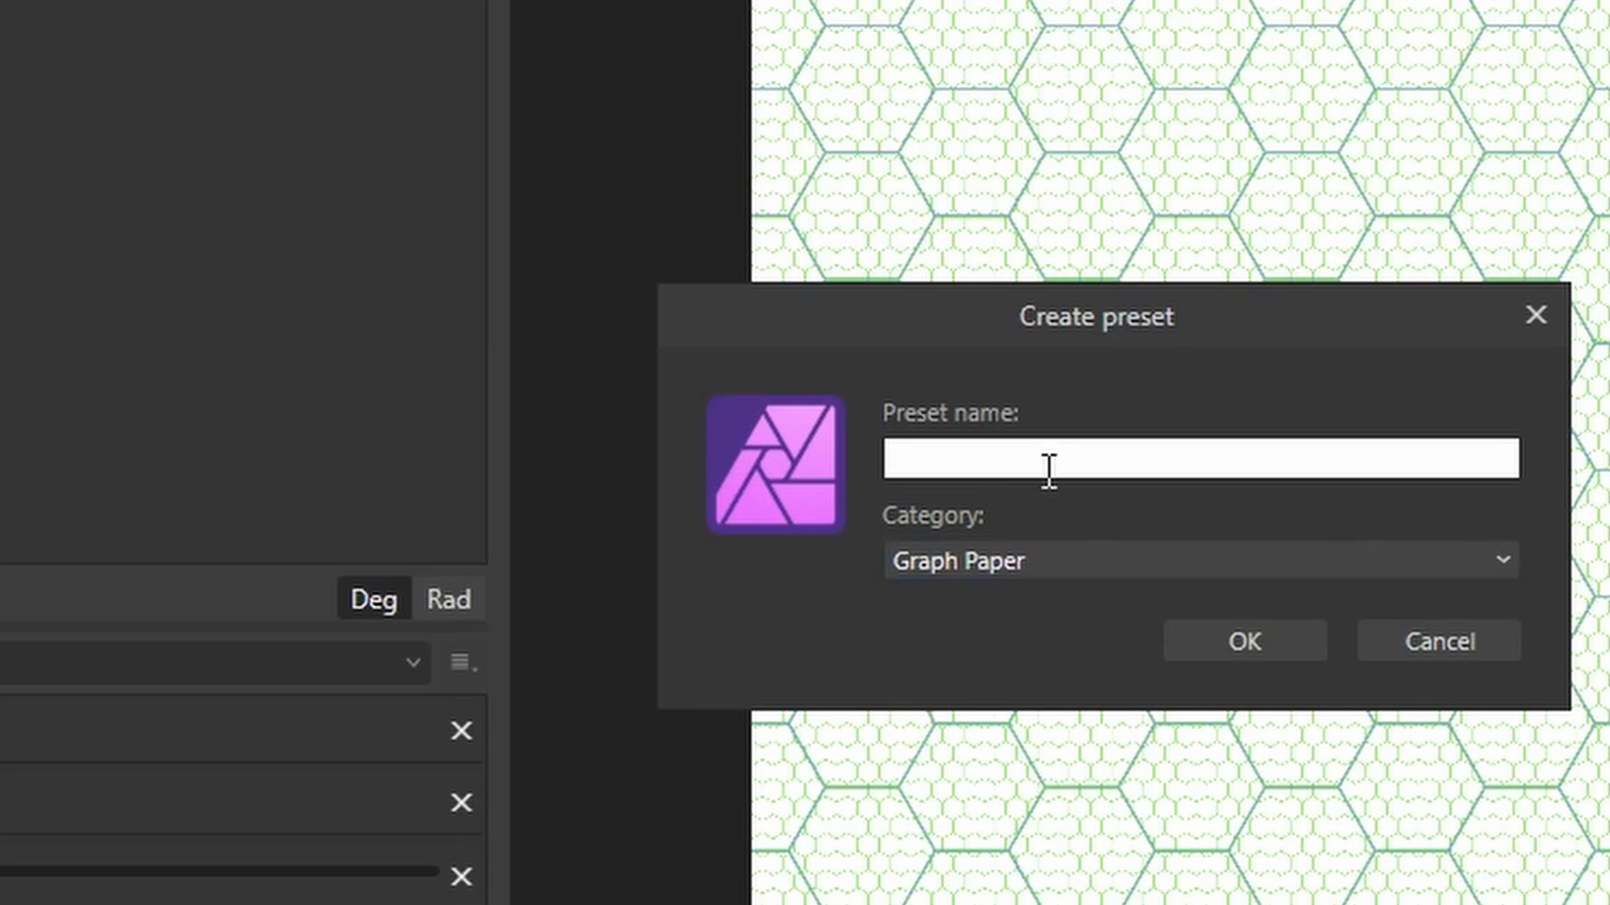
{"action": "type", "text": "Temp"}
{"action": "left_click", "coordinate": [1250, 642]}
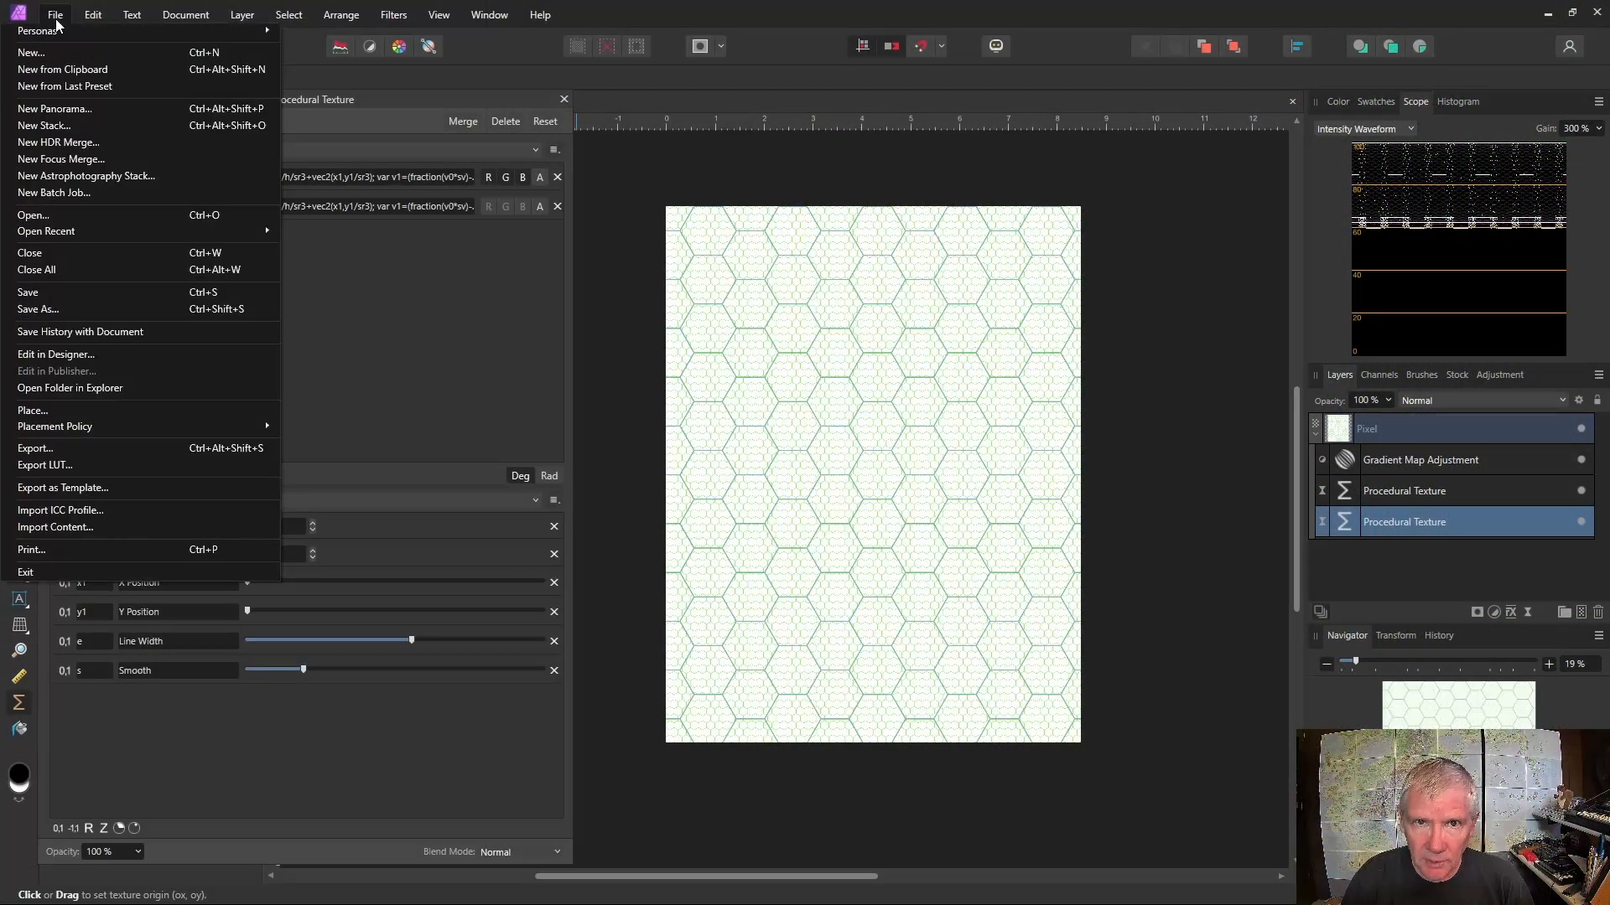
Step: Create a new A4 print document, 210 × 297 mm at 300 DPI, with RGB/8 colour format
{"action": "left_click", "coordinate": [52, 52]}
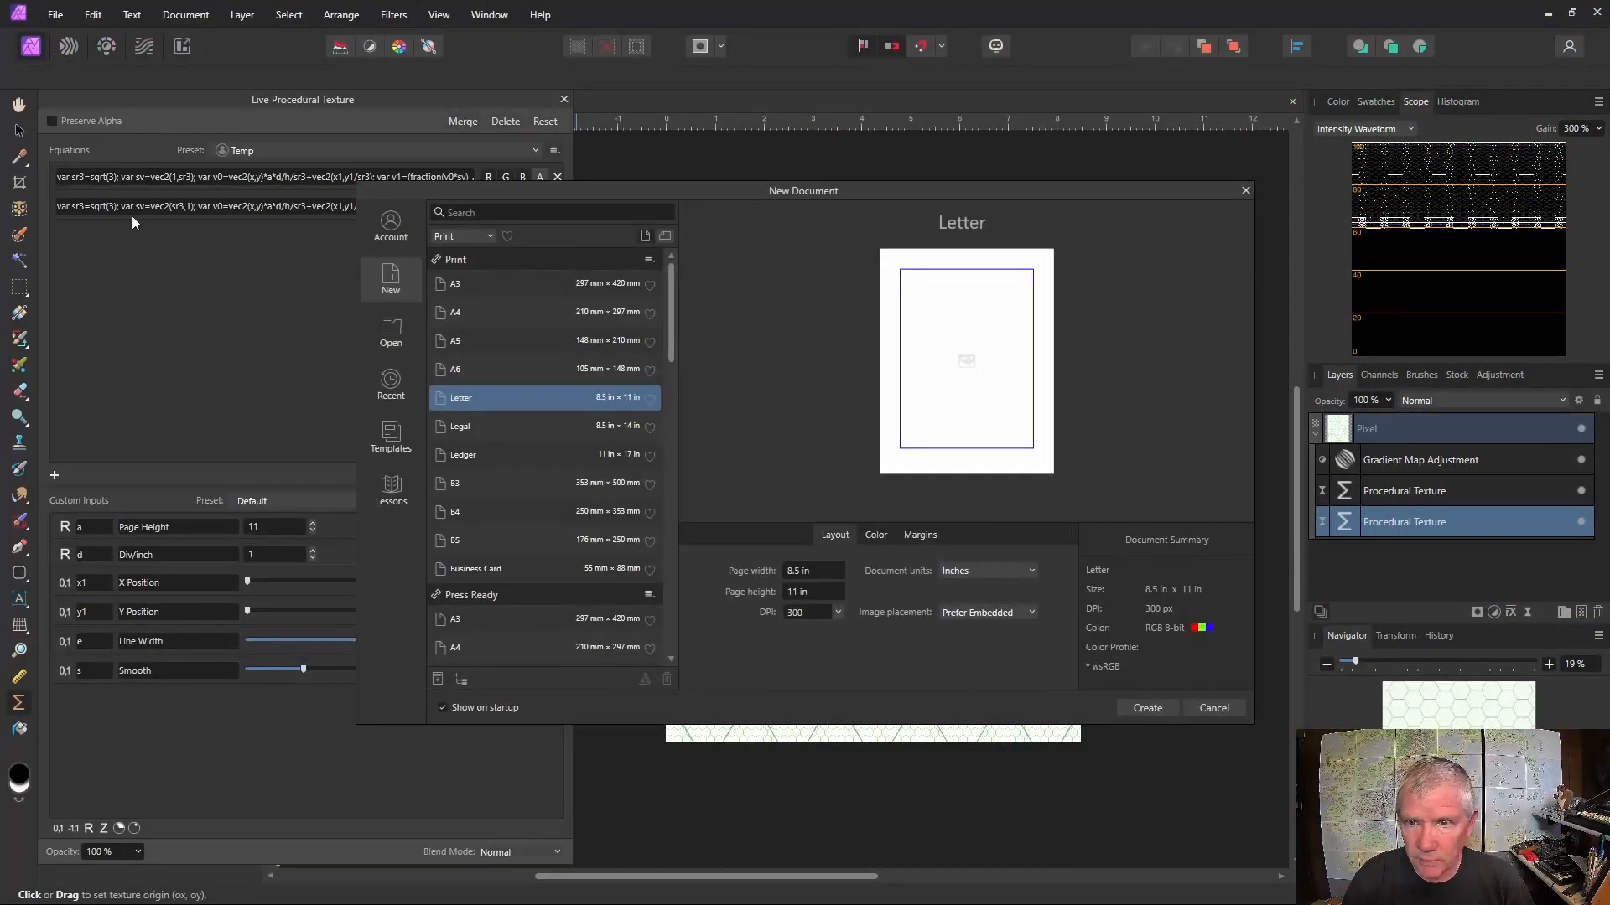
{"action": "left_click", "coordinate": [468, 322]}
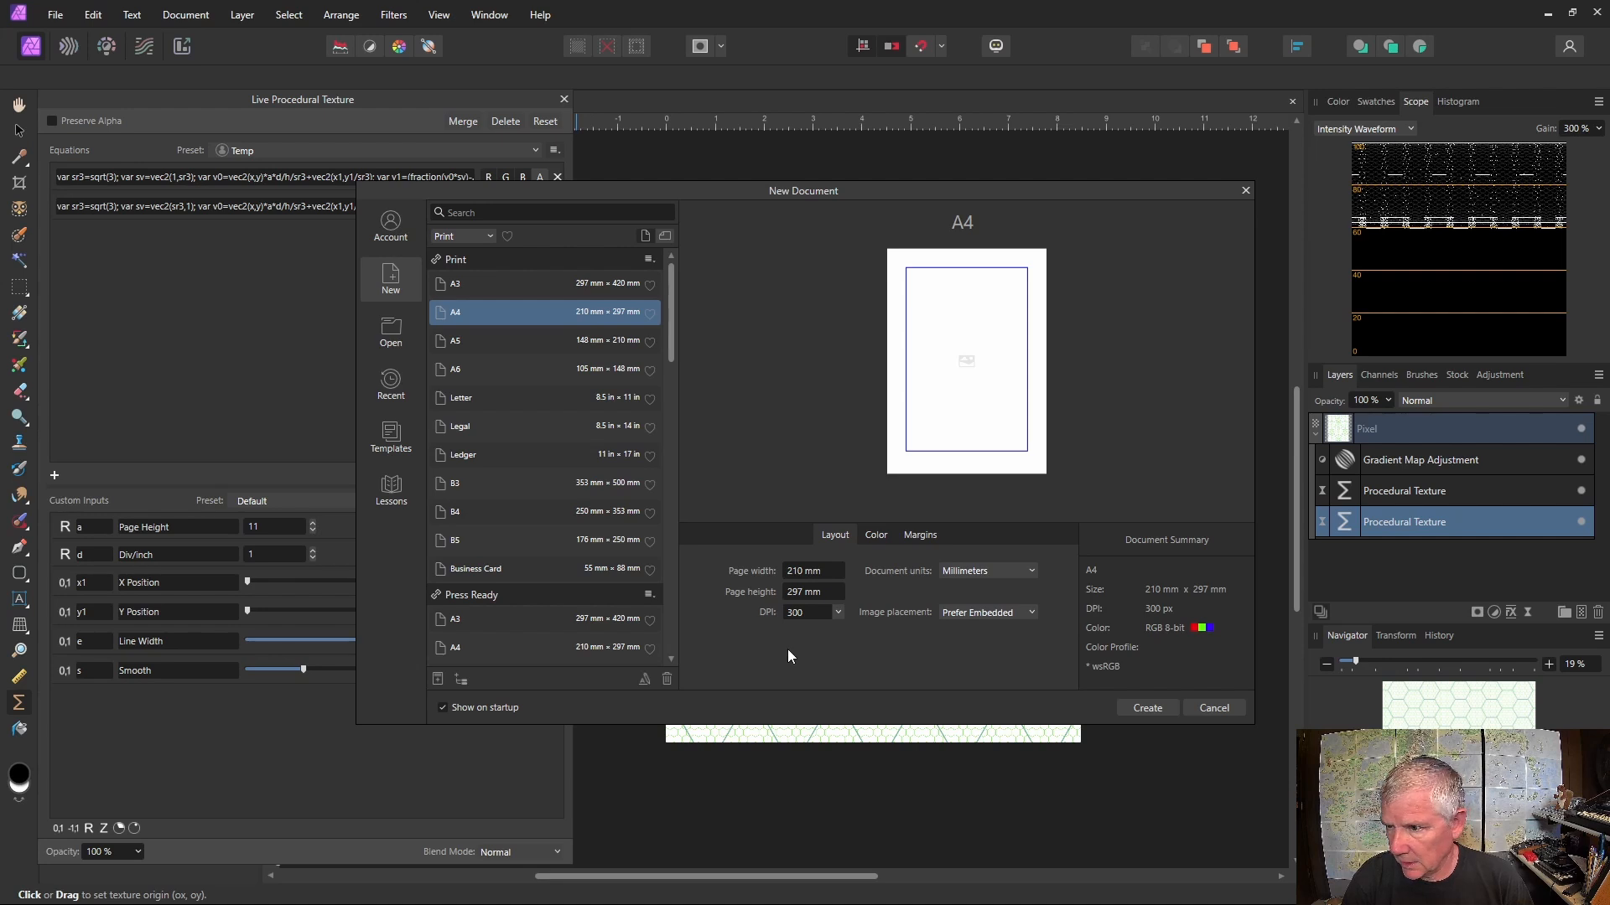
{"action": "left_click", "coordinate": [876, 536]}
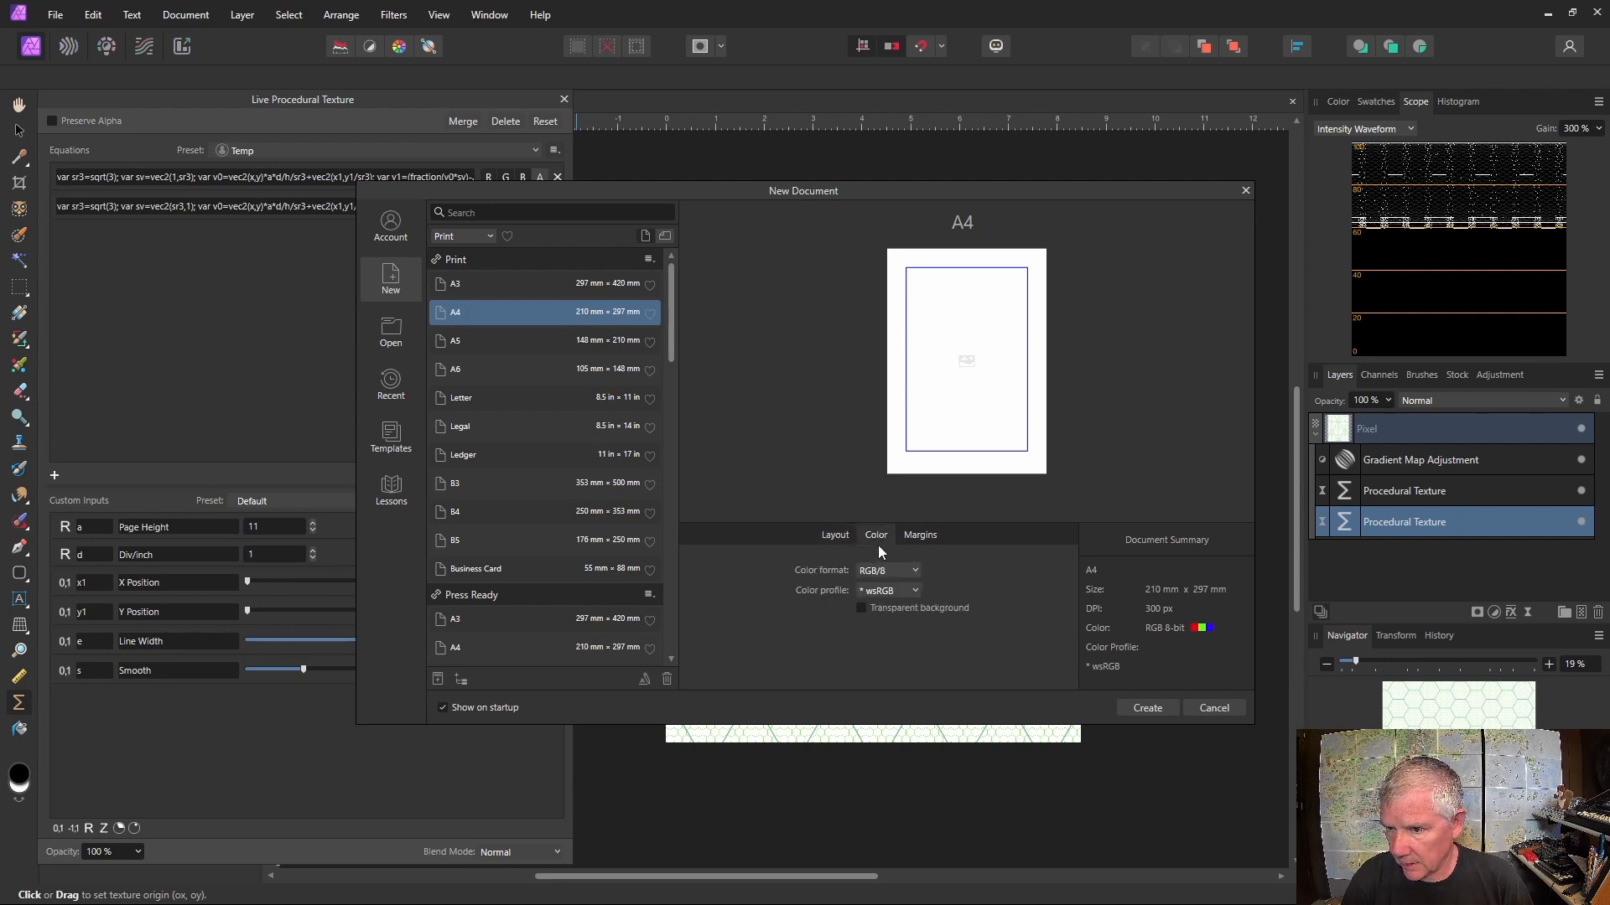
{"action": "left_click", "coordinate": [889, 570]}
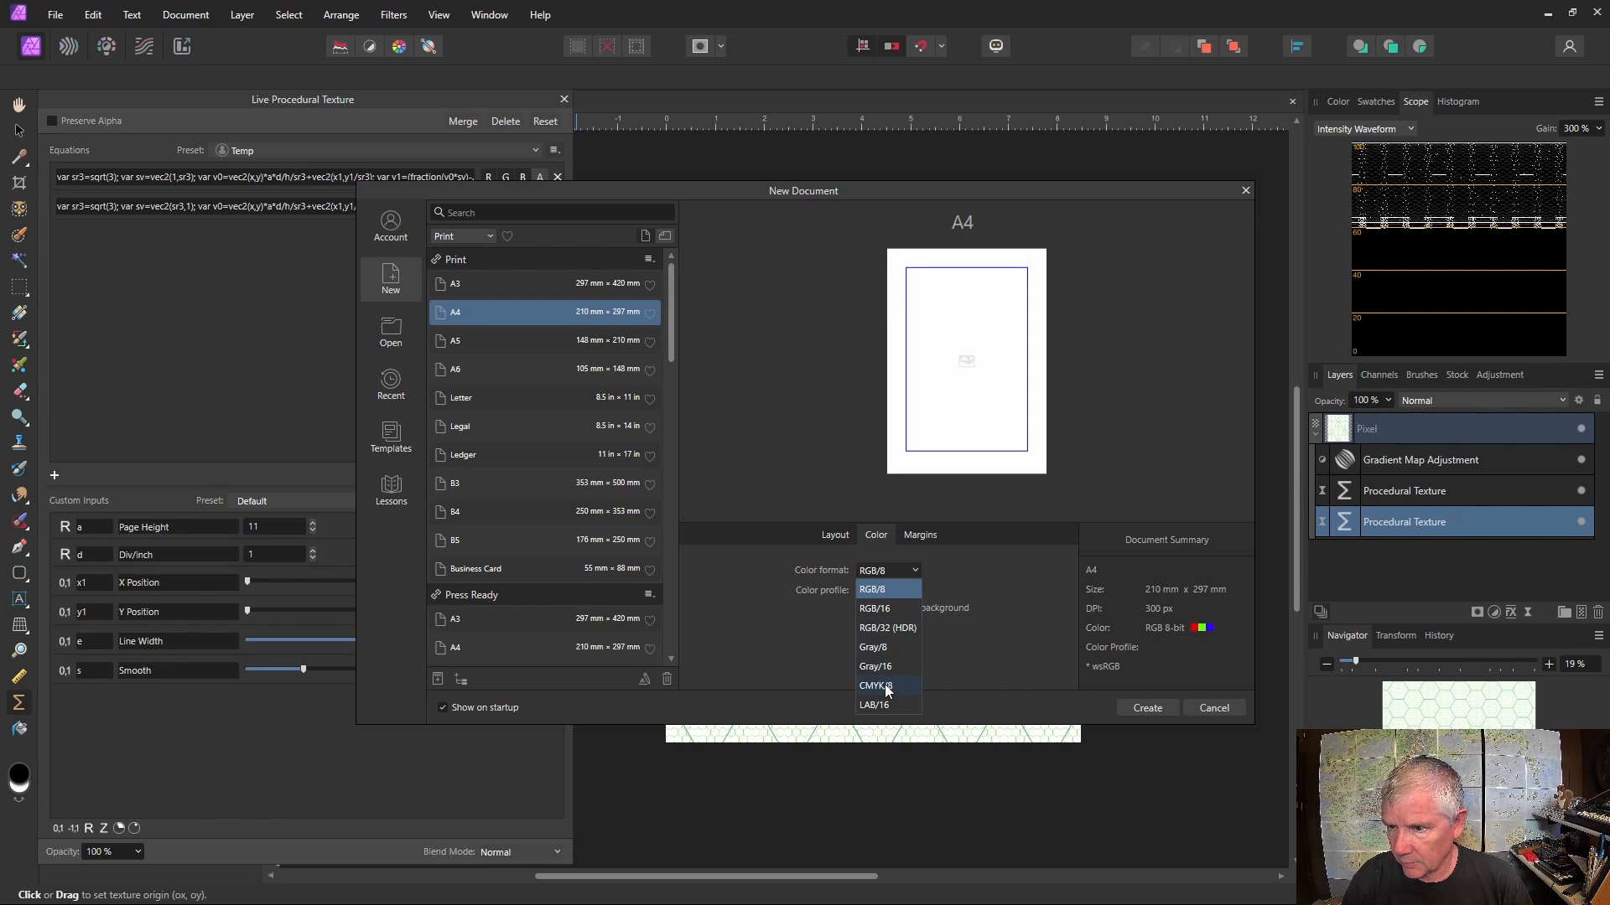
{"action": "left_click", "coordinate": [952, 647]}
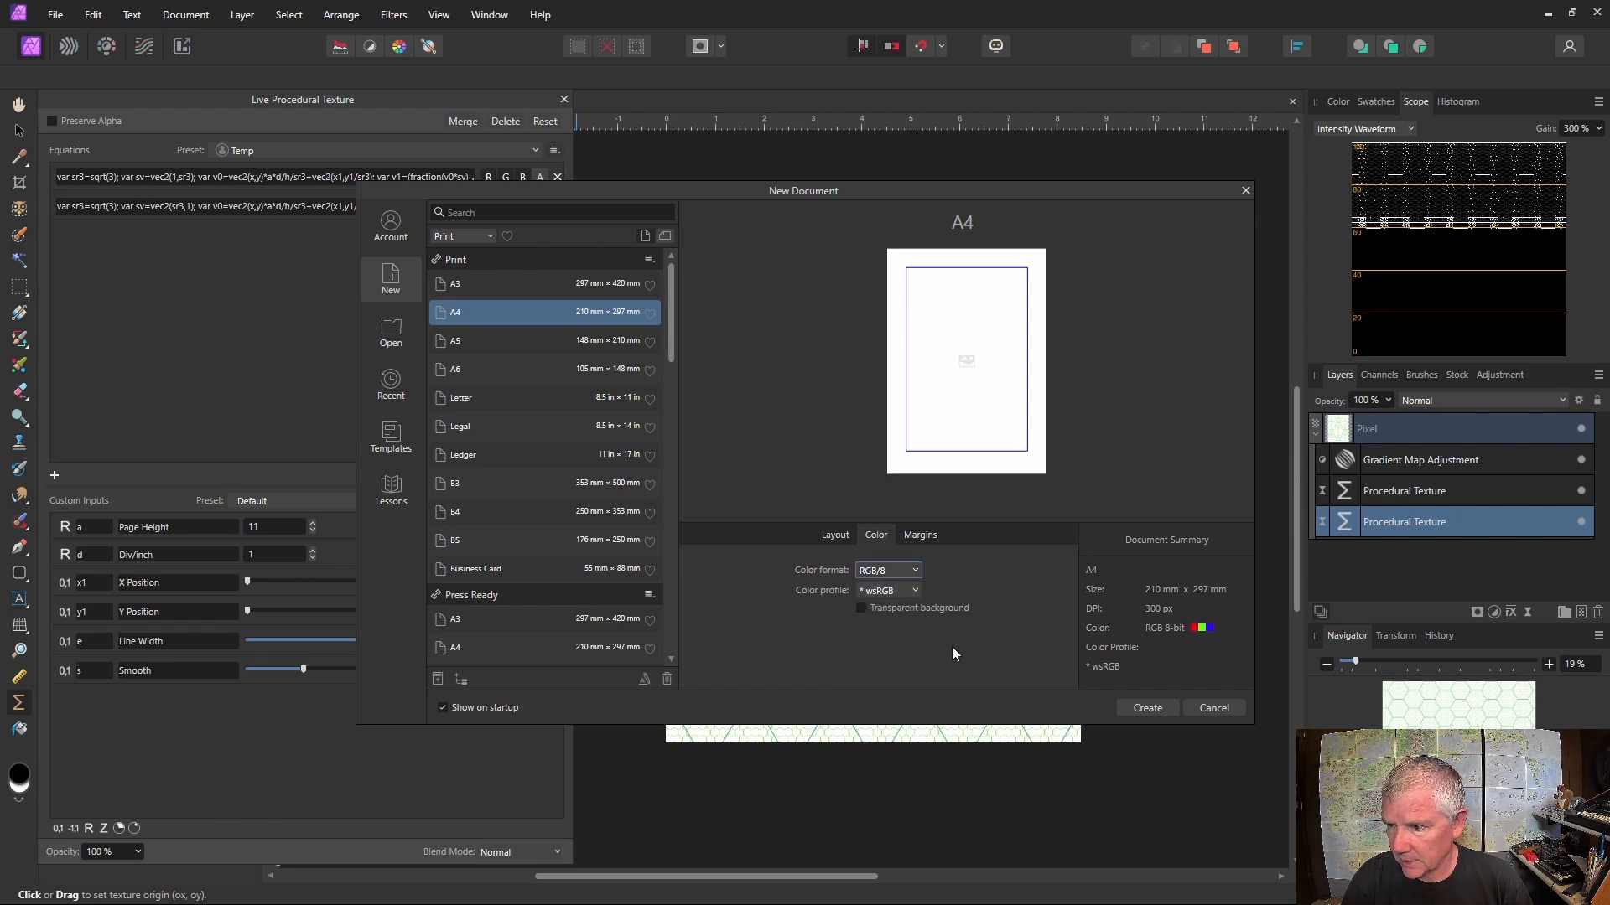
{"action": "left_click", "coordinate": [1141, 707]}
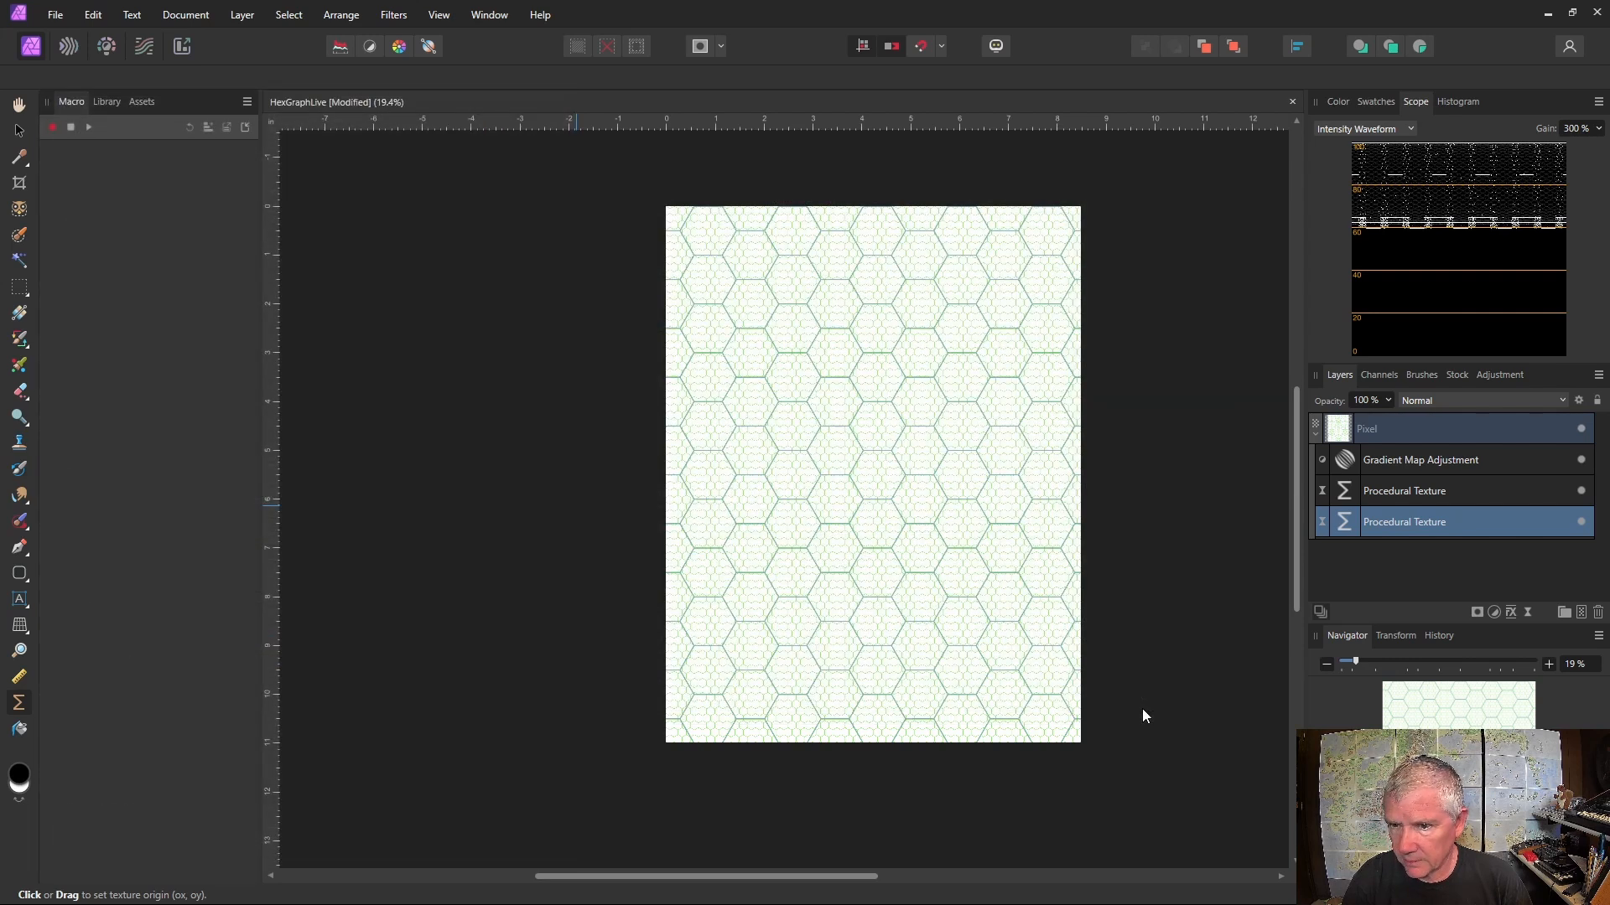
Step: Flood fill the A4 page with black and add a live Procedural Texture filter to its pixel layer
{"action": "left_click", "coordinate": [811, 555]}
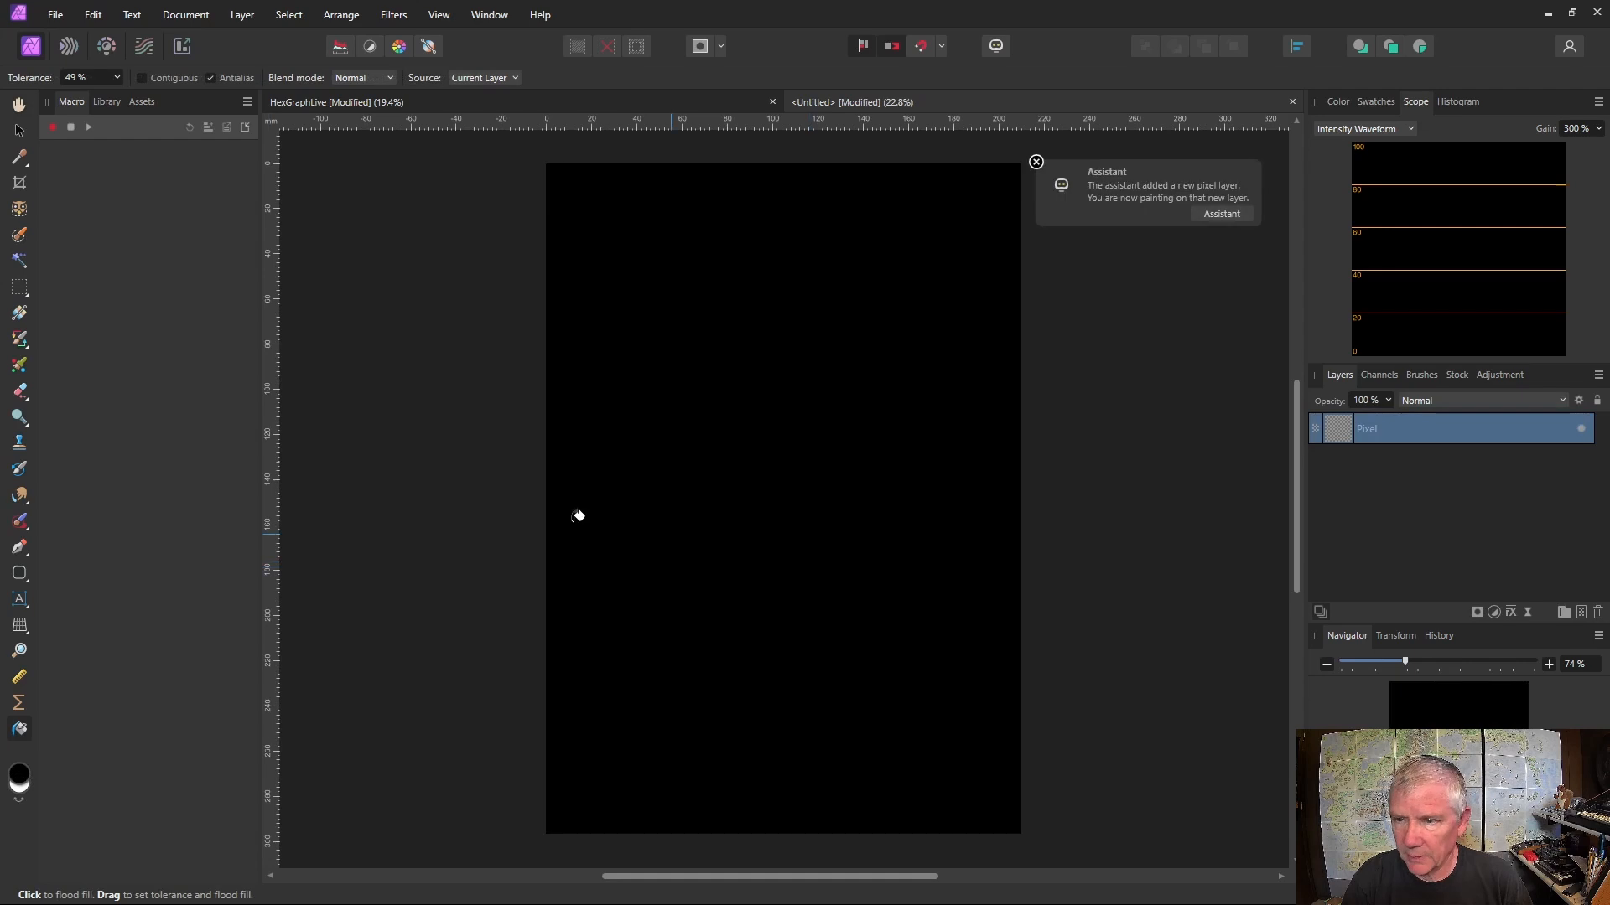
{"action": "left_click", "coordinate": [19, 131]}
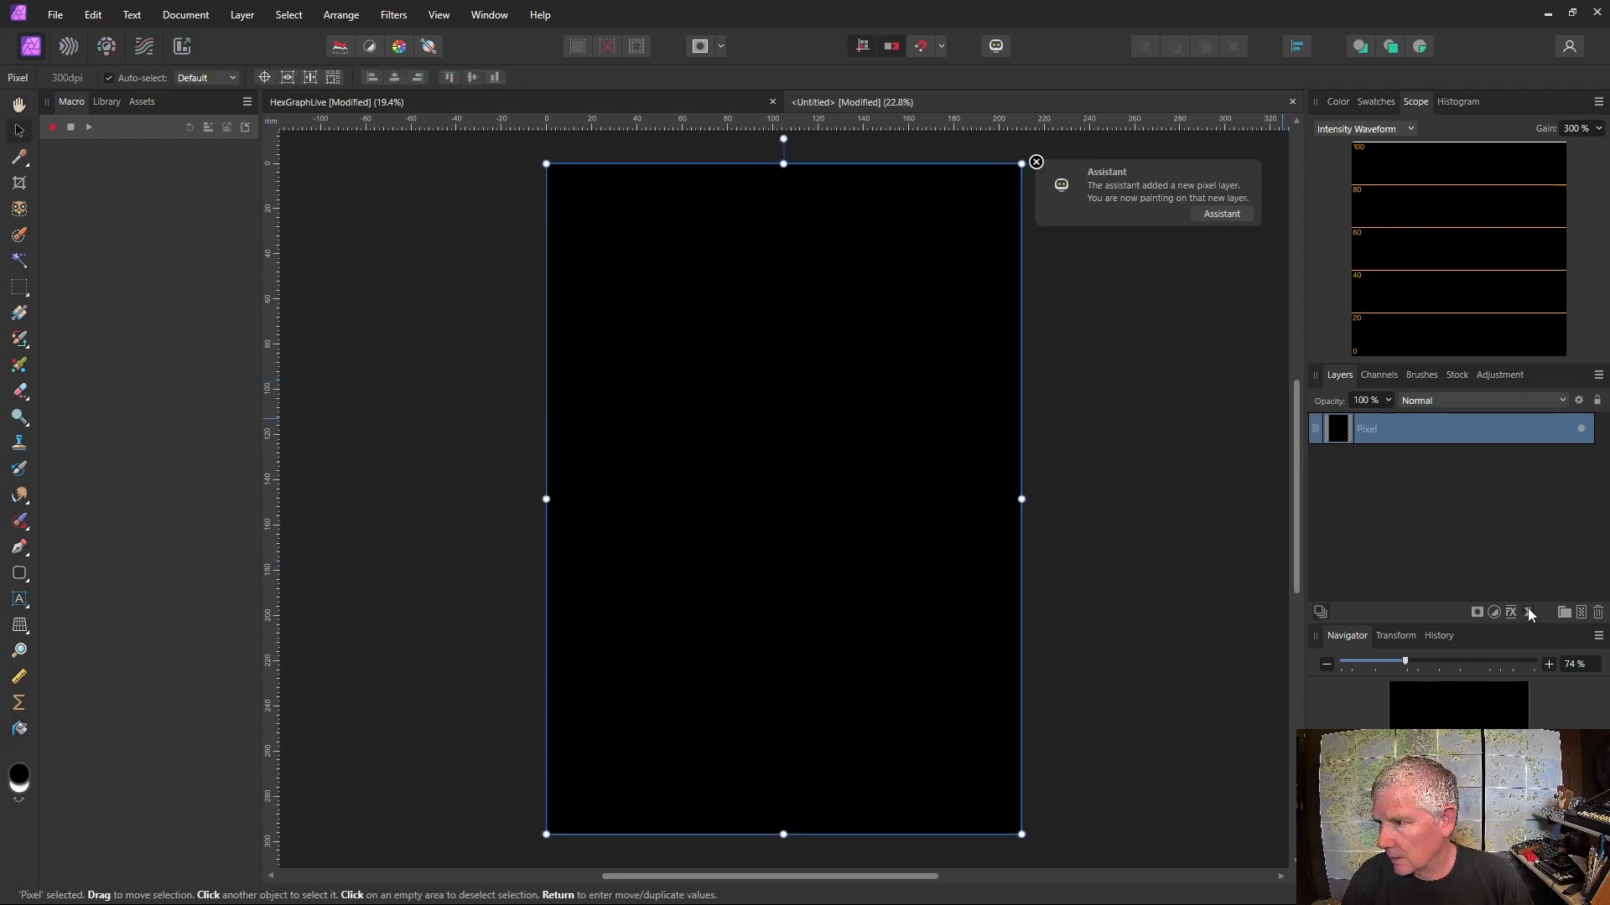
{"action": "left_click", "coordinate": [1528, 610]}
{"action": "left_click", "coordinate": [1416, 562]}
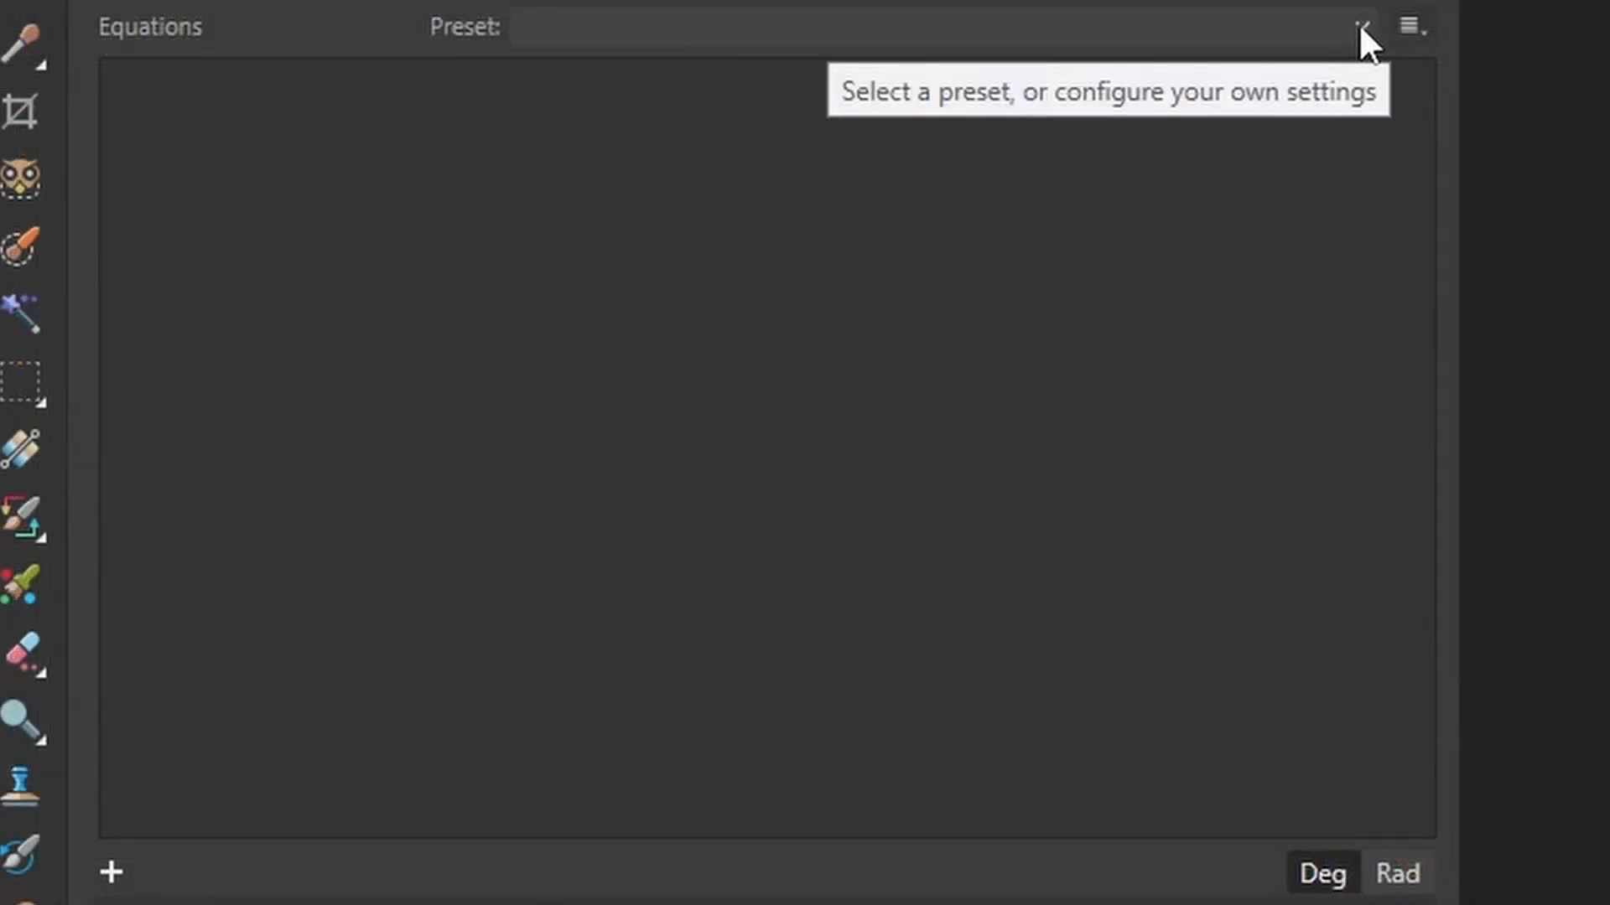
Step: Load the most recently saved Temp preset into the Procedural Texture filter and set Page Height to 297
{"action": "left_click", "coordinate": [1361, 30]}
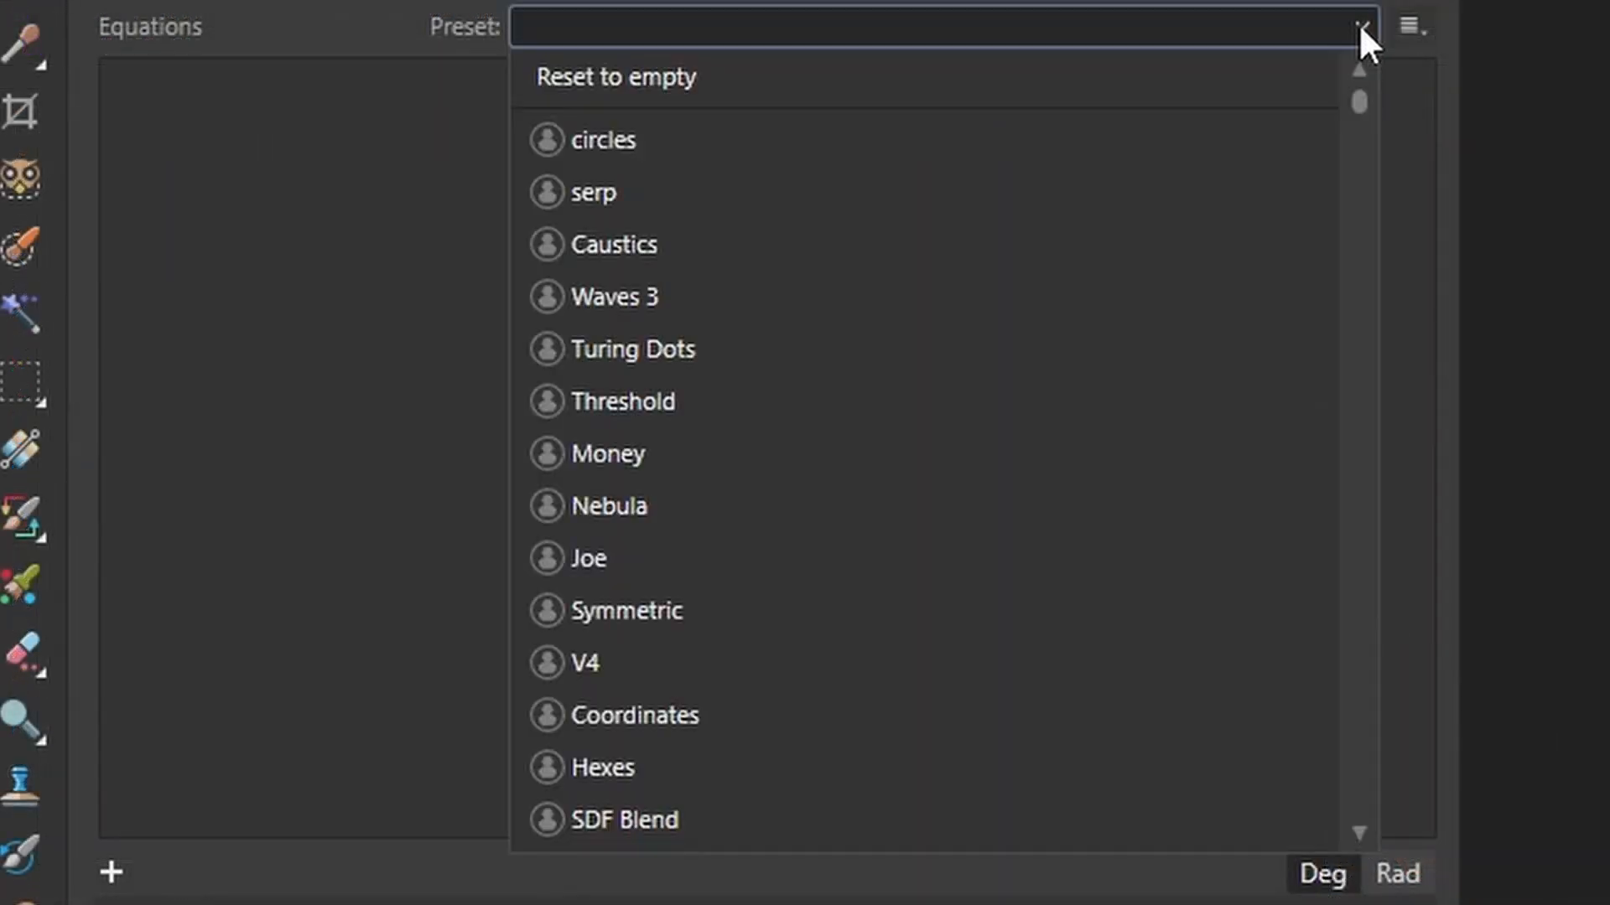
{"action": "left_click_drag", "start_coordinate": [1363, 84], "coordinate": [1364, 805]}
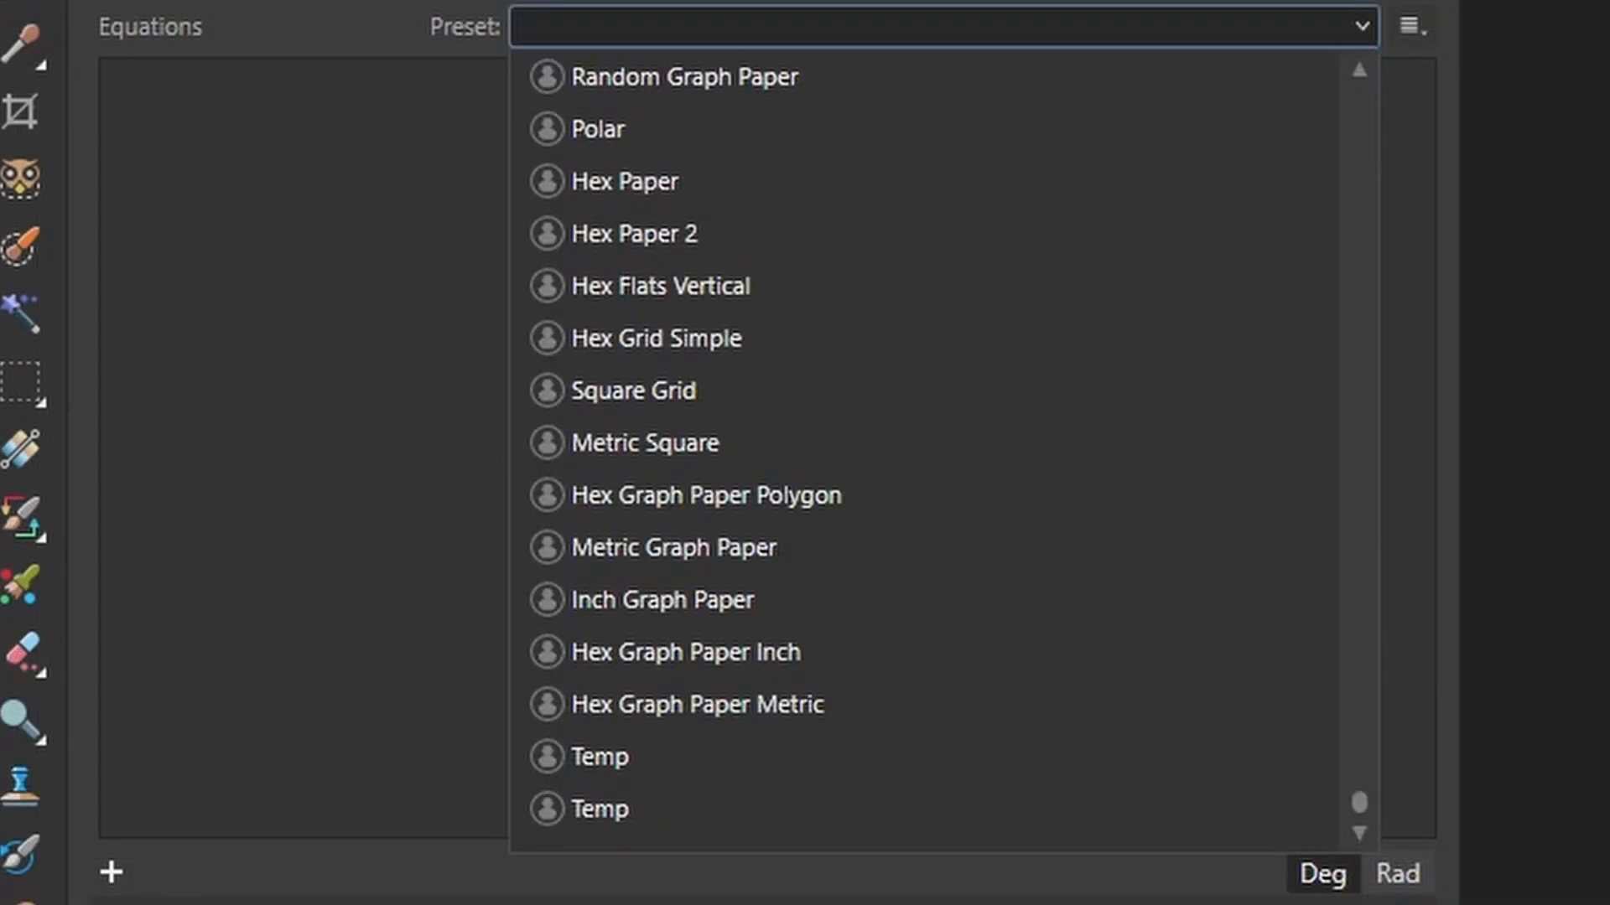
{"action": "left_click", "coordinate": [587, 809]}
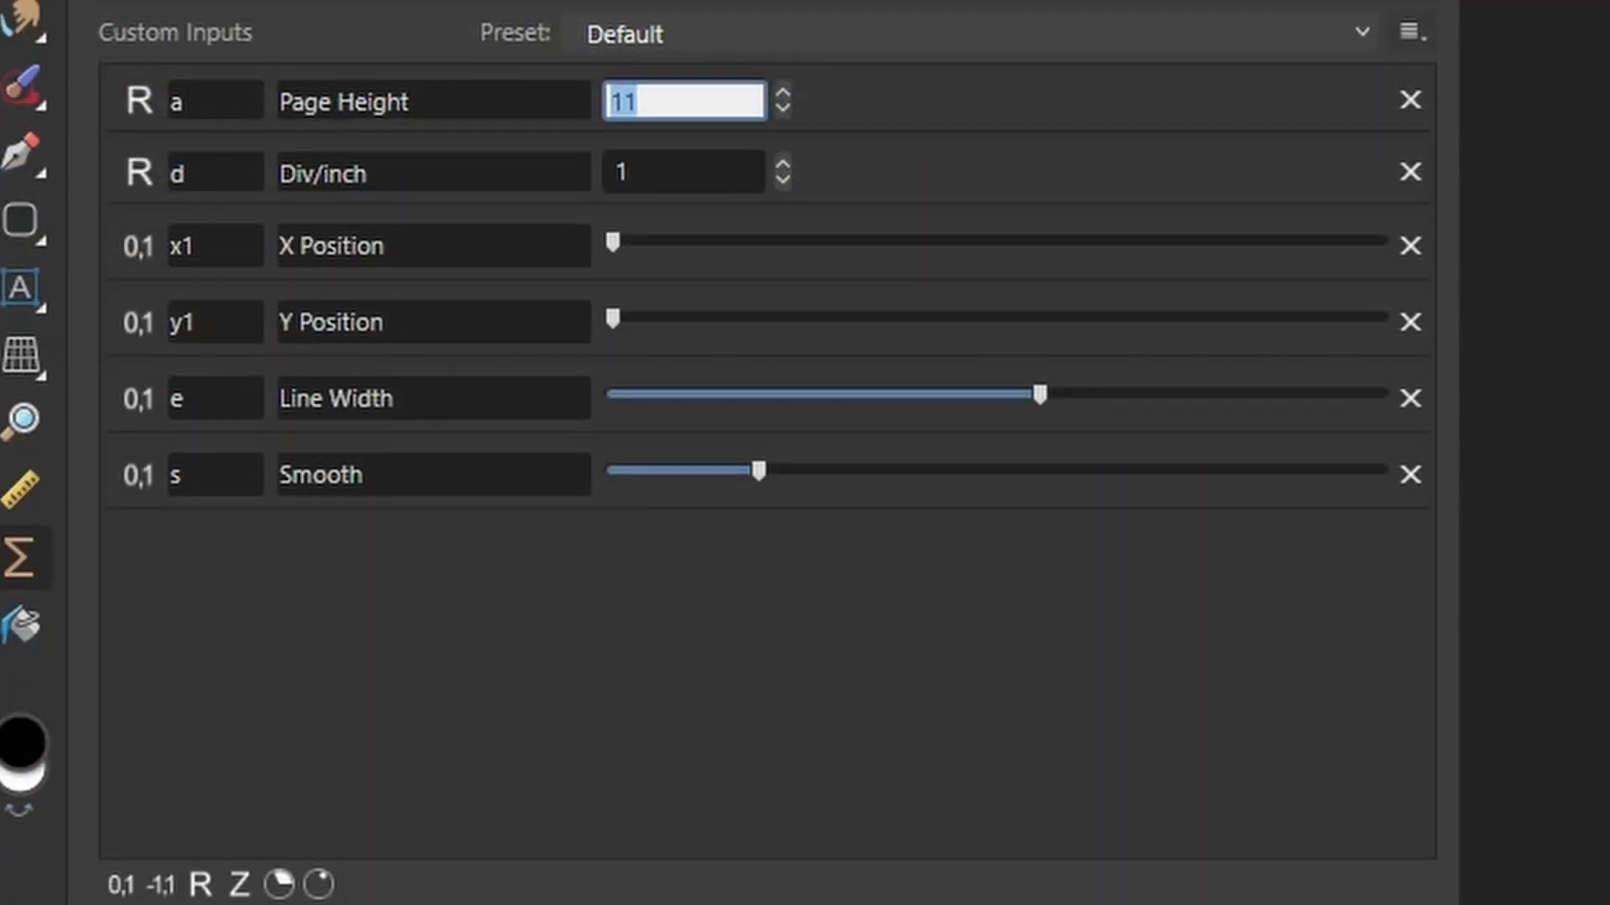
{"action": "type", "text": "297"}
{"action": "key", "text": "Return"}
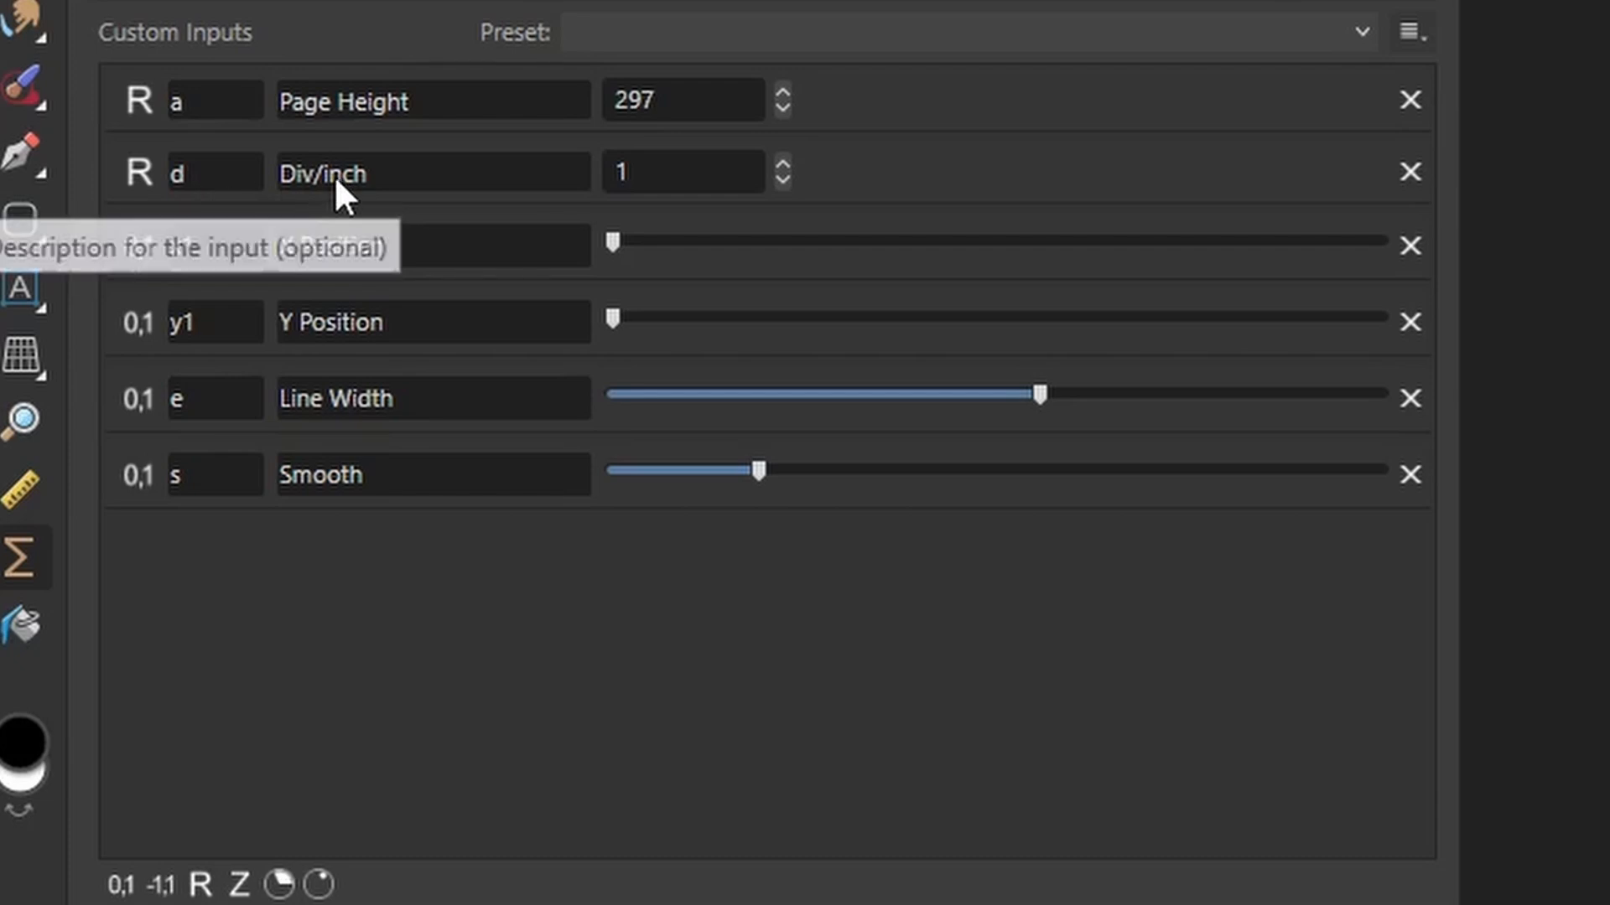
Step: Relabel the d custom input from Div/inch to mm/div and set its value to 18
{"action": "left_click", "coordinate": [398, 173]}
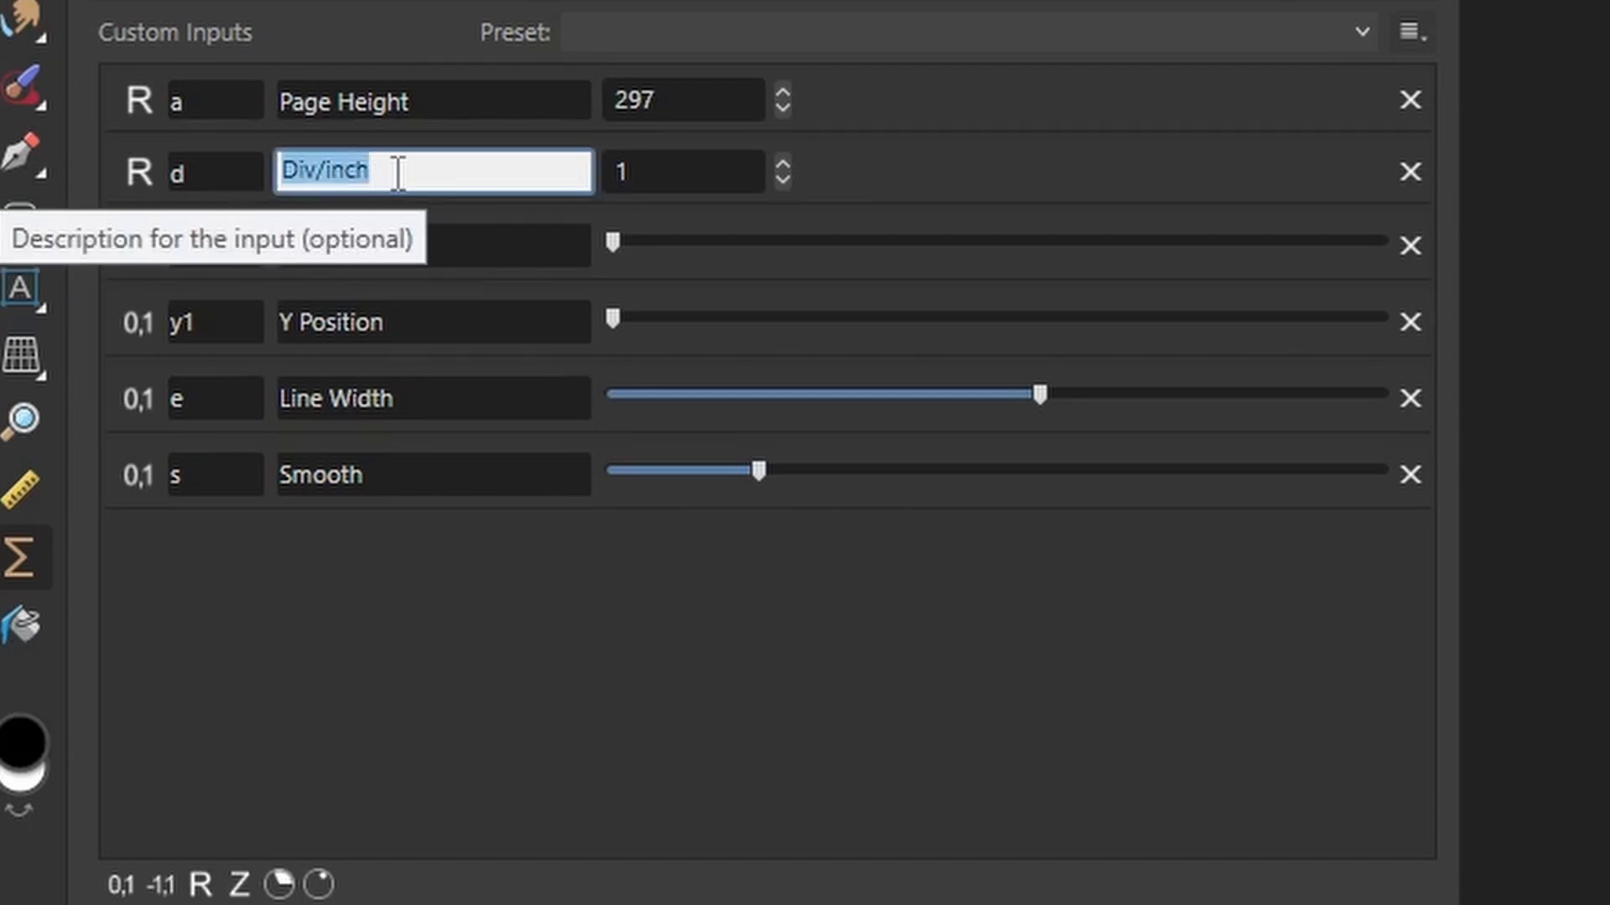
{"action": "type", "text": "mm"}
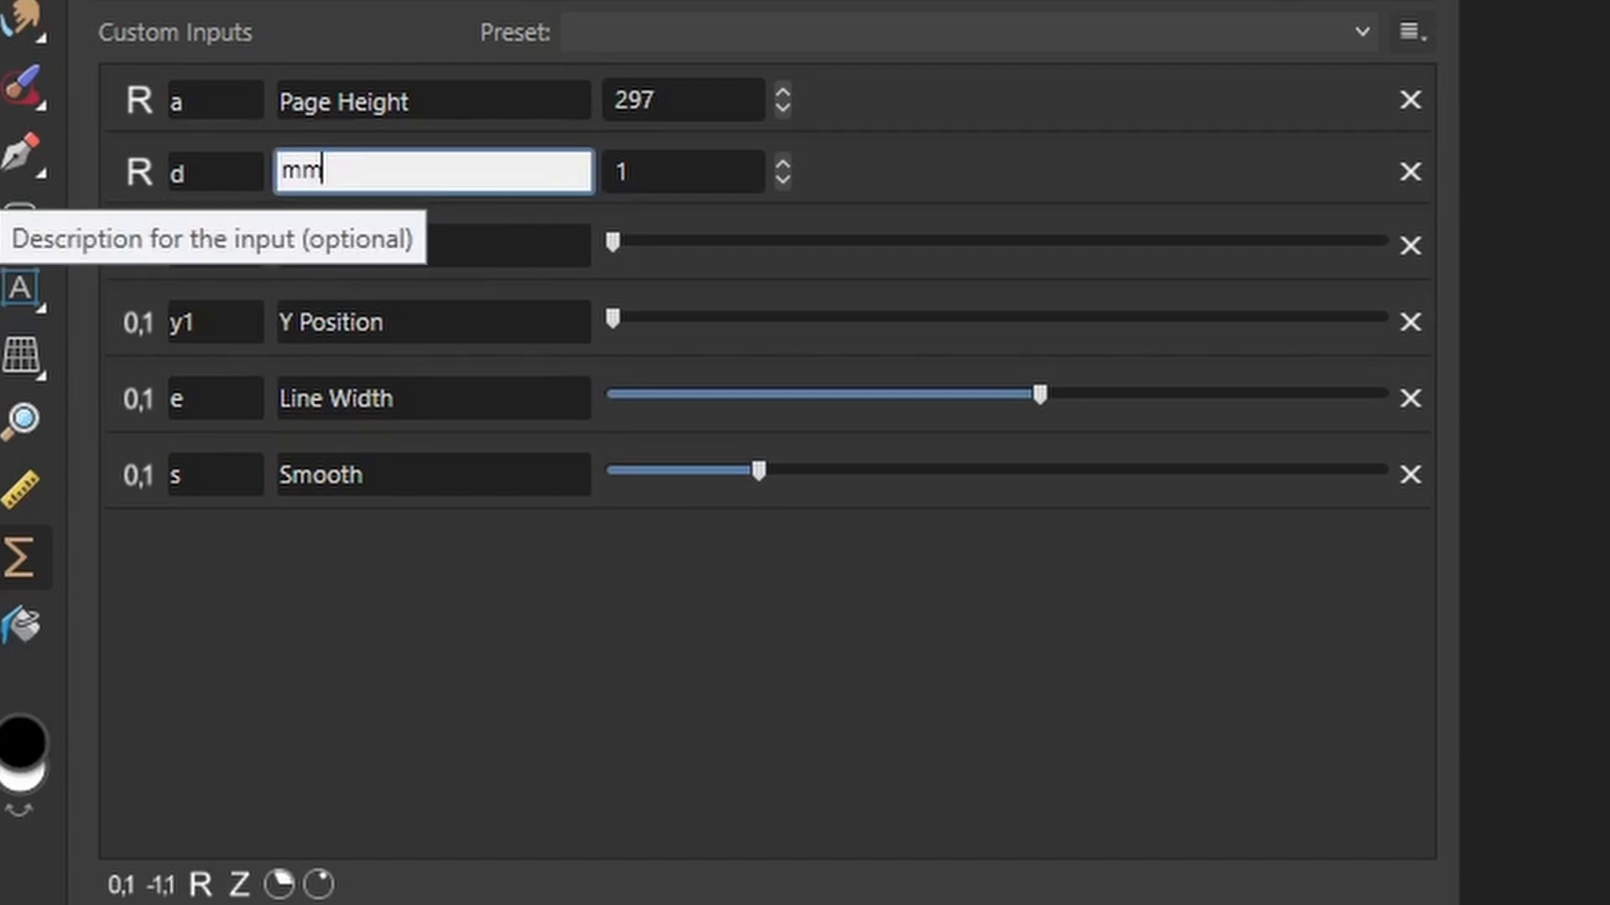
{"action": "type", "text": "/div"}
{"action": "left_click", "coordinate": [675, 174]}
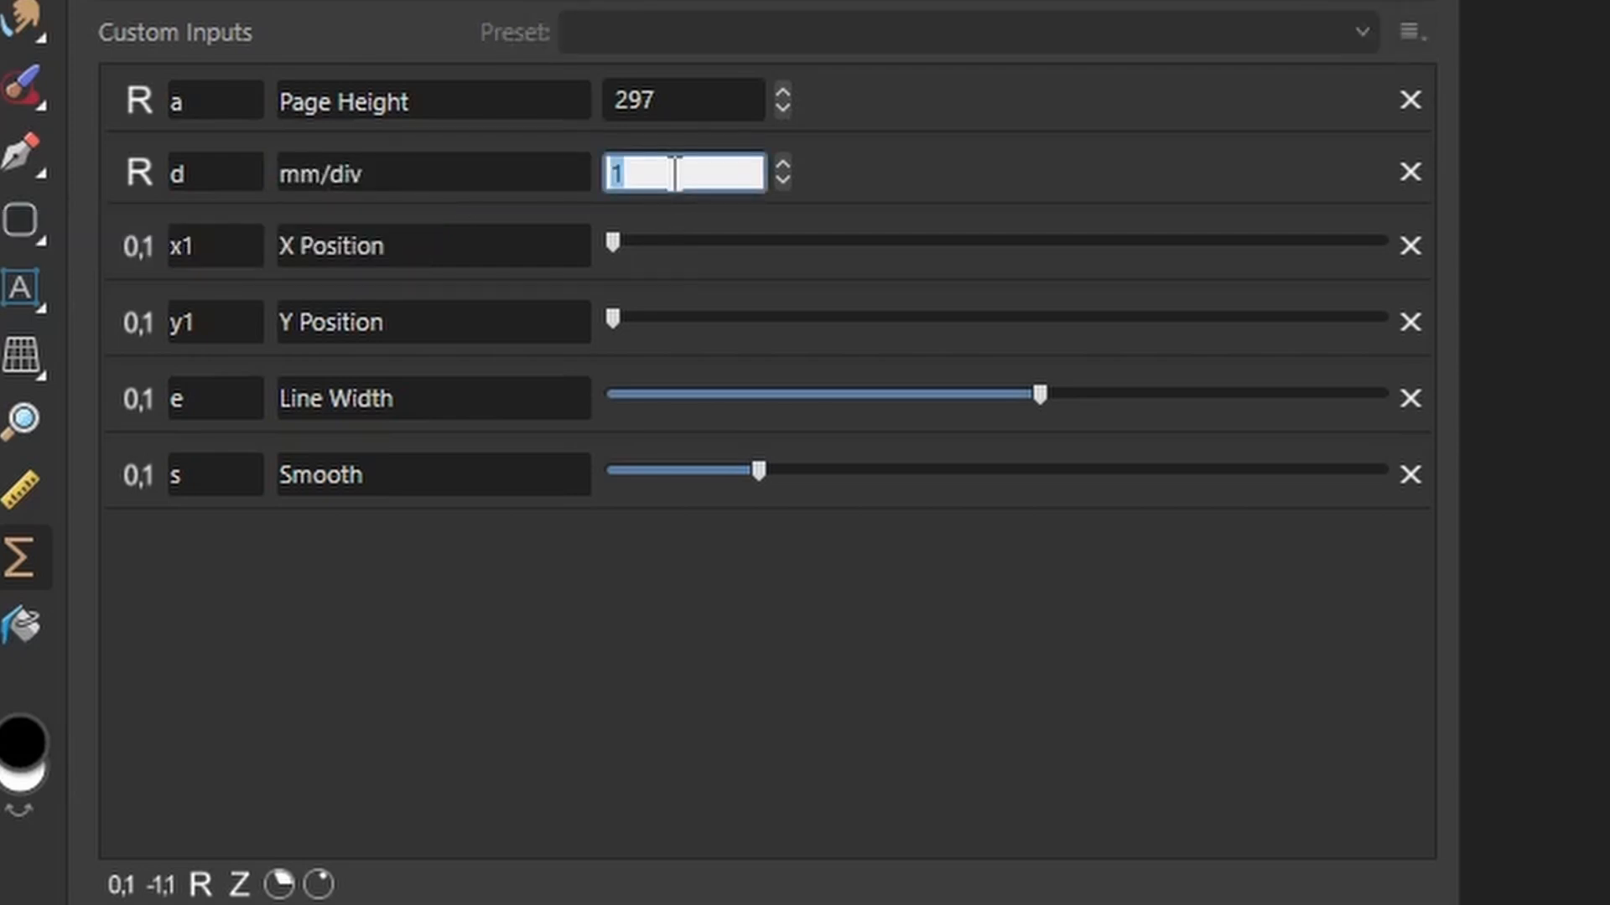
{"action": "type", "text": "18"}
{"action": "key", "text": "Return"}
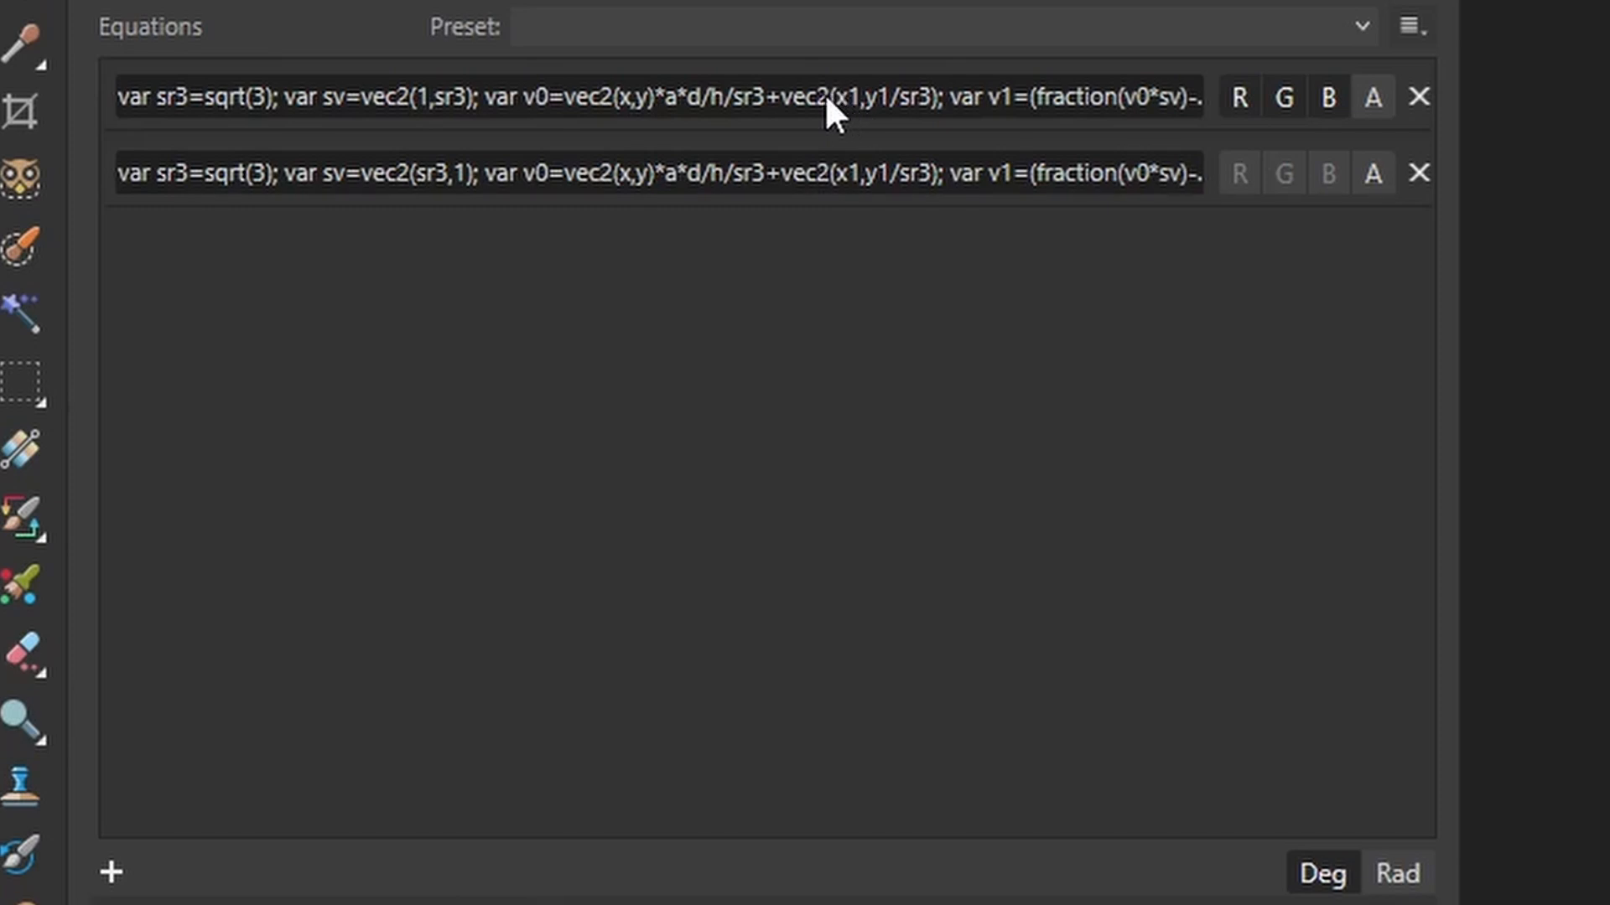
Step: Change a*d to a/d in the v0 term of both hexagon equations so the page height is divided by d
{"action": "left_click", "coordinate": [687, 97]}
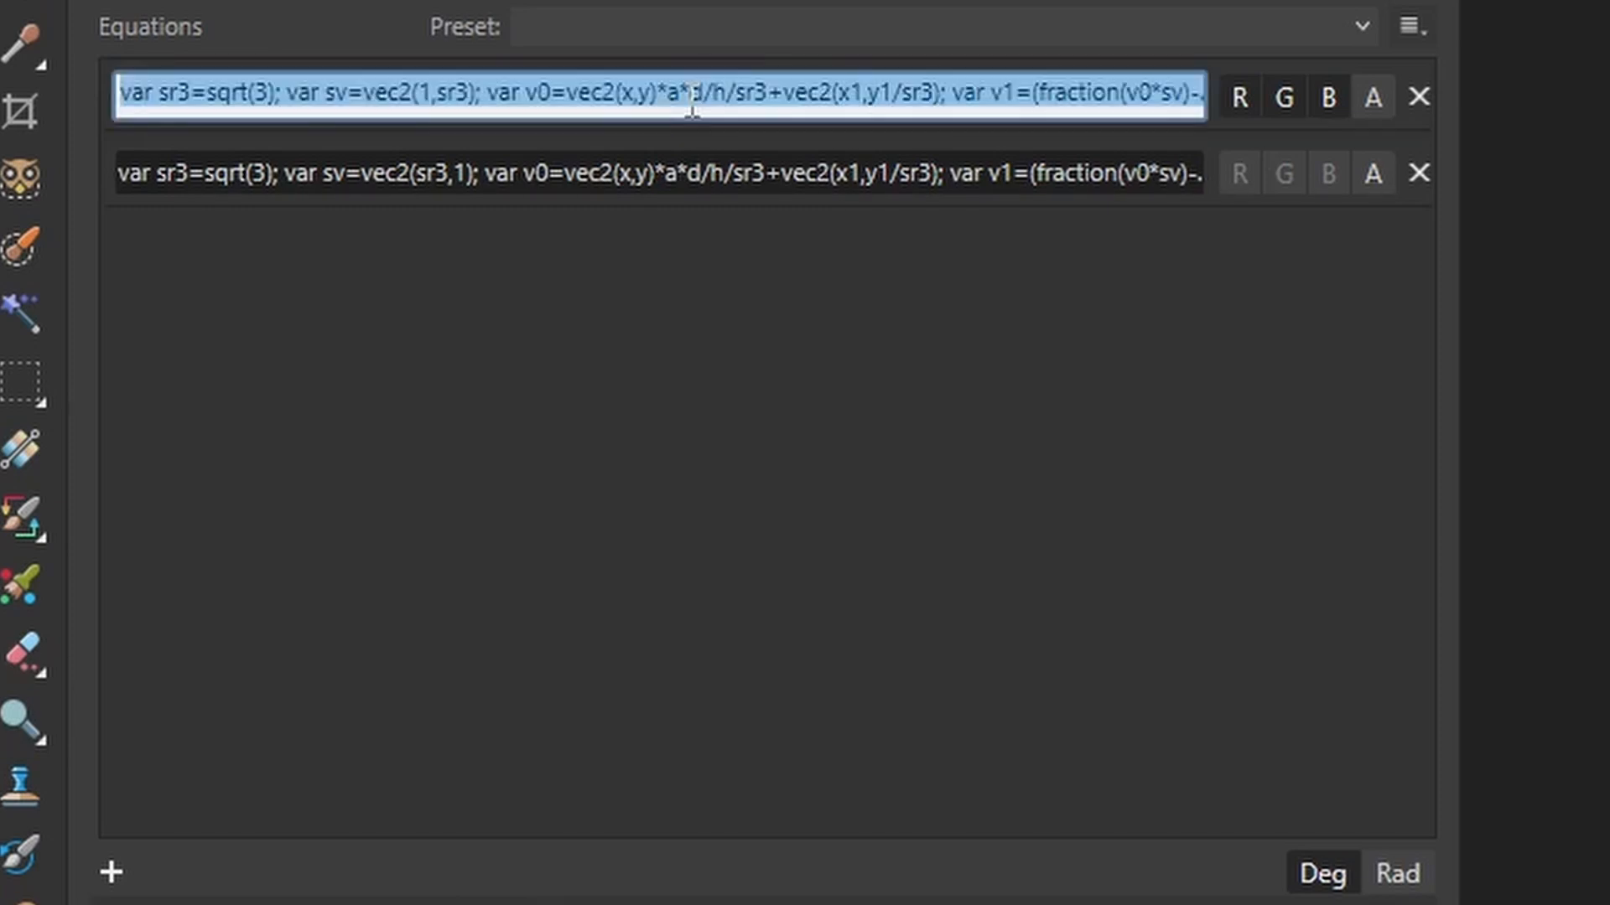
{"action": "left_click", "coordinate": [687, 97]}
{"action": "key", "text": "BackSpace"}
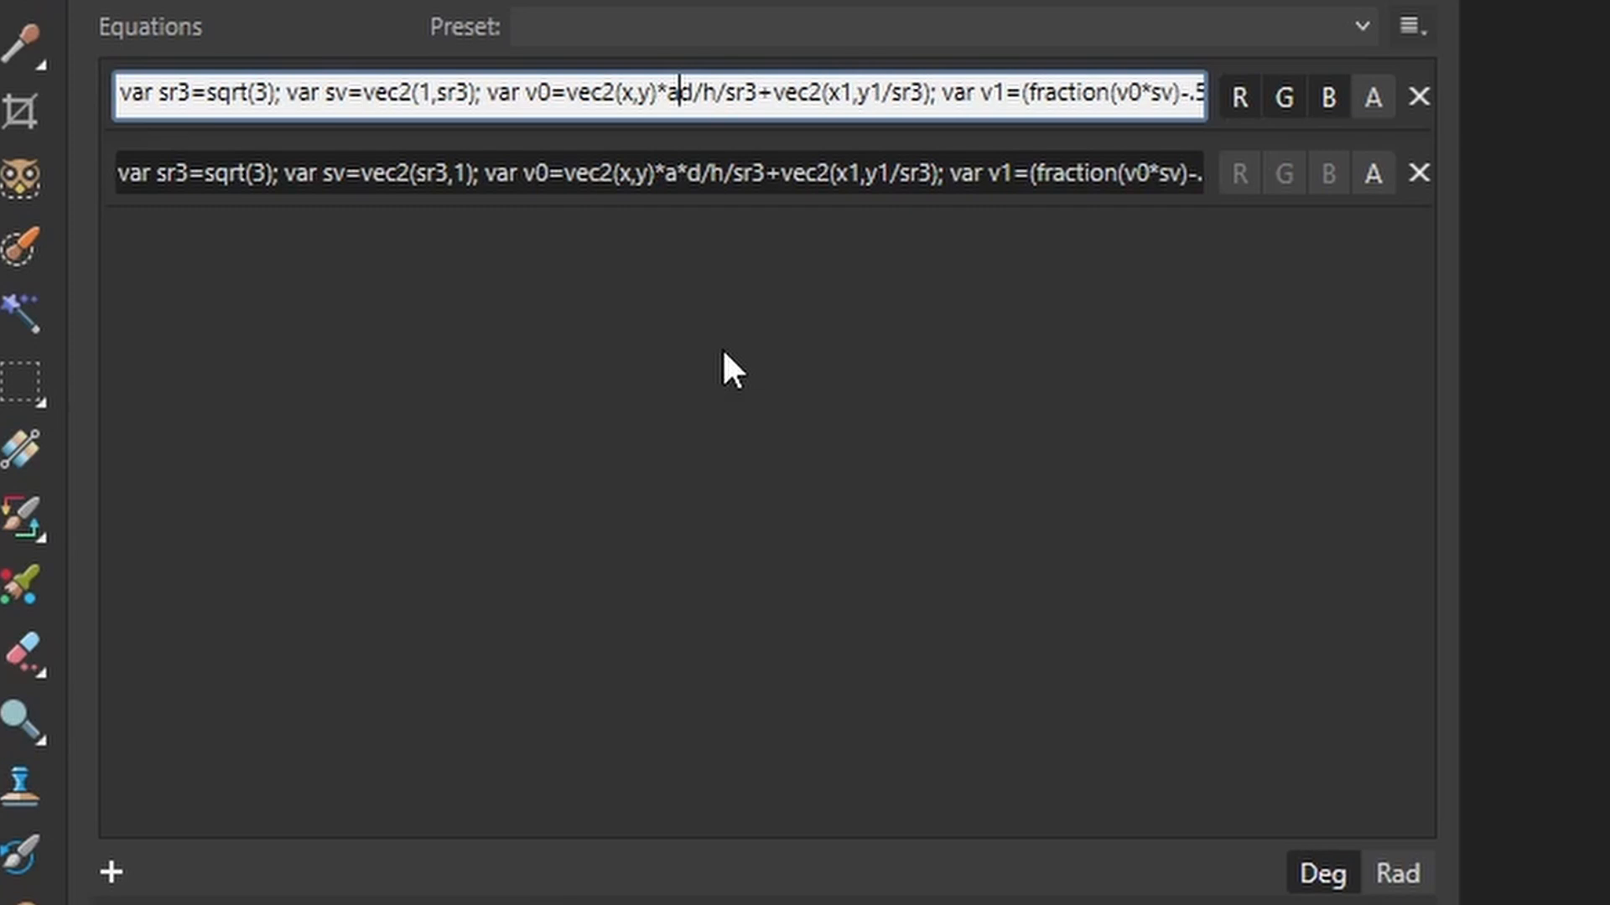
{"action": "type", "text": "/"}
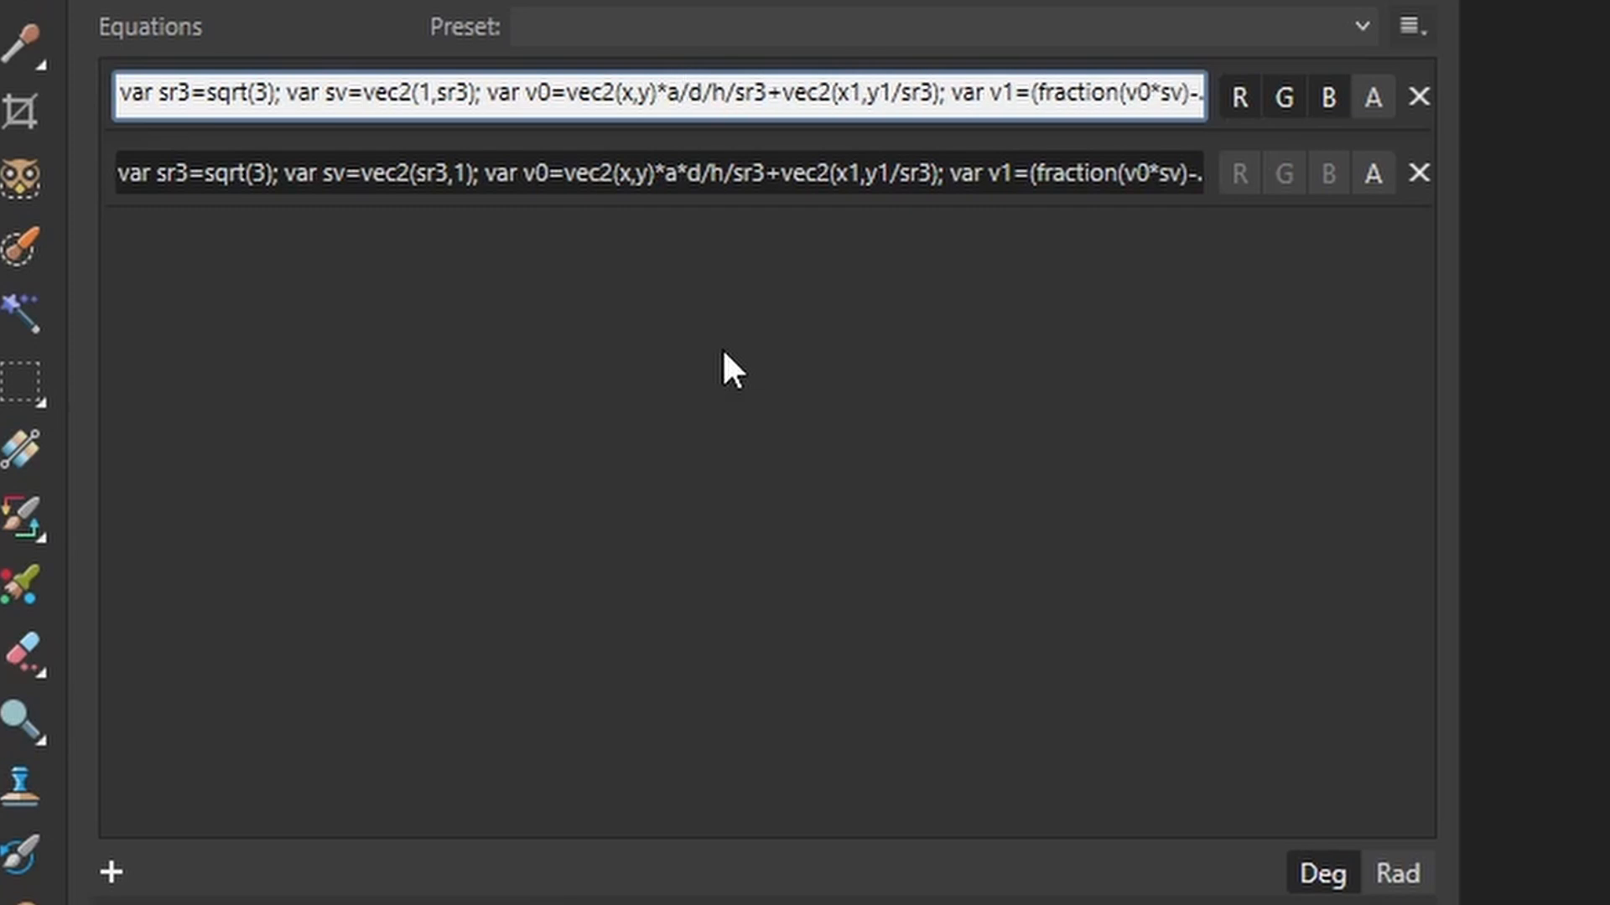
{"action": "left_click", "coordinate": [674, 174]}
{"action": "left_click", "coordinate": [689, 175]}
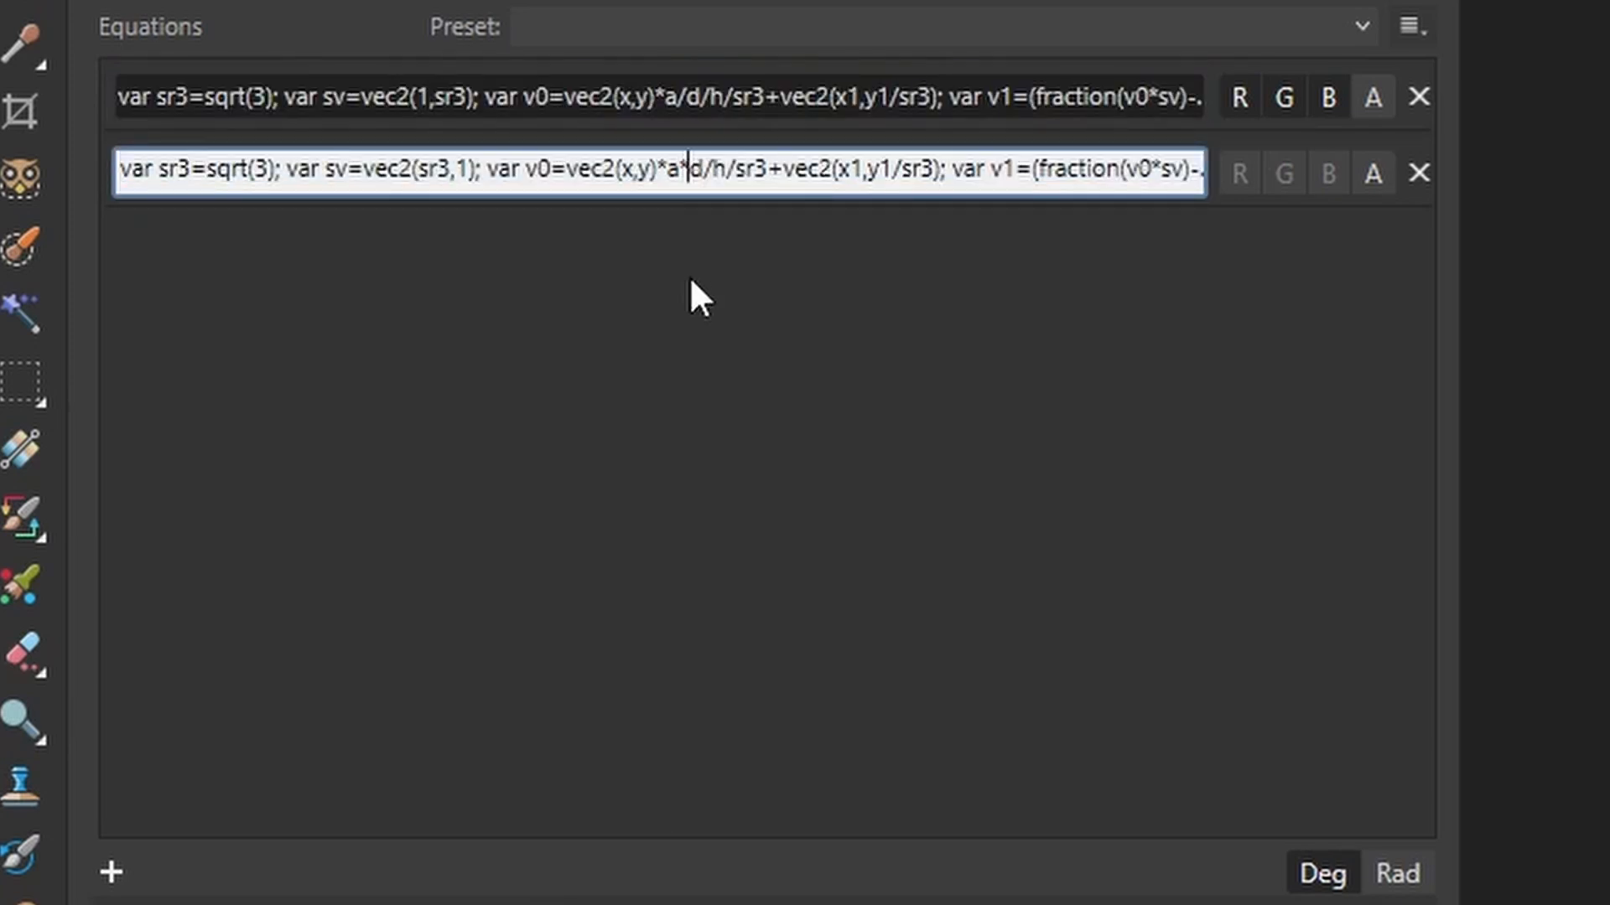
{"action": "key", "text": "BackSpace"}
{"action": "type", "text": "/"}
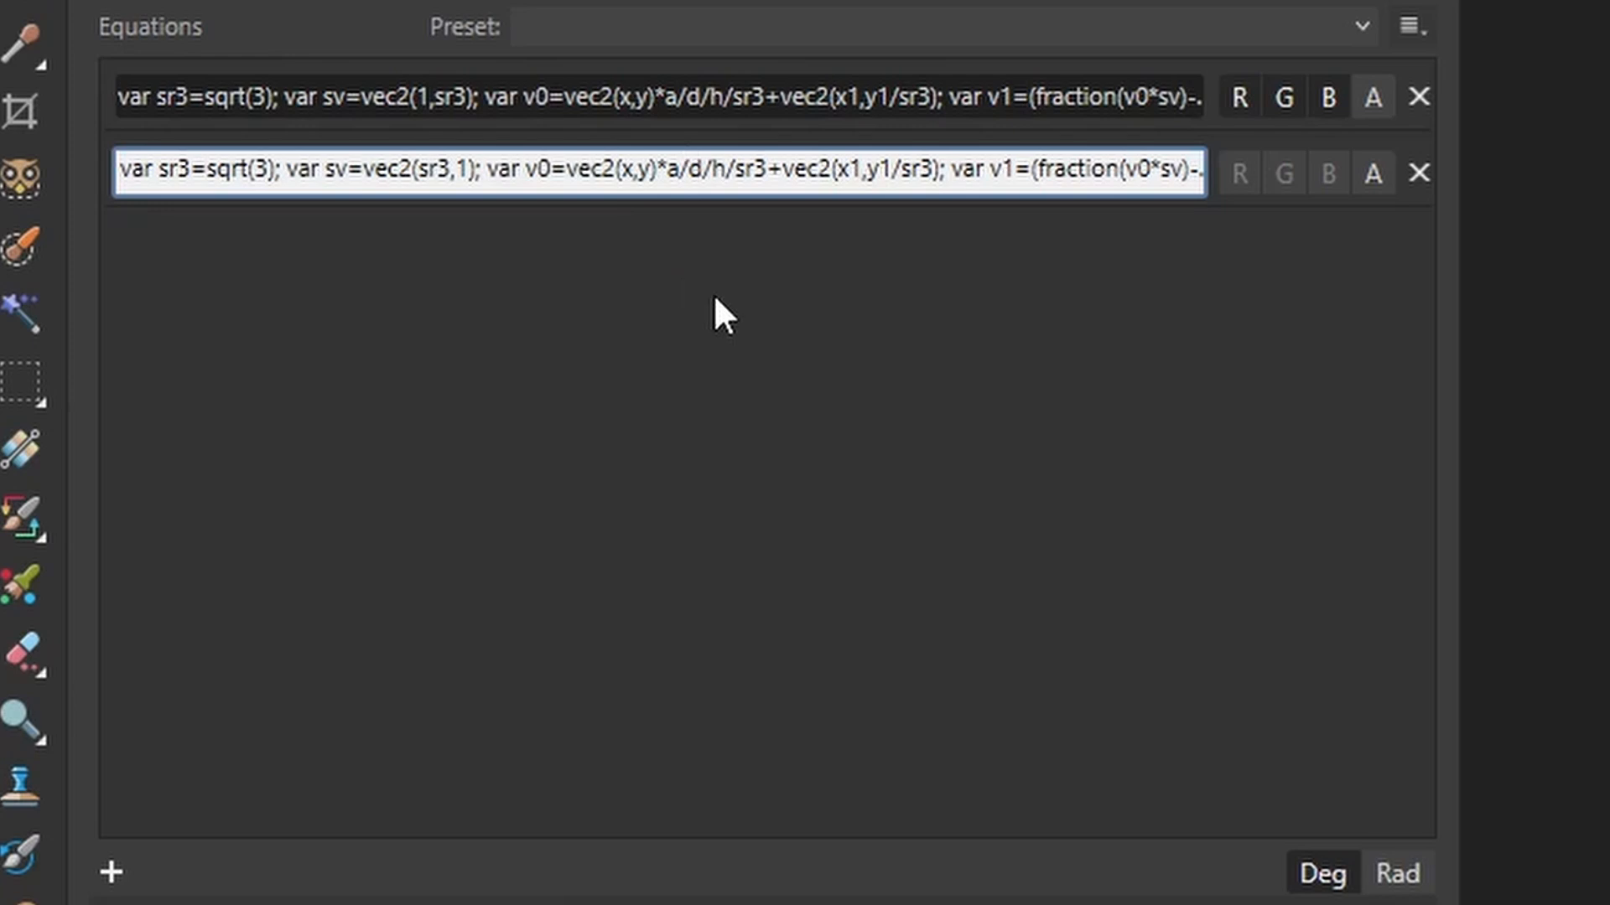
{"action": "key", "text": "Return"}
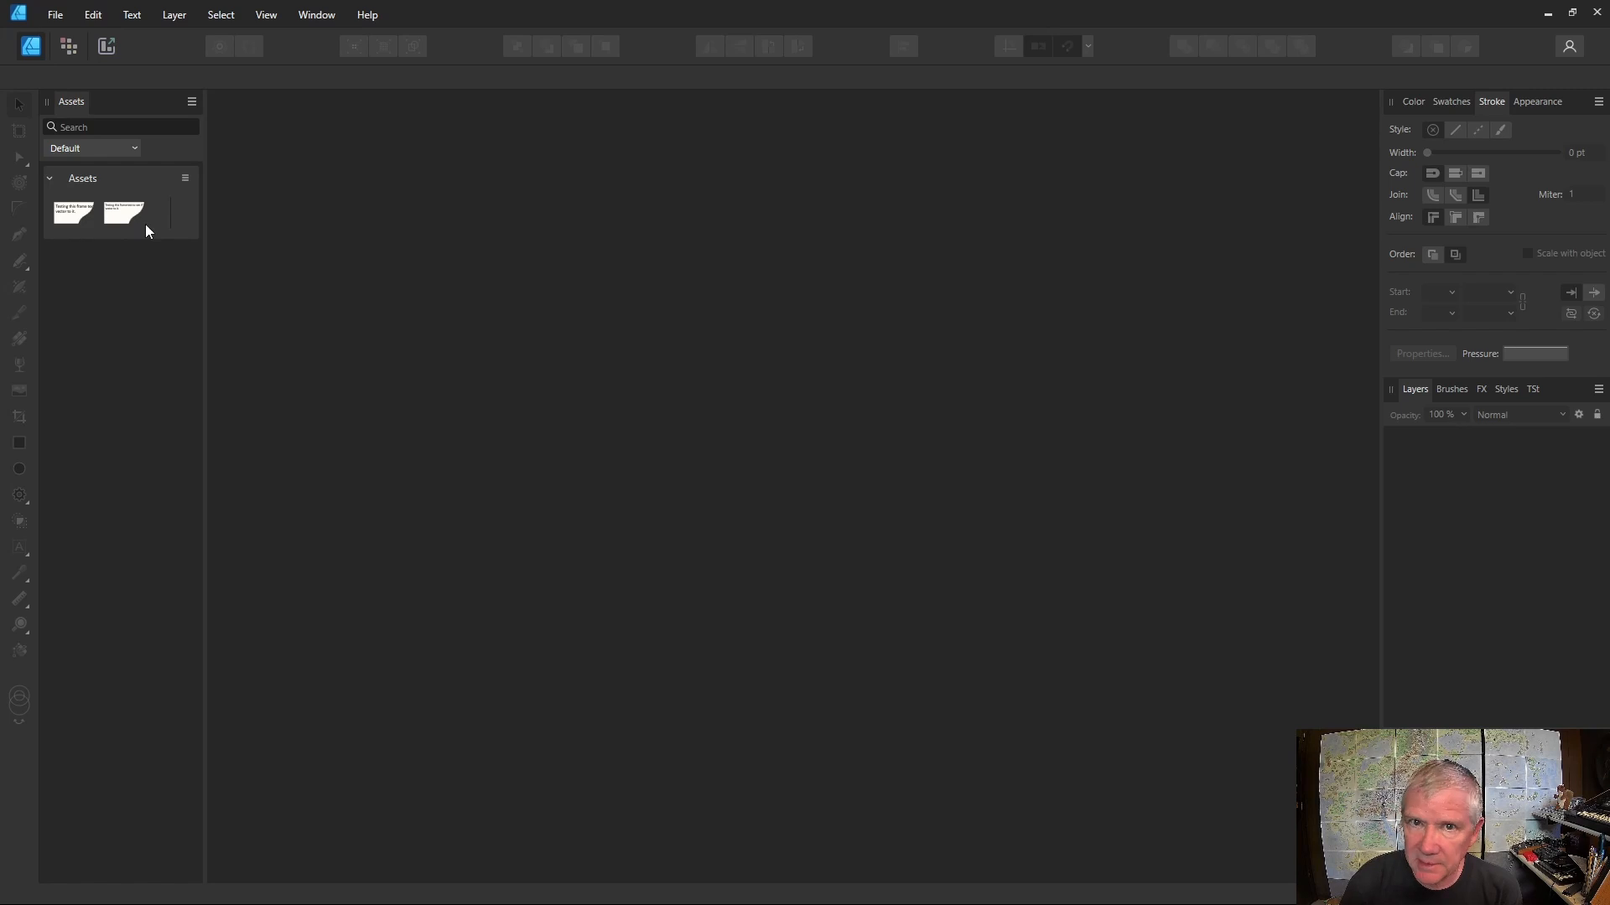
Step: In Affinity Designer, create a landscape Letter document, 11 × 8.5 in at 300 DPI, with RGB/8 colour format
{"action": "left_click", "coordinate": [55, 17]}
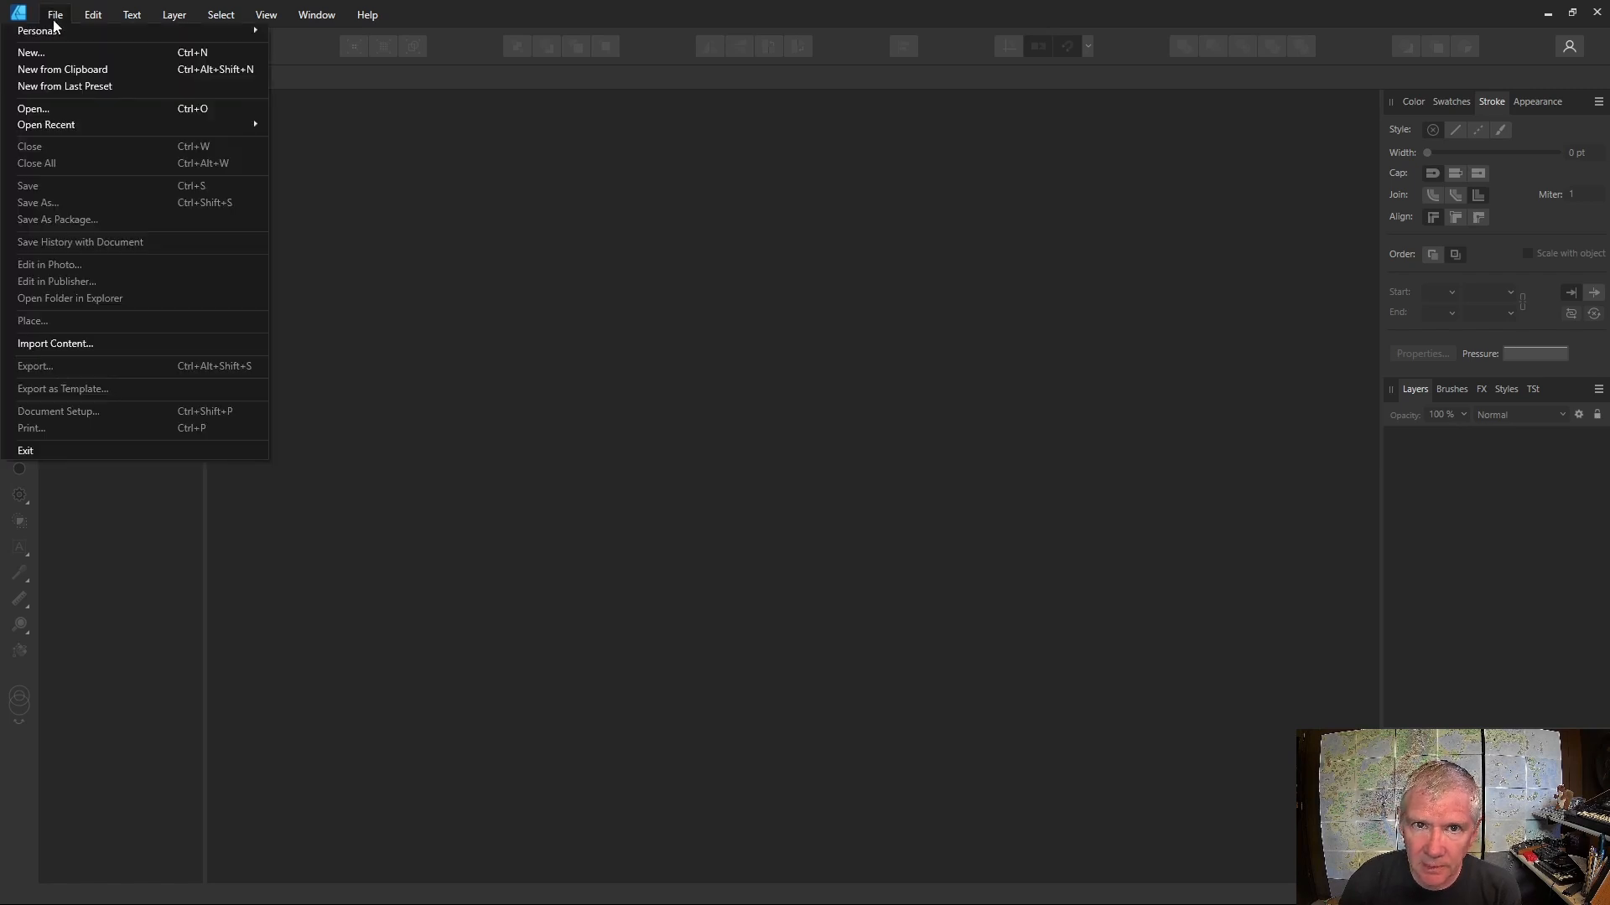
{"action": "left_click", "coordinate": [57, 51]}
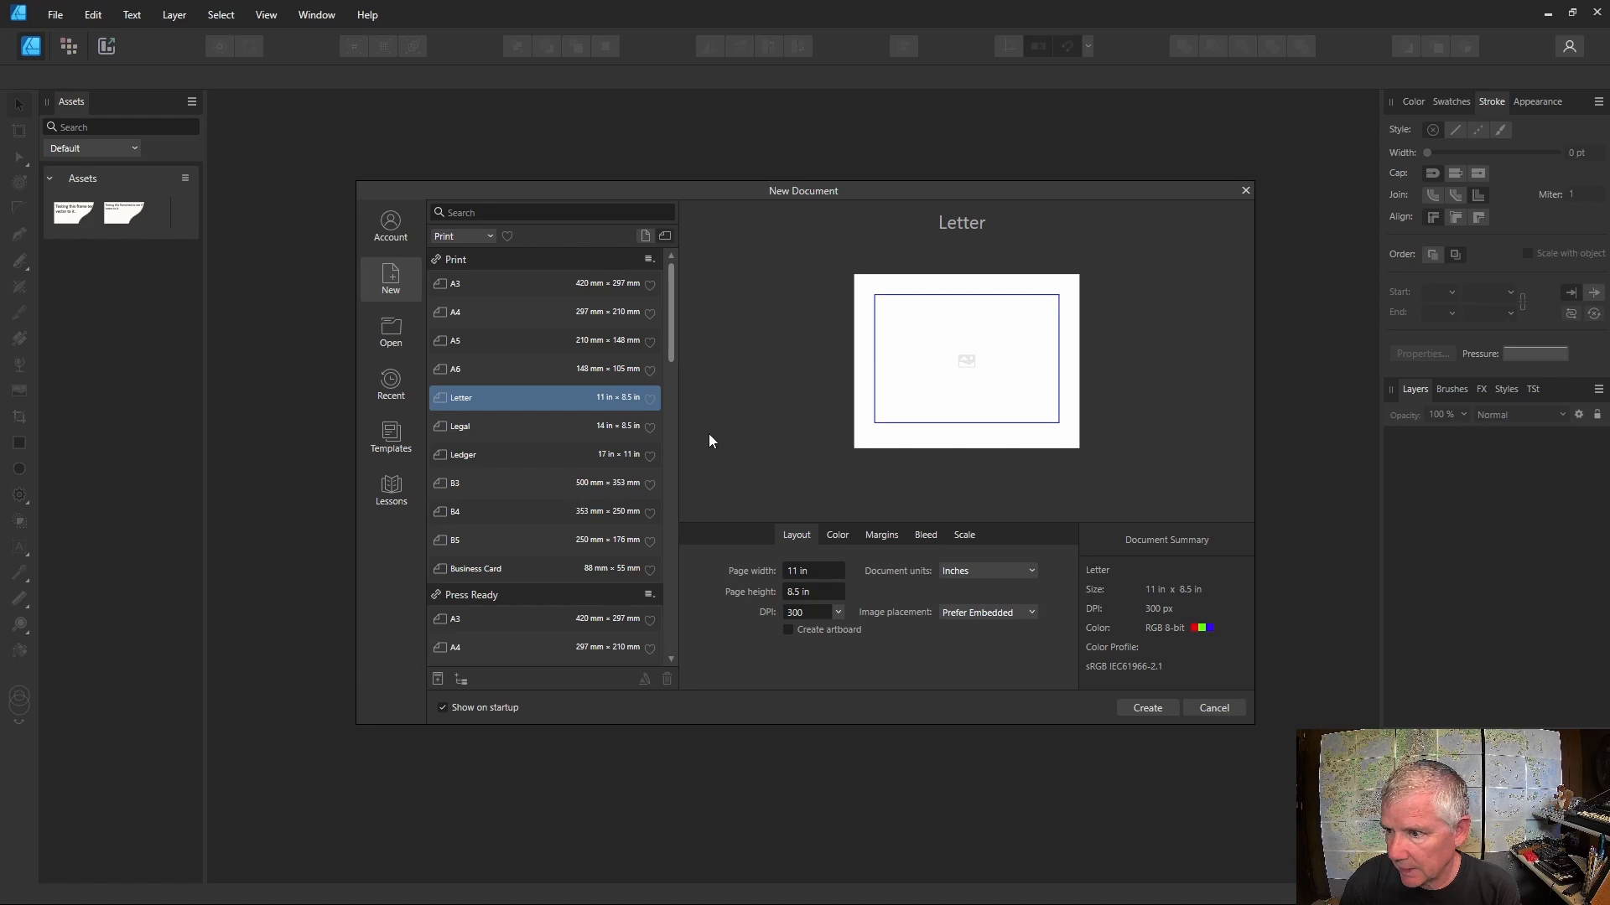
{"action": "left_click", "coordinate": [848, 534]}
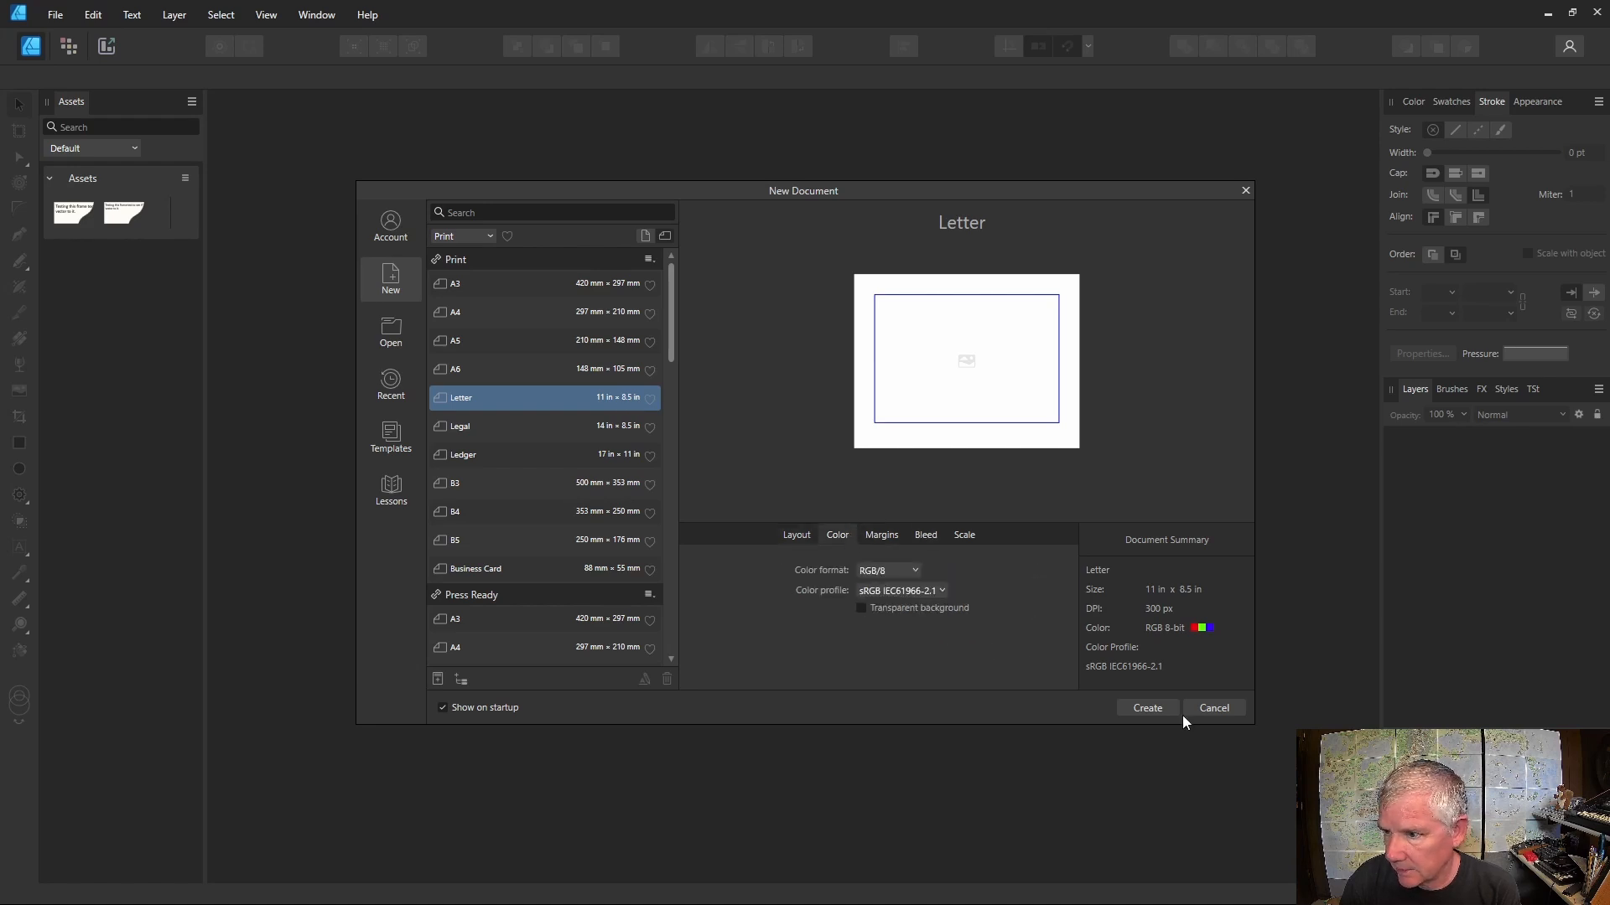
{"action": "left_click", "coordinate": [1145, 708]}
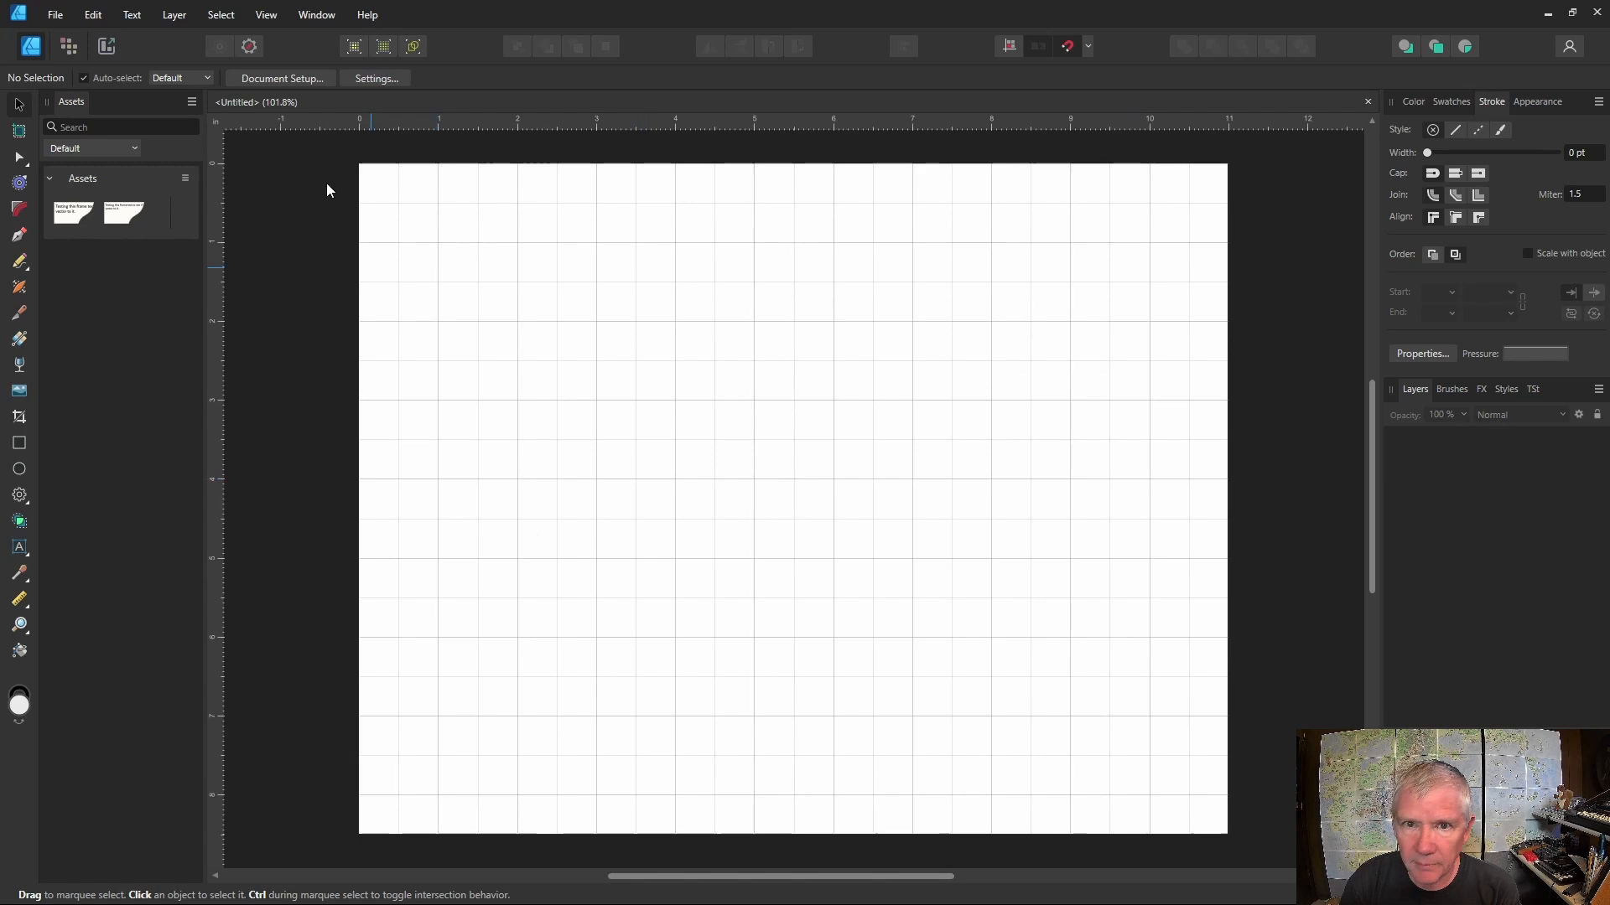
Step: Set the document grid to Basic mode with 1 in spacing and 4 divisions
{"action": "left_click", "coordinate": [266, 15]}
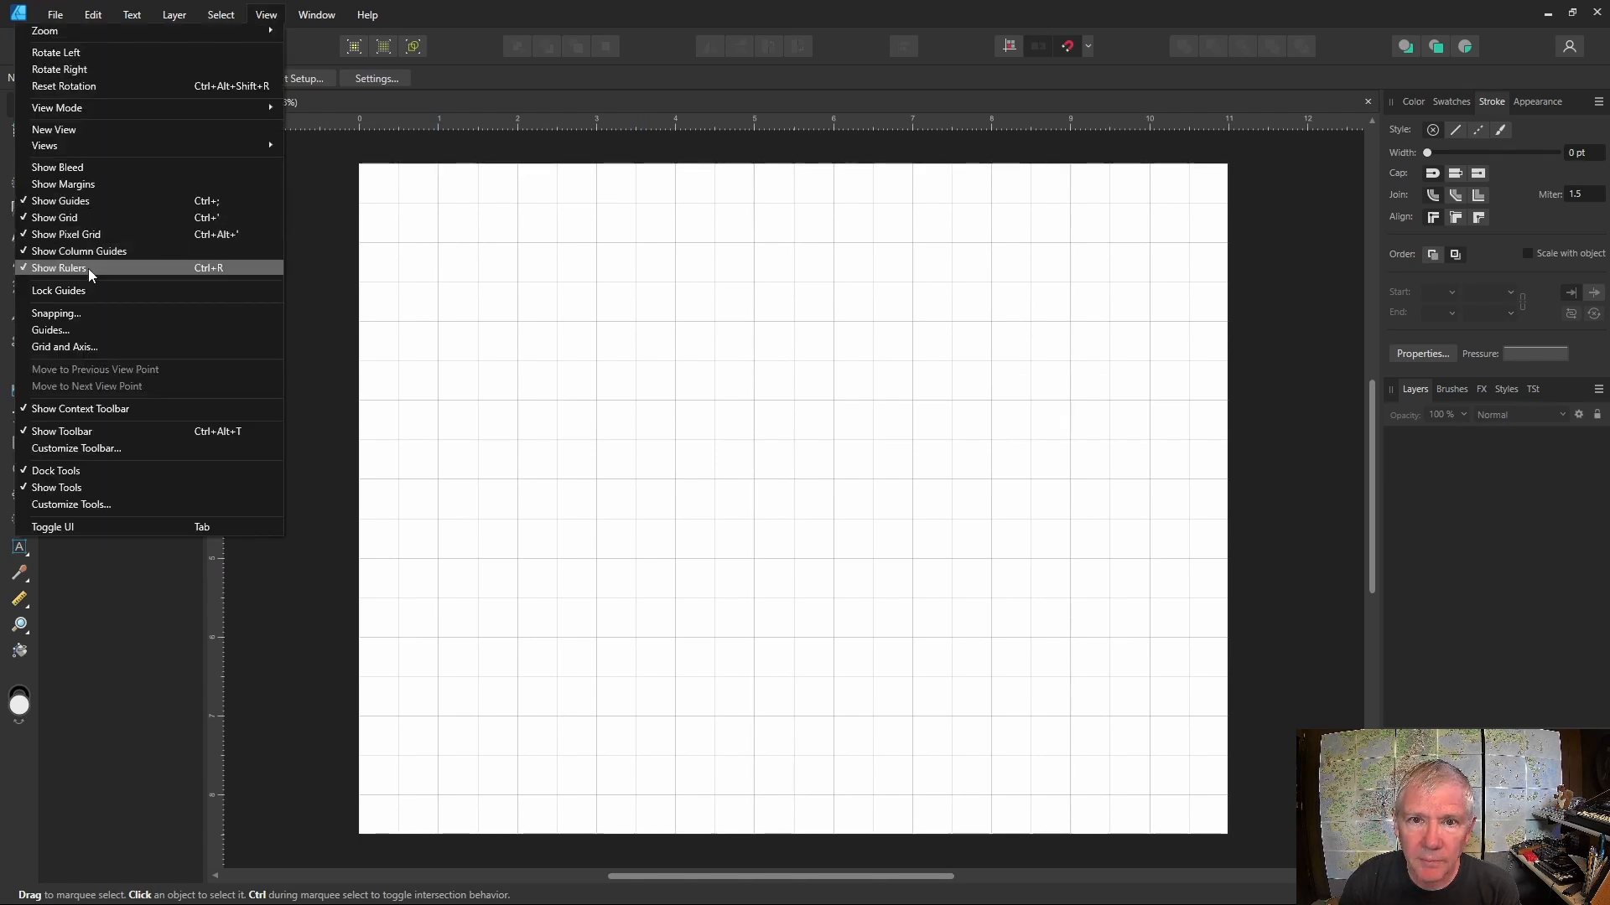
{"action": "left_click", "coordinate": [83, 345]}
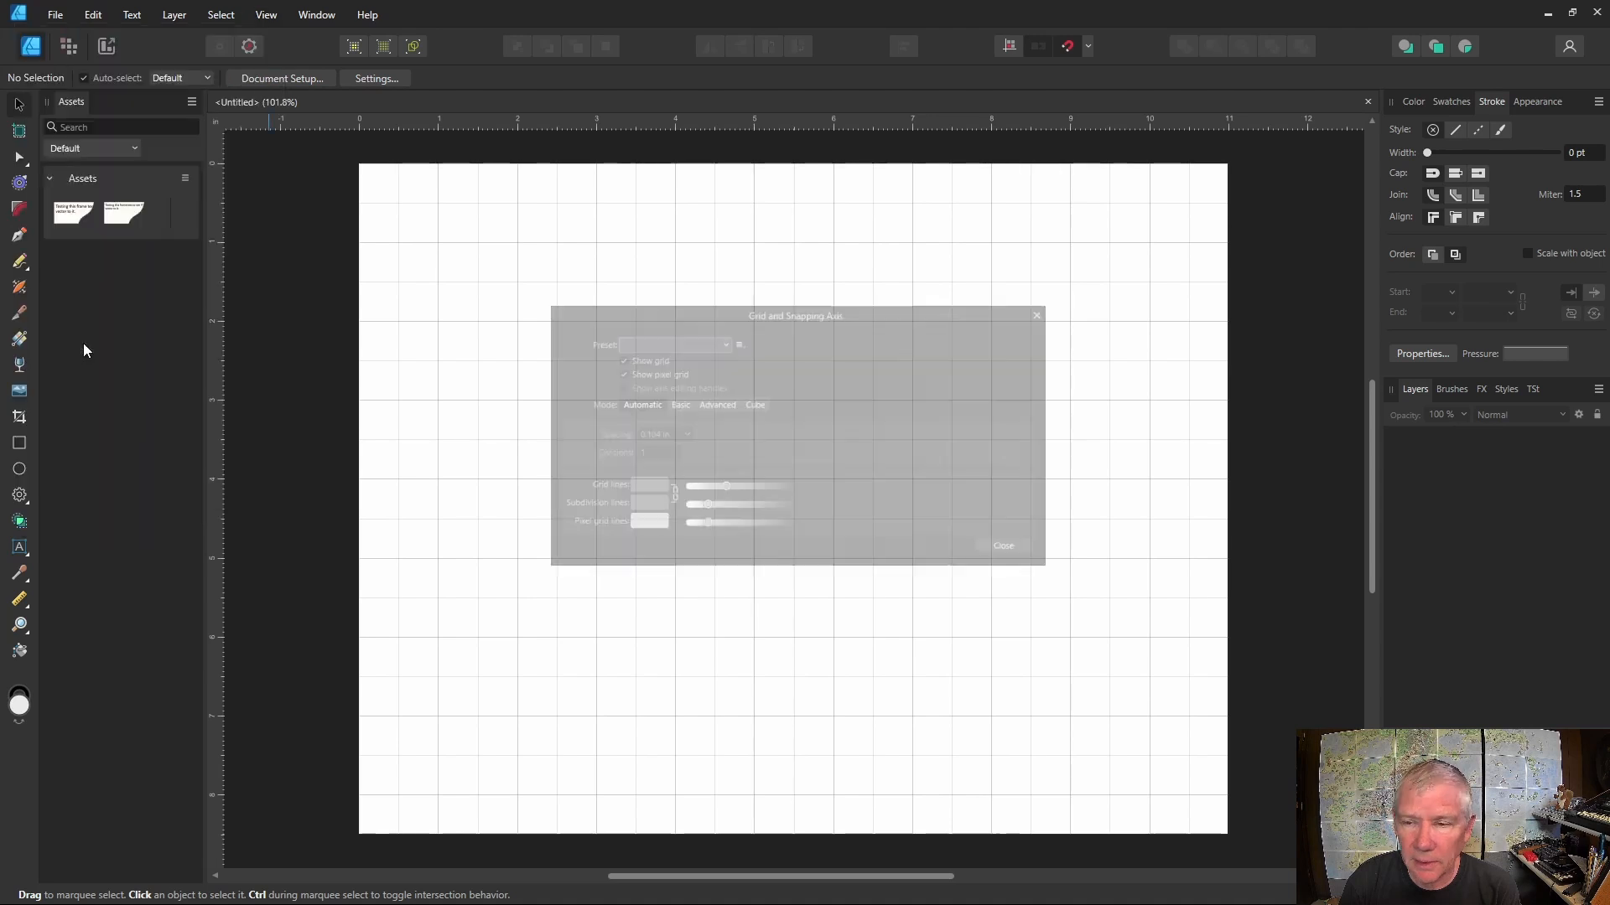
{"action": "left_click", "coordinate": [669, 401]}
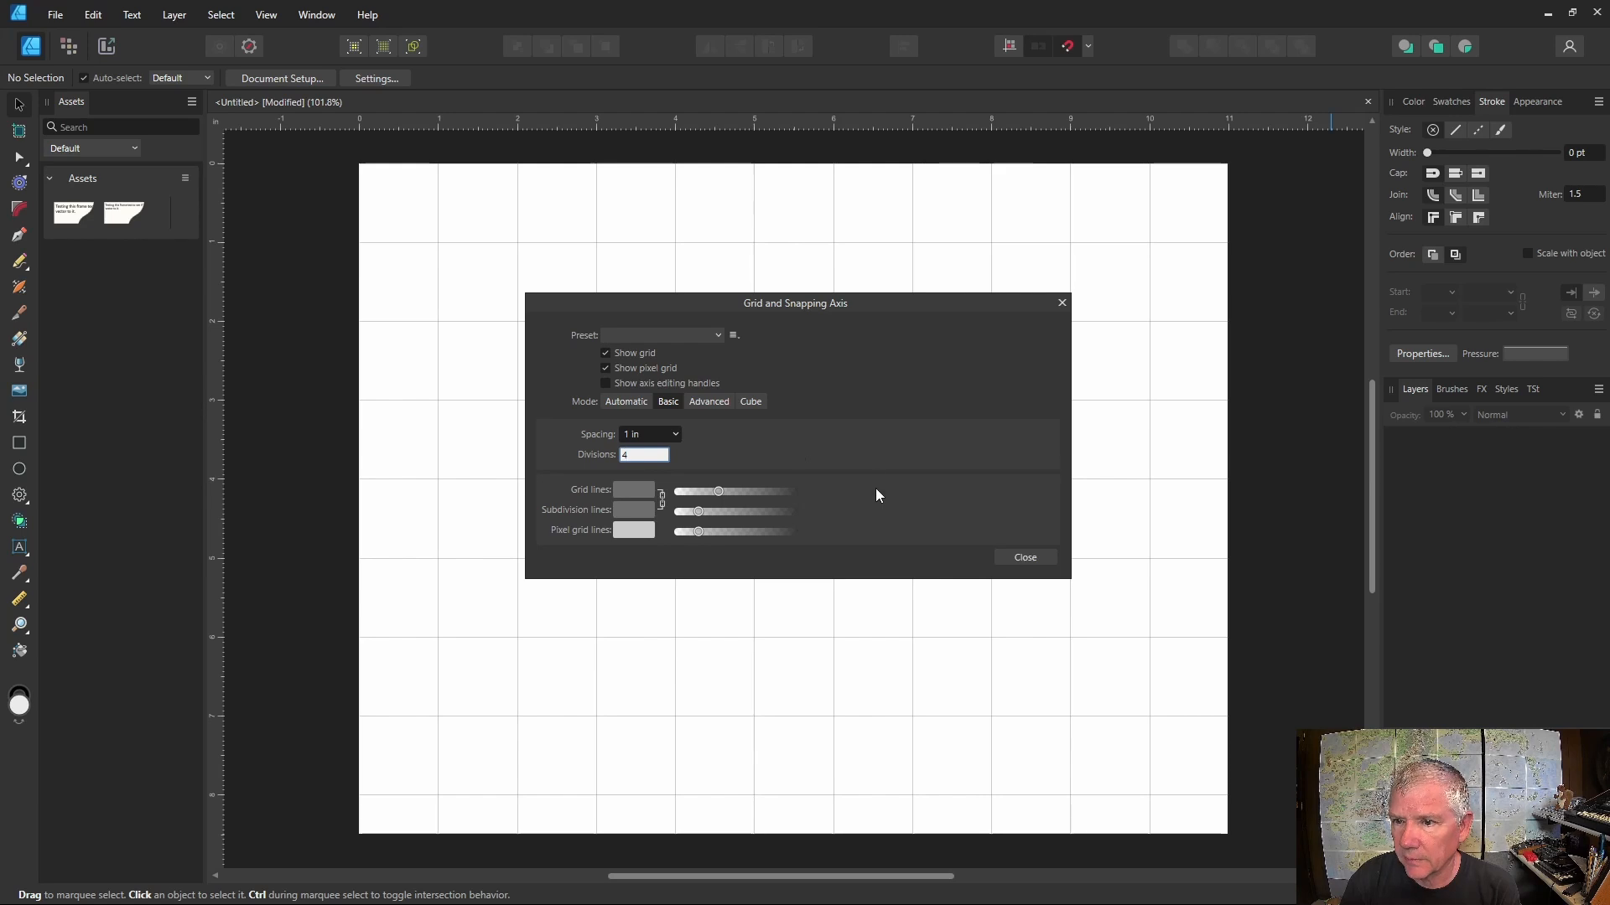
{"action": "key", "text": "Return"}
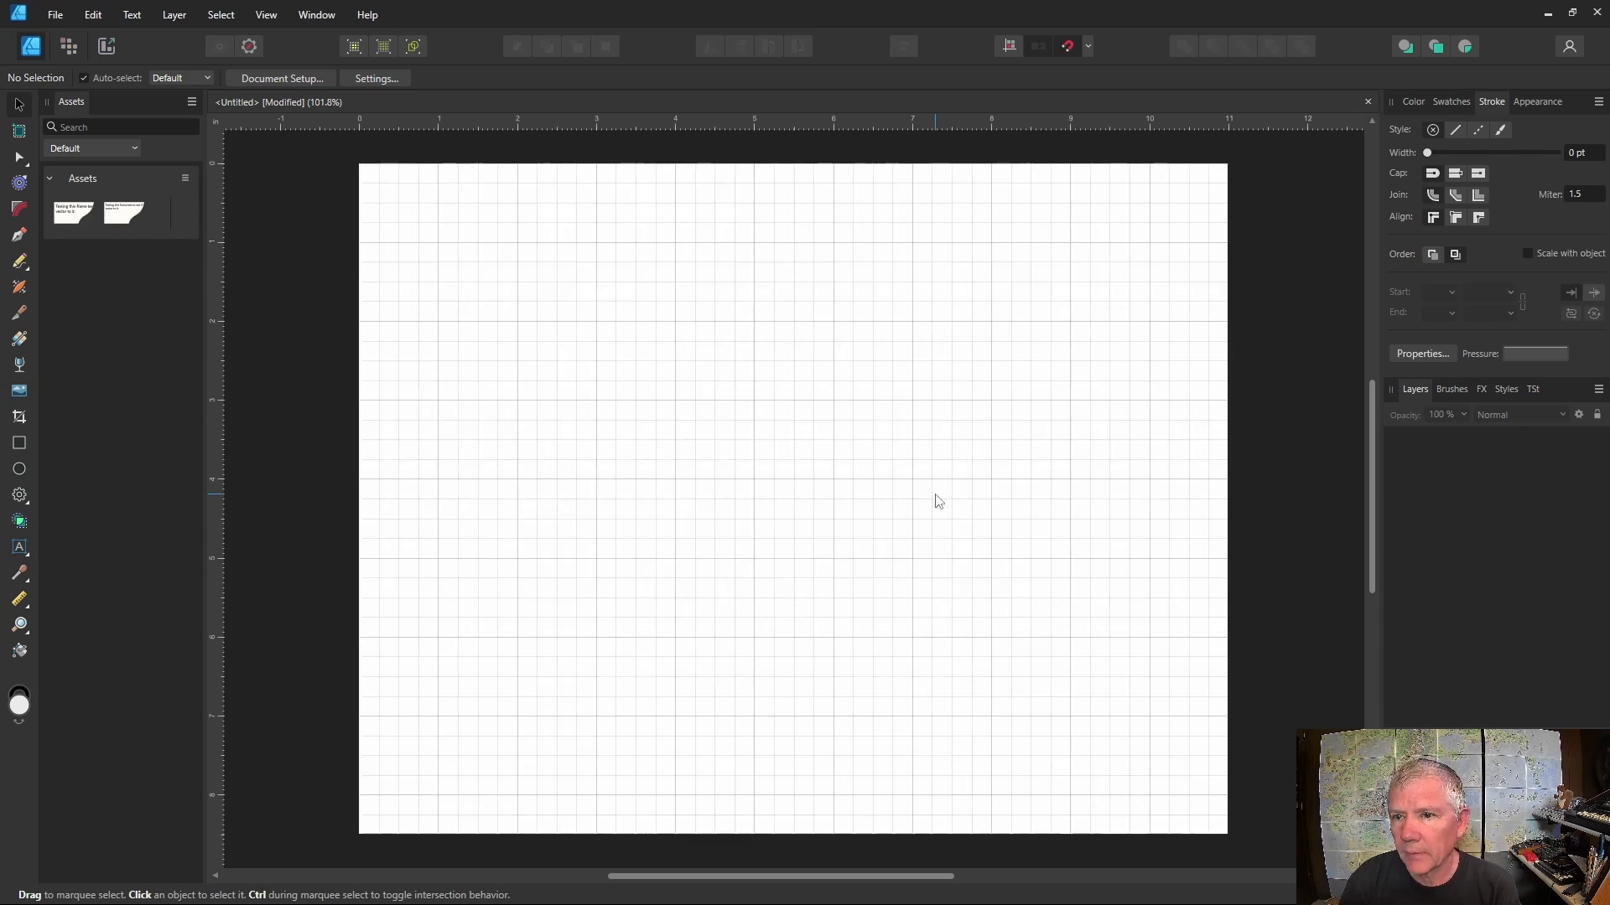
Step: Draw a rectangle about 3 × 2 in snapped to the grid and move it 0.5 in right and 1 in down
{"action": "left_click", "coordinate": [19, 443]}
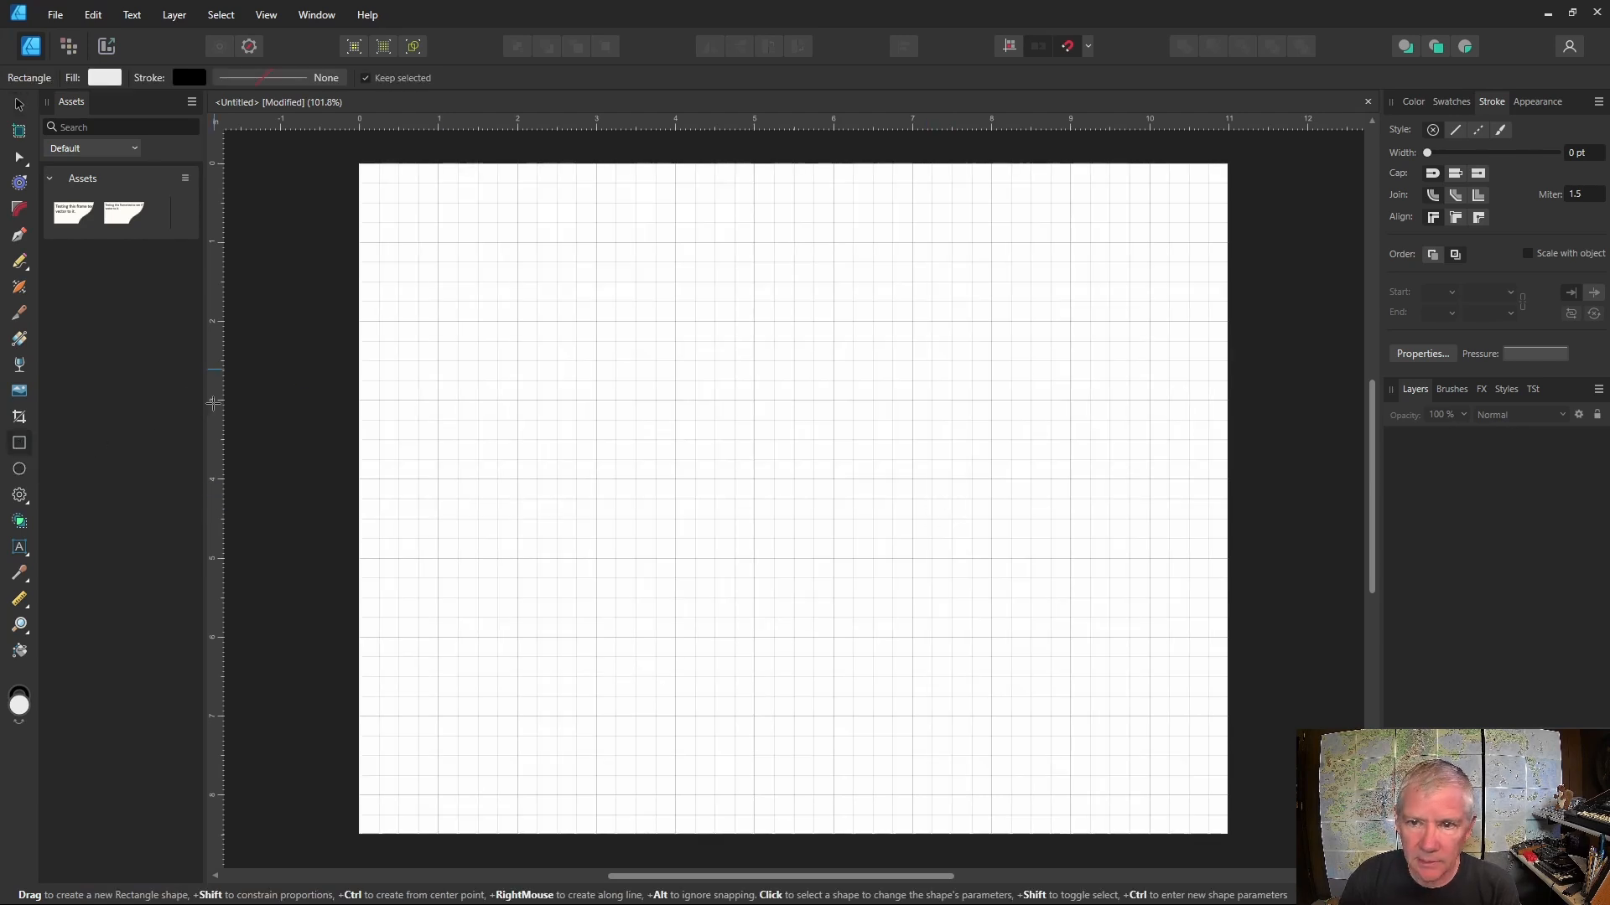
{"action": "mouse_move", "coordinate": [437, 242]}
{"action": "left_mouse_down"}
{"action": "mouse_move", "coordinate": [500, 334]}
{"action": "mouse_move", "coordinate": [625, 413]}
{"action": "mouse_move", "coordinate": [686, 411]}
{"action": "mouse_move", "coordinate": [676, 400]}
{"action": "left_mouse_up"}
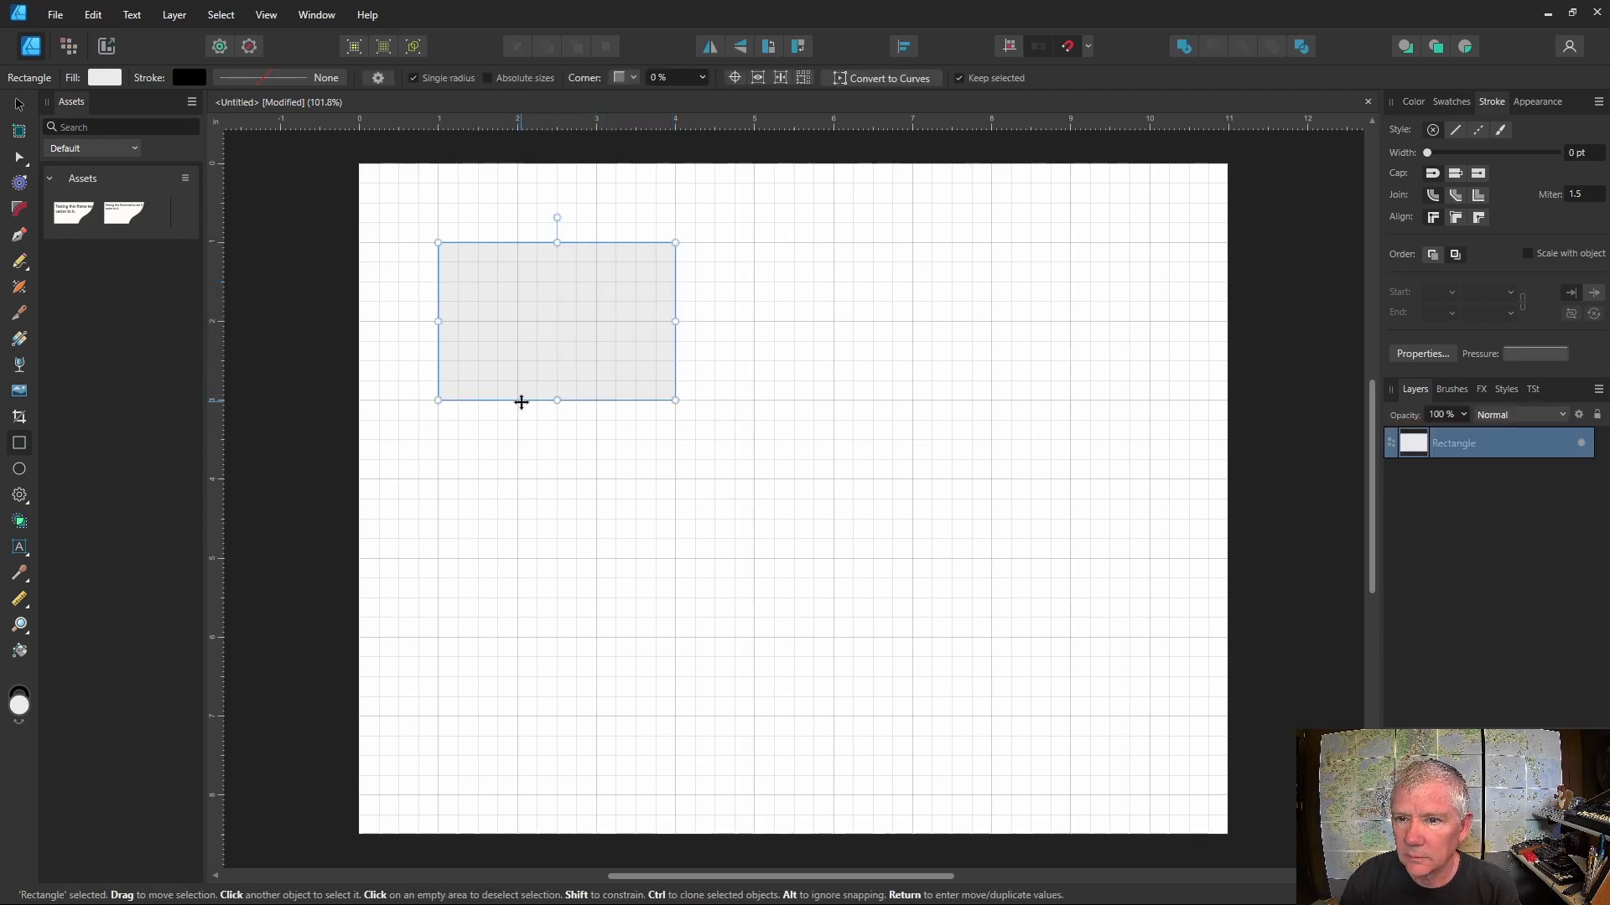
{"action": "left_click_drag", "start_coordinate": [521, 402], "coordinate": [562, 476]}
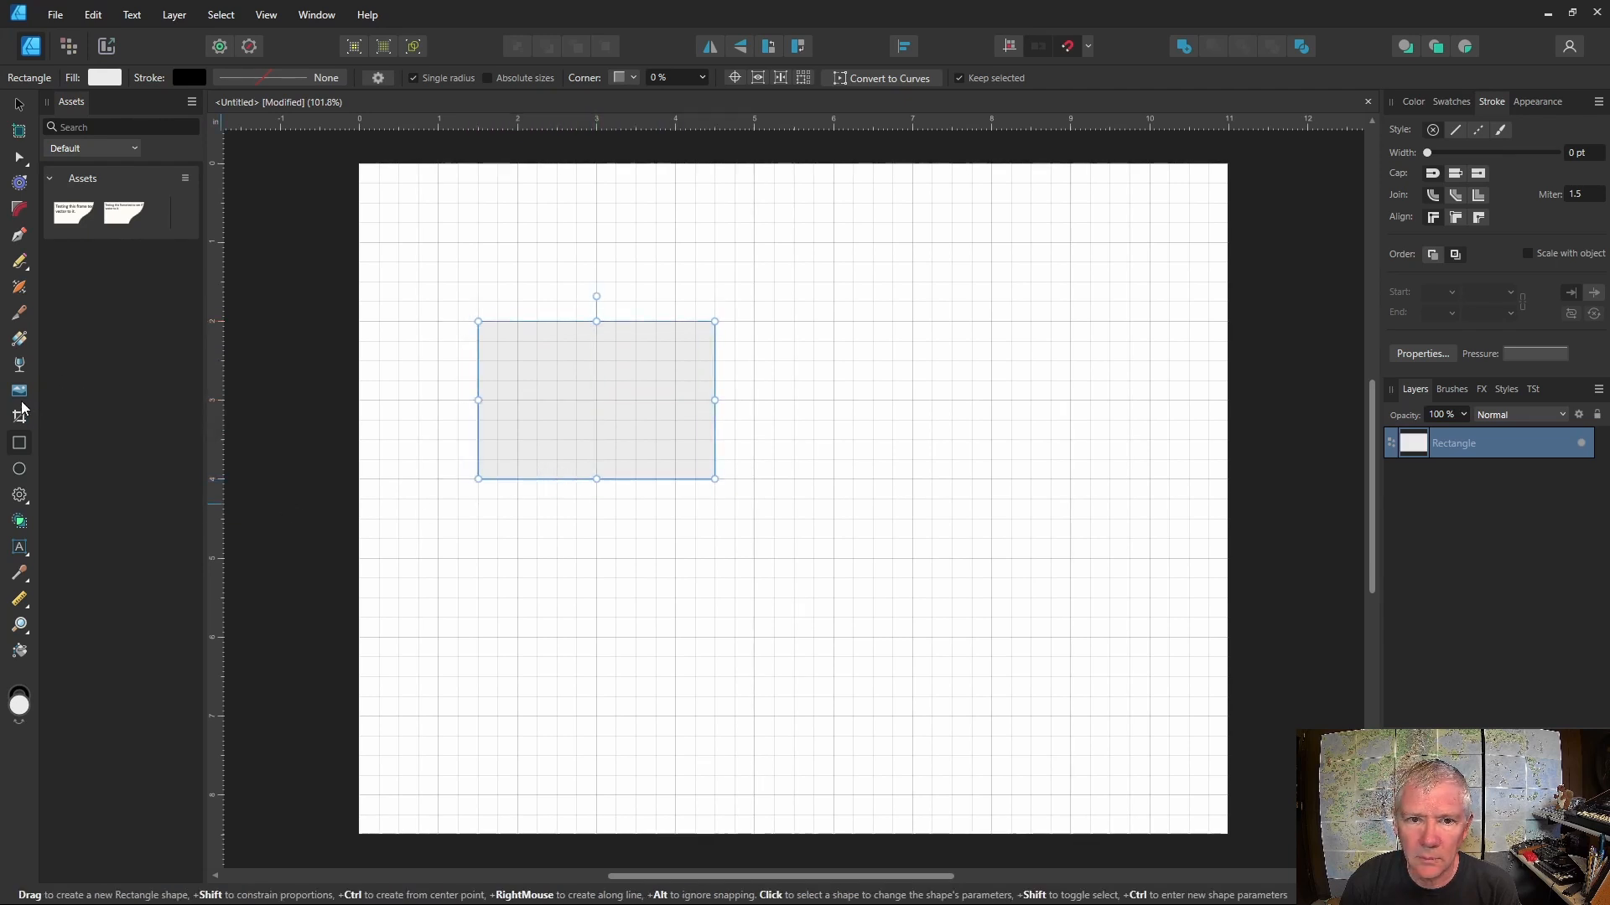
Step: Lock the rectangle and draw a second one about 2.75 in square, starting from the midpoint of its bottom edge
{"action": "left_click", "coordinate": [1564, 444]}
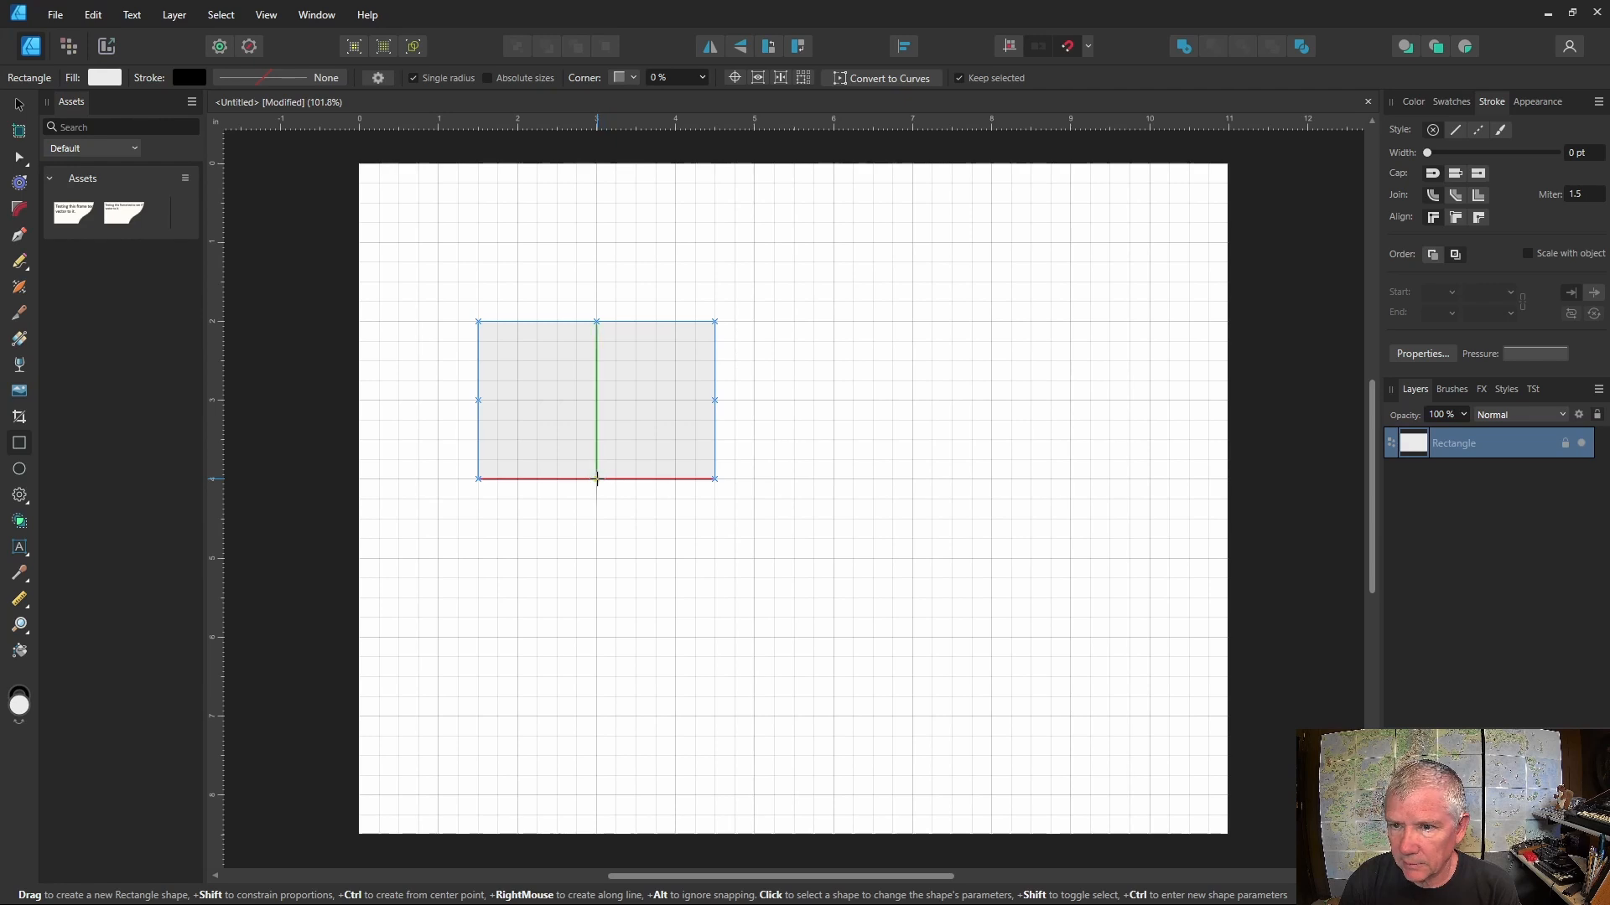
{"action": "left_click_drag", "start_coordinate": [596, 478], "coordinate": [815, 698]}
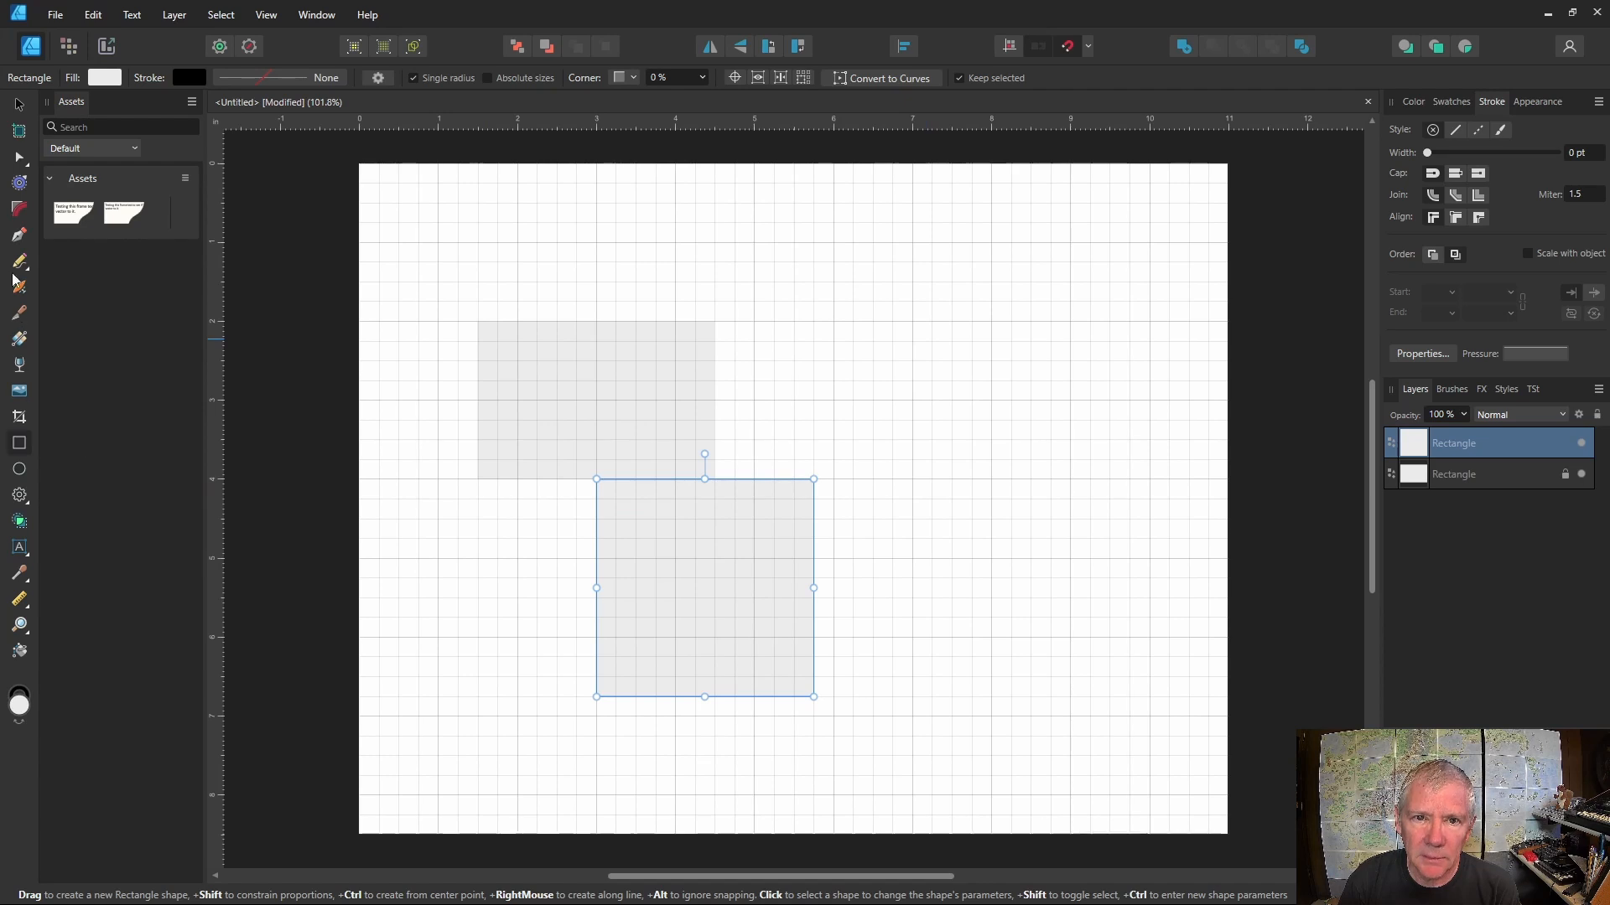
Step: Draw a closed seven-point straight-sided Pen shape starting at the first rectangle's upper-right corner, snapping to grid points and both rectangles' corners
{"action": "left_click", "coordinate": [18, 239]}
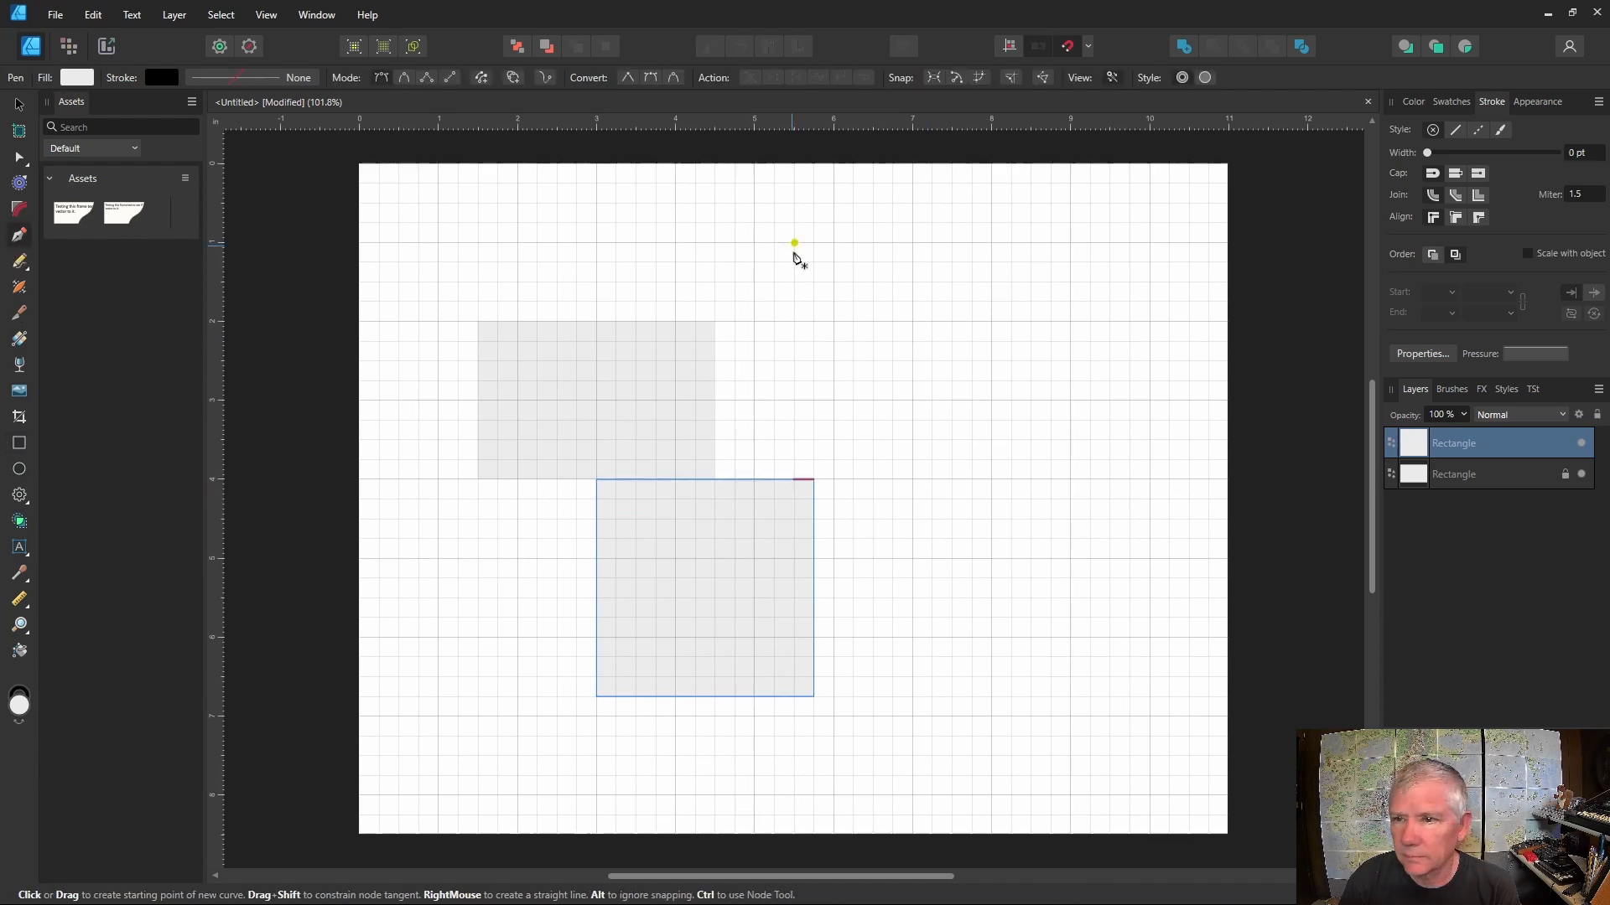
{"action": "left_click", "coordinate": [714, 321]}
{"action": "left_click", "coordinate": [833, 243]}
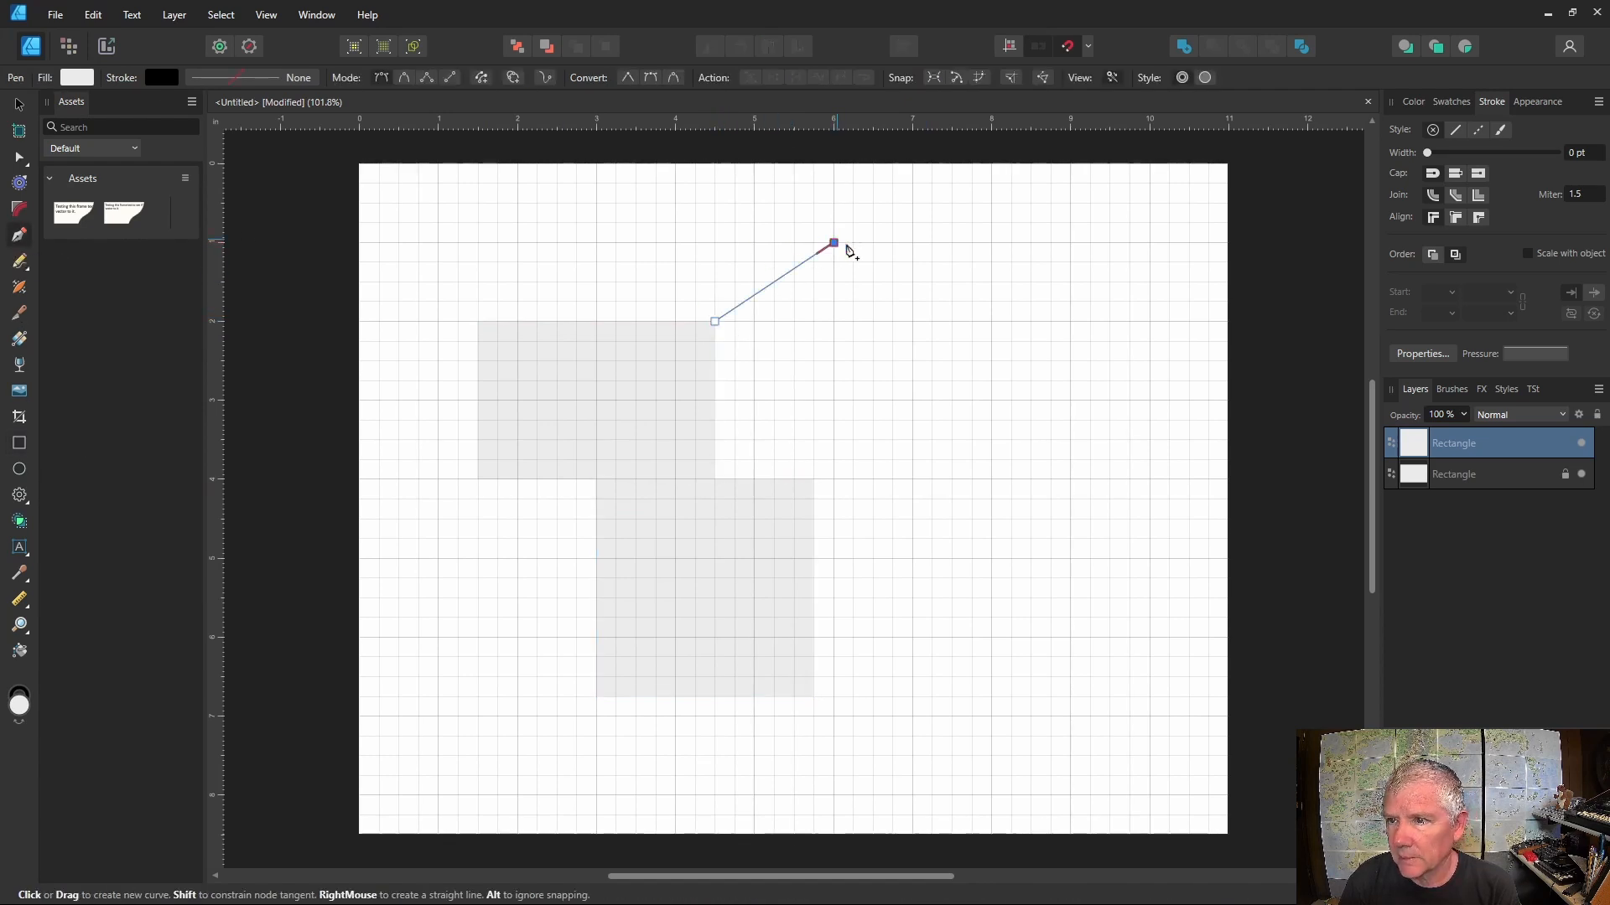
{"action": "left_click", "coordinate": [991, 322]}
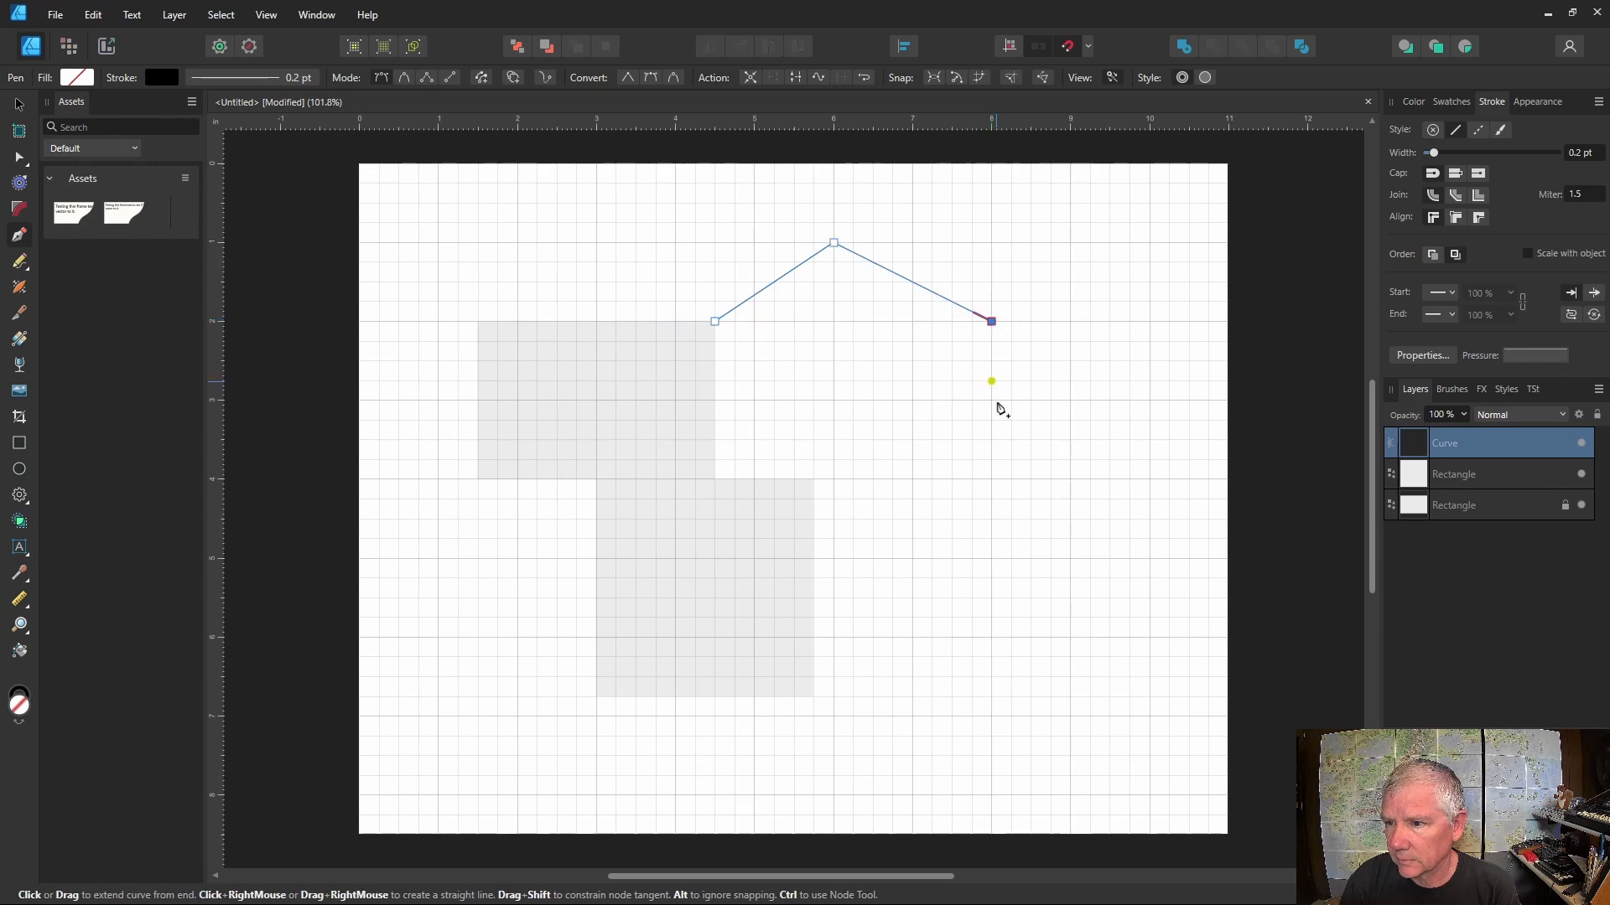
{"action": "left_click", "coordinate": [992, 478]}
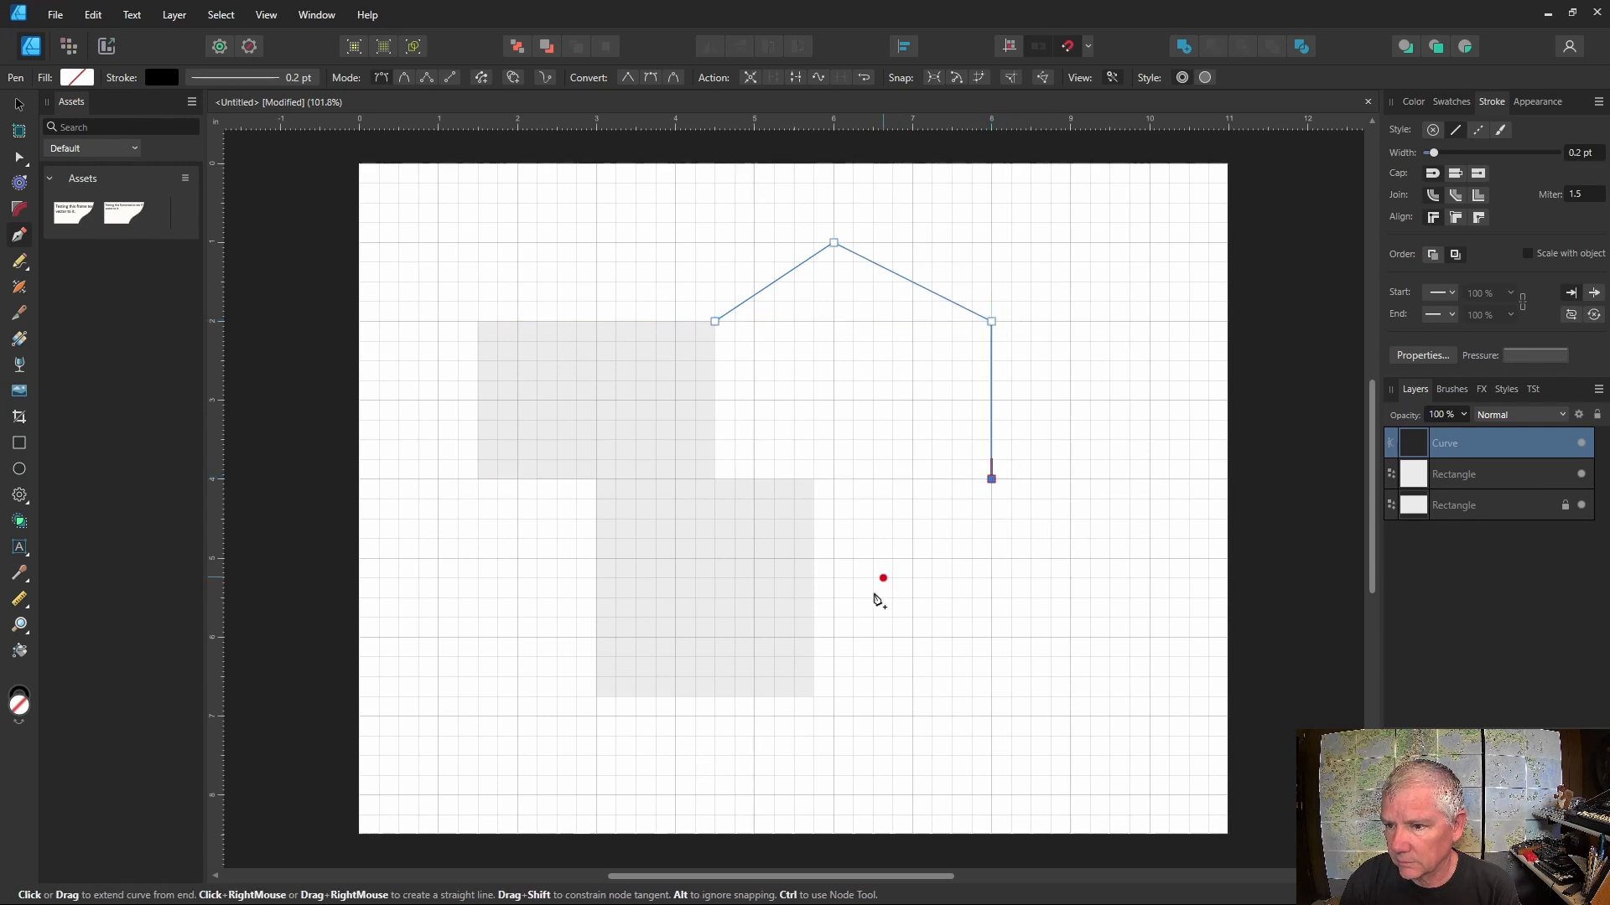
{"action": "left_click", "coordinate": [814, 696]}
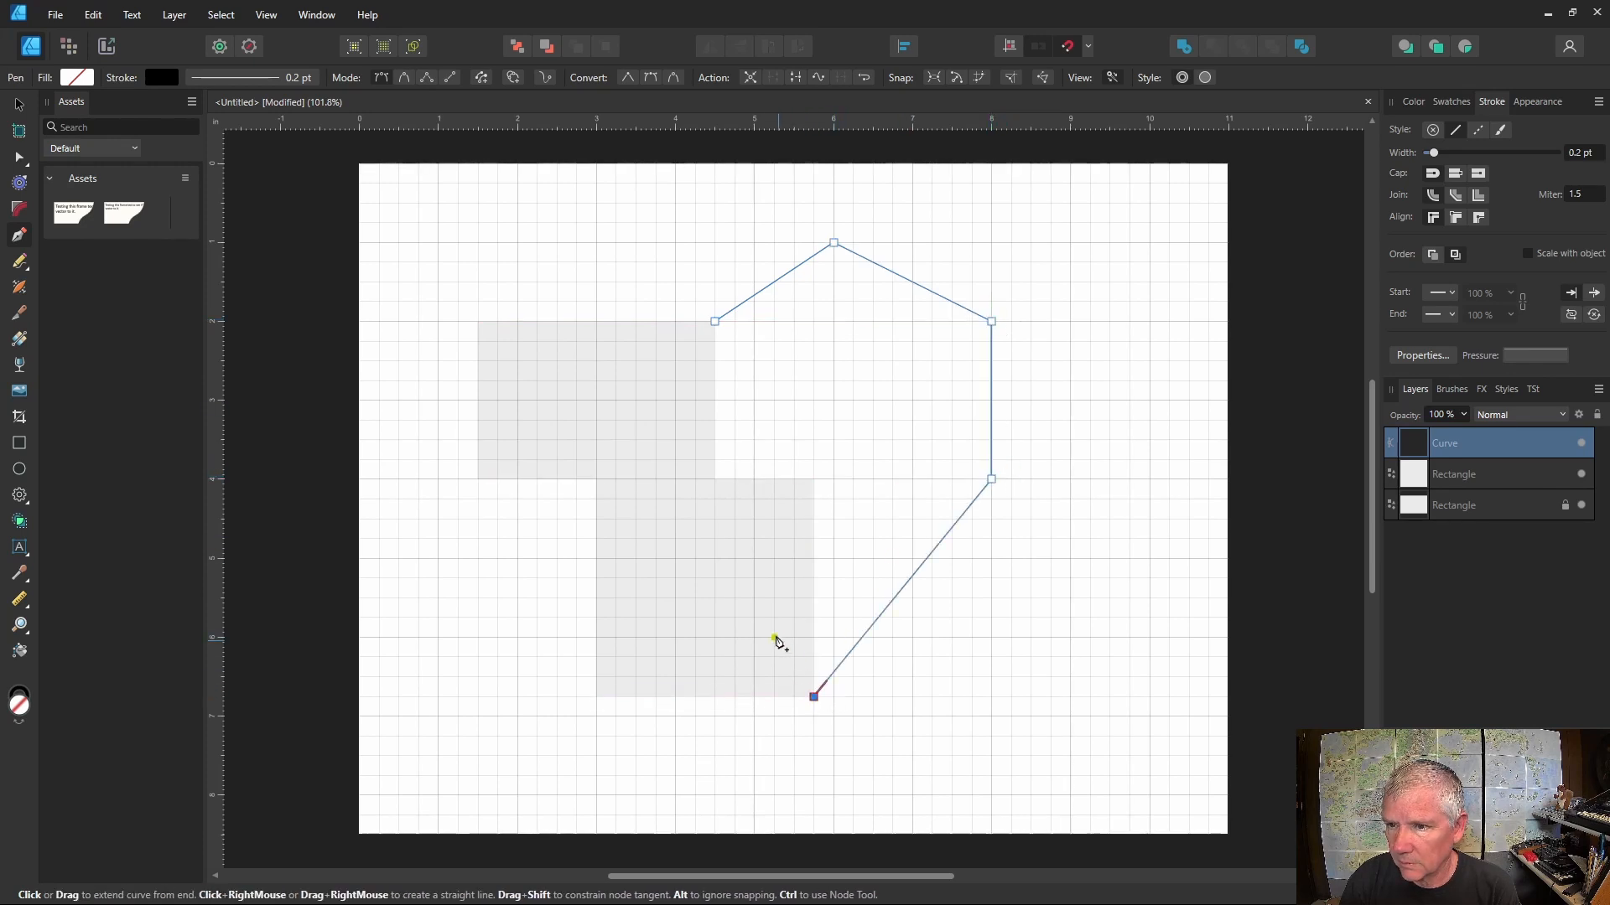
{"action": "left_click", "coordinate": [813, 479]}
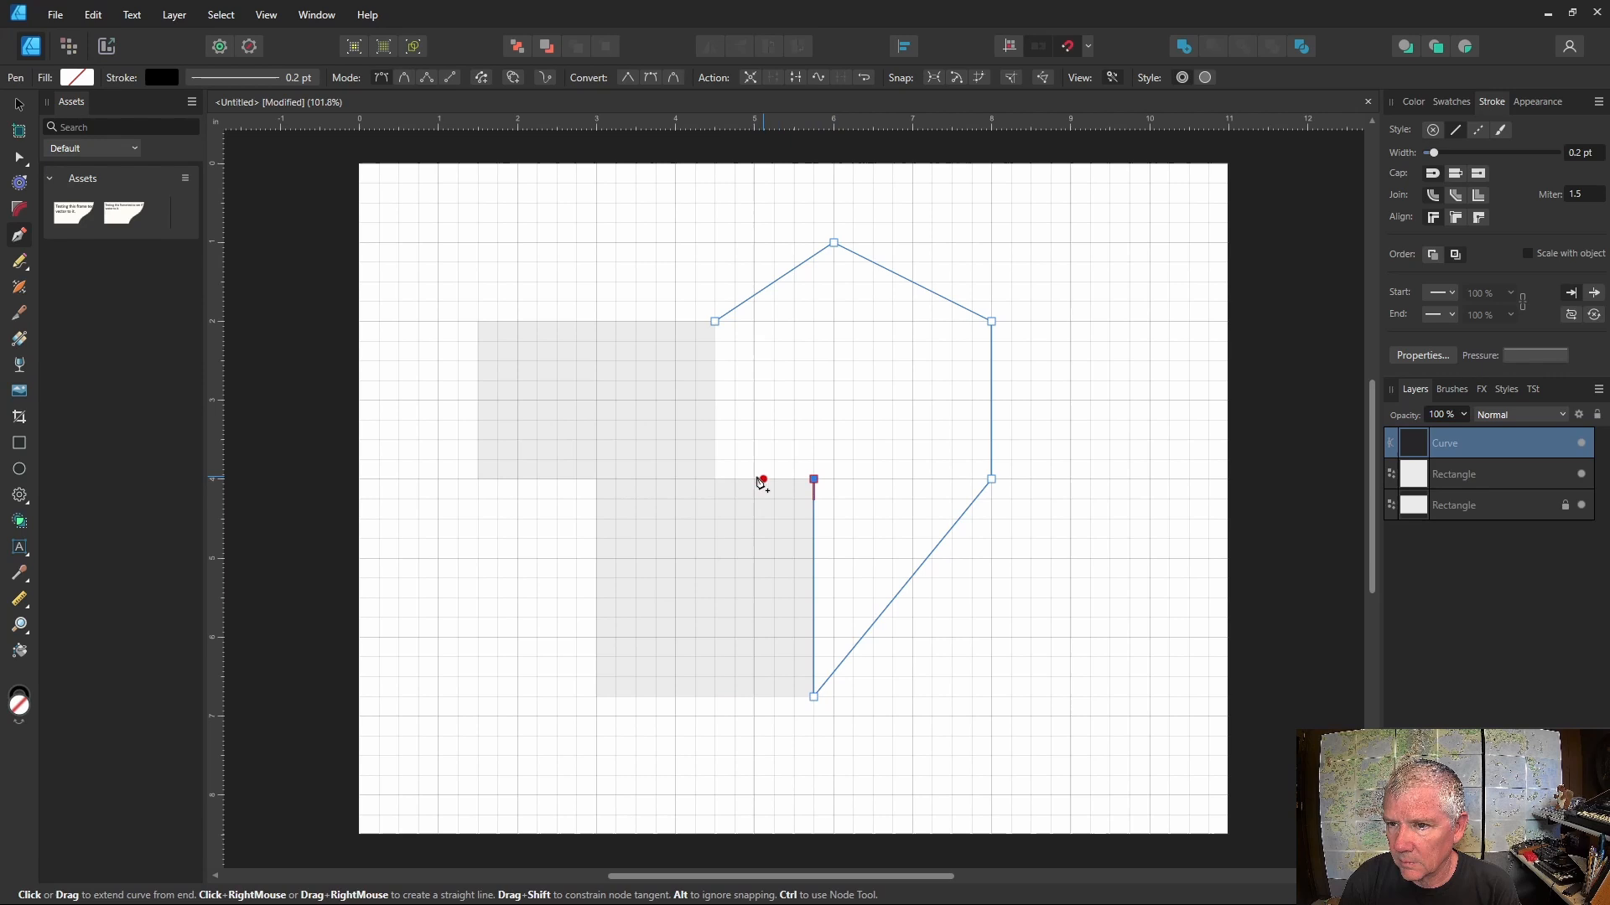
{"action": "left_click", "coordinate": [714, 478]}
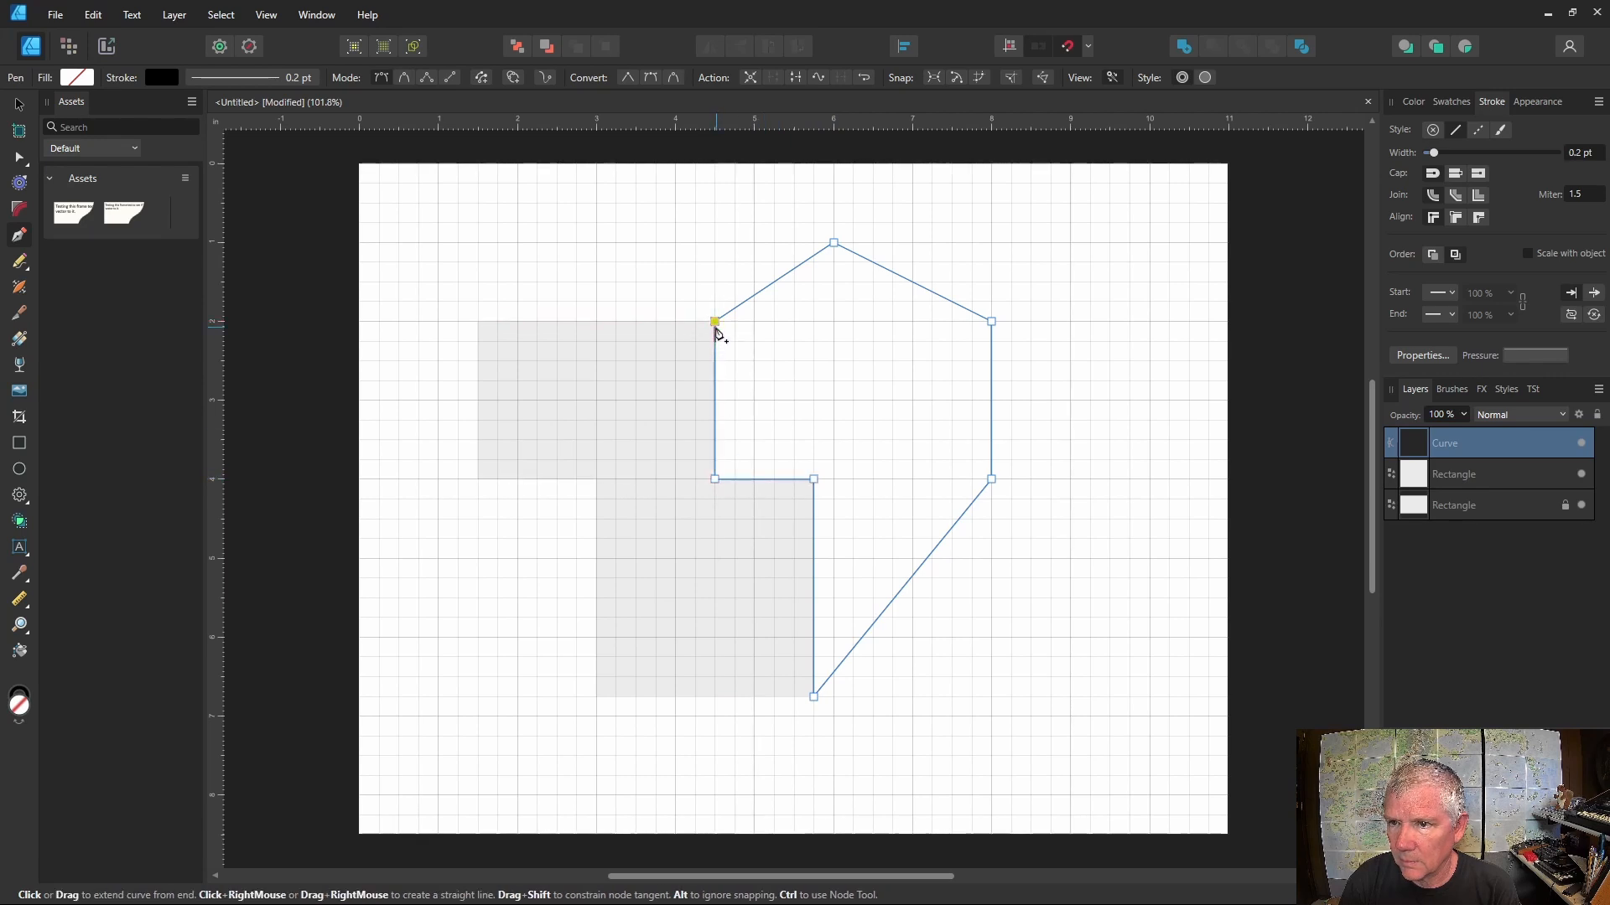
{"action": "left_click", "coordinate": [716, 327]}
{"action": "left_click", "coordinate": [20, 105]}
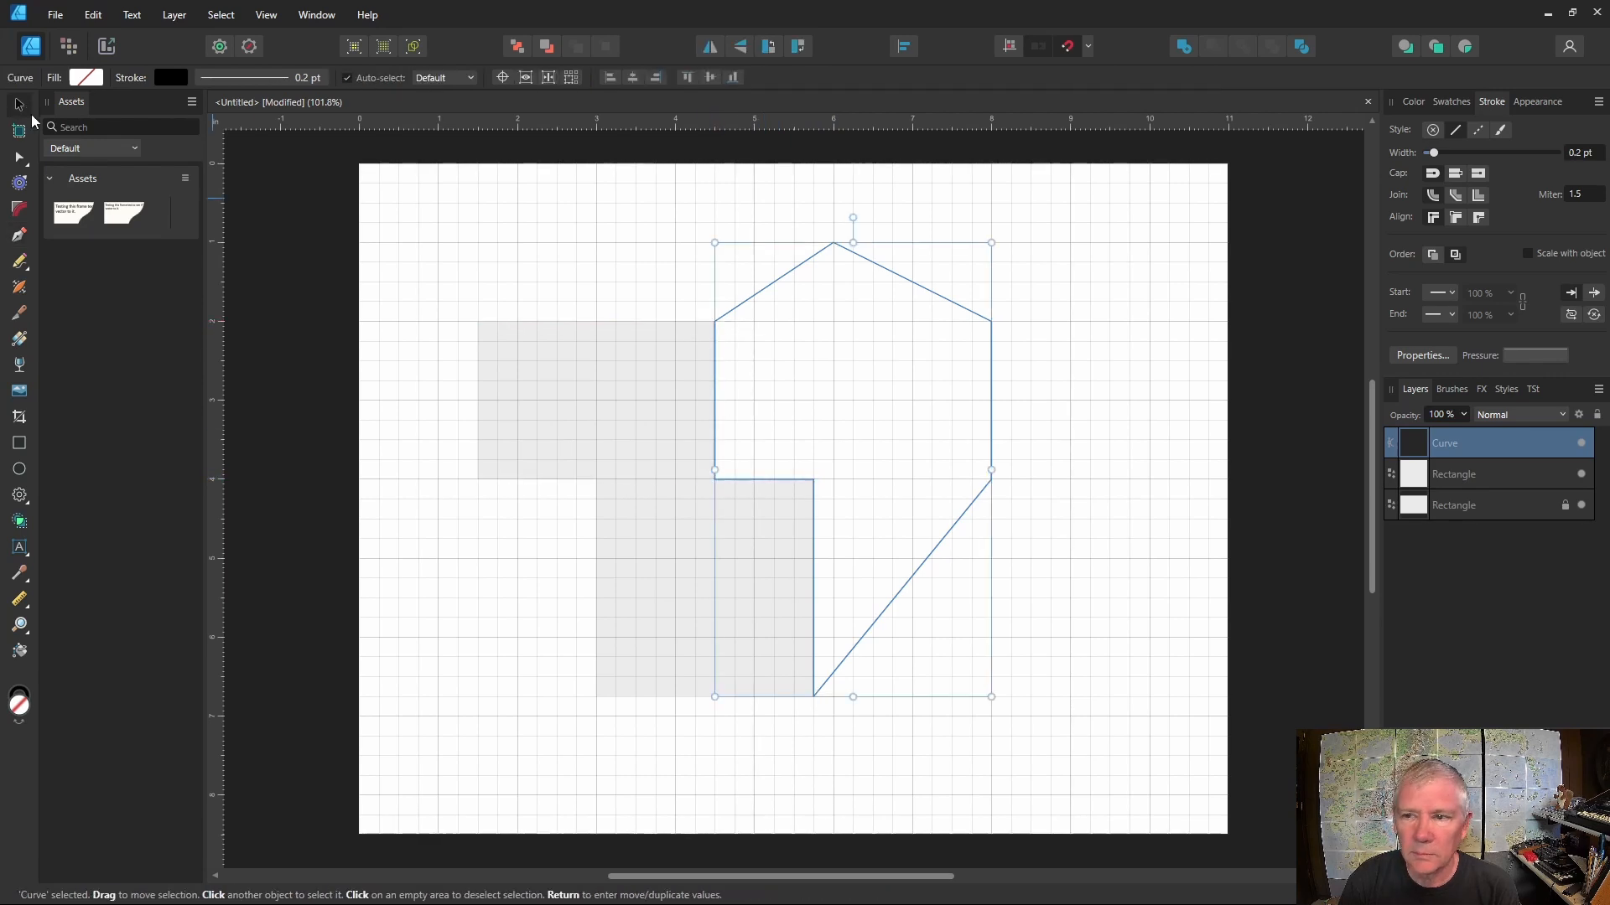
Step: Unlock the first rectangle and merge both rectangles and the seven-point curve into one shape using the Shape Builder
{"action": "left_click_drag", "start_coordinate": [380, 187], "coordinate": [1104, 795]}
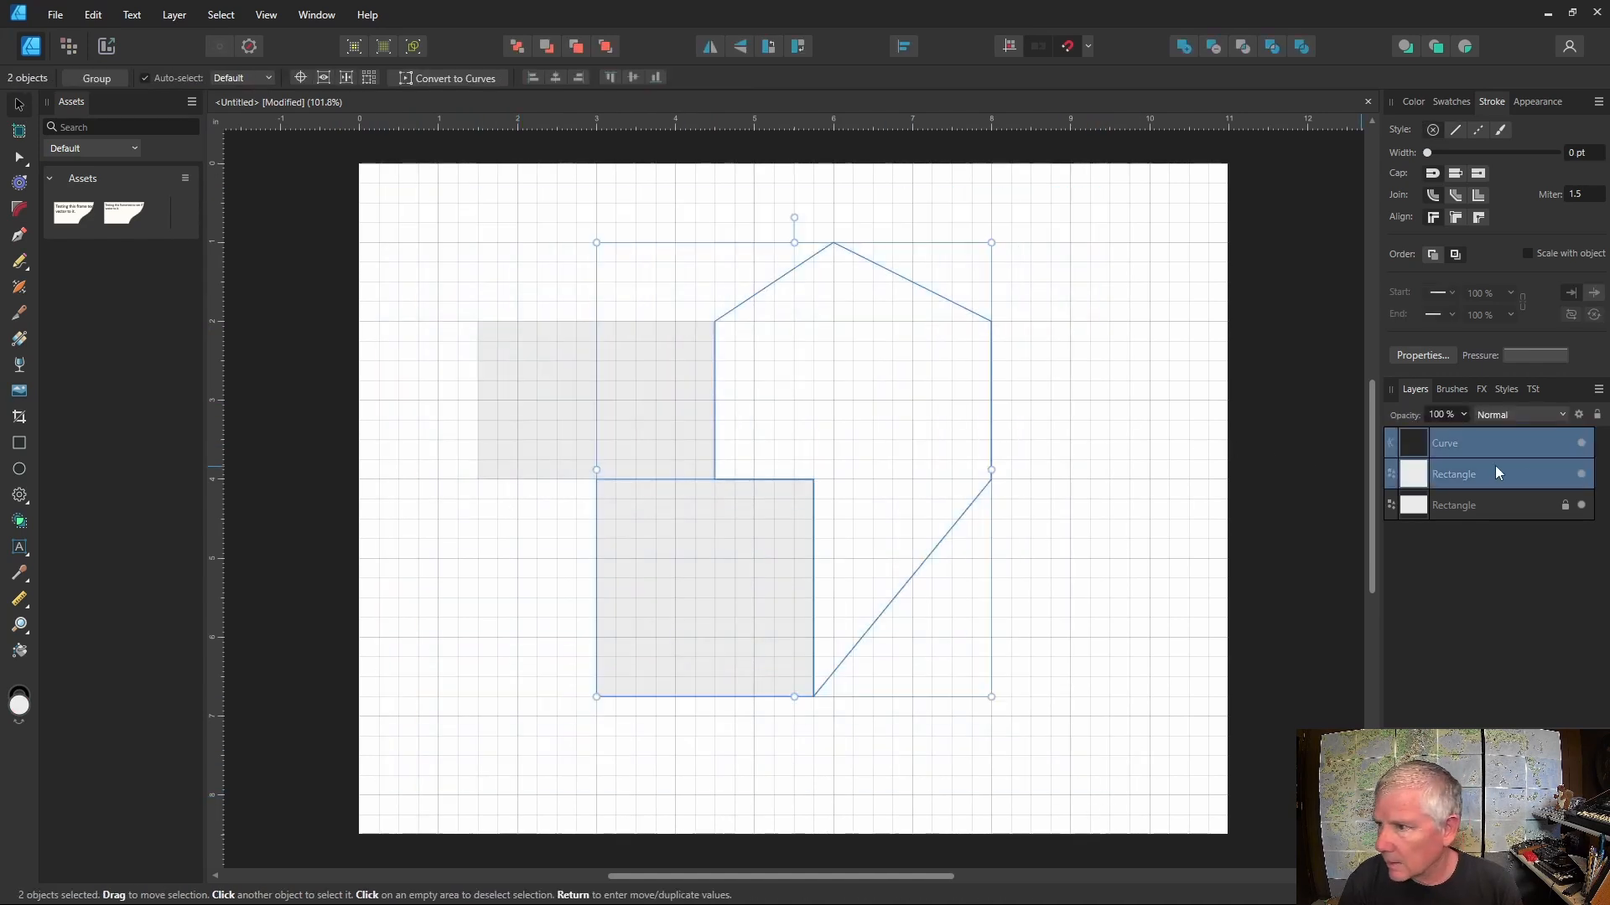
{"action": "left_click", "coordinate": [532, 430], "text": "shift"}
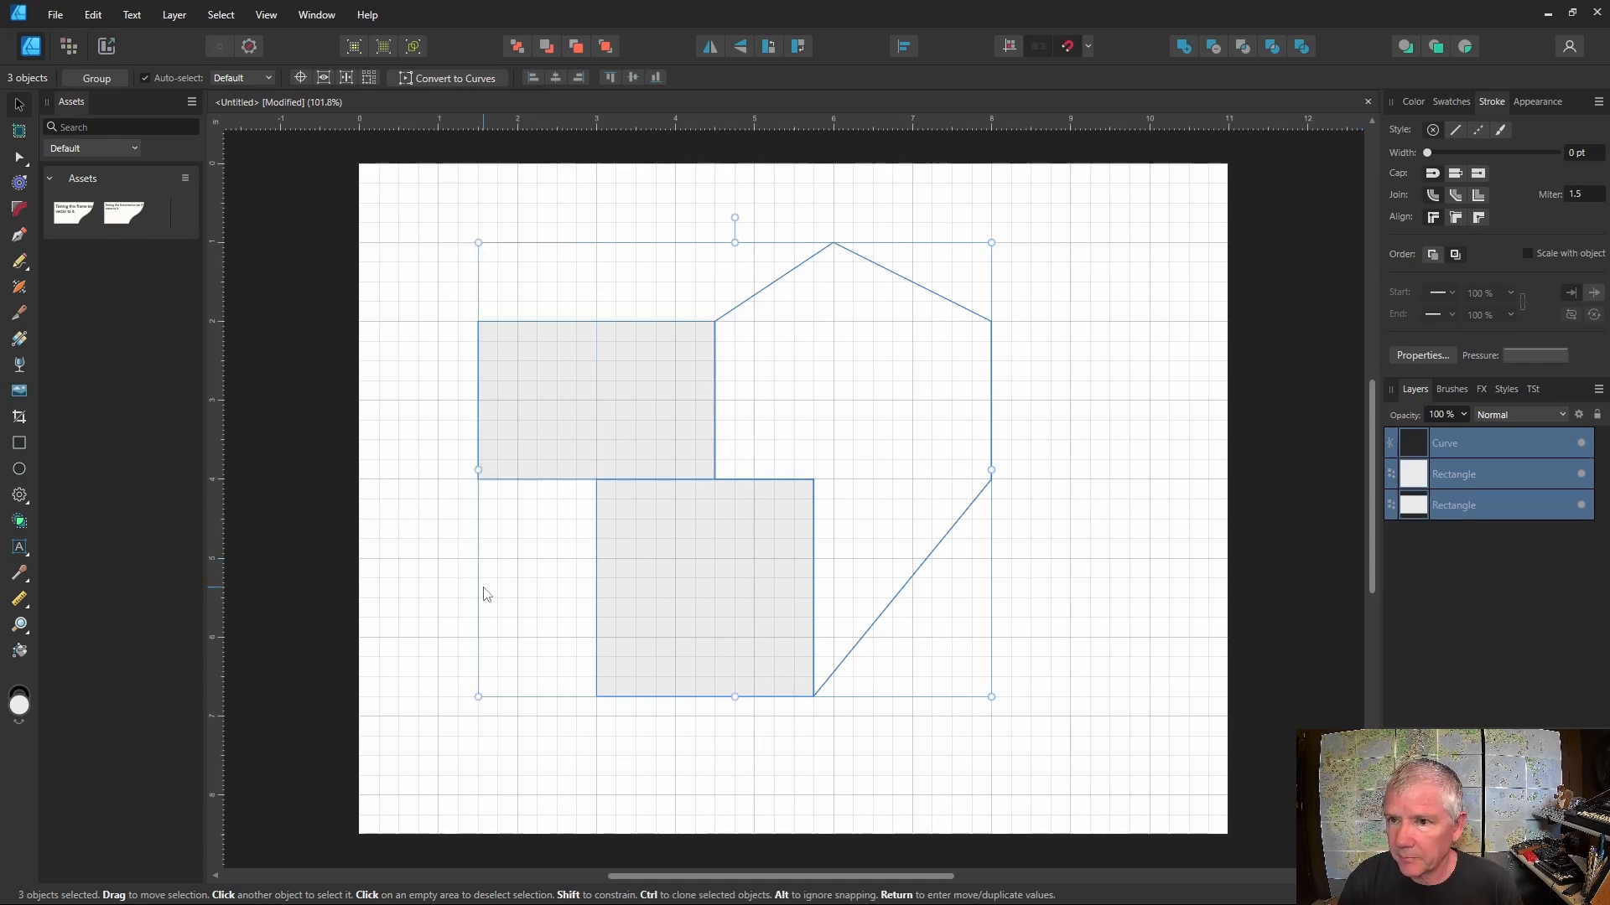
{"action": "left_click", "coordinate": [20, 521]}
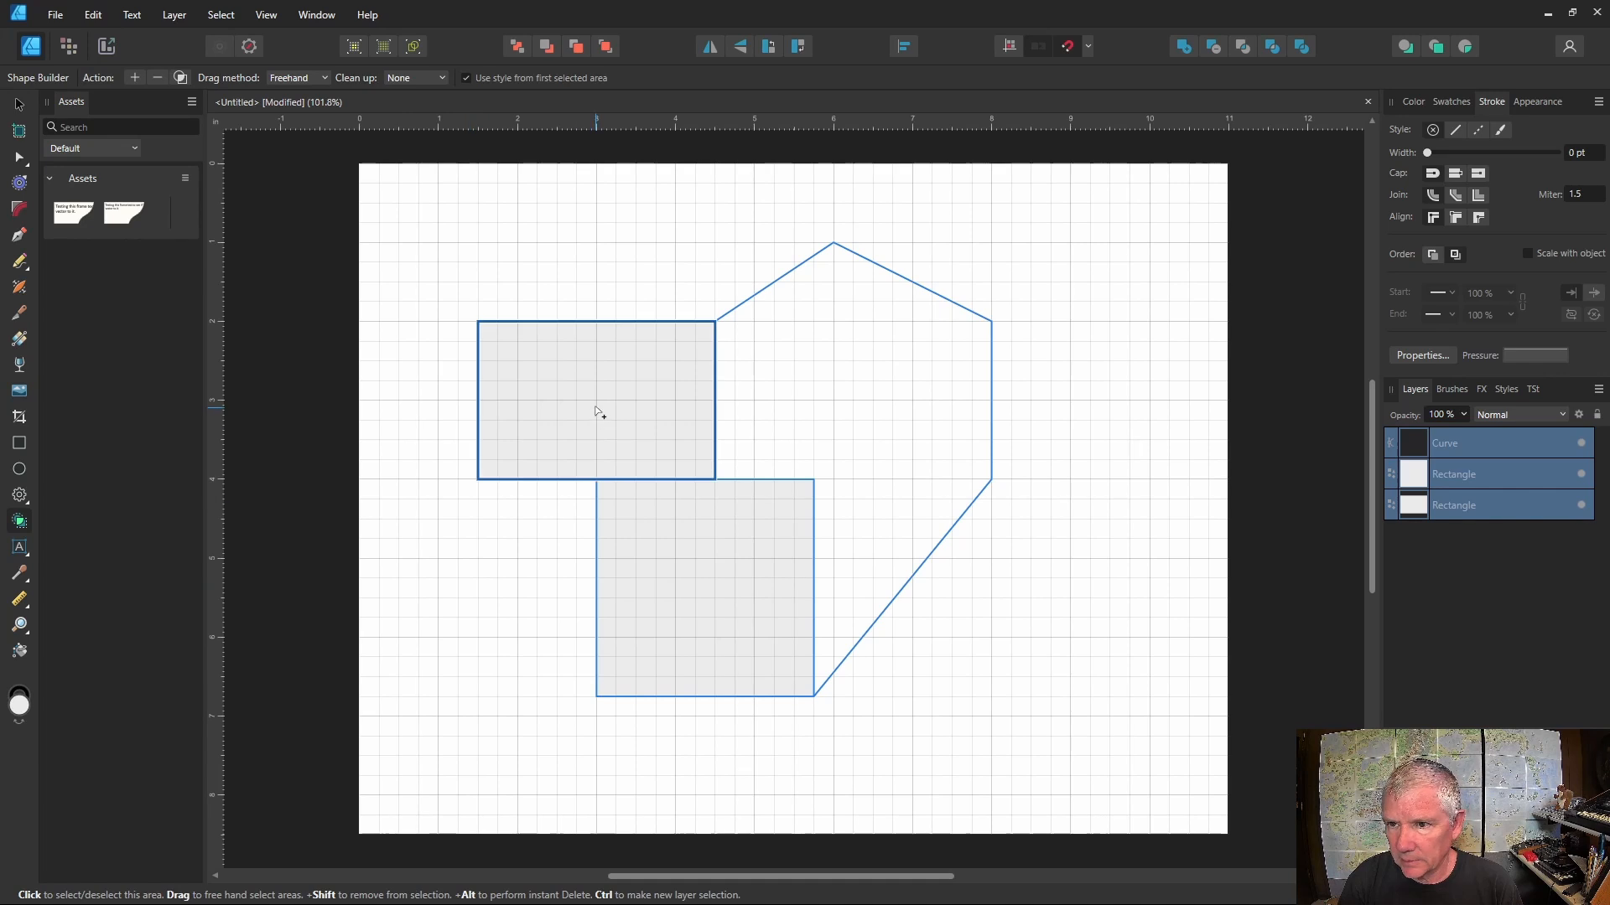
{"action": "left_click_drag", "start_coordinate": [596, 413], "coordinate": [862, 379]}
{"action": "left_click", "coordinate": [738, 637]}
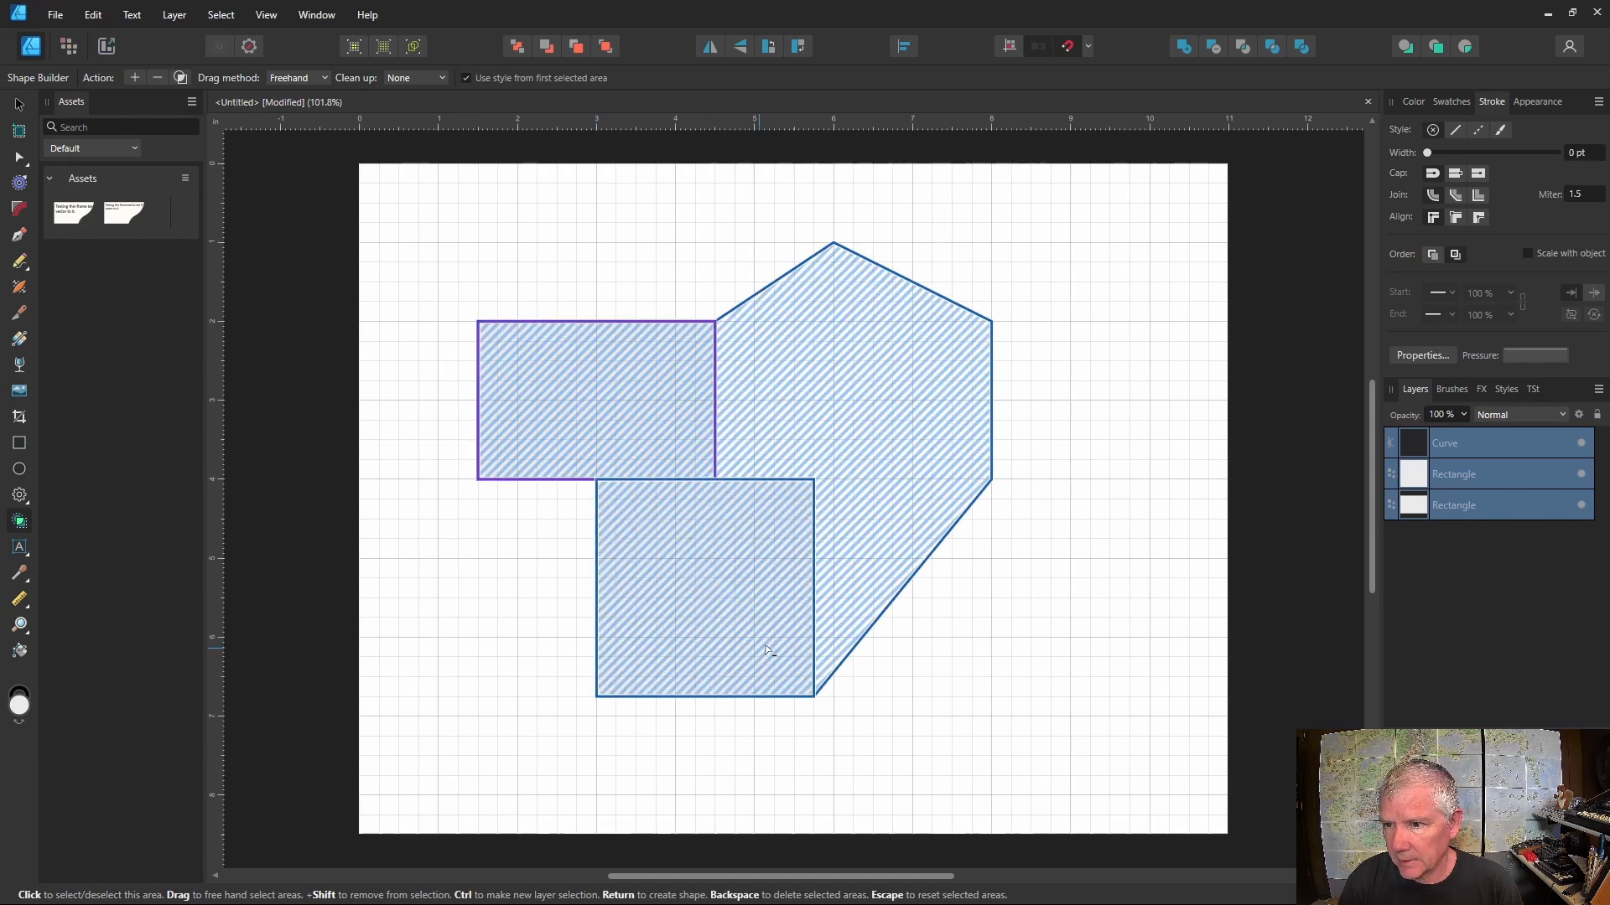
{"action": "key", "text": "Return"}
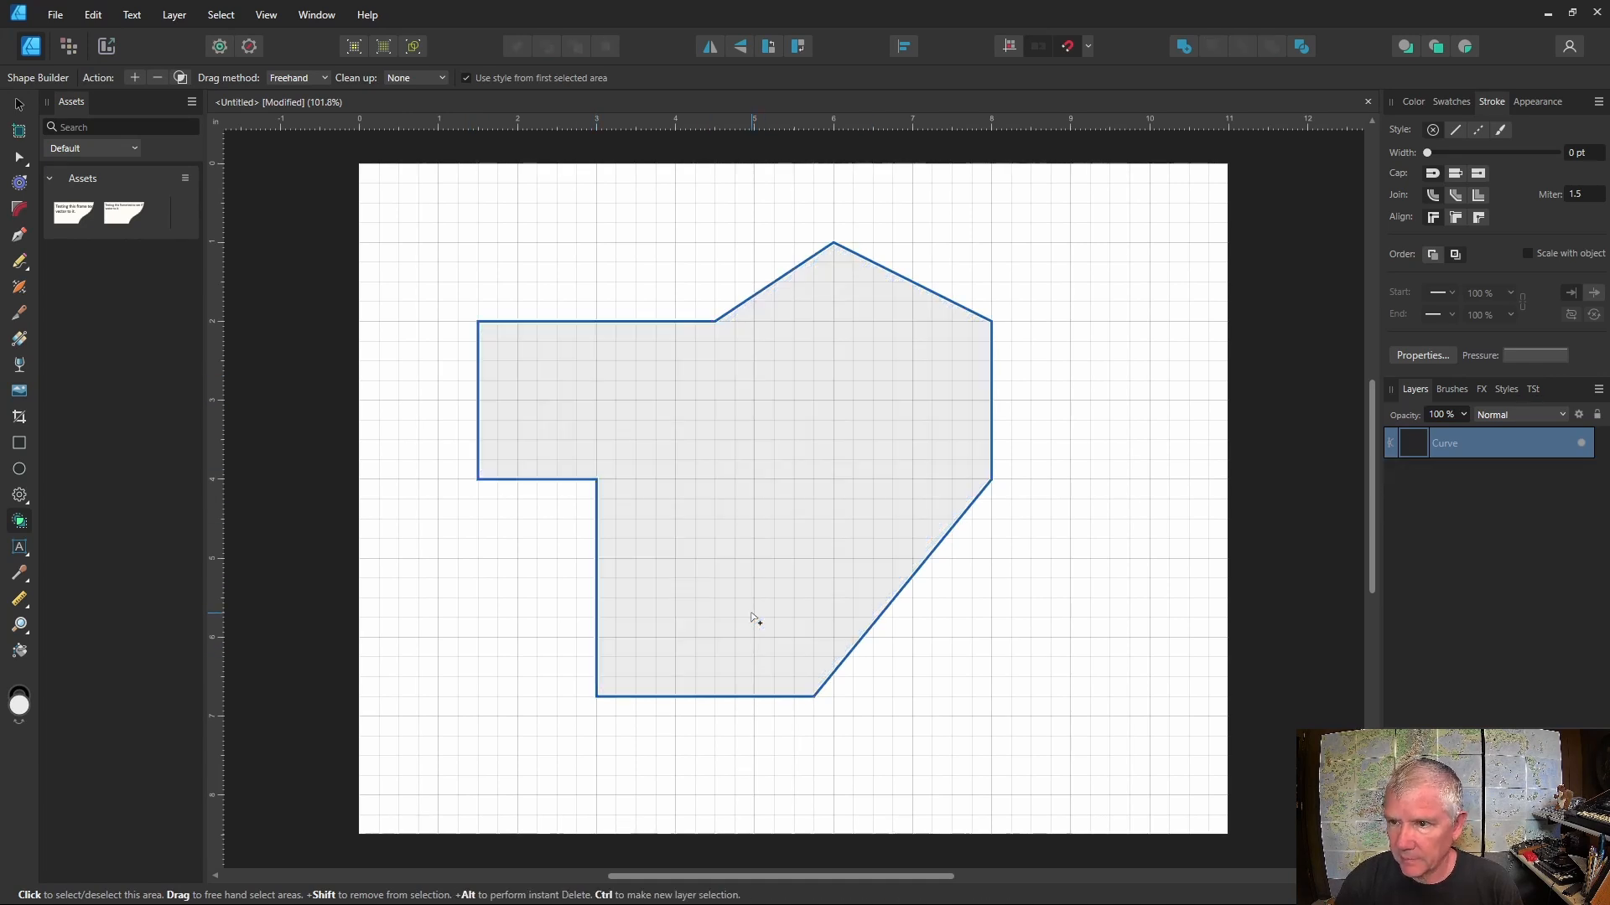
{"action": "left_click", "coordinate": [18, 104]}
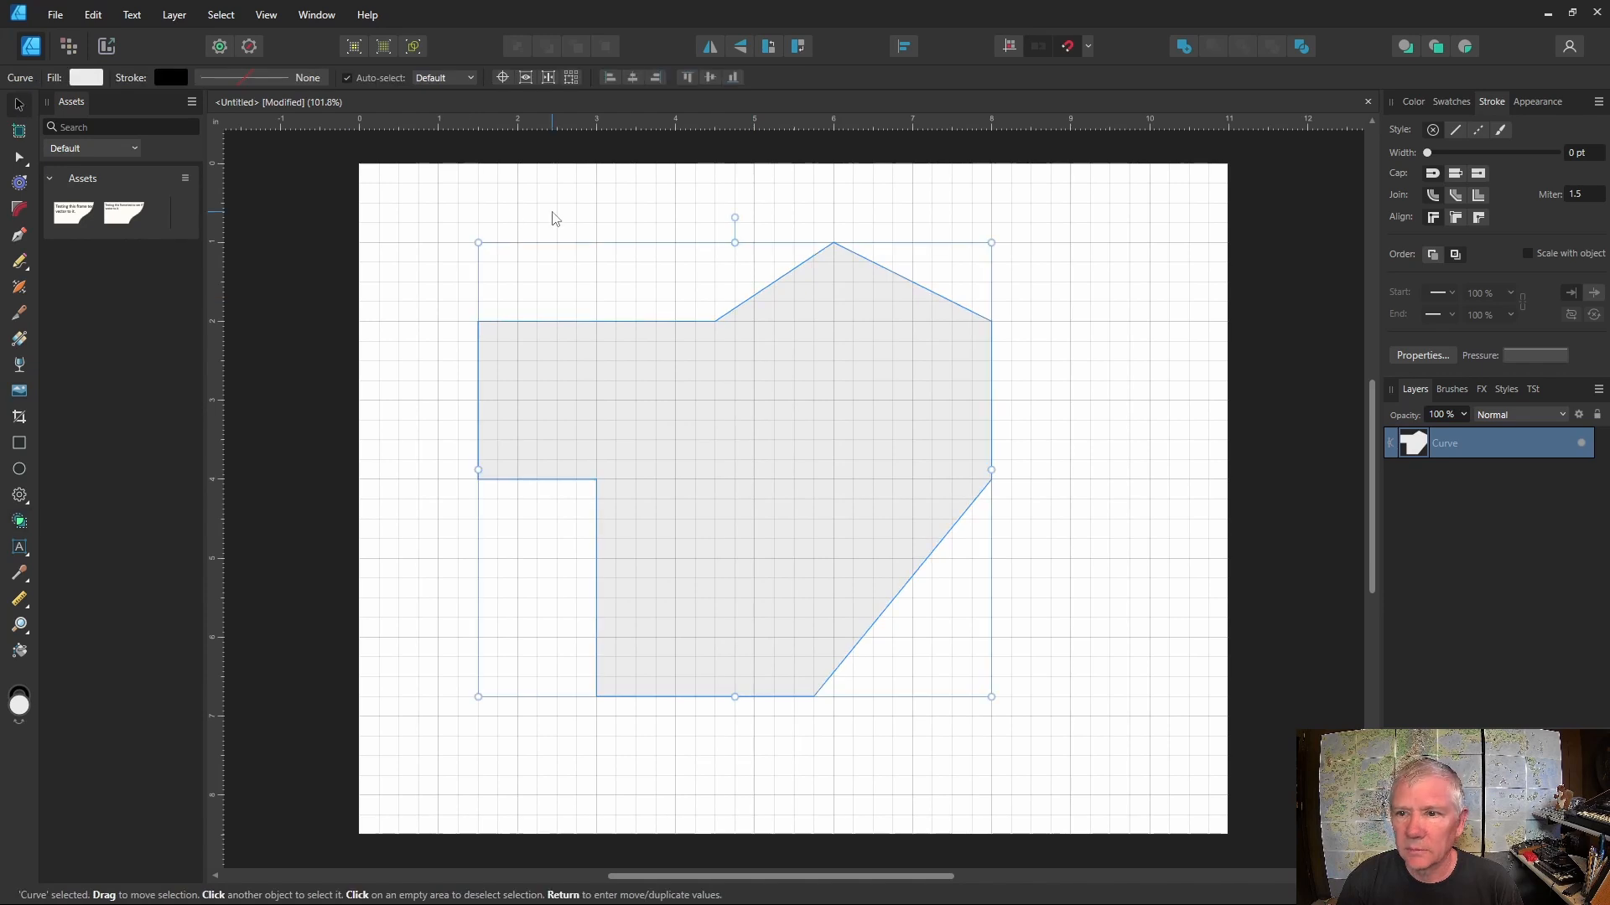
{"action": "left_click", "coordinate": [428, 235]}
{"action": "left_click", "coordinate": [602, 367]}
{"action": "scroll", "coordinate": [647, 390], "scroll_direction": "left", "scroll_amount": 3}
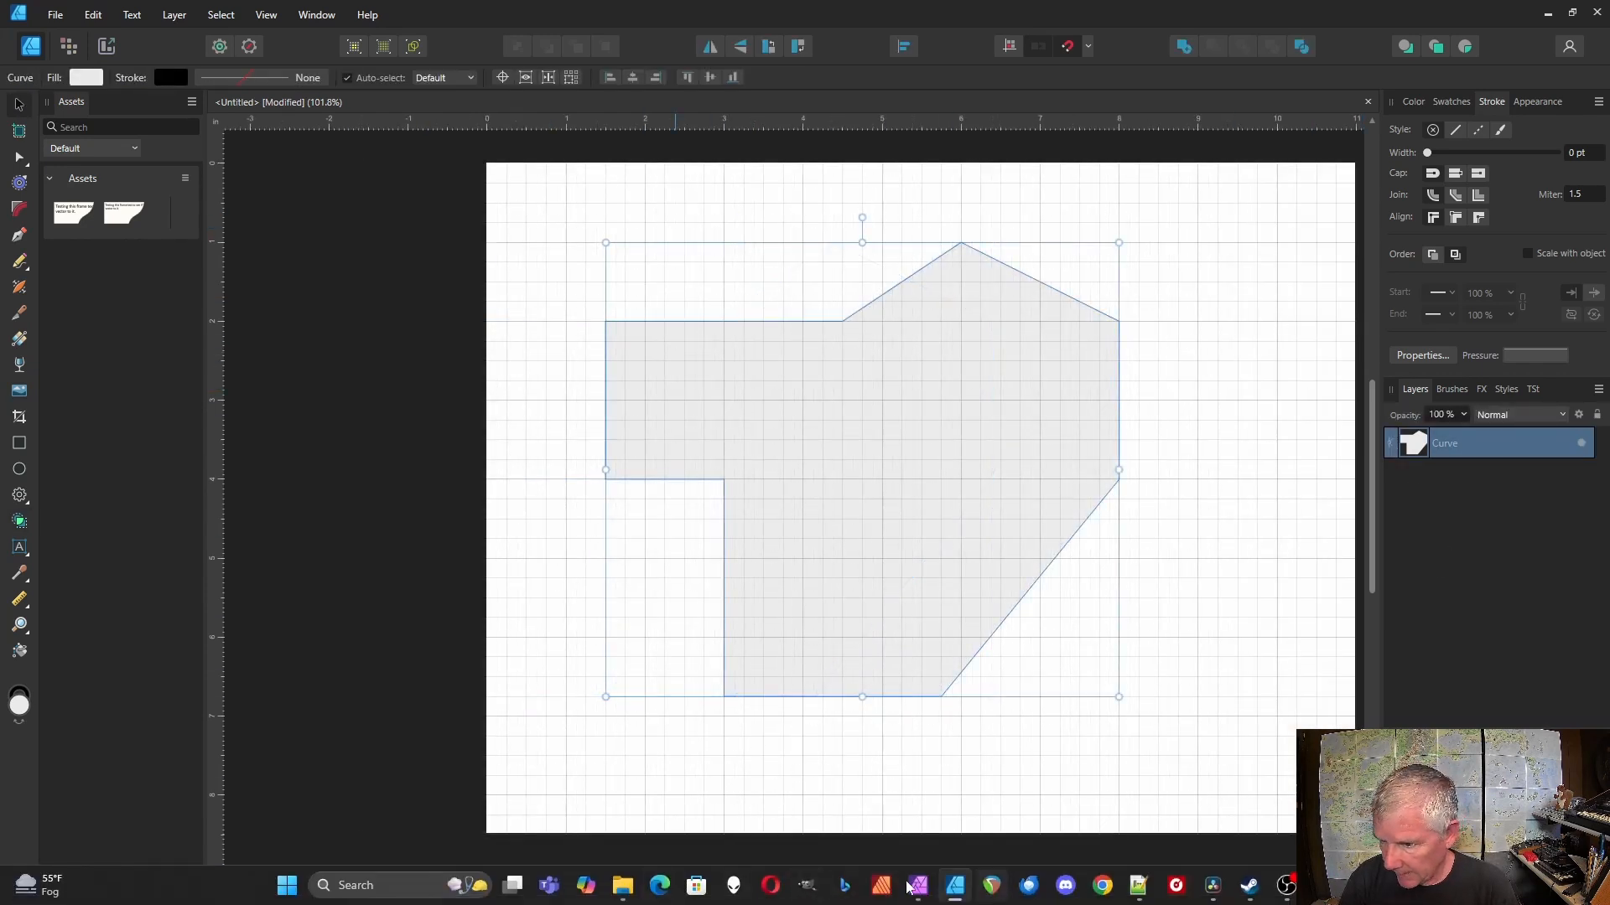
Step: Switch to Affinity Photo's HexGraphLive document and hide the upper Procedural Texture layer
{"action": "left_click", "coordinate": [916, 887]}
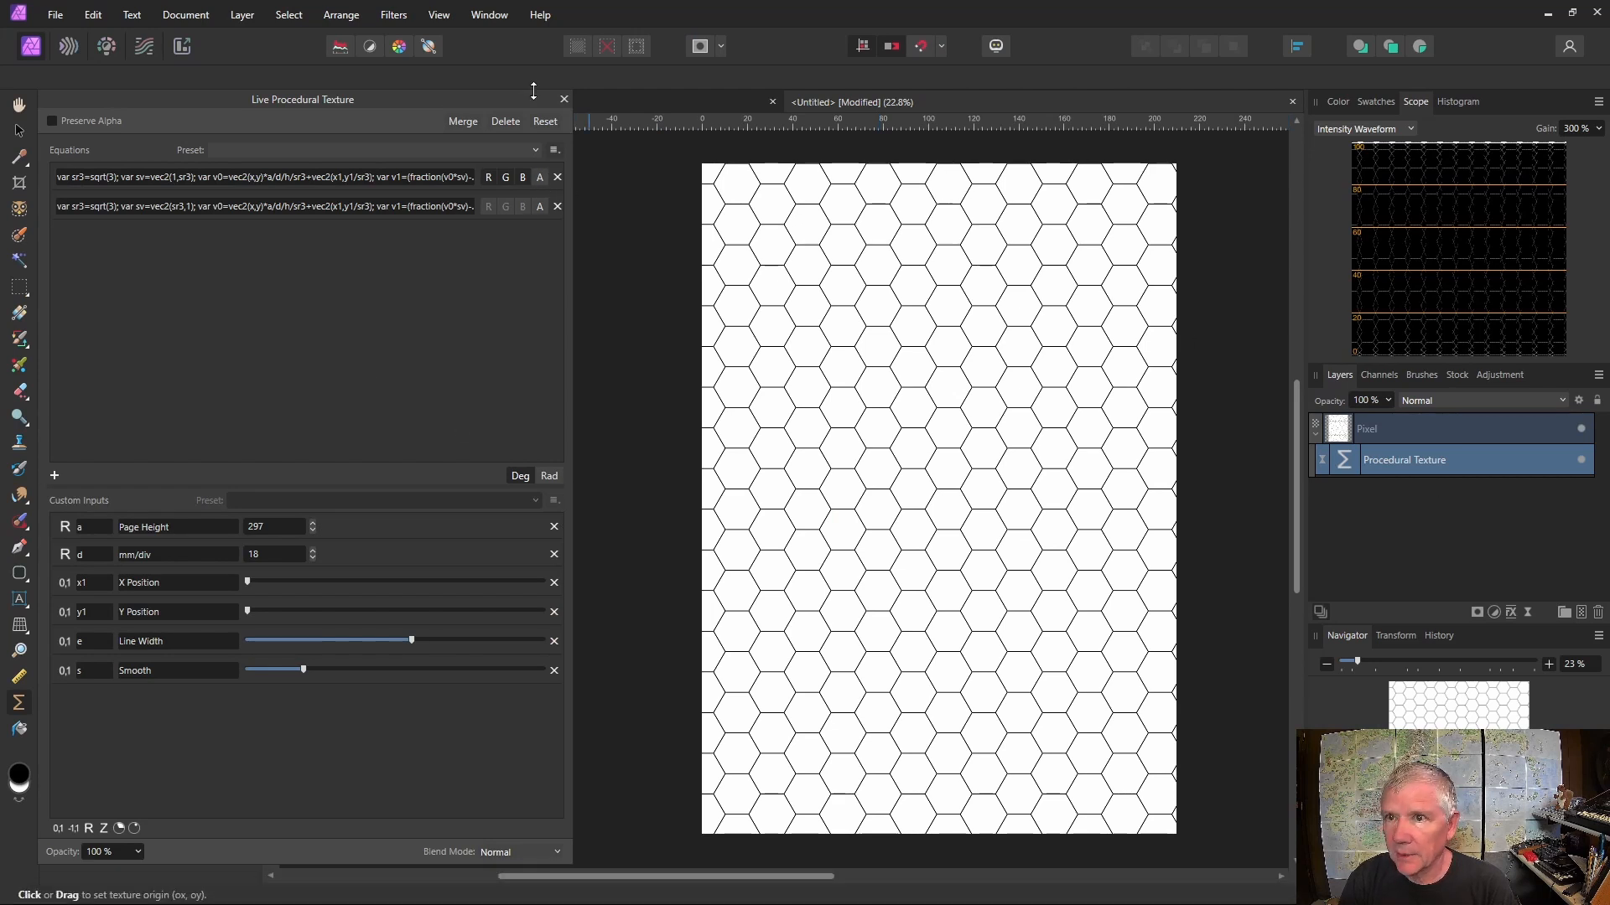
{"action": "left_click", "coordinate": [564, 99]}
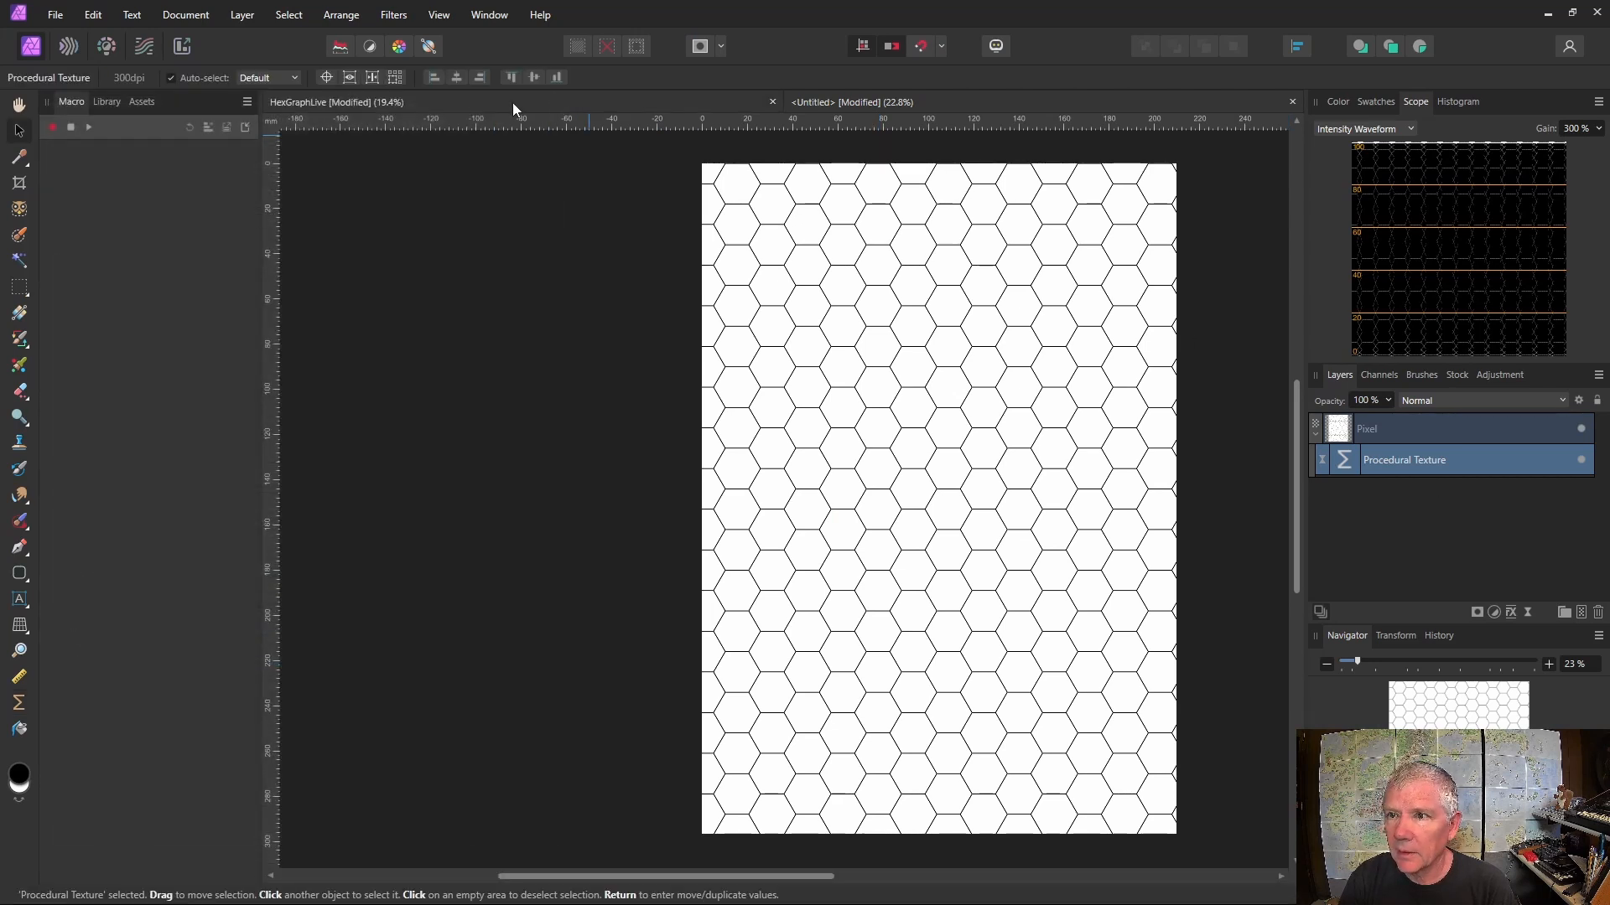
{"action": "left_click", "coordinate": [456, 101]}
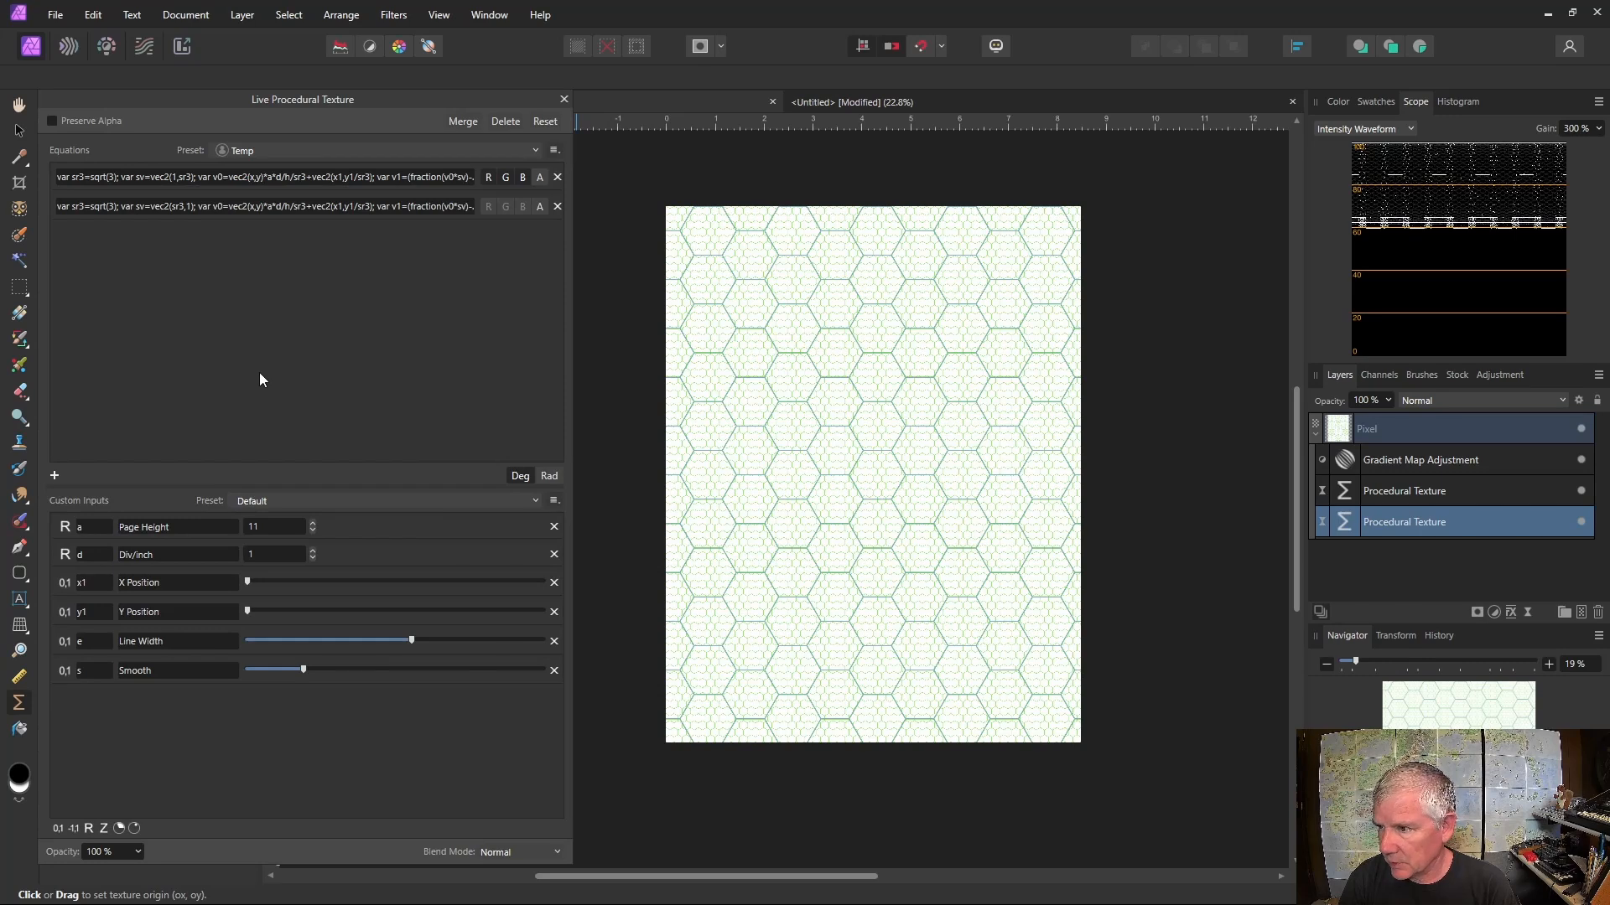
{"action": "left_click", "coordinate": [1581, 491]}
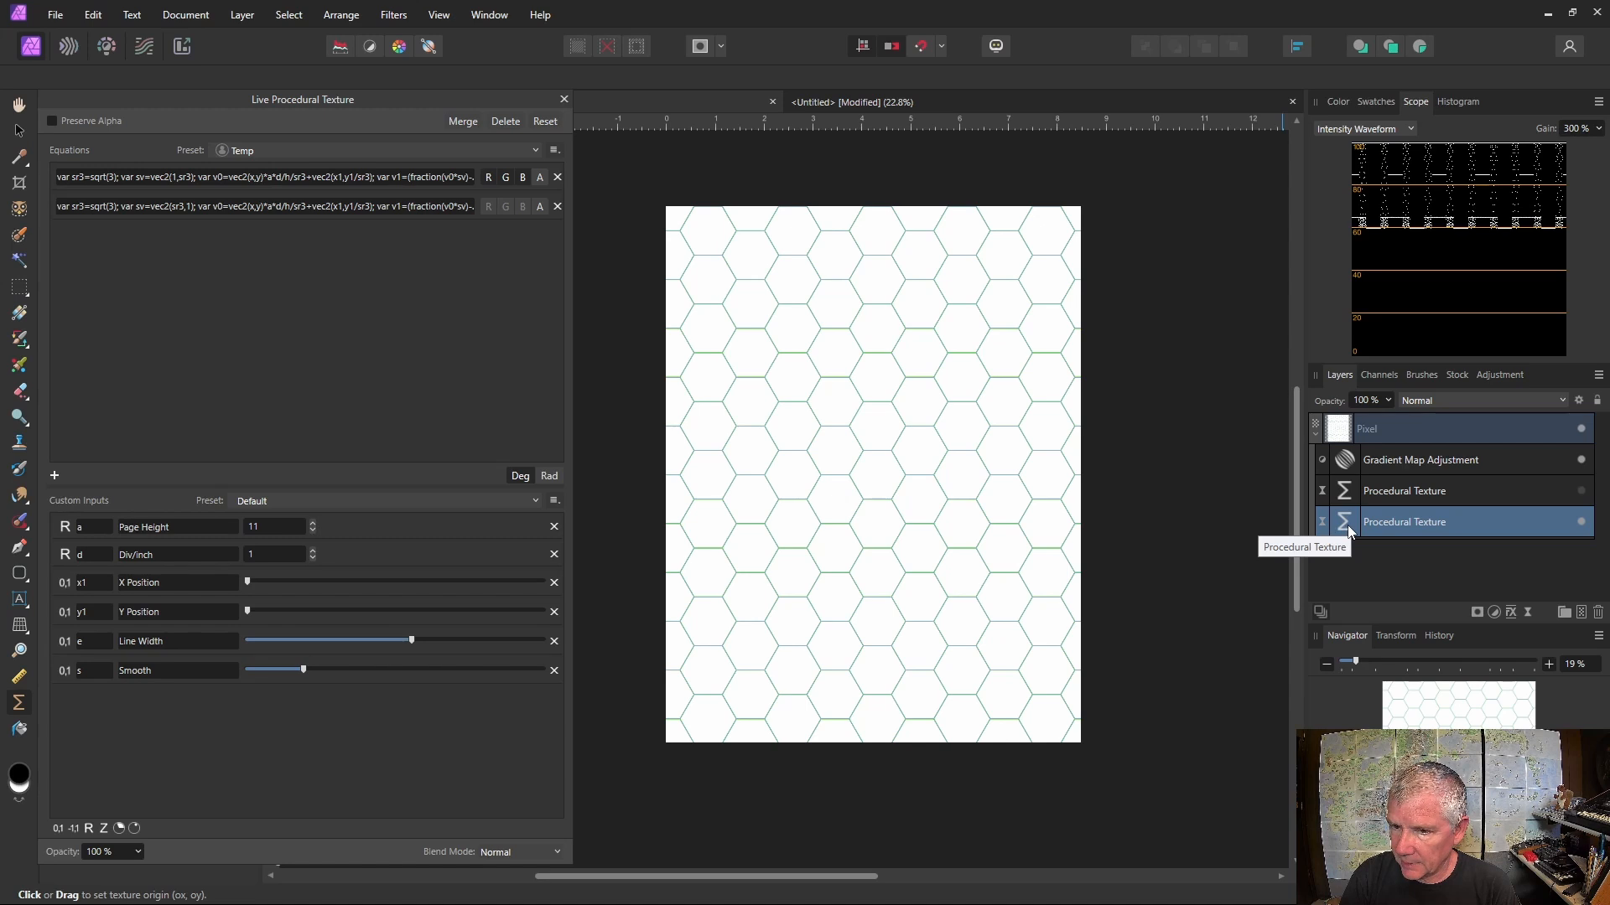
Step: Copy the lower Procedural Texture layer and paste it above the merged shape in Affinity Designer
{"action": "left_click", "coordinate": [1347, 524]}
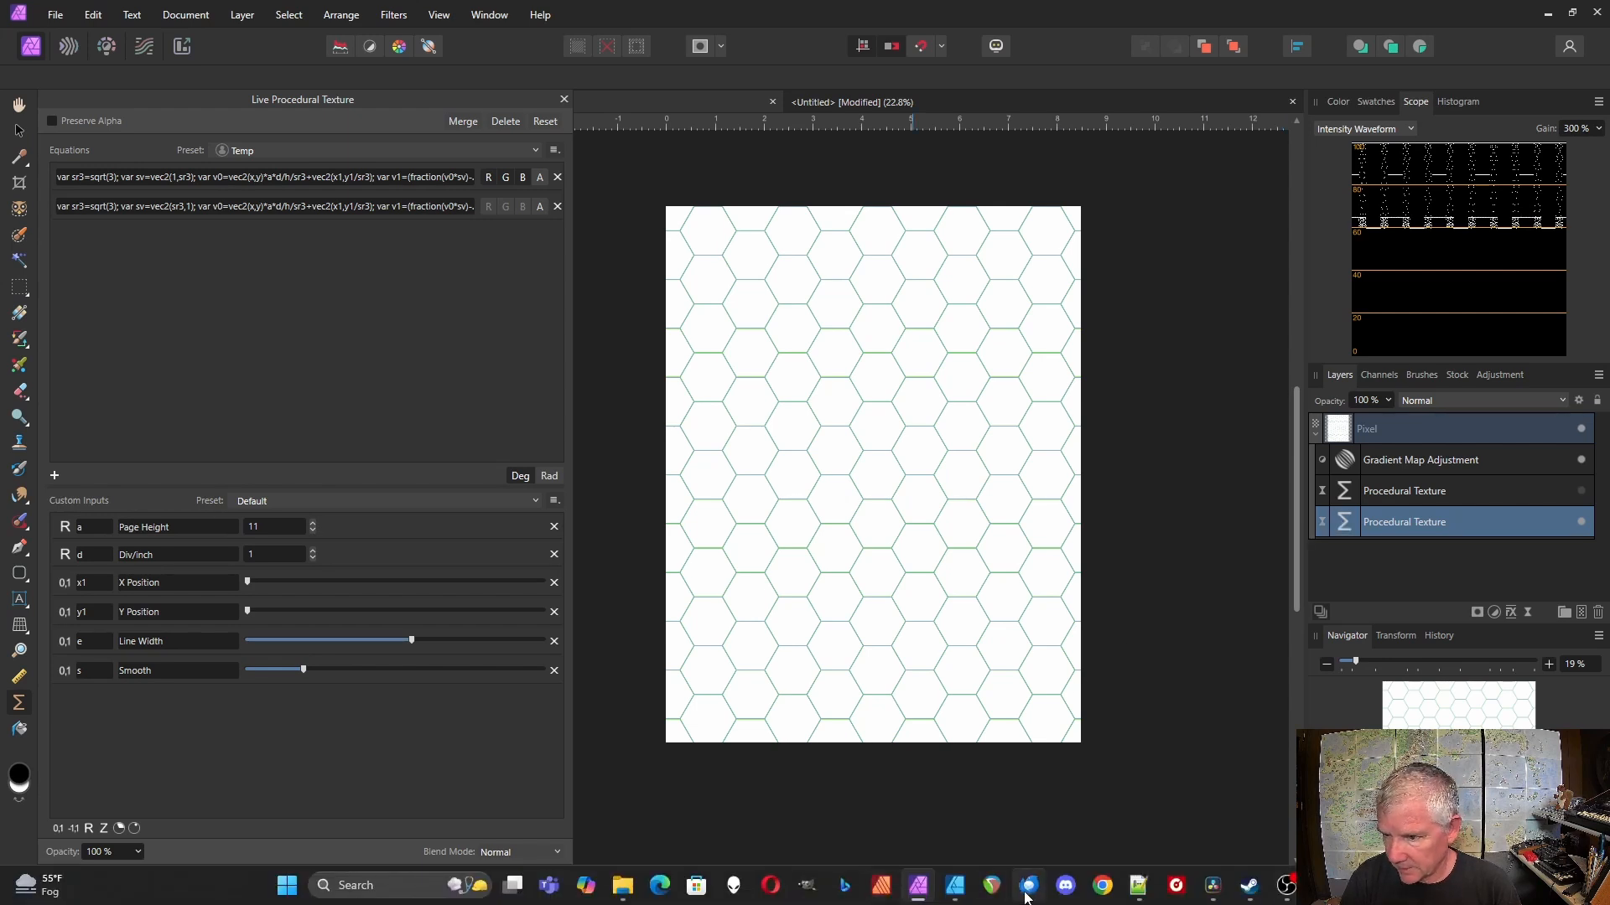
{"action": "left_click", "coordinate": [945, 876]}
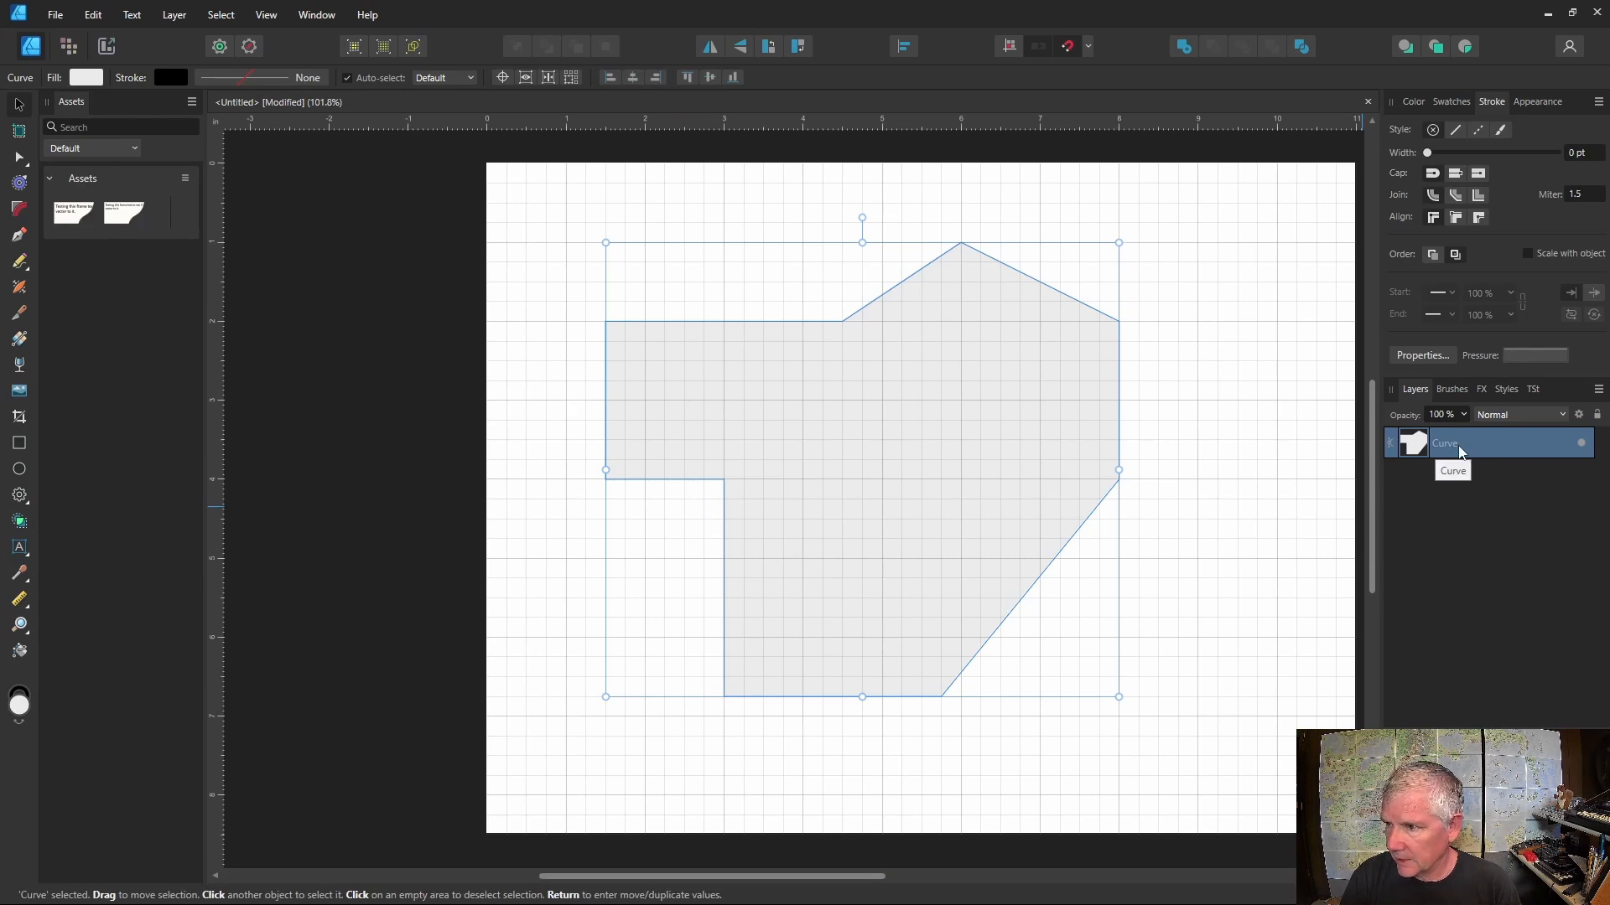
{"action": "key", "text": "ctrl+v"}
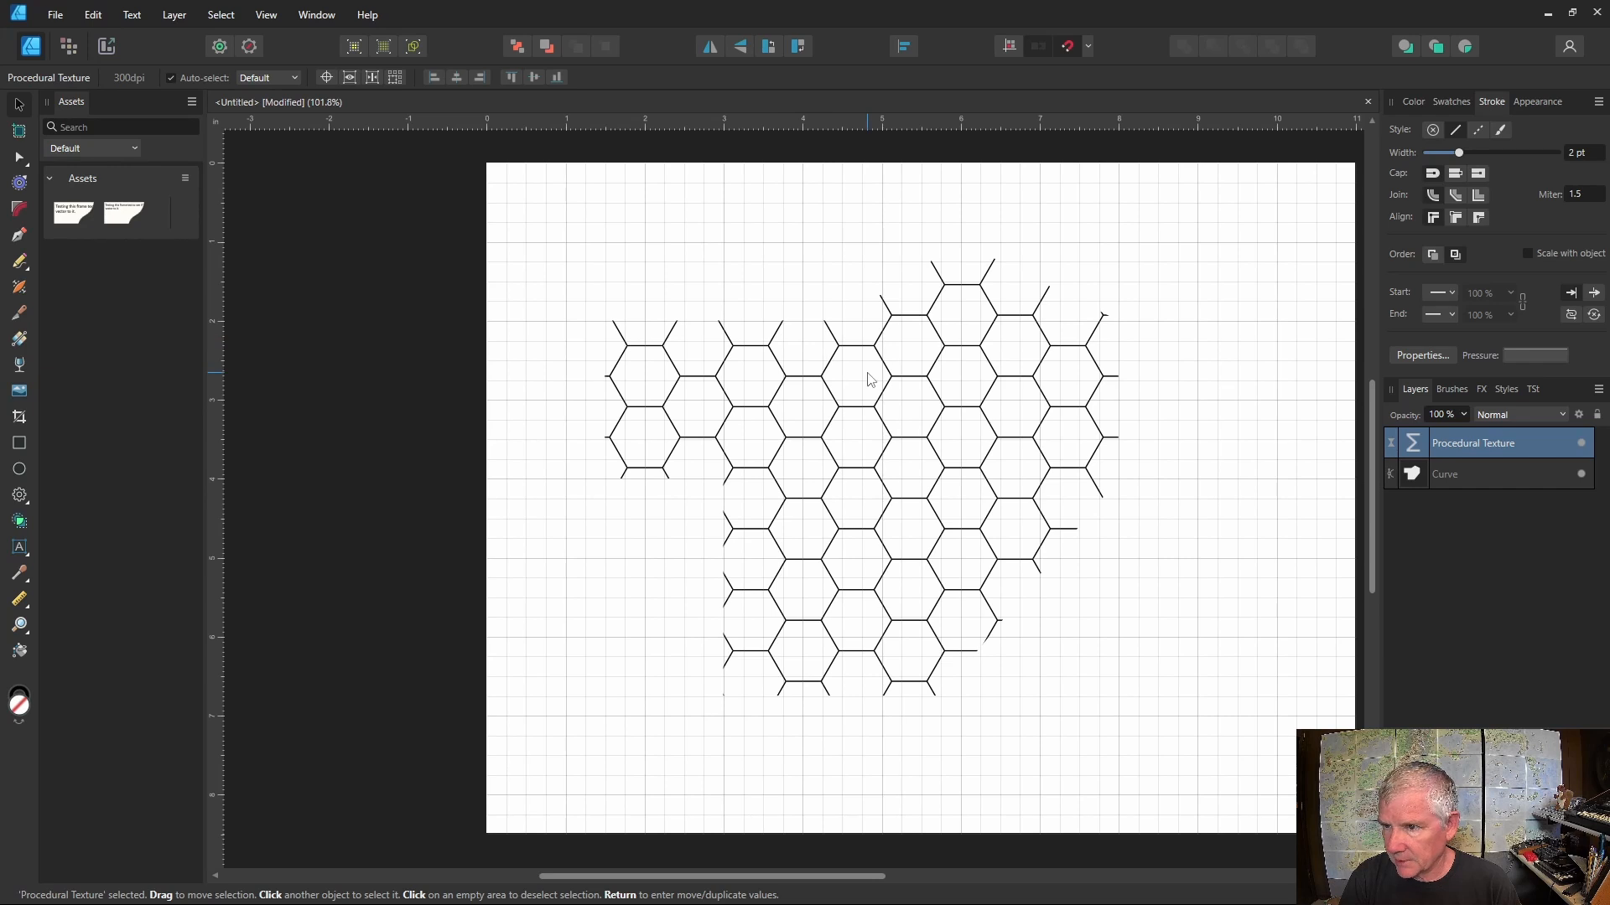
Step: Duplicate the merged curve and move the copy above the Procedural Texture layer
{"action": "left_click", "coordinate": [1423, 479]}
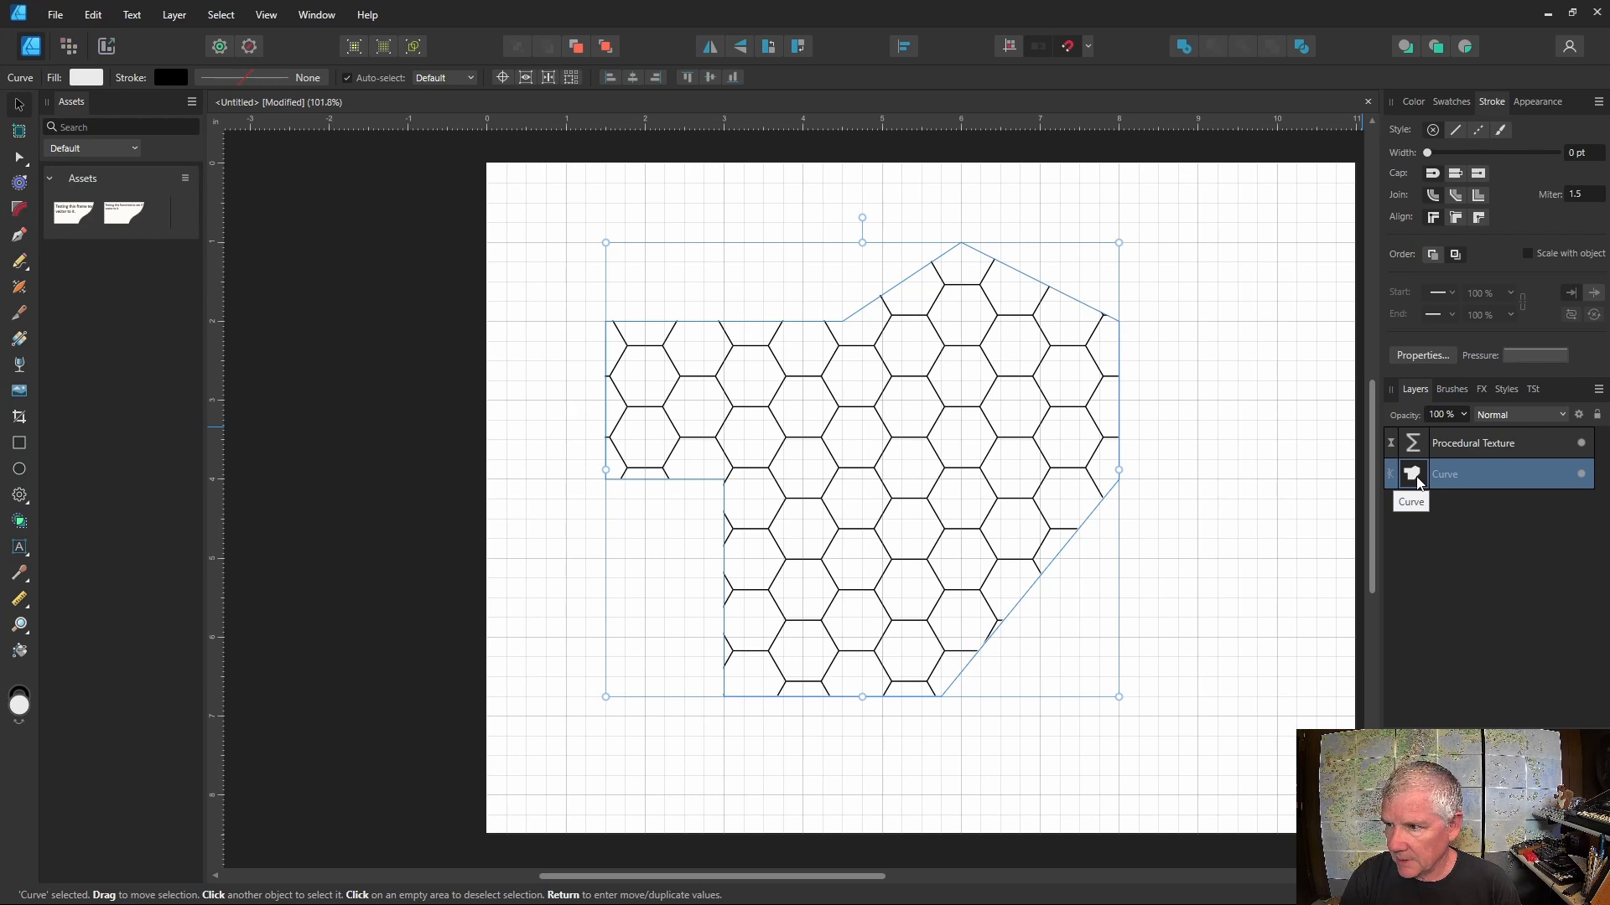
{"action": "right_click", "coordinate": [1417, 480]}
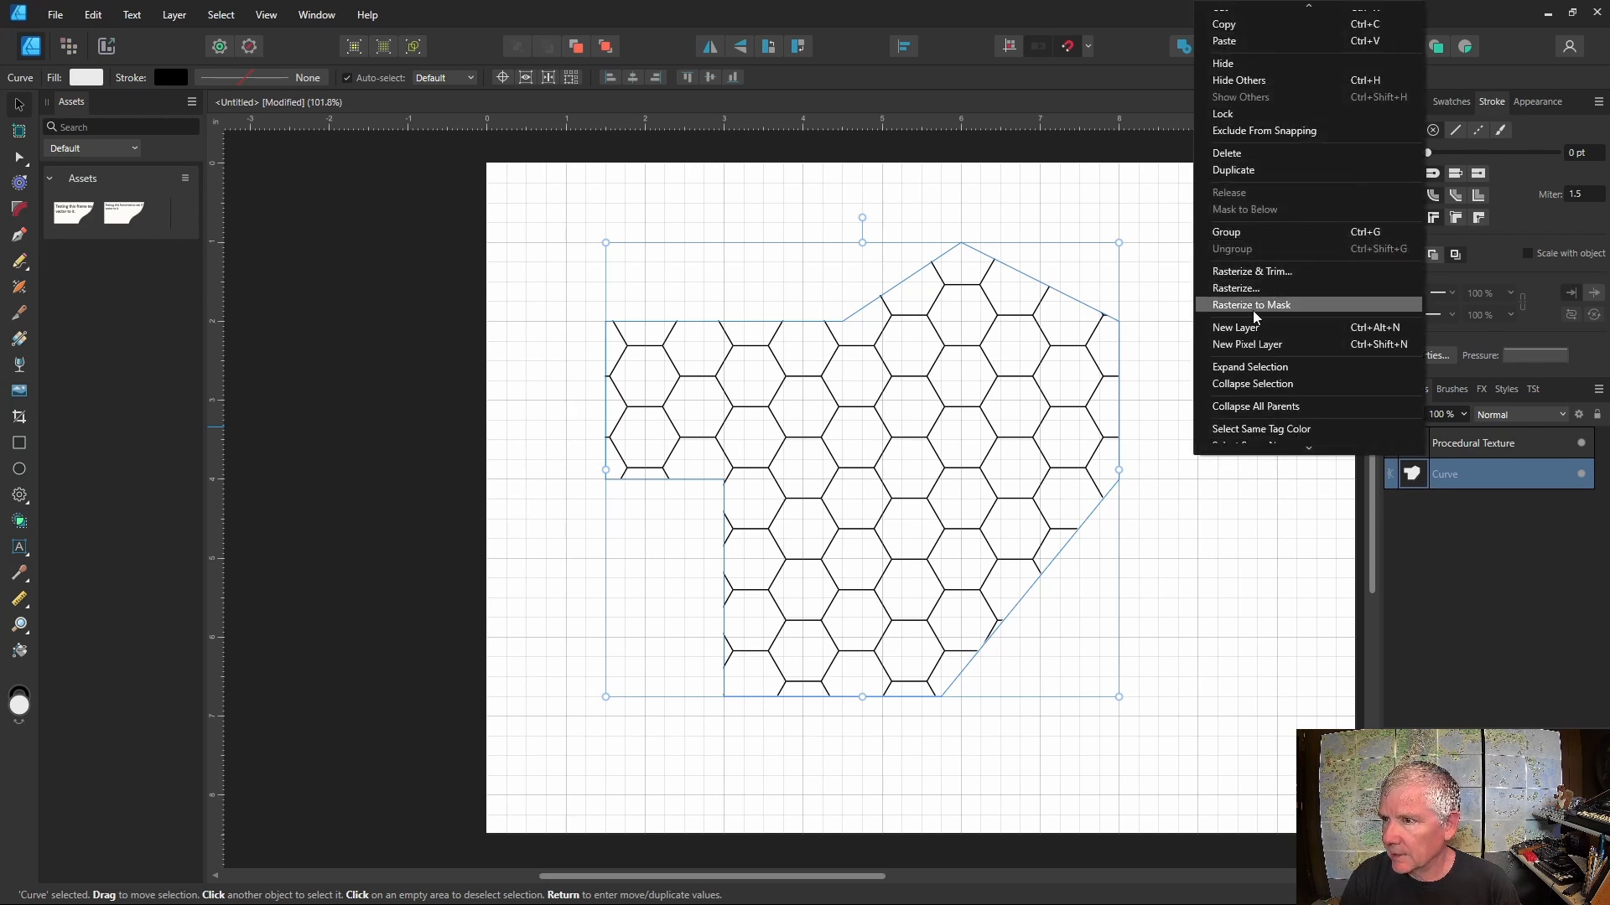
{"action": "left_click", "coordinate": [1248, 171]}
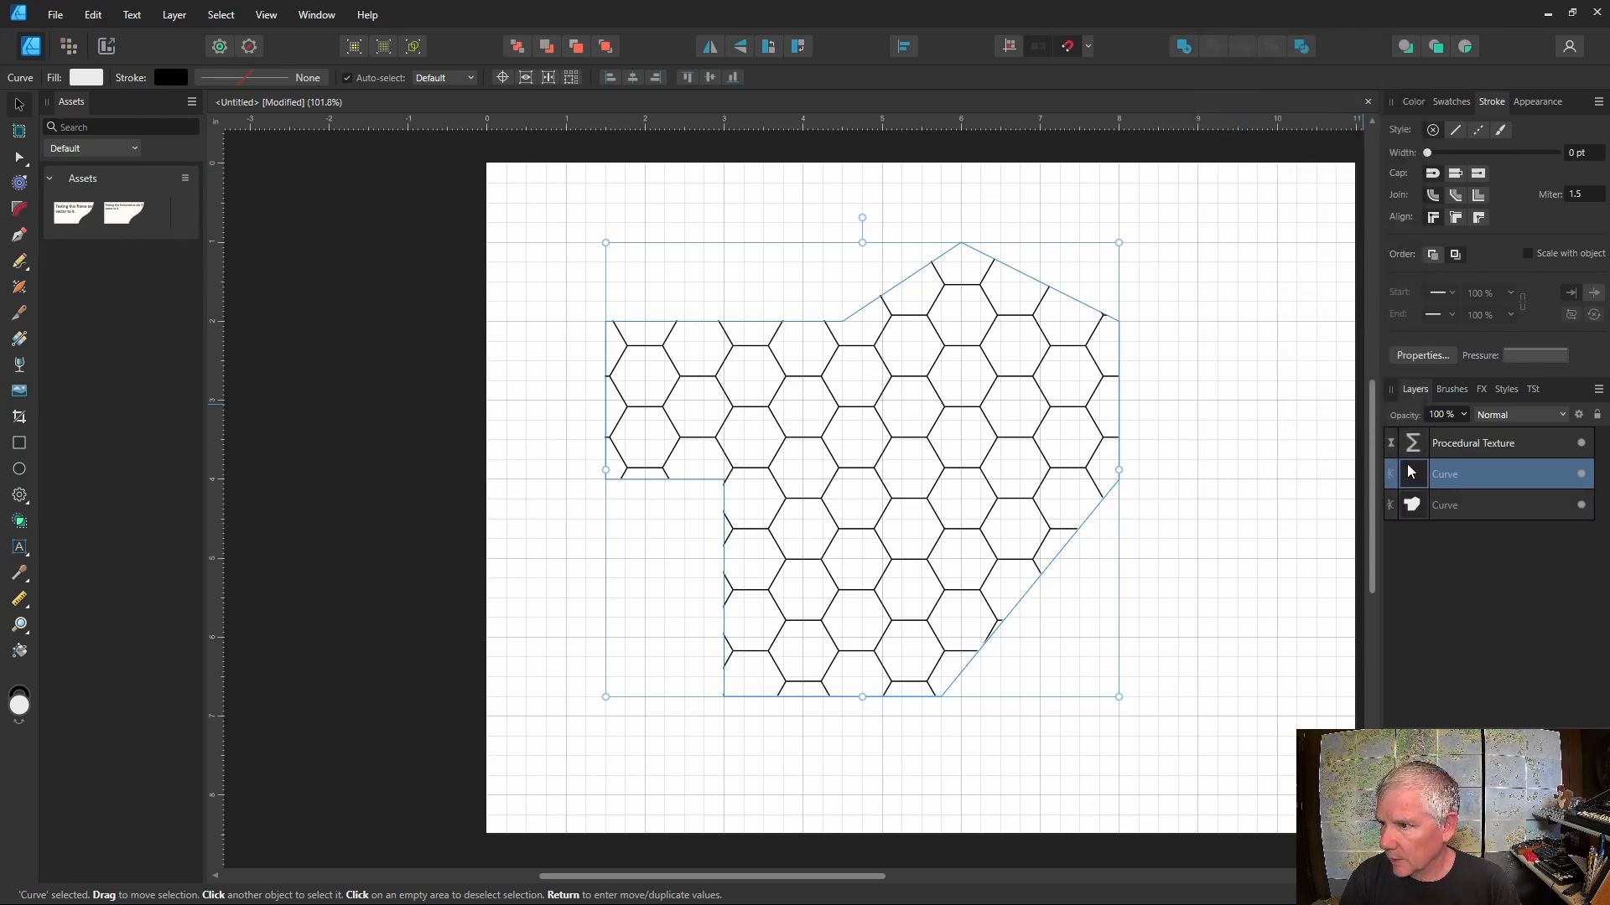
{"action": "left_click_drag", "start_coordinate": [1410, 472], "coordinate": [1409, 436]}
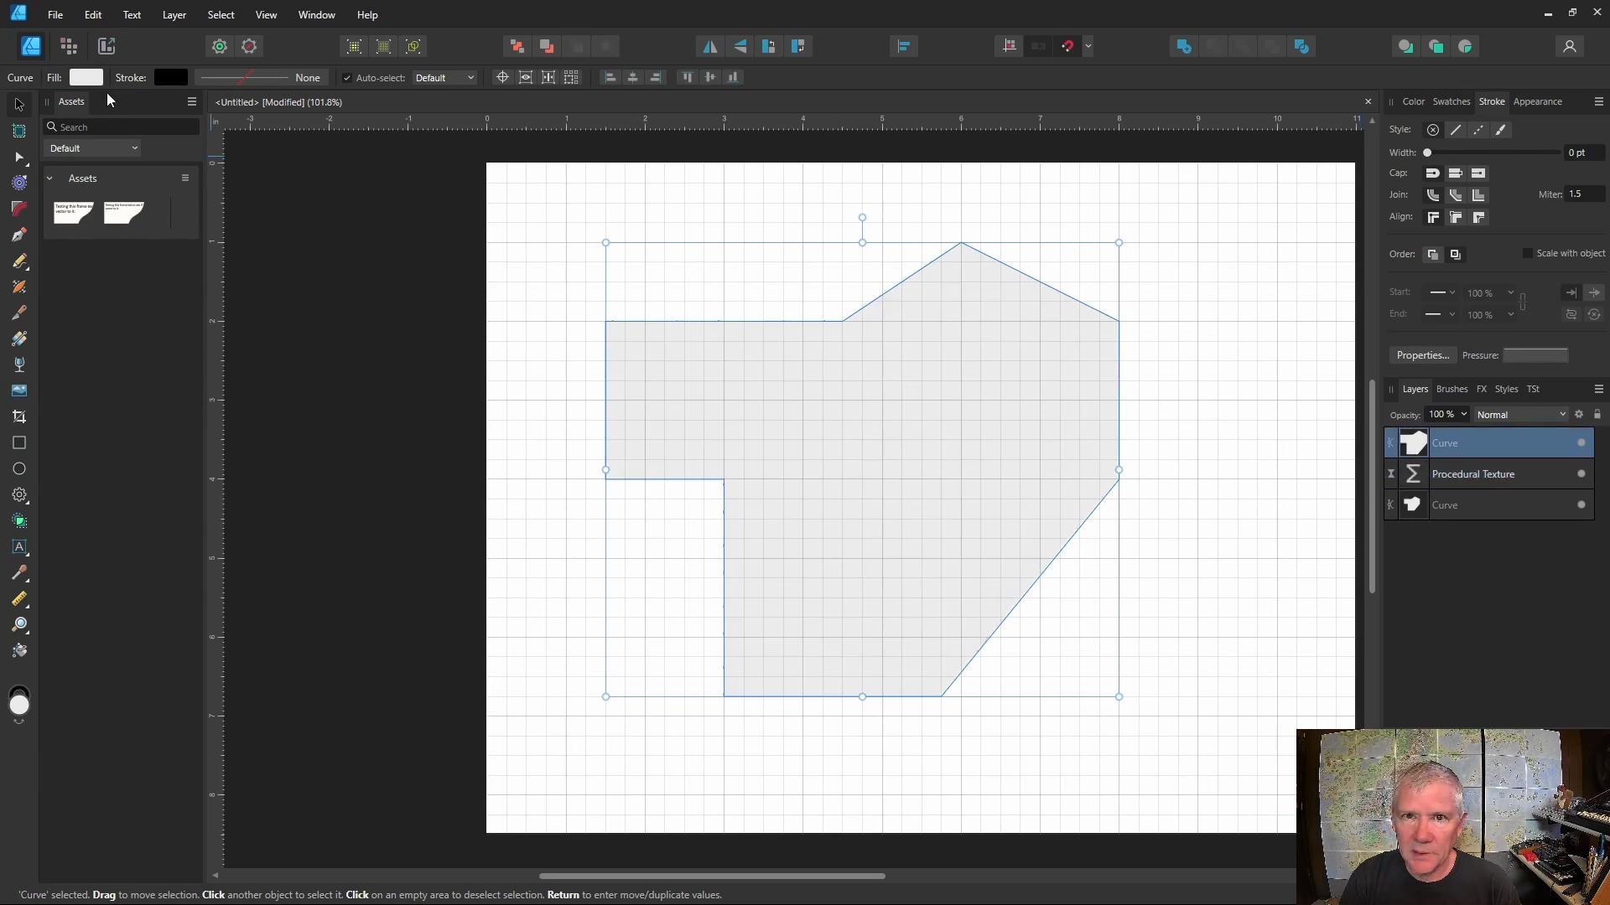
Step: Remove the top curve's fill and give it a 2 pt stroke as an outline around the hexagons
{"action": "left_click", "coordinate": [87, 78]}
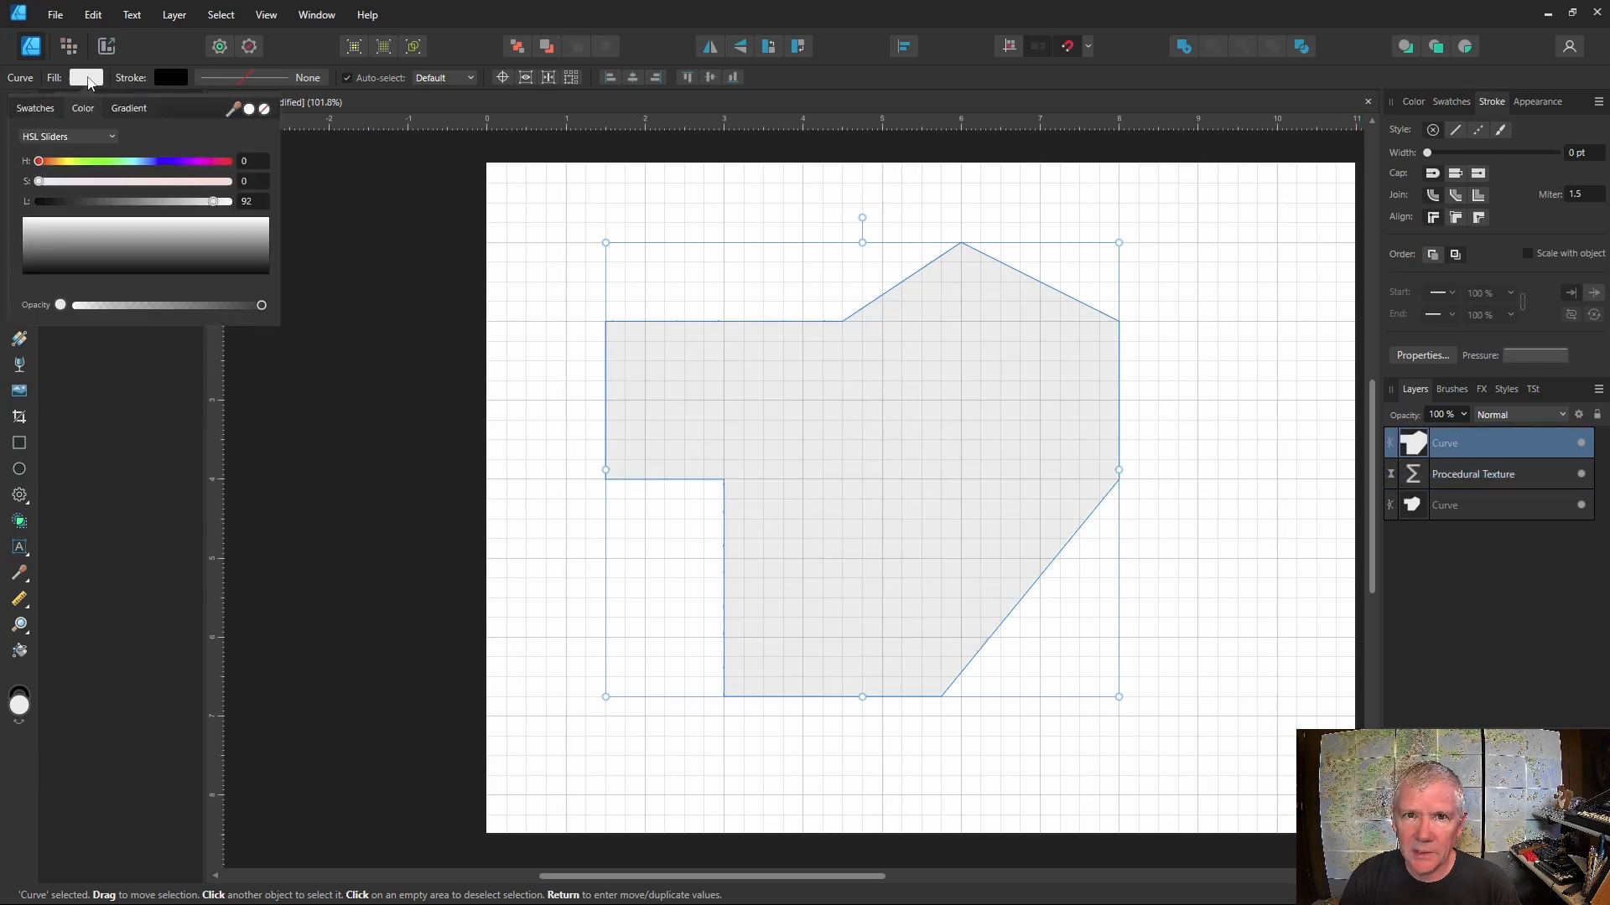
{"action": "left_click", "coordinate": [265, 111]}
{"action": "left_click", "coordinate": [240, 80]}
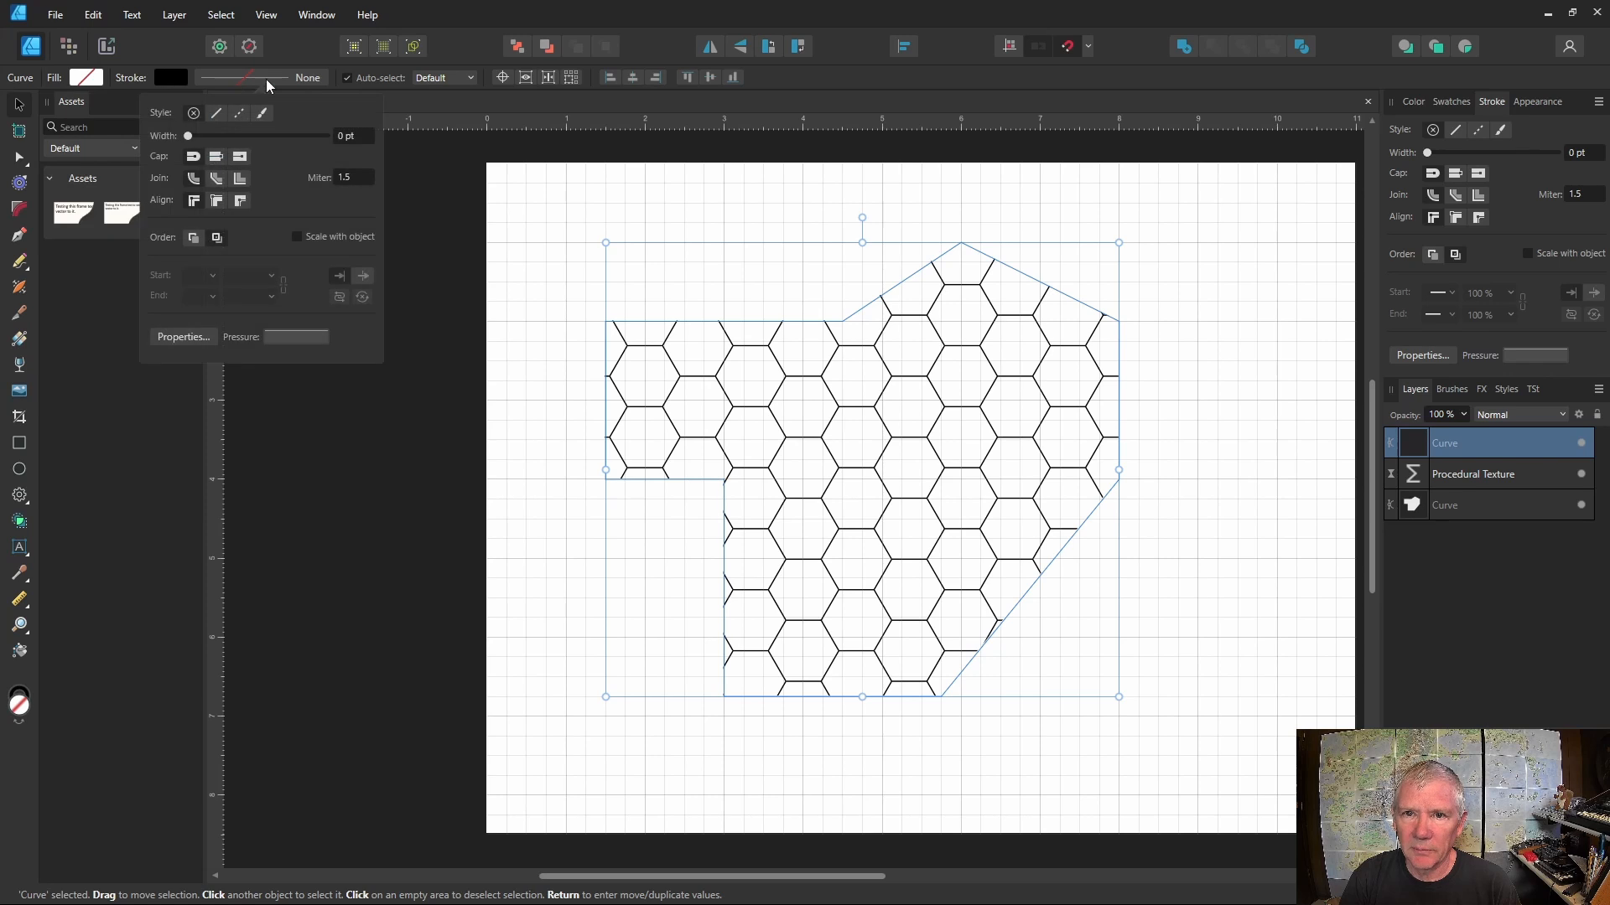
{"action": "left_click", "coordinate": [346, 136]}
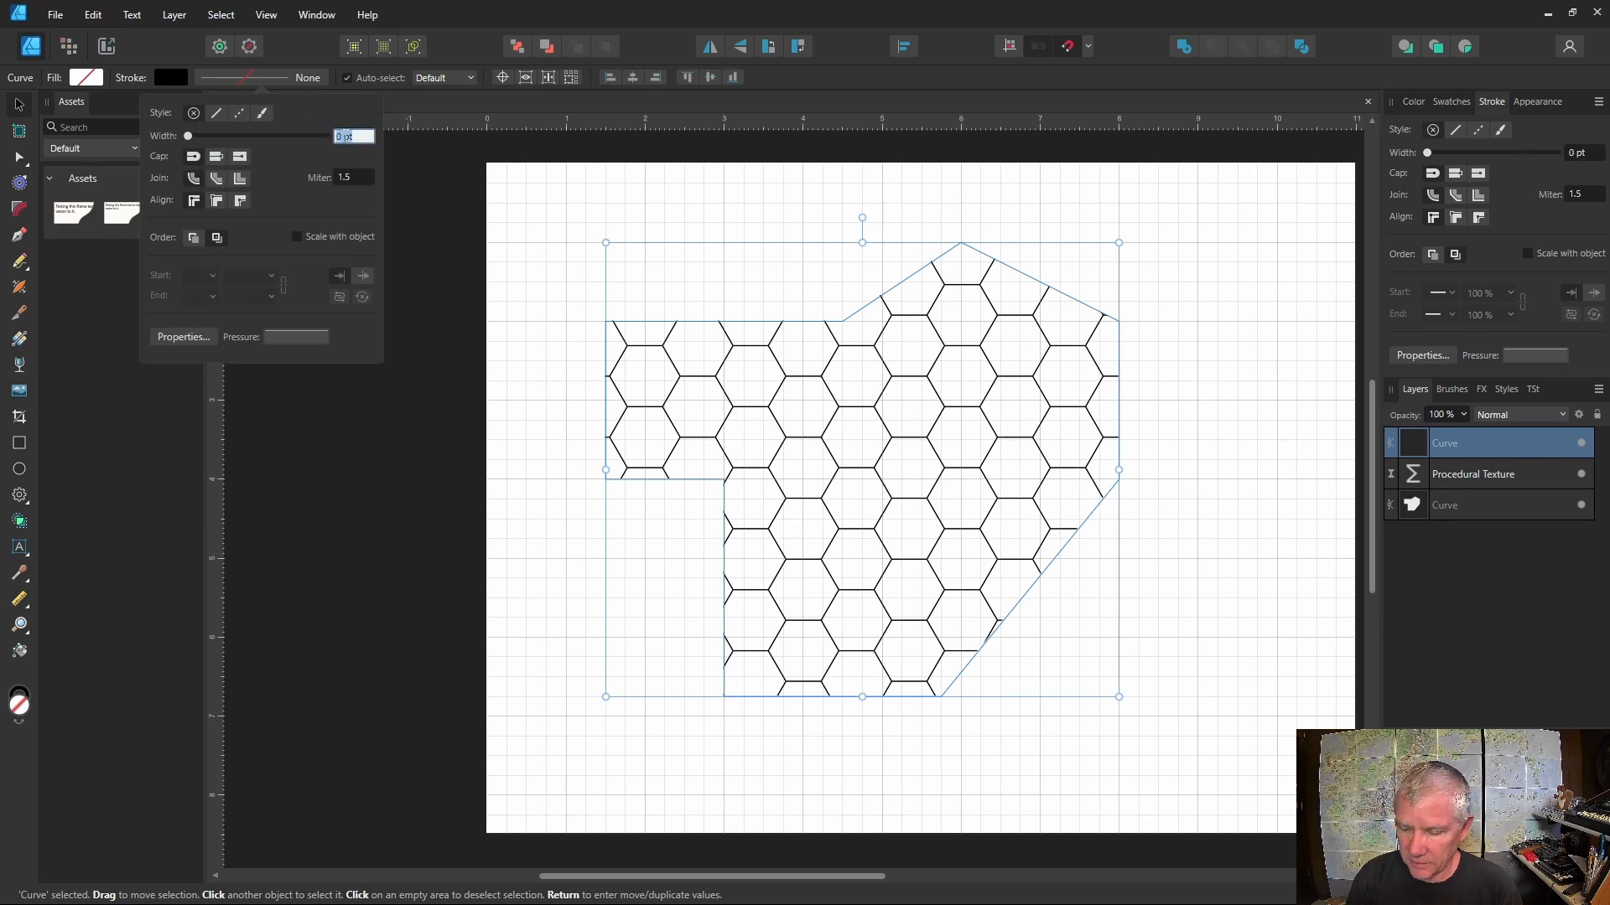
{"action": "type", "text": "2"}
{"action": "key", "text": "Return"}
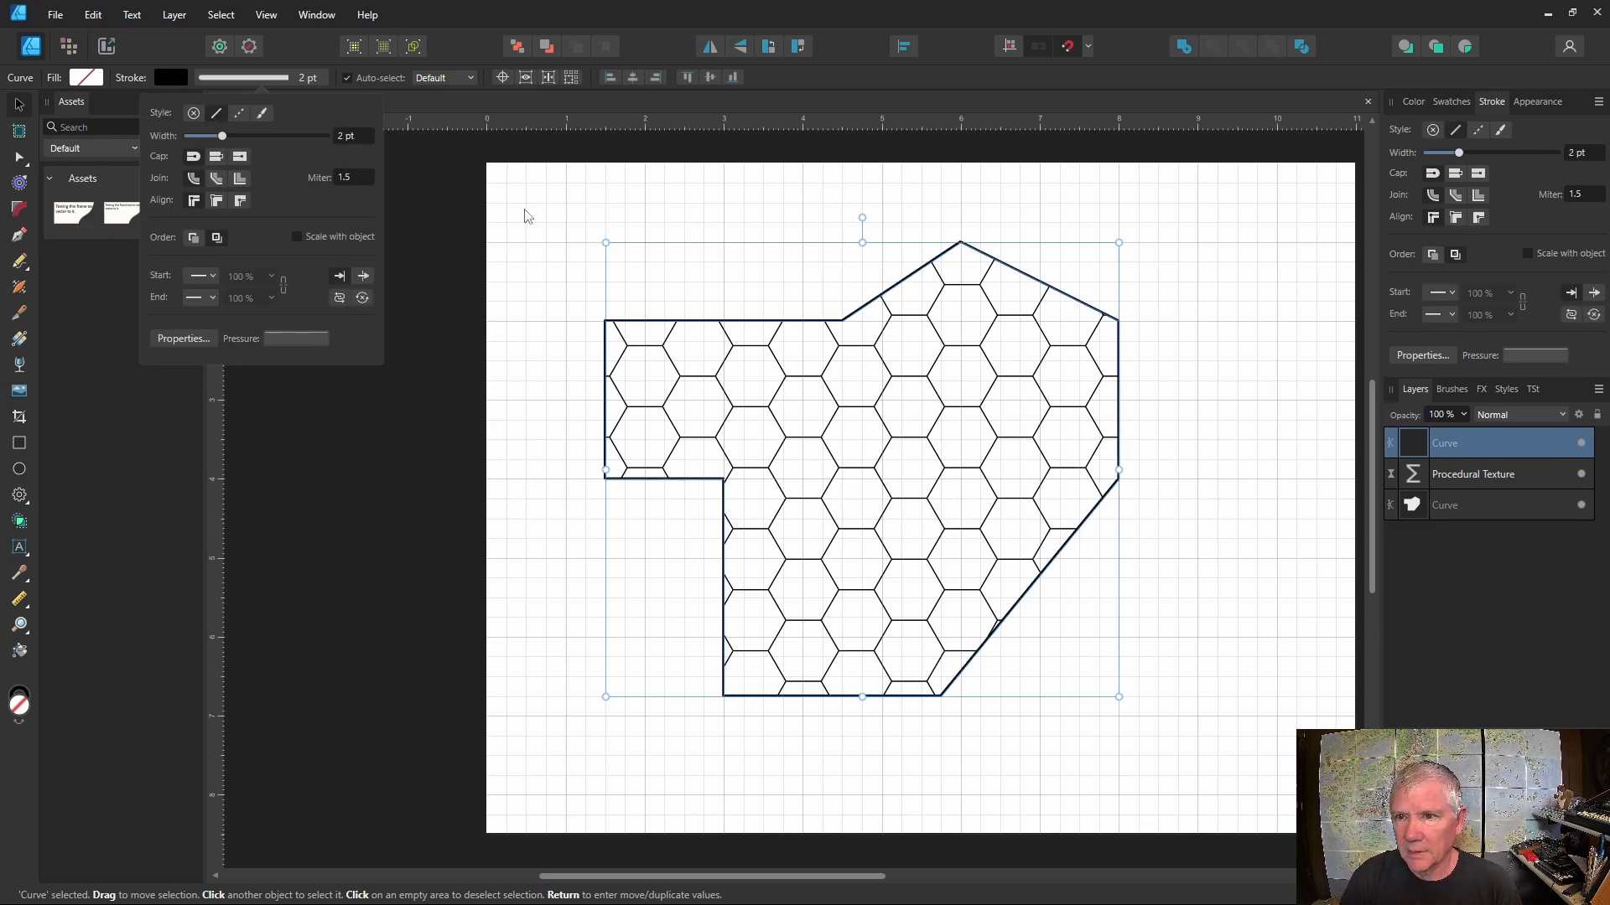
{"action": "left_click", "coordinate": [558, 264]}
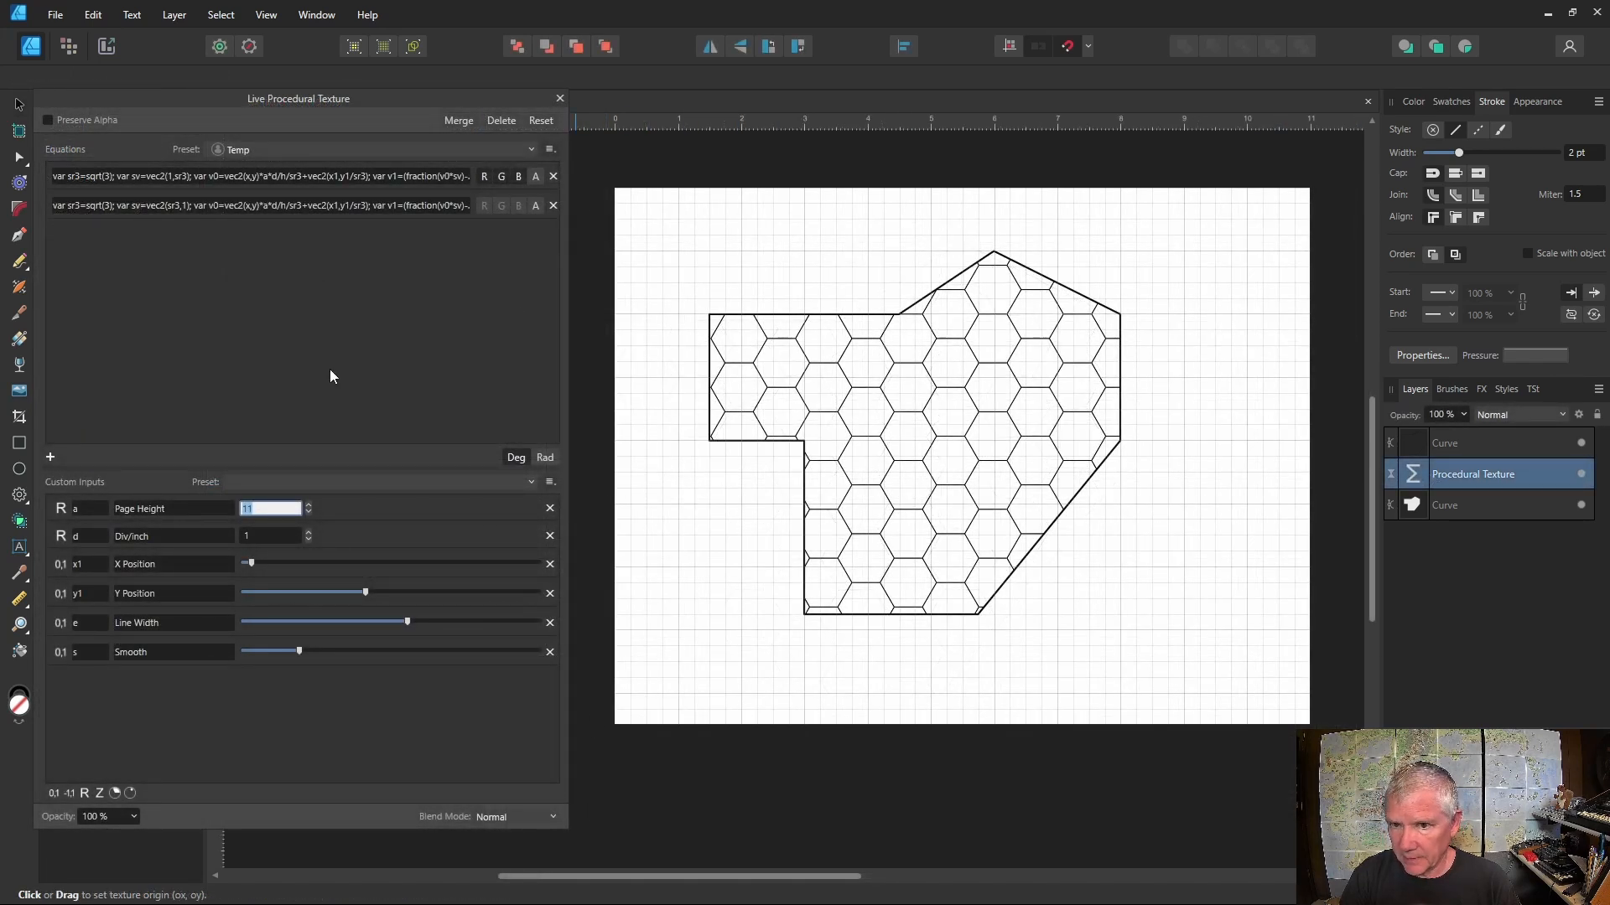
Step: Set the procedural texture's Page Height to 8.5, X Position to about 0.3 and Y Position to 0
{"action": "type", "text": "8.5"}
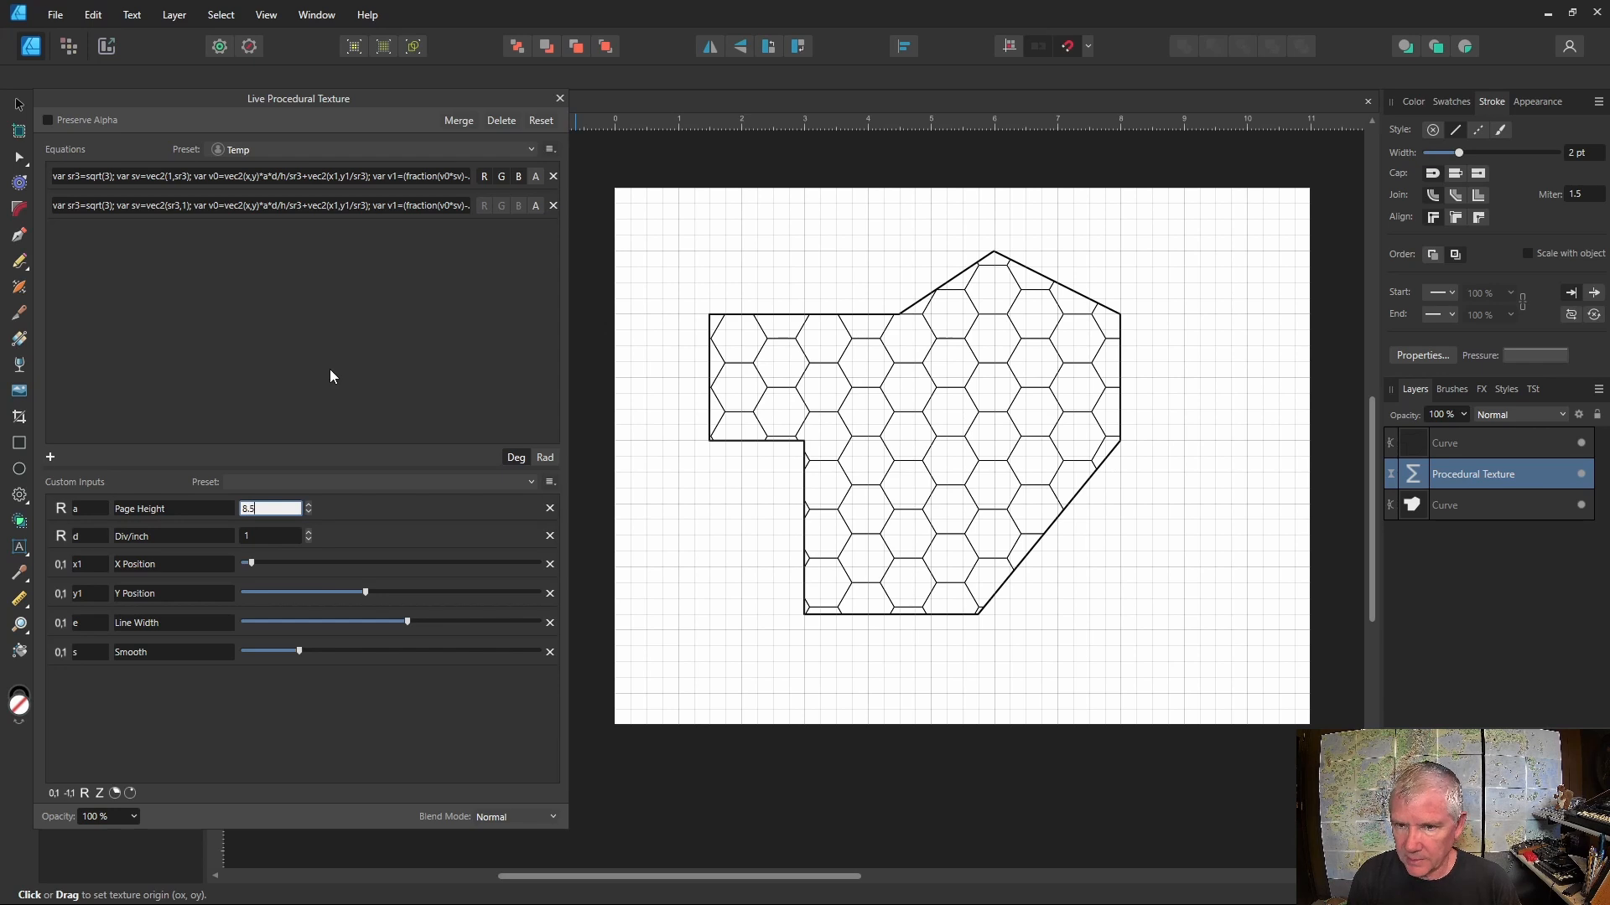
{"action": "key", "text": "Return"}
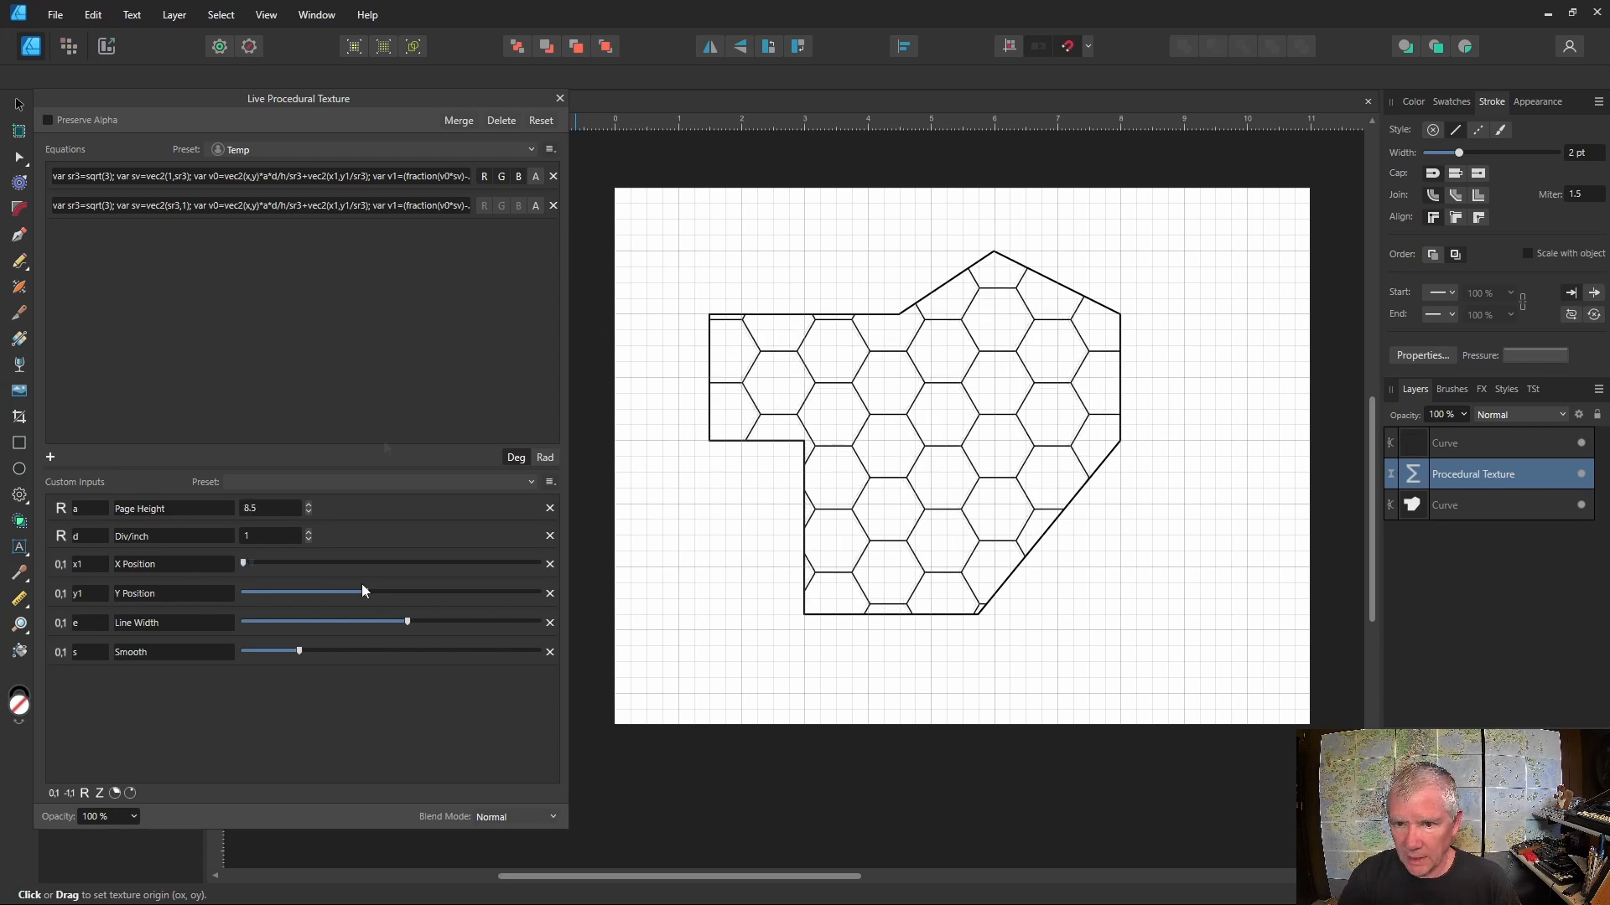
{"action": "mouse_move", "coordinate": [366, 594]}
{"action": "left_mouse_down"}
{"action": "mouse_move", "coordinate": [346, 594]}
{"action": "mouse_move", "coordinate": [394, 594]}
{"action": "left_mouse_up"}
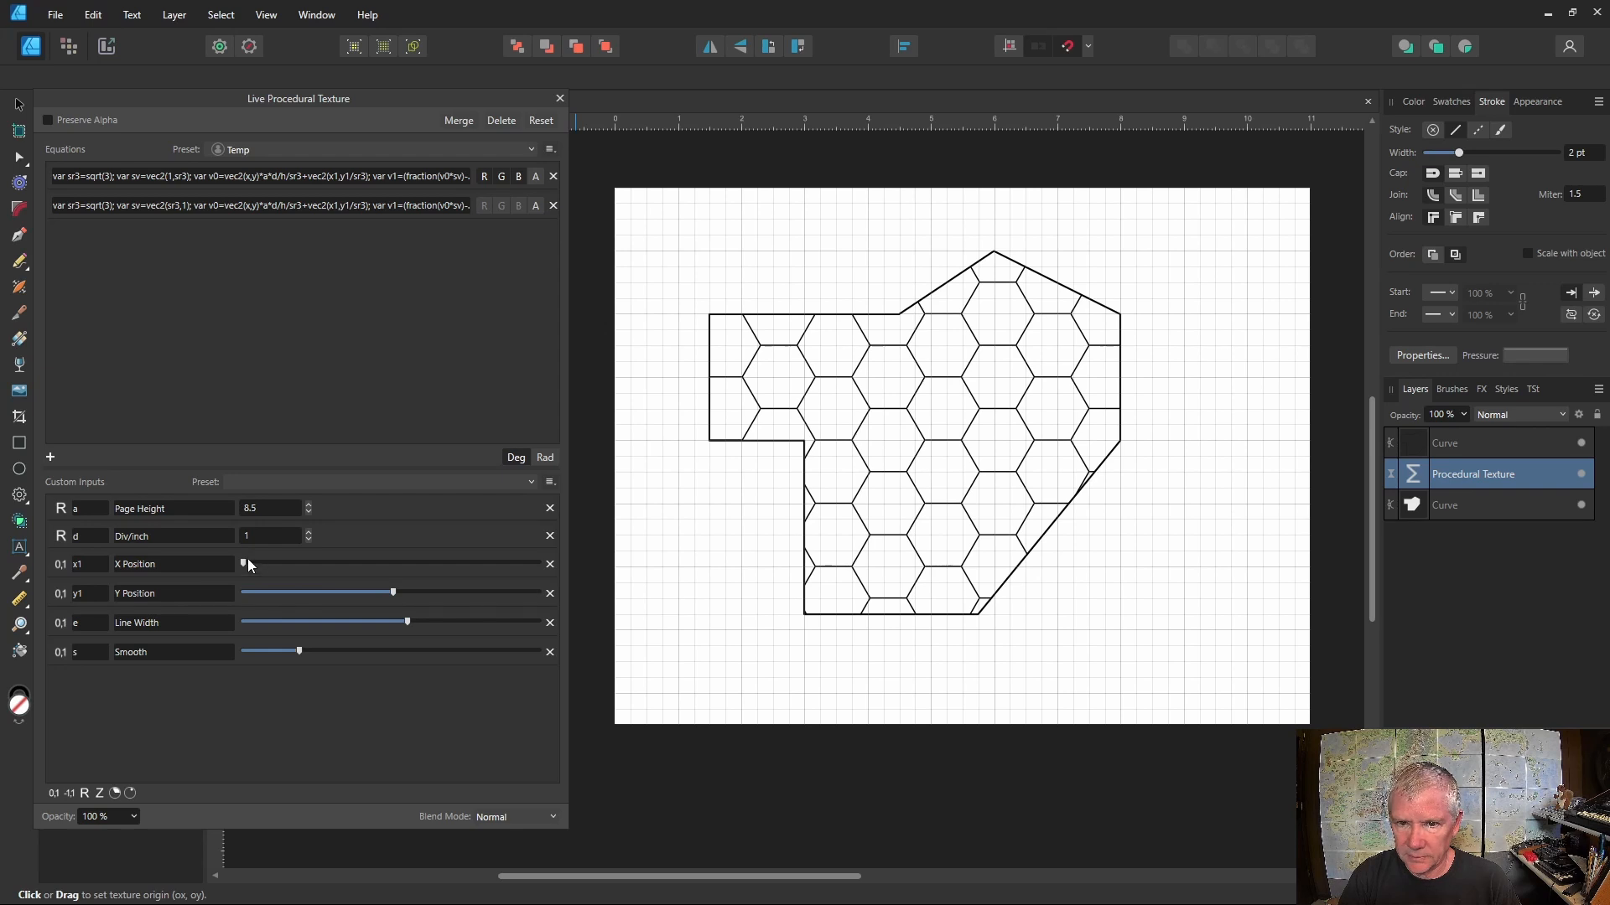
{"action": "left_click_drag", "start_coordinate": [247, 557], "coordinate": [545, 597]}
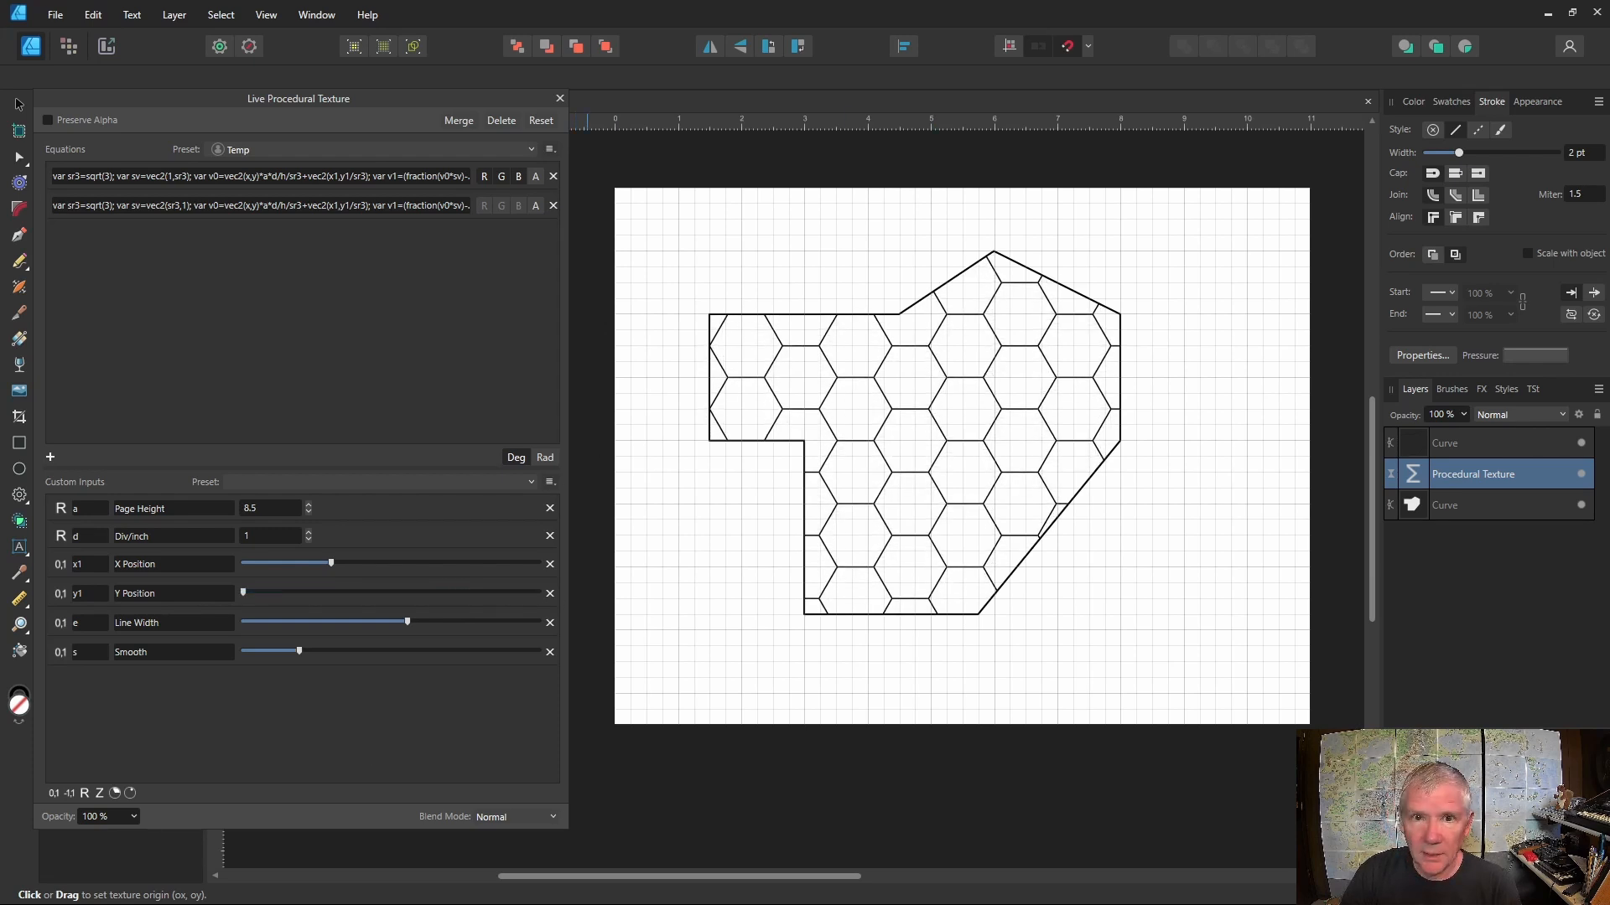
{"action": "left_click", "coordinate": [19, 104]}
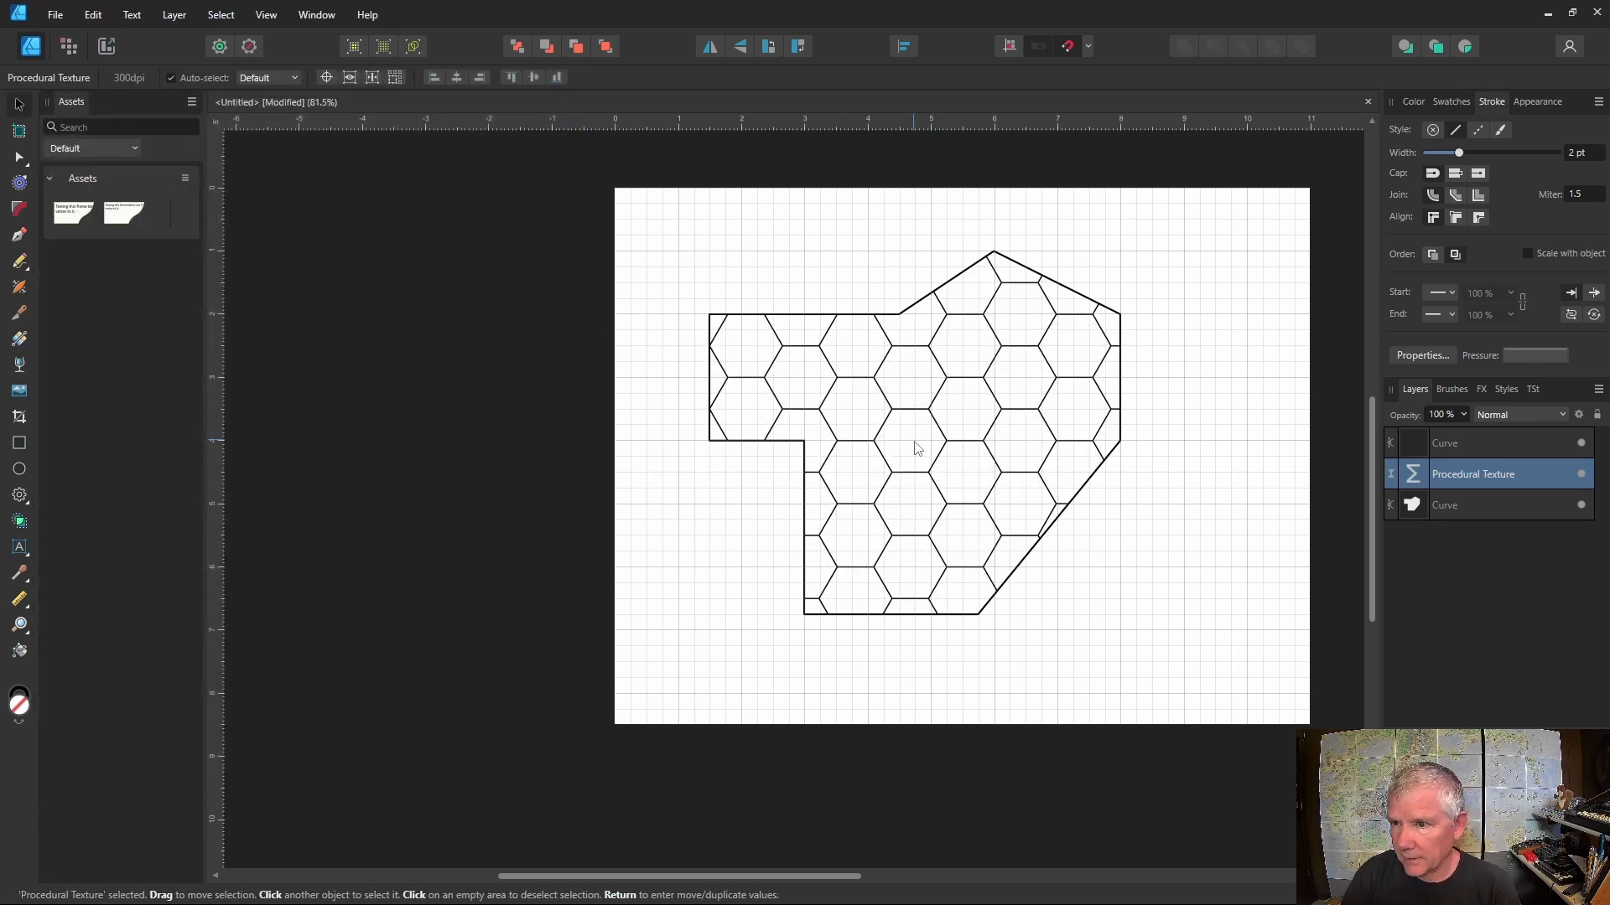
Step: Move the outline, texture and filled shape together about 0.25 in right and 0.1 in up, and set the texture's X Position to about 0.15
{"action": "left_click", "coordinate": [1416, 446]}
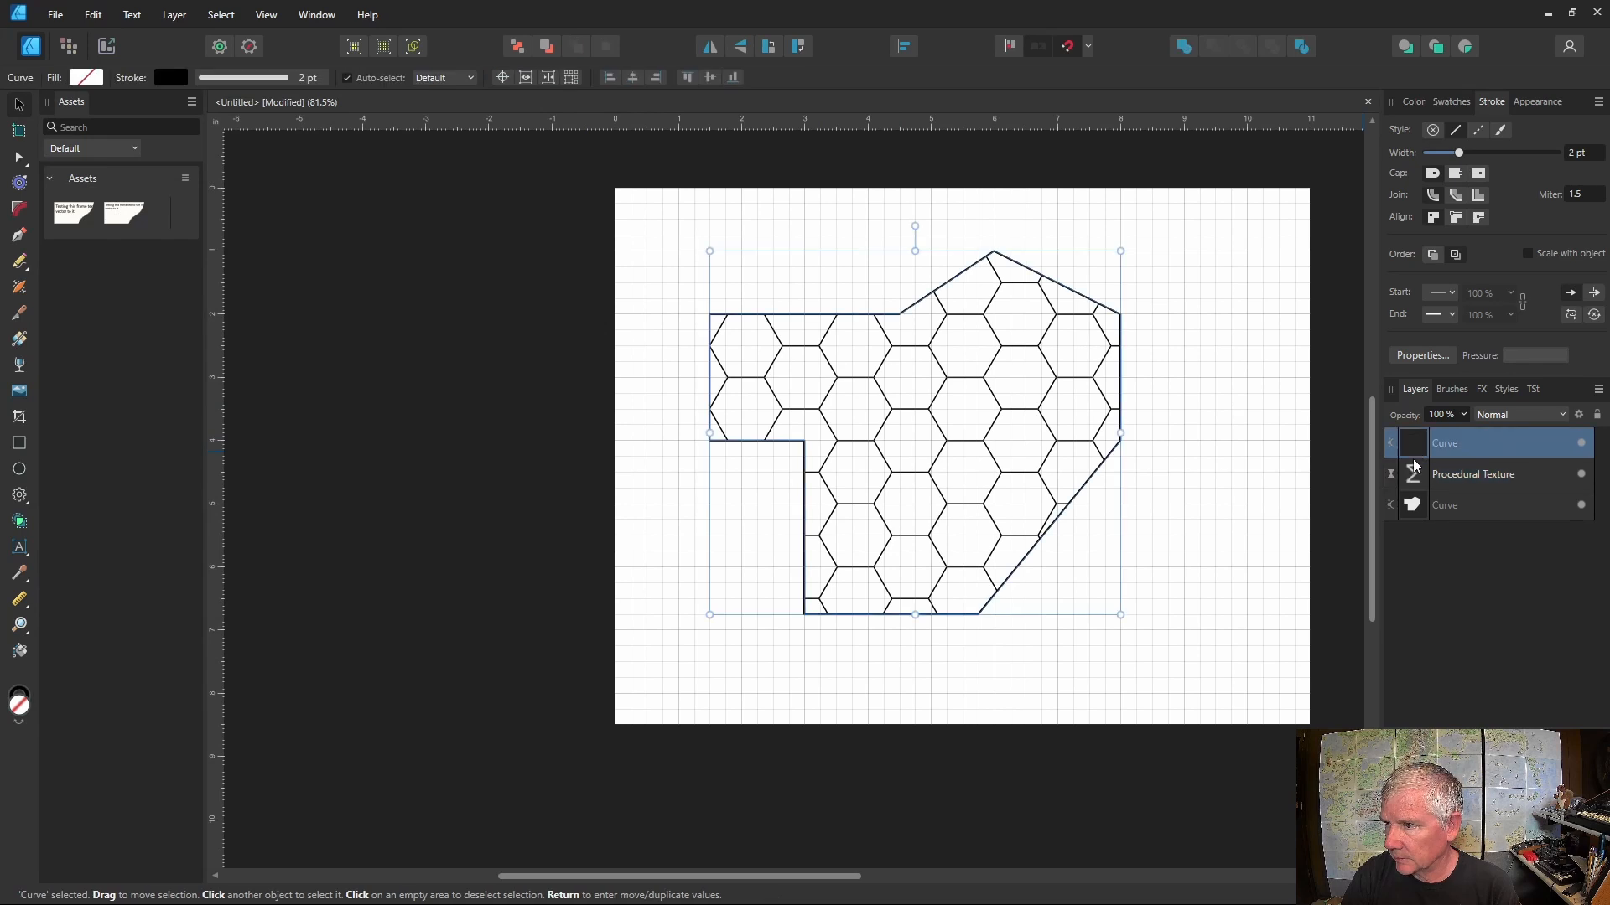
{"action": "left_click", "coordinate": [1416, 508], "text": "shift"}
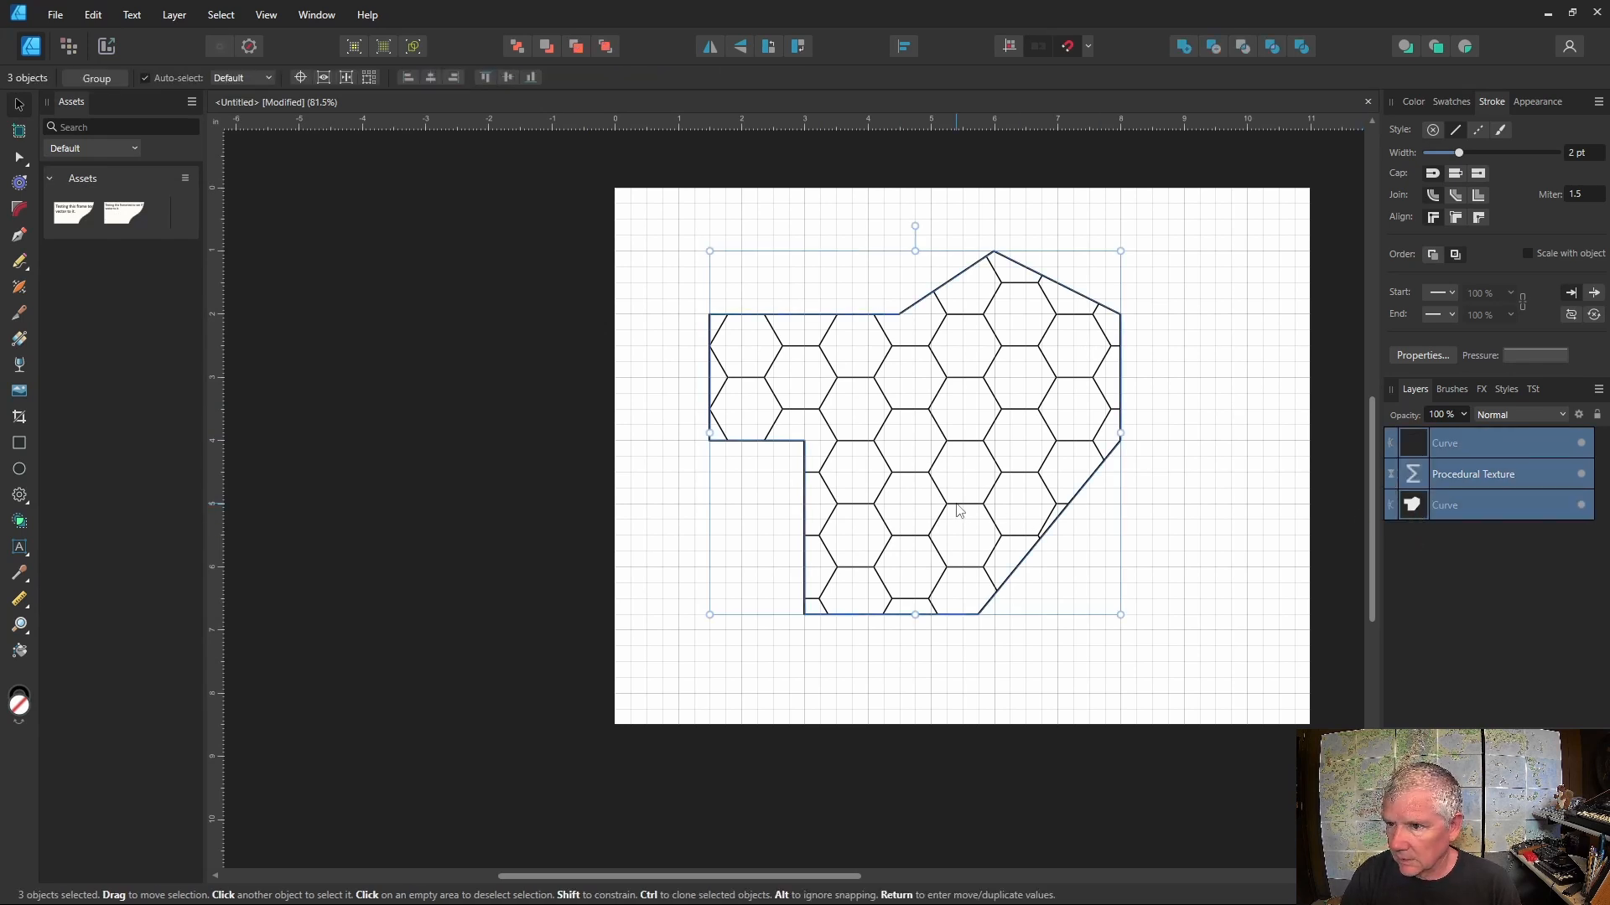
{"action": "mouse_move", "coordinate": [959, 510]}
{"action": "left_mouse_down"}
{"action": "mouse_move", "coordinate": [892, 482]}
{"action": "mouse_move", "coordinate": [911, 457]}
{"action": "mouse_move", "coordinate": [1024, 439]}
{"action": "mouse_move", "coordinate": [1077, 471]}
{"action": "mouse_move", "coordinate": [1052, 513]}
{"action": "mouse_move", "coordinate": [964, 500]}
{"action": "mouse_move", "coordinate": [977, 504]}
{"action": "left_mouse_up"}
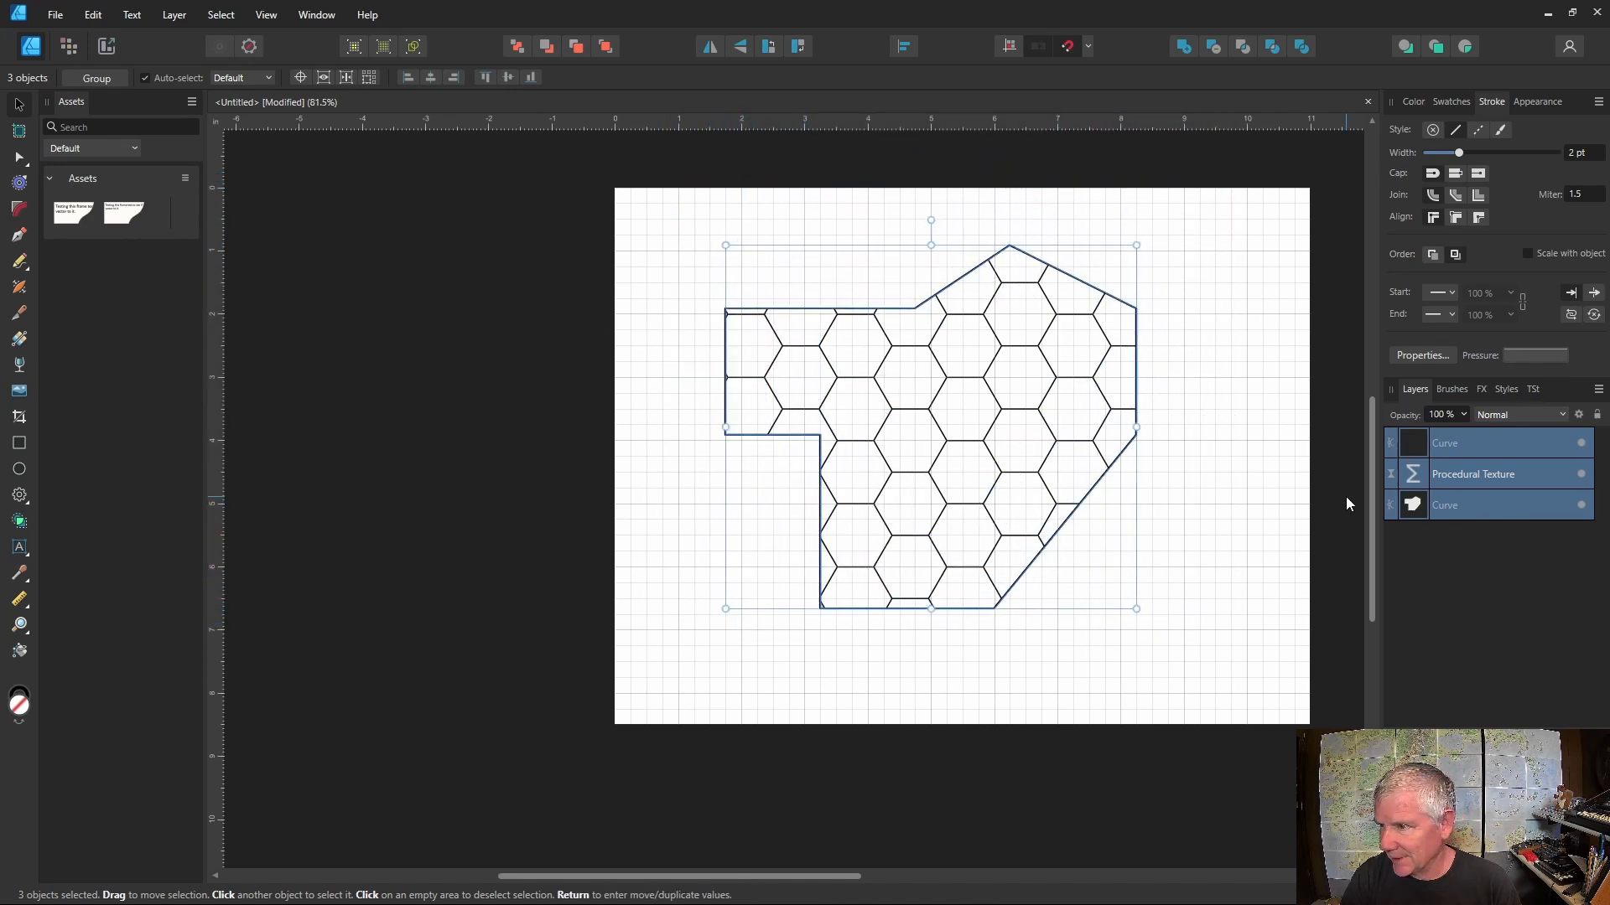
{"action": "left_click", "coordinate": [1415, 474]}
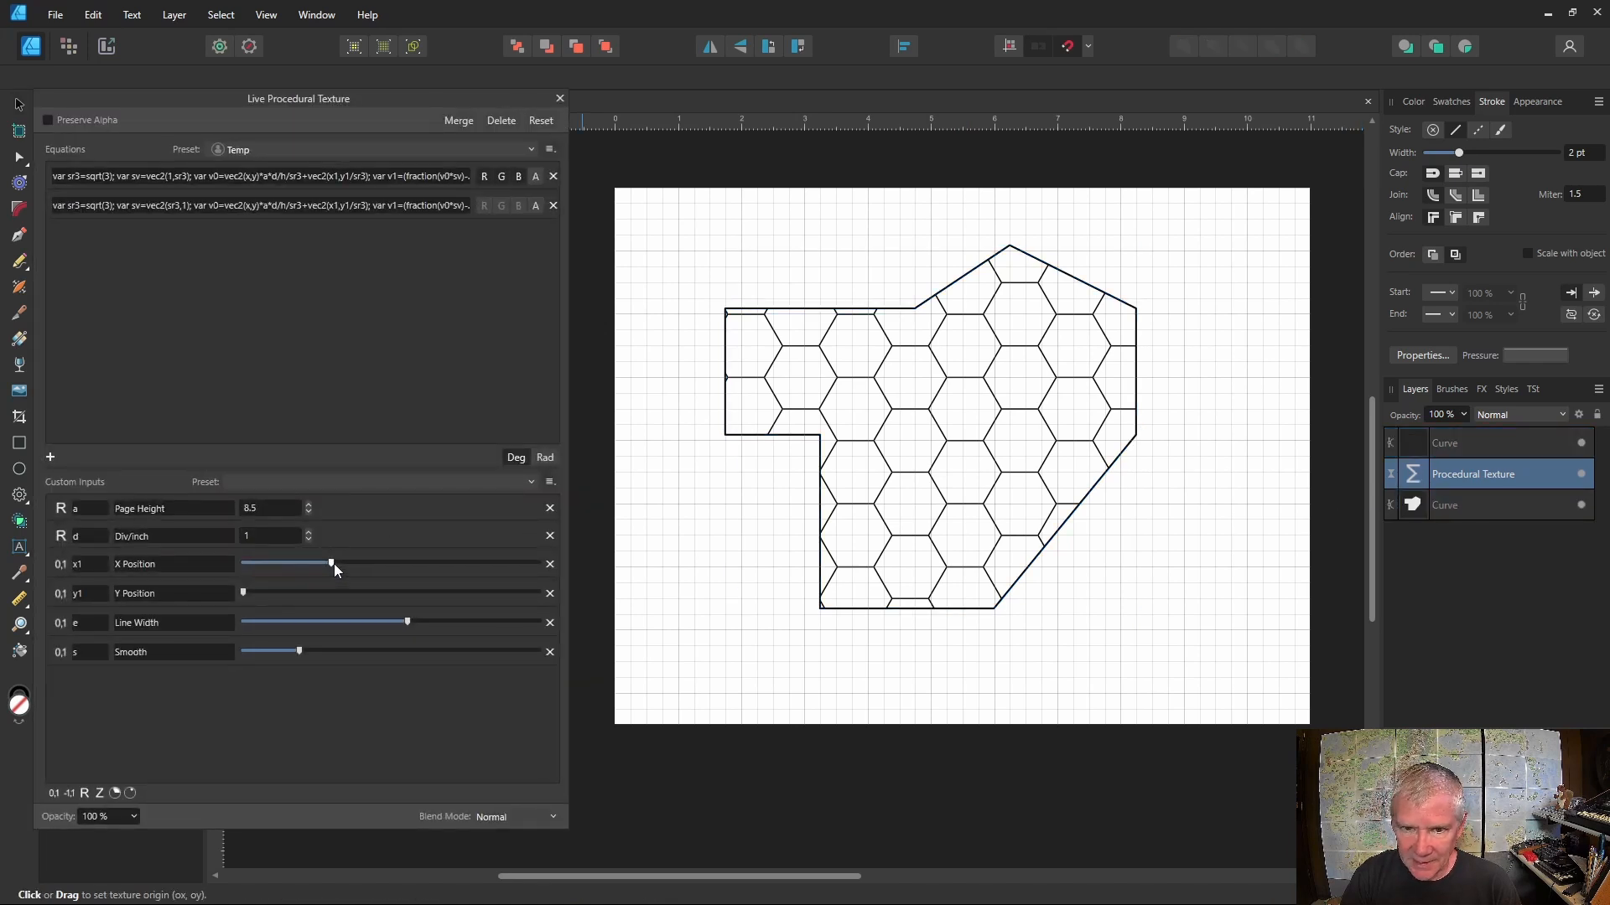
{"action": "left_click_drag", "start_coordinate": [334, 563], "coordinate": [290, 570]}
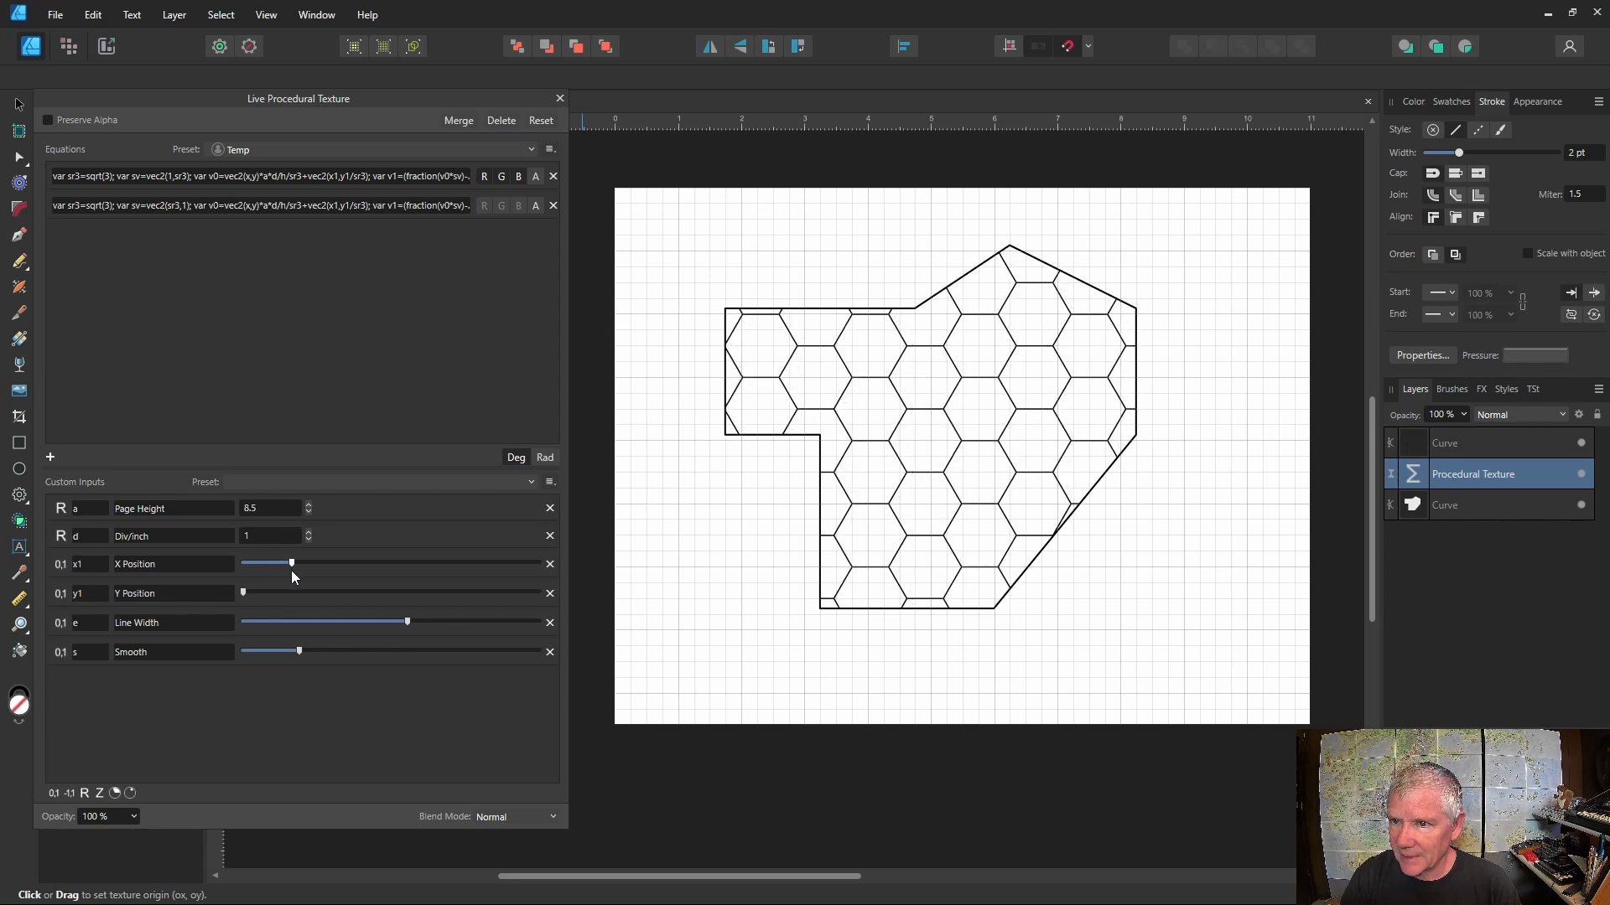